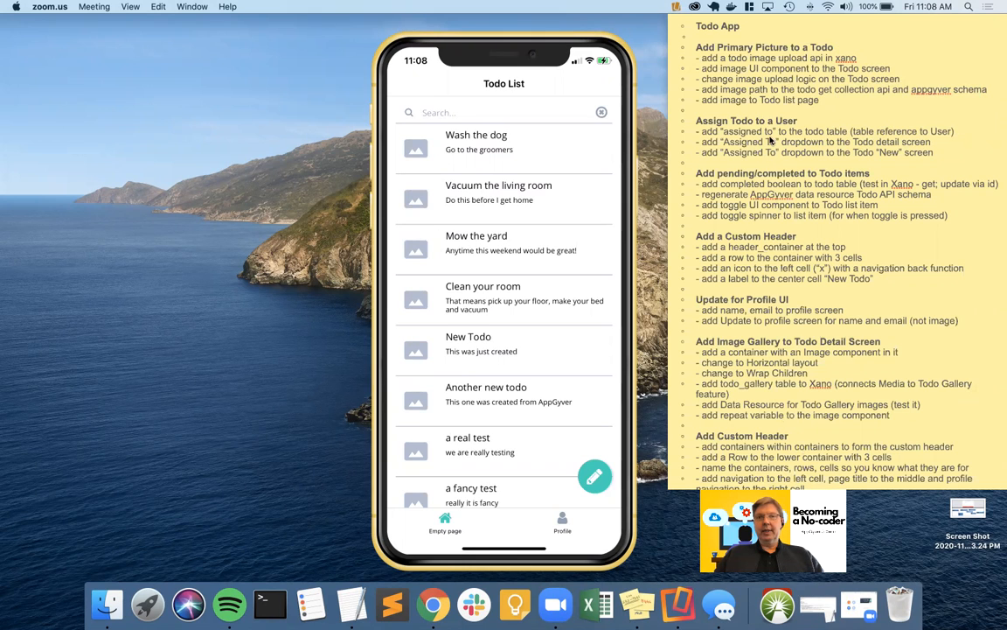
# Highlight the 'Add Primary Picture to a Todo' tasks in Stickies, then switch to the Xano desktop
pyautogui.click(699, 51)
pyautogui.moveTo(697, 48); pyautogui.dragTo(851, 107)
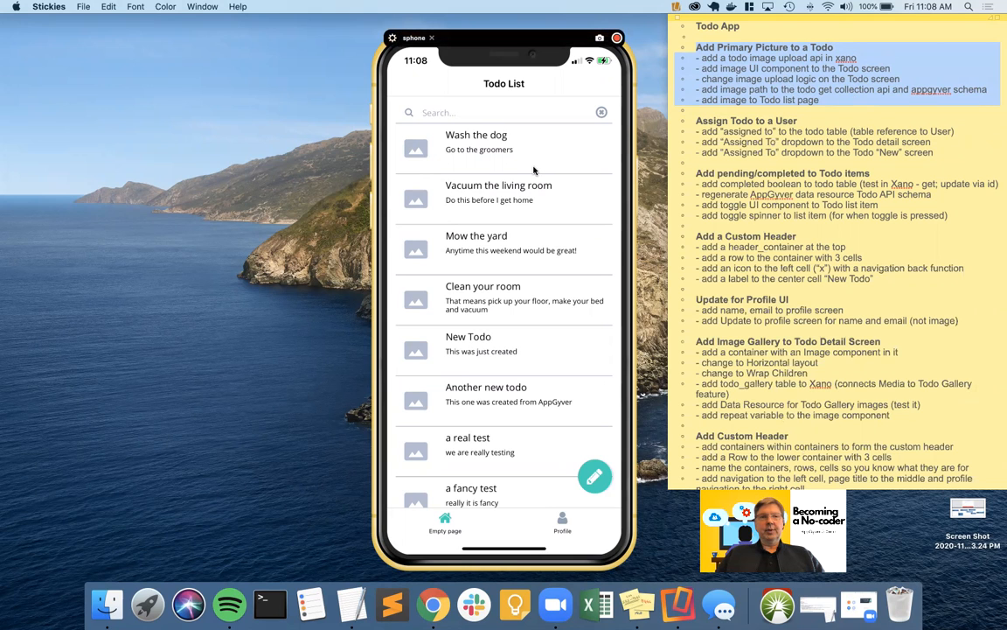
pyautogui.hotkey('ctrl', 'Left')
pyautogui.hotkey('ctrl', 'Left')
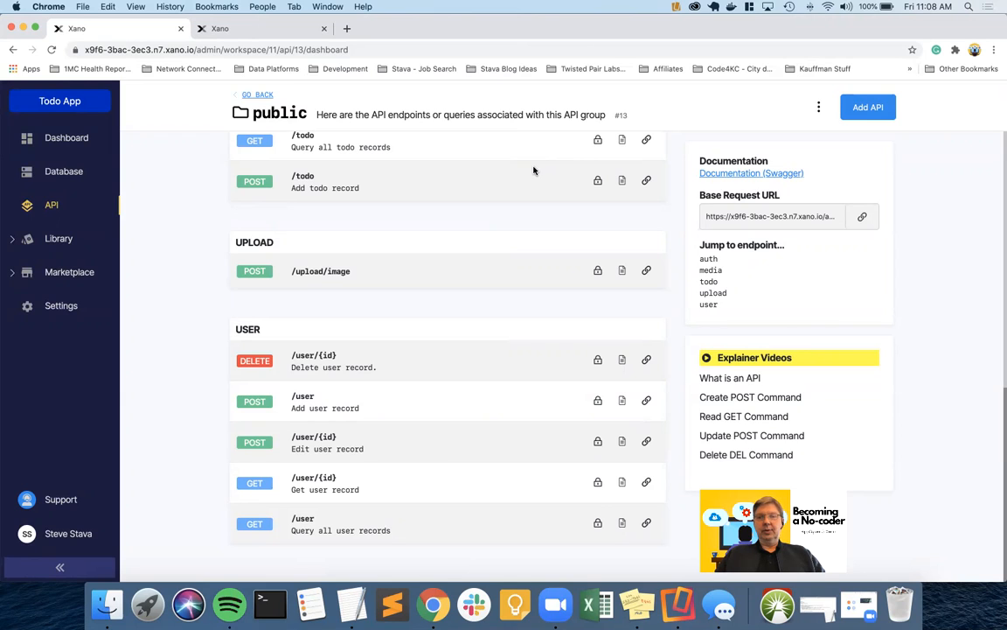
pyautogui.click(327, 273)
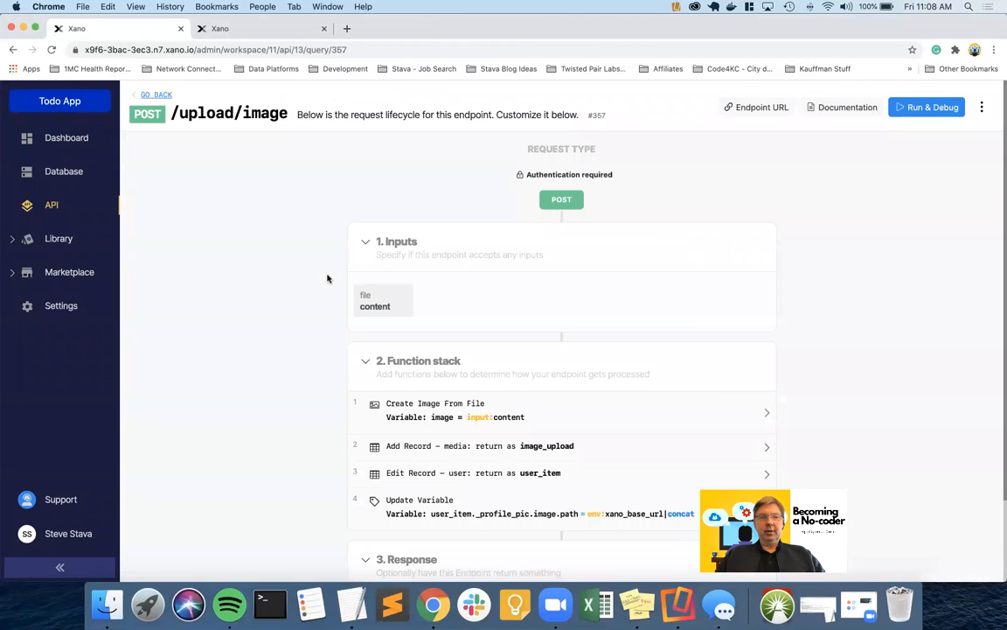
pyautogui.scroll(-3, 298, 364)
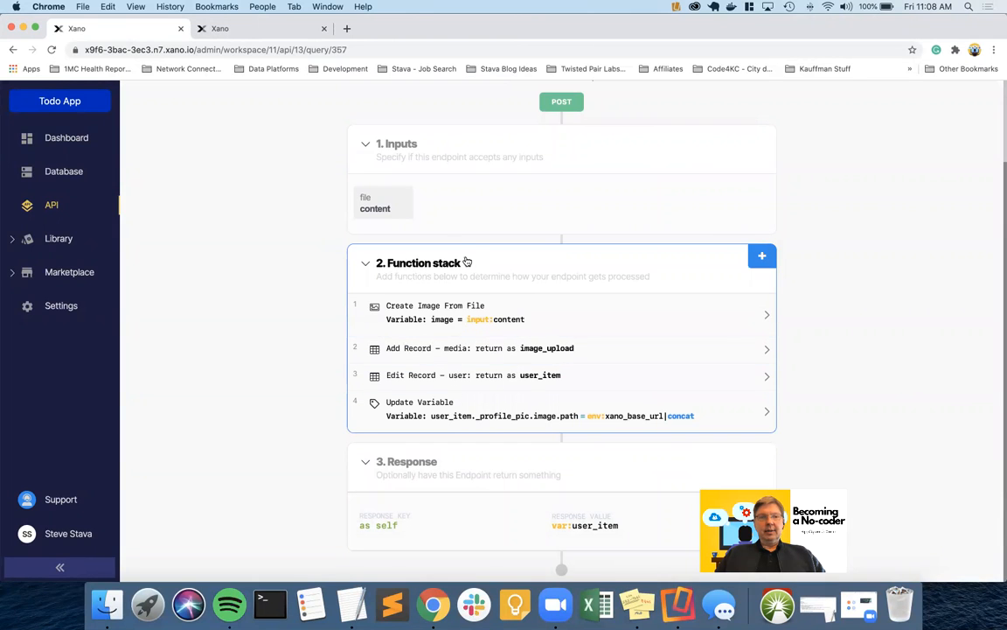
pyautogui.scroll(3, 459, 249)
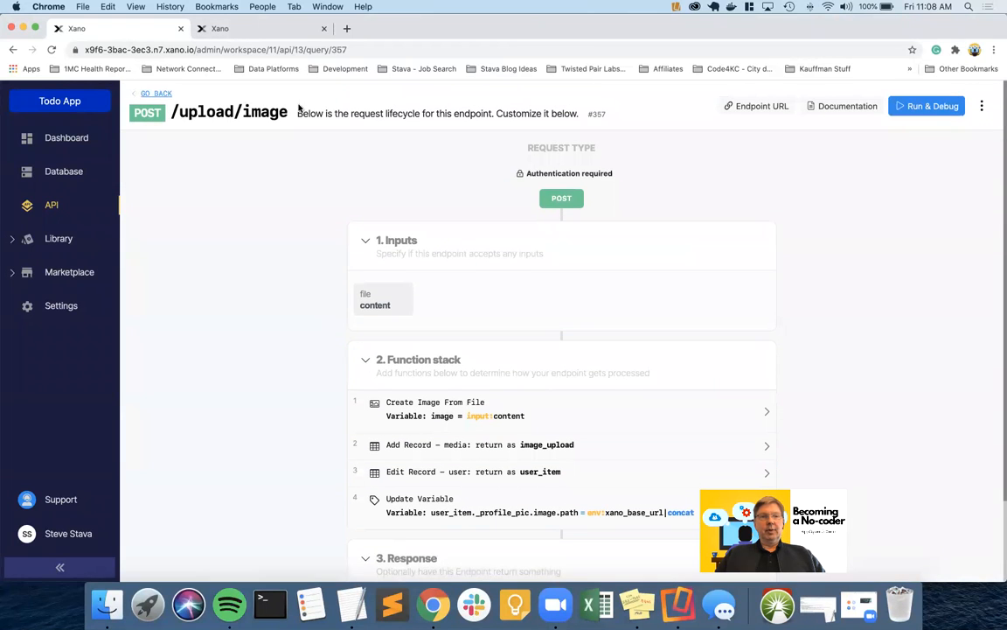
pyautogui.scroll(-3, 490, 367)
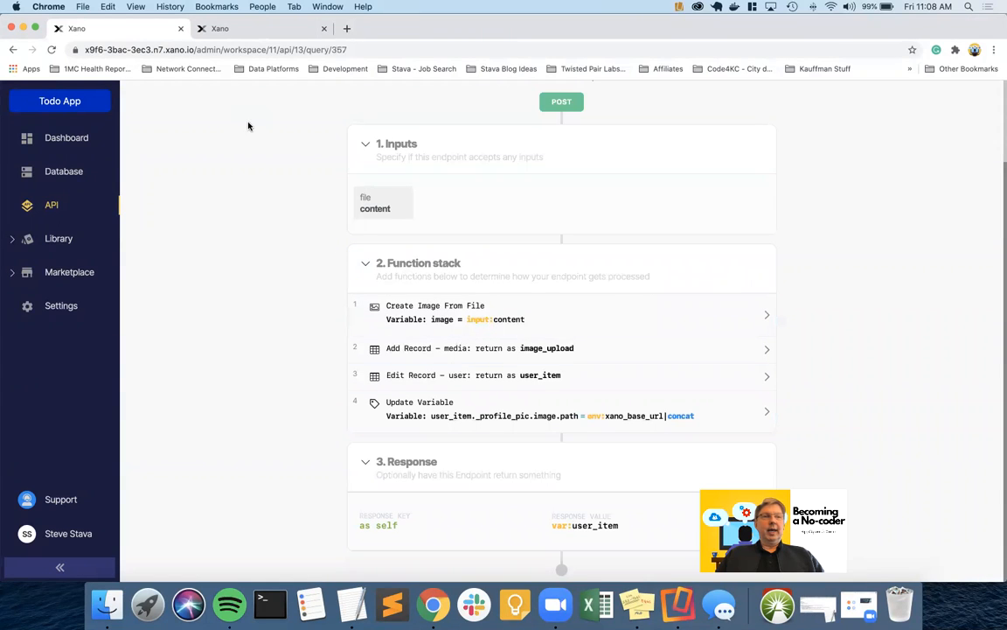
pyautogui.scroll(3, 196, 162)
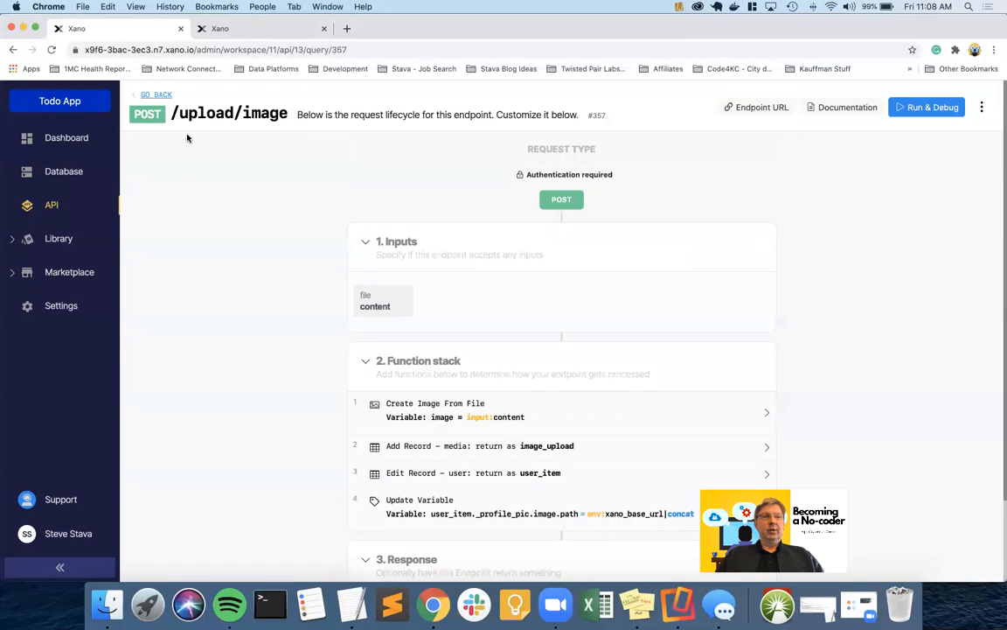
pyautogui.click(158, 95)
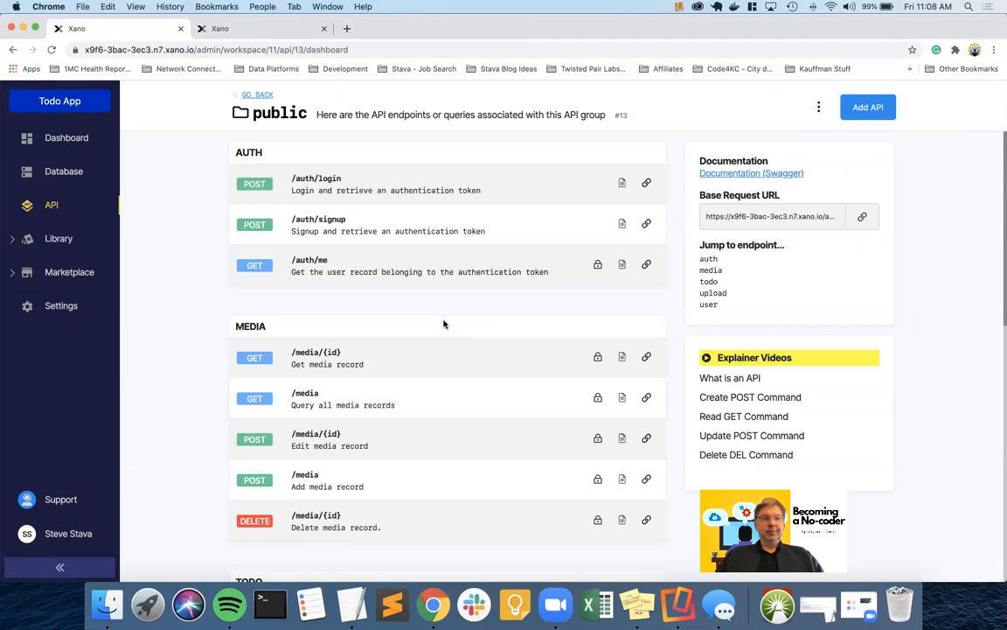
pyautogui.click(715, 293)
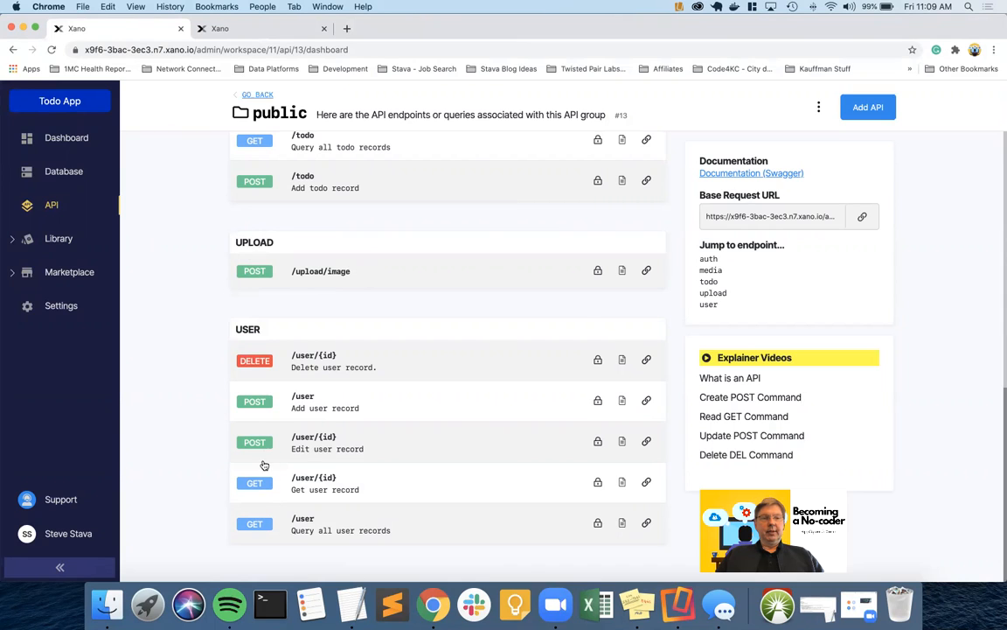
# Create a POST endpoint 'upload/todoprimary' from scratch that requires user authentication
pyautogui.click(870, 110)
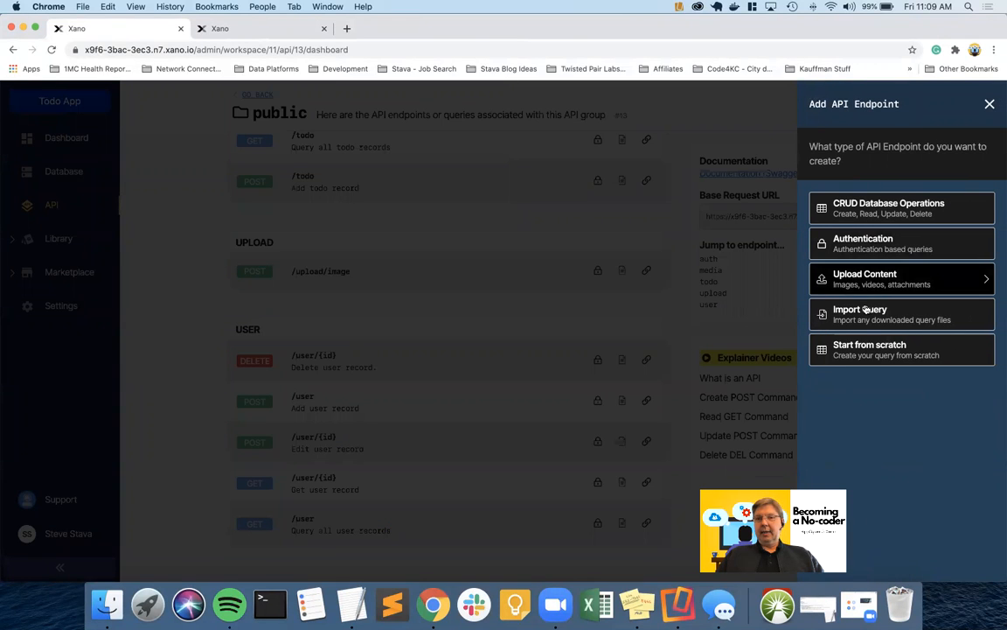
pyautogui.click(865, 348)
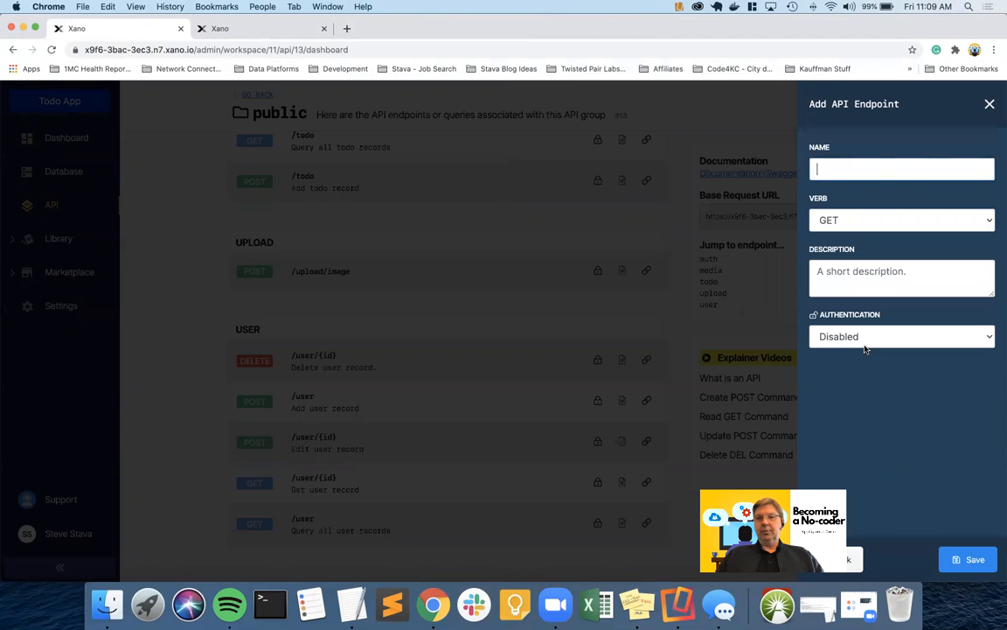
pyautogui.write('upload')
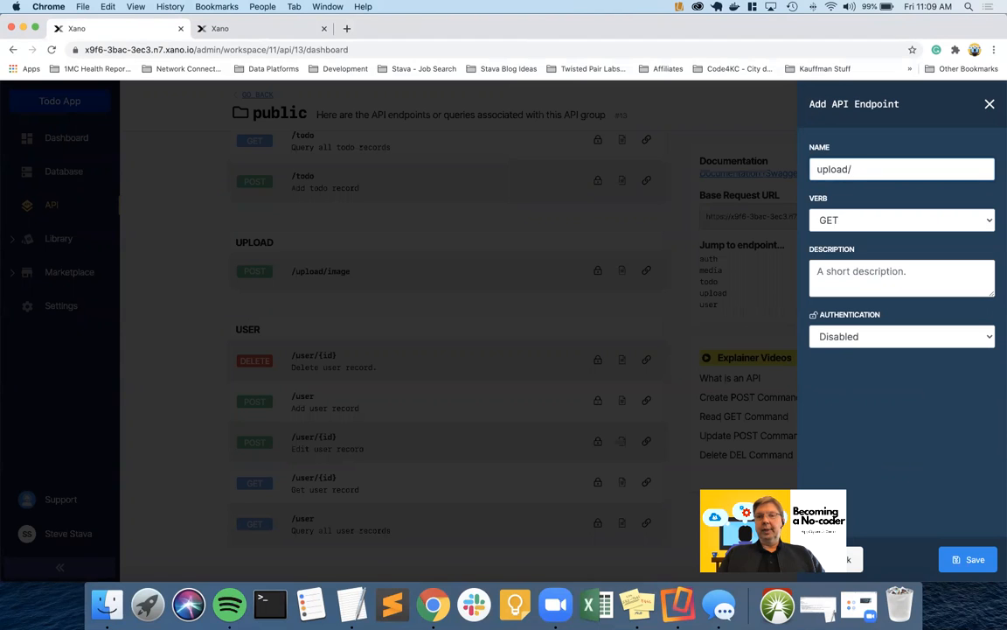
pyautogui.write('/todoprimary')
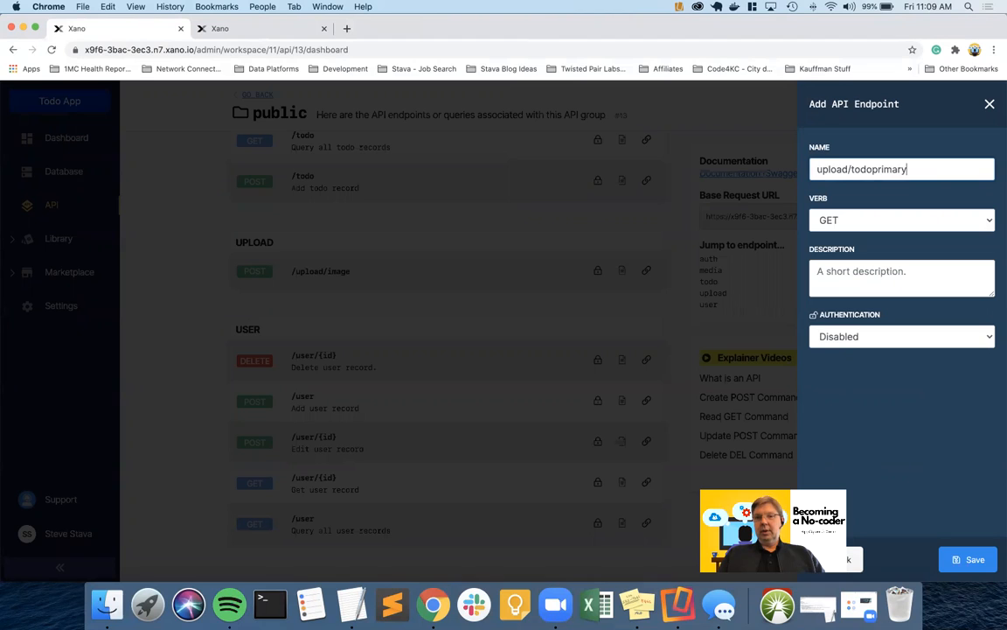
pyautogui.click(865, 224)
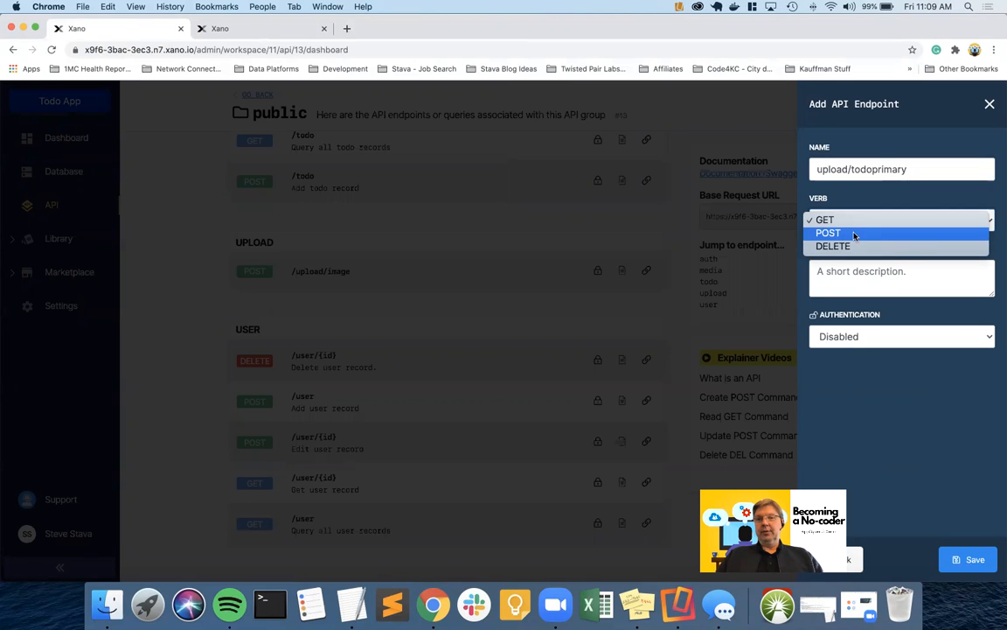
pyautogui.click(855, 234)
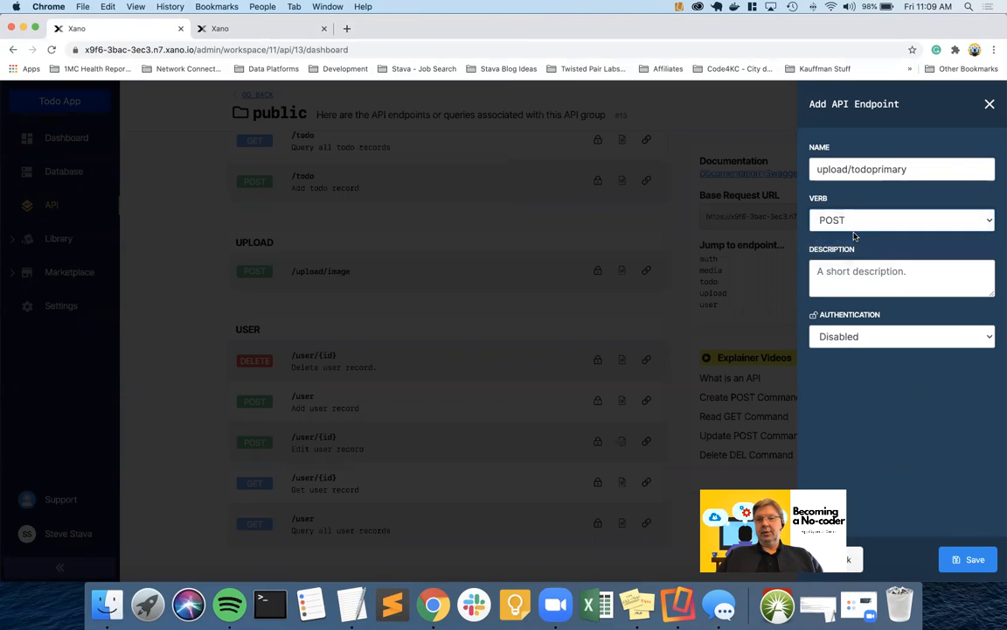
pyautogui.click(855, 339)
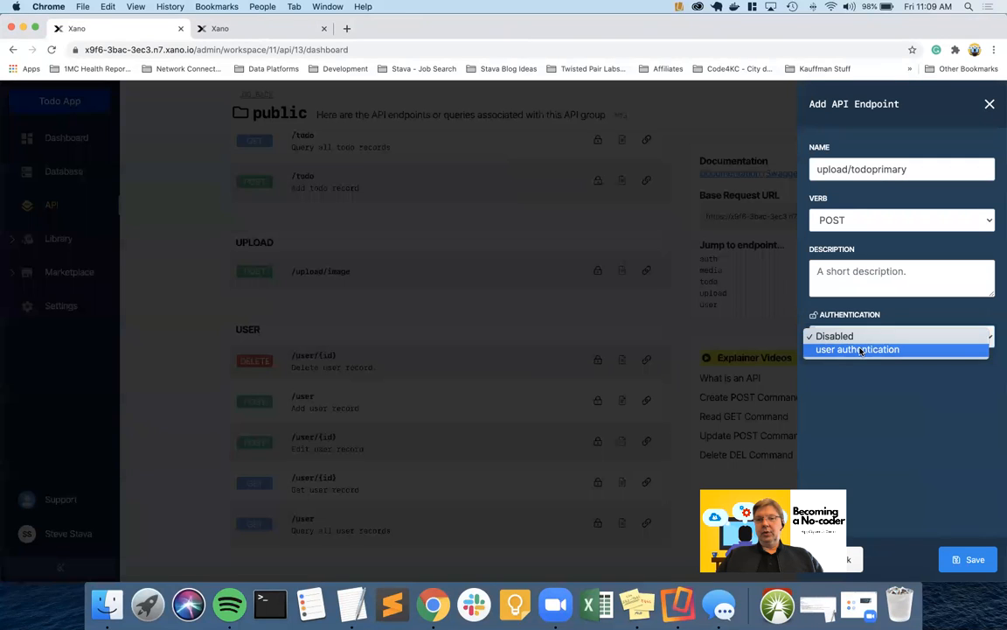
pyautogui.click(861, 350)
pyautogui.click(953, 560)
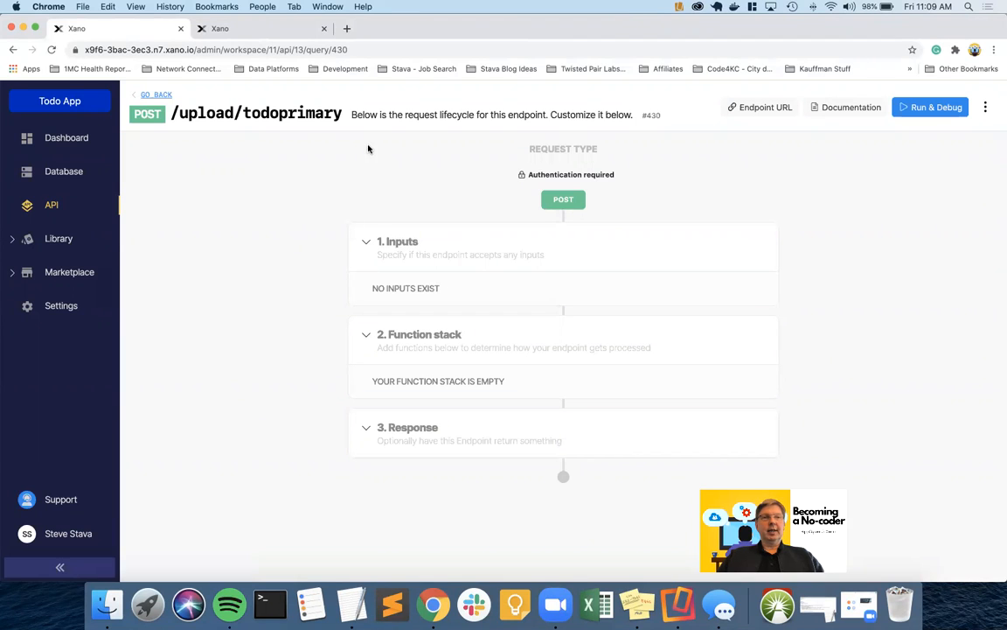
# Open Xano in a new tab and go to the Todo App public group's /auth/login endpoint
pyautogui.click(347, 29)
pyautogui.write('xano')
pyautogui.press('Return')
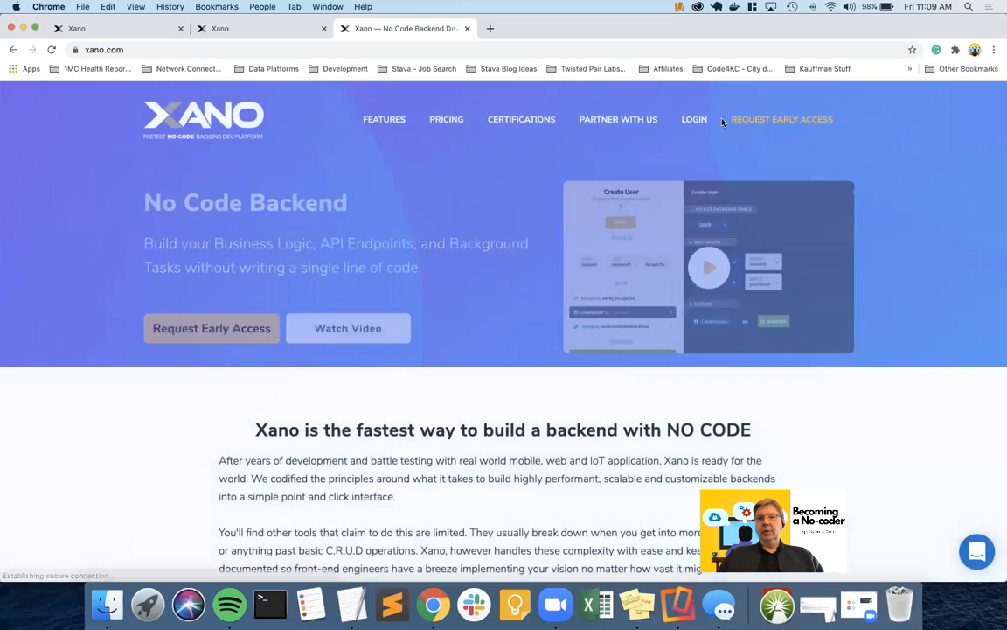
pyautogui.click(695, 120)
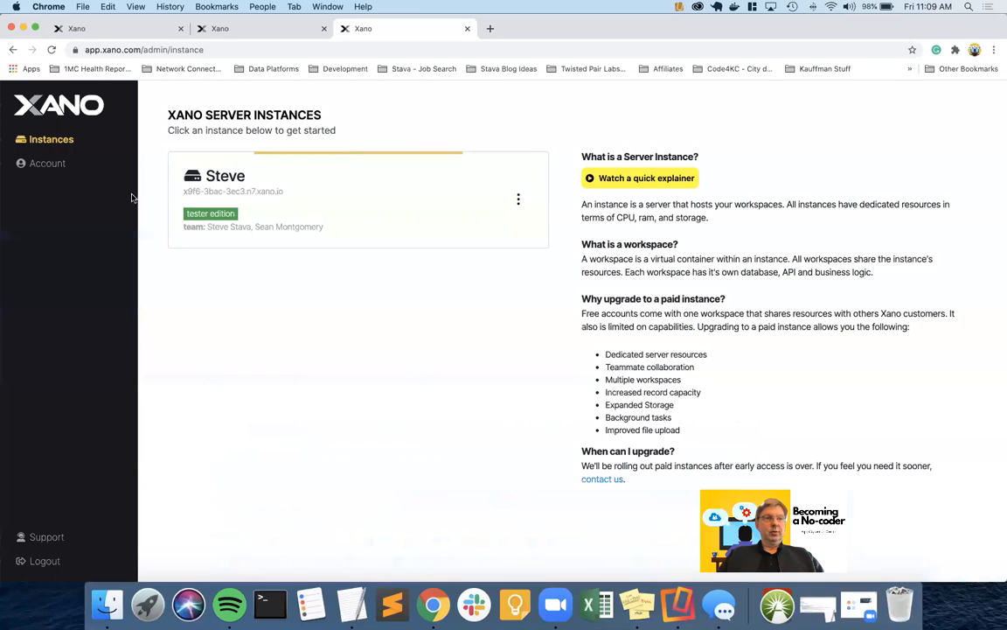
pyautogui.click(218, 219)
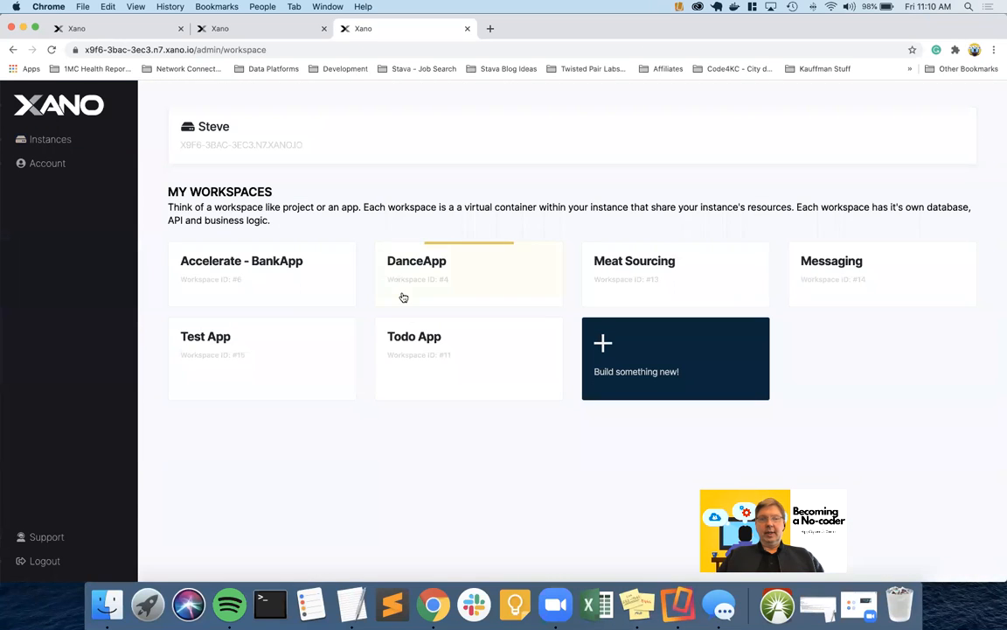
pyautogui.click(417, 343)
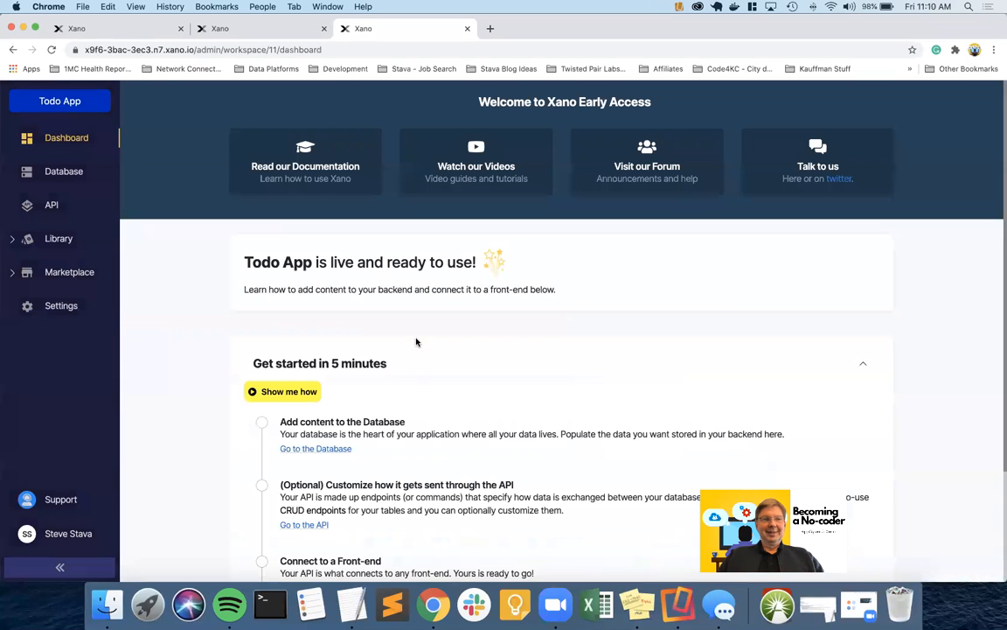
pyautogui.click(53, 205)
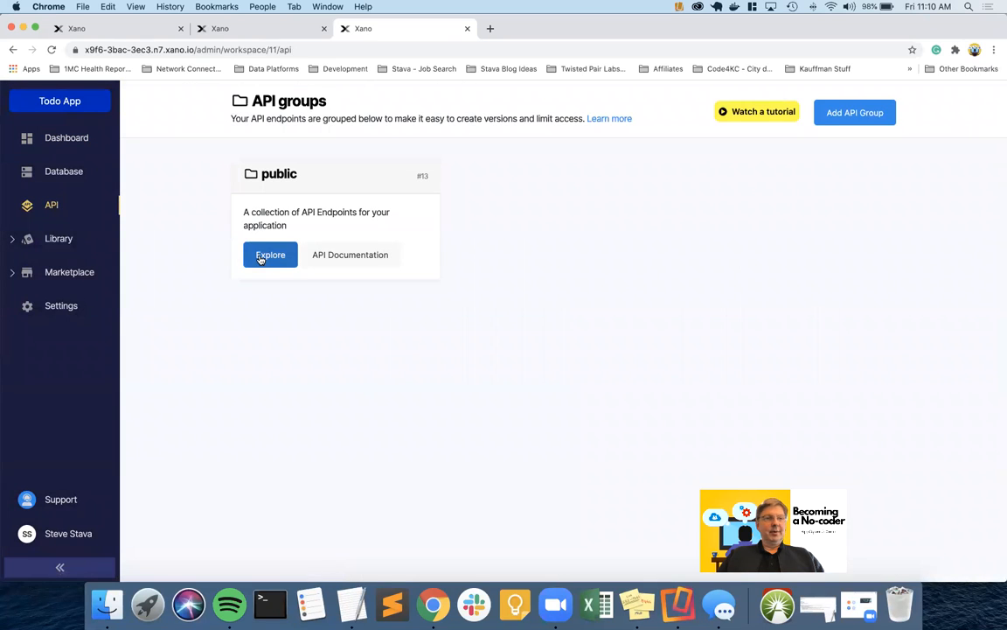
pyautogui.click(270, 255)
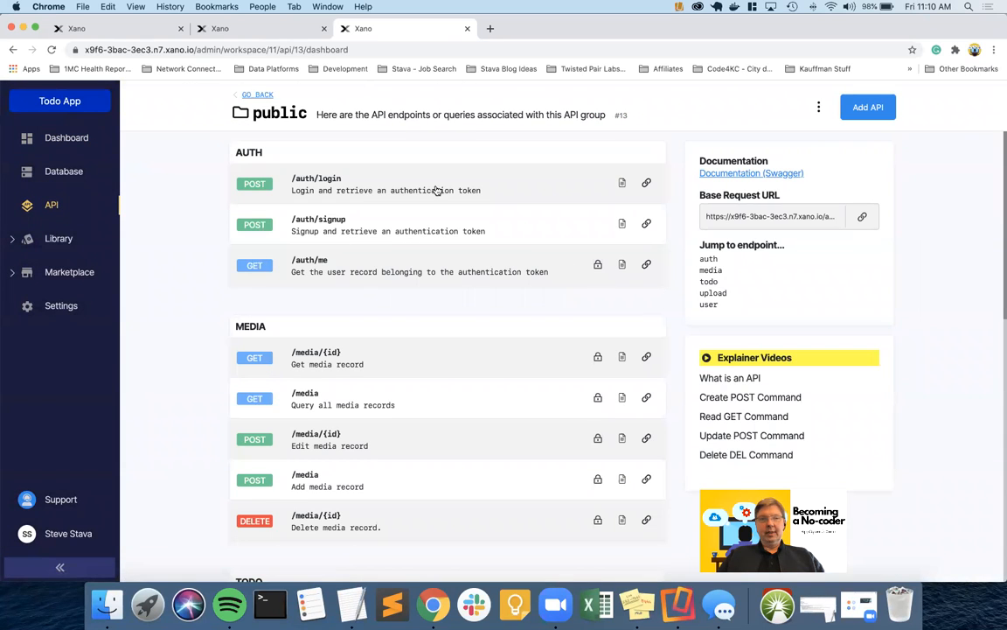
pyautogui.click(336, 186)
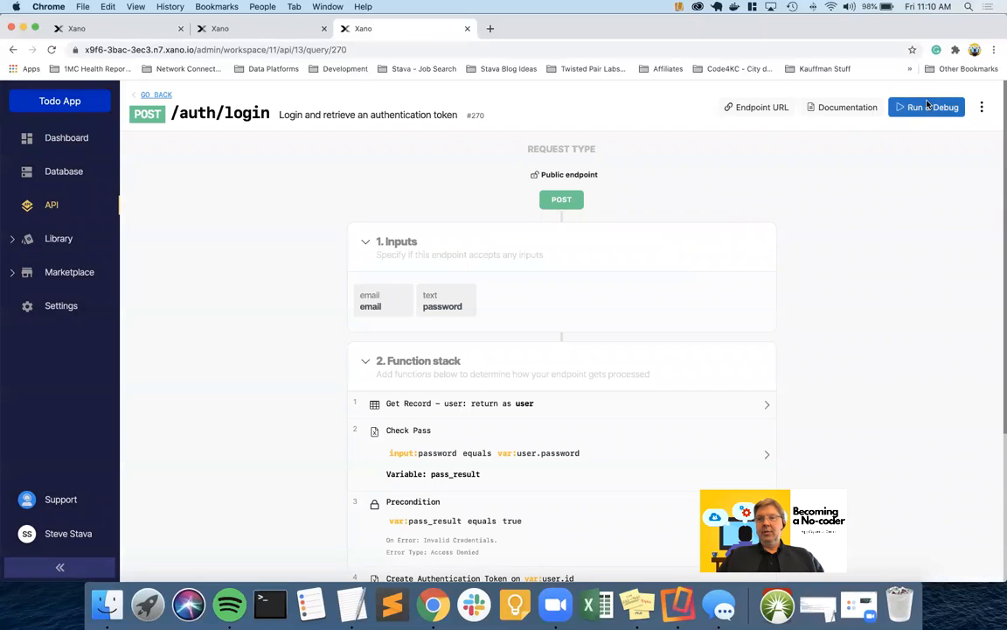
# Run /auth/login with the test account's email and password, and copy the returned authToken
pyautogui.click(931, 106)
pyautogui.click(735, 235)
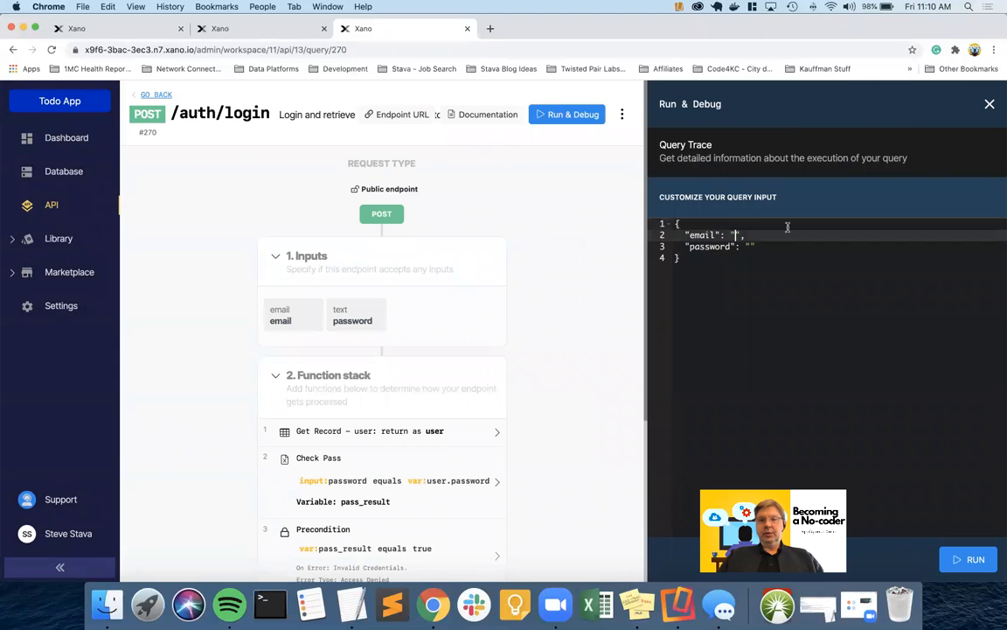
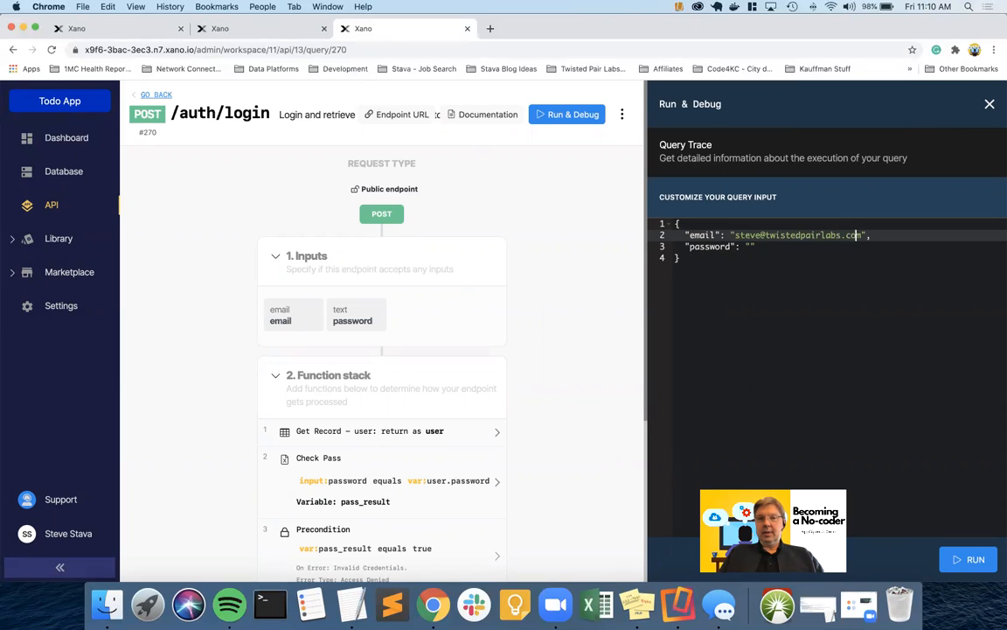
pyautogui.click(751, 246)
pyautogui.write('password1')
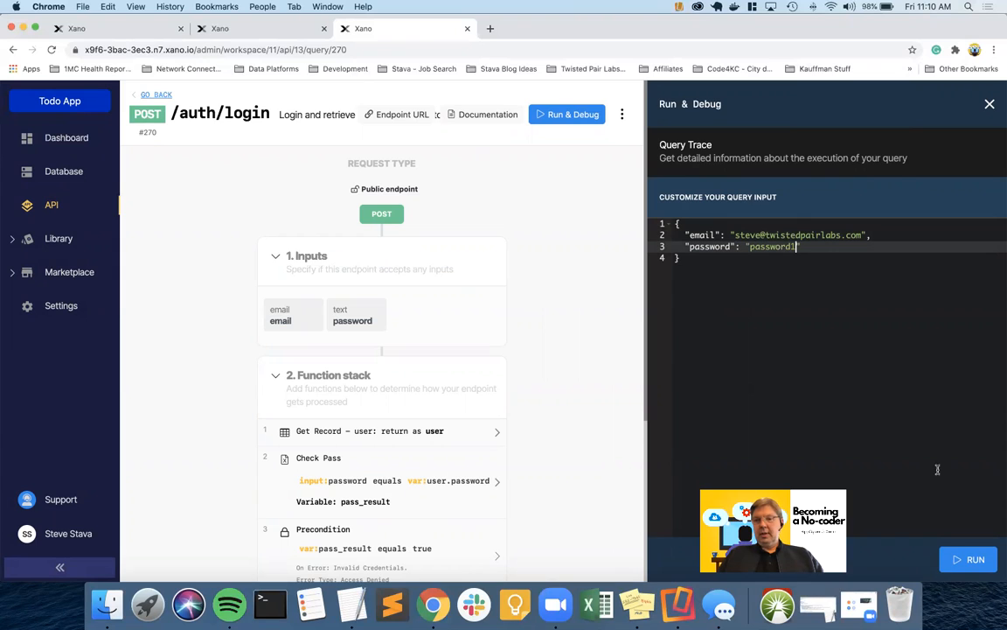
pyautogui.click(968, 559)
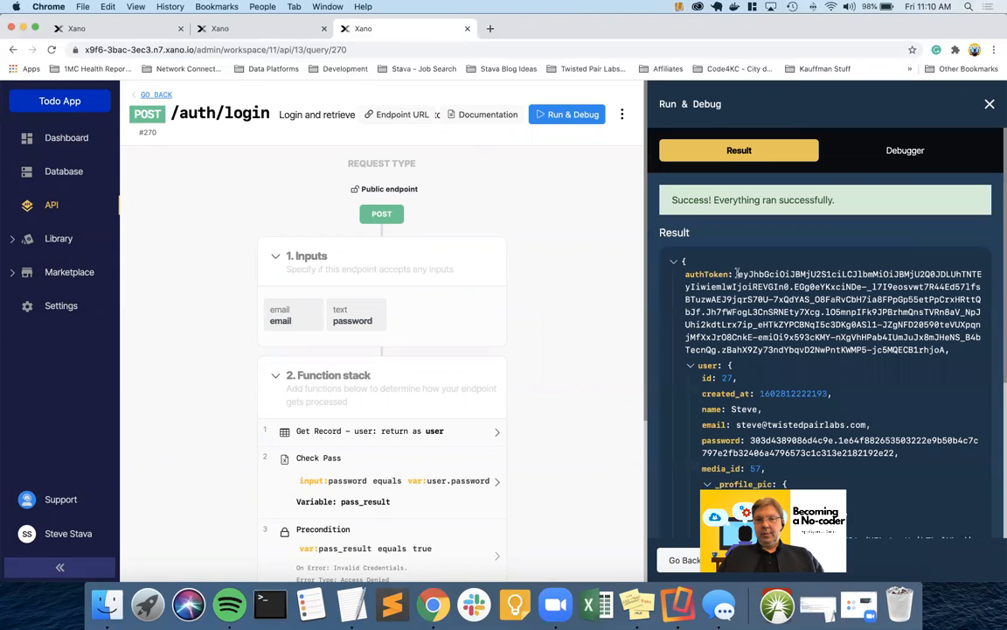
pyautogui.moveTo(738, 273); pyautogui.dragTo(947, 350)
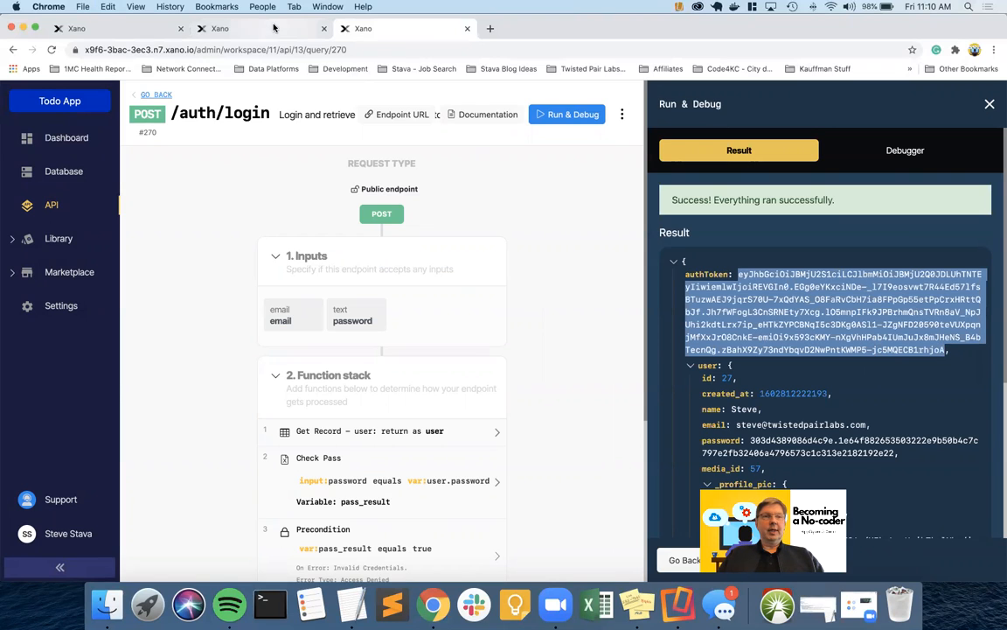
pyautogui.click(118, 30)
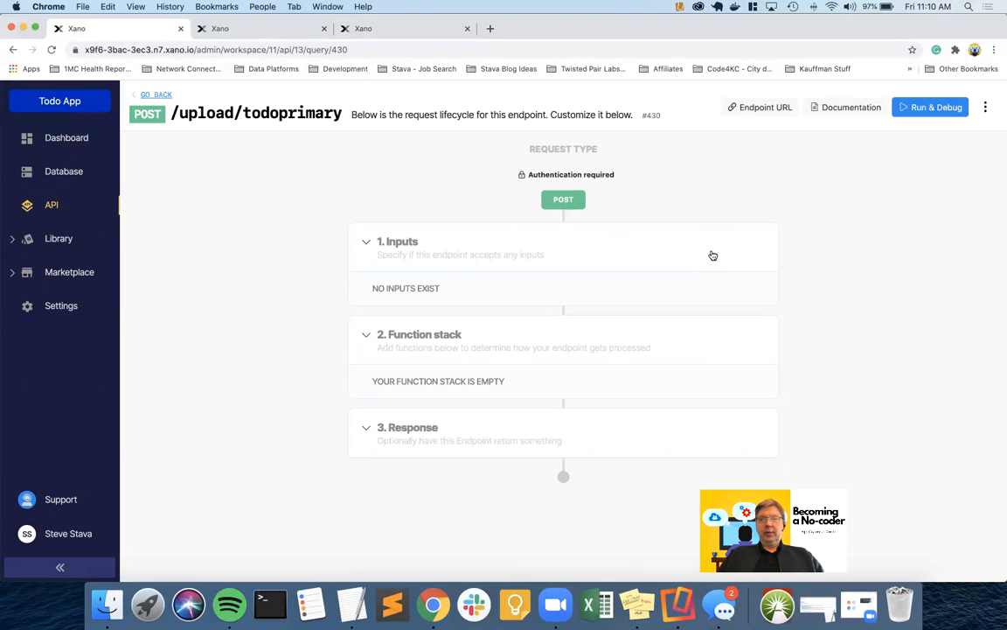
# Add a Storage file input named 'content' to the /upload/todoprimary endpoint
pyautogui.click(765, 233)
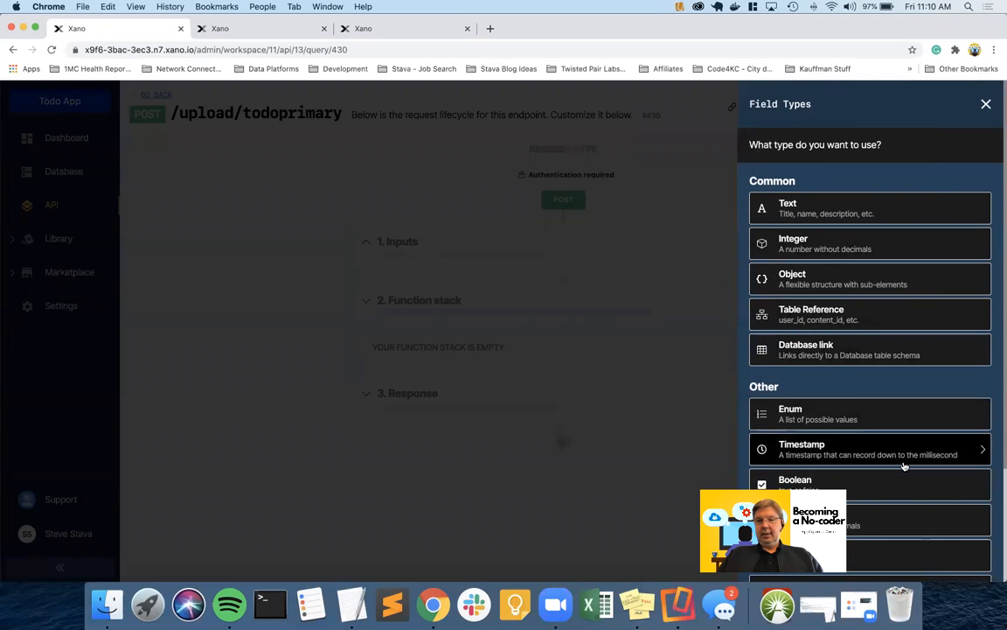
pyautogui.scroll(-3, 905, 466)
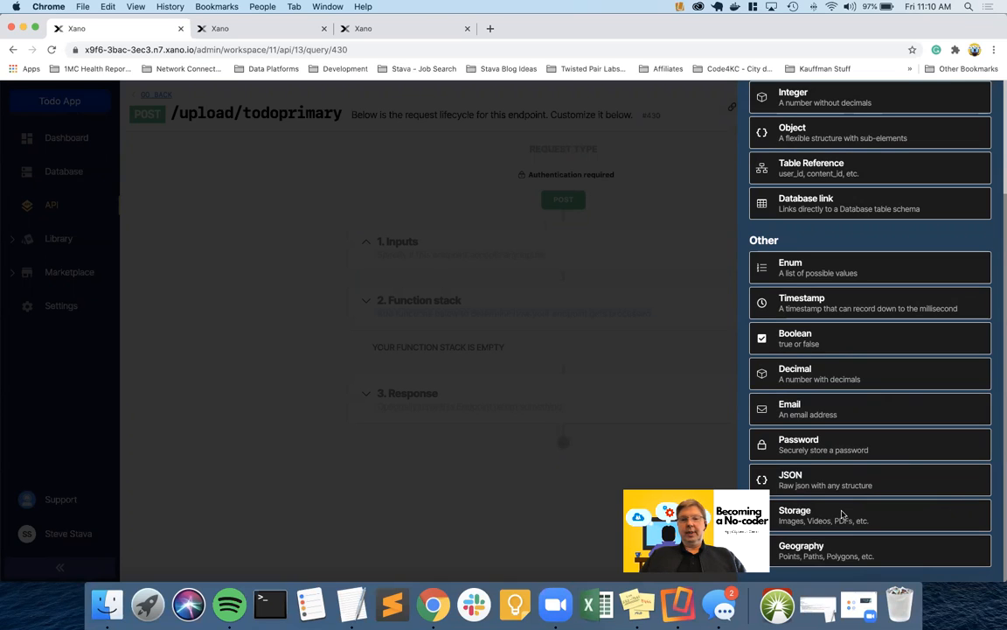
pyautogui.click(843, 514)
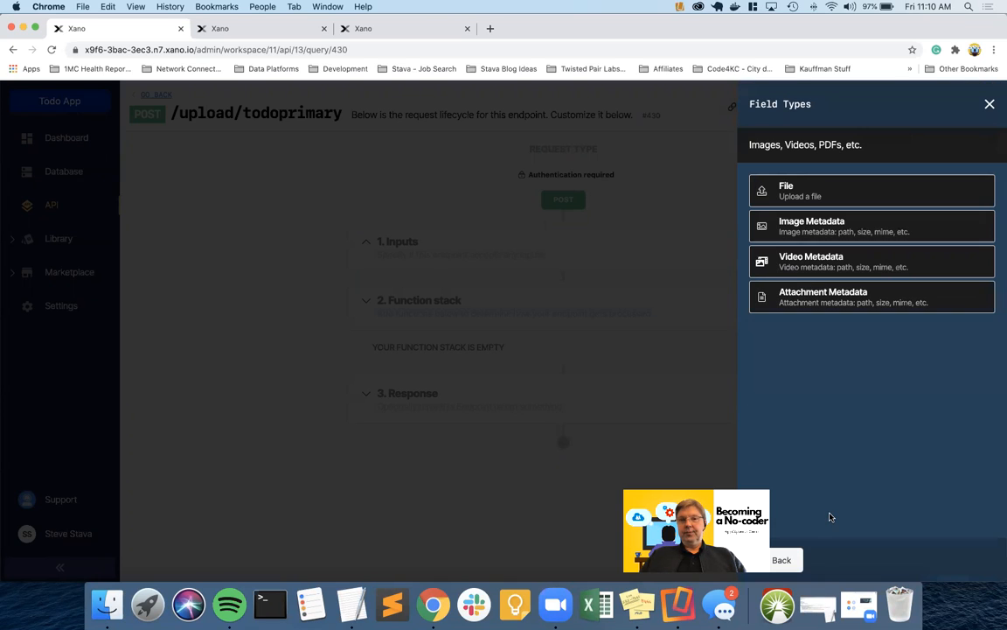
pyautogui.click(798, 192)
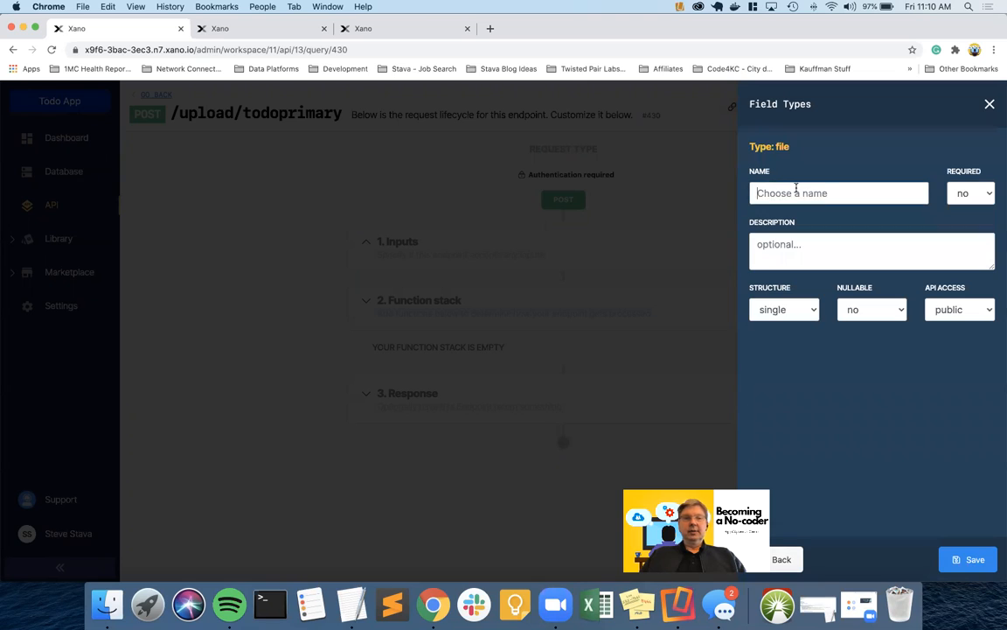
pyautogui.write('c')
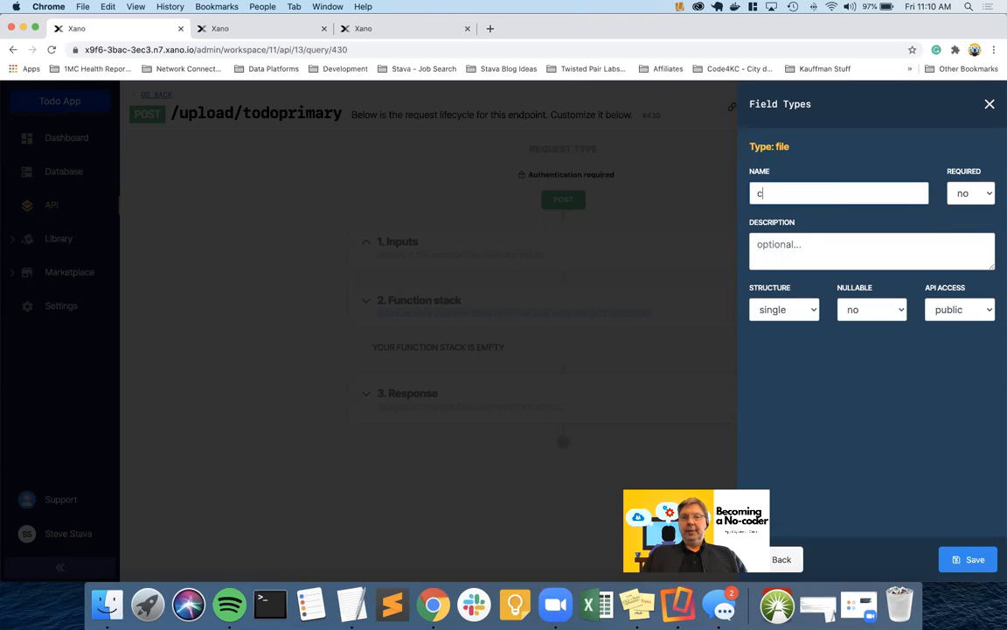
pyautogui.write('ontent')
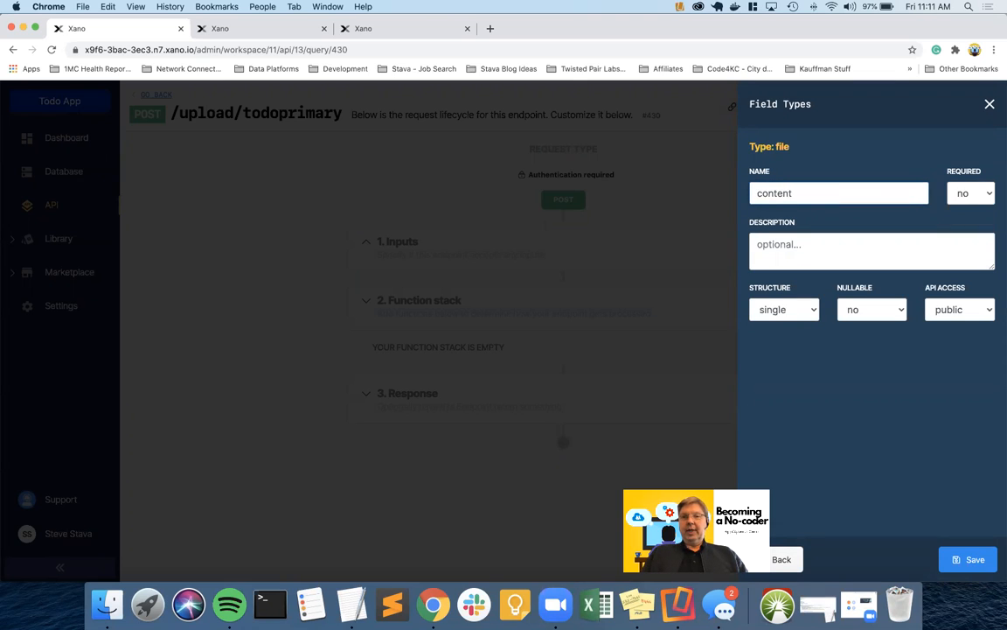
pyautogui.click(962, 558)
pyautogui.moveTo(748, 333)
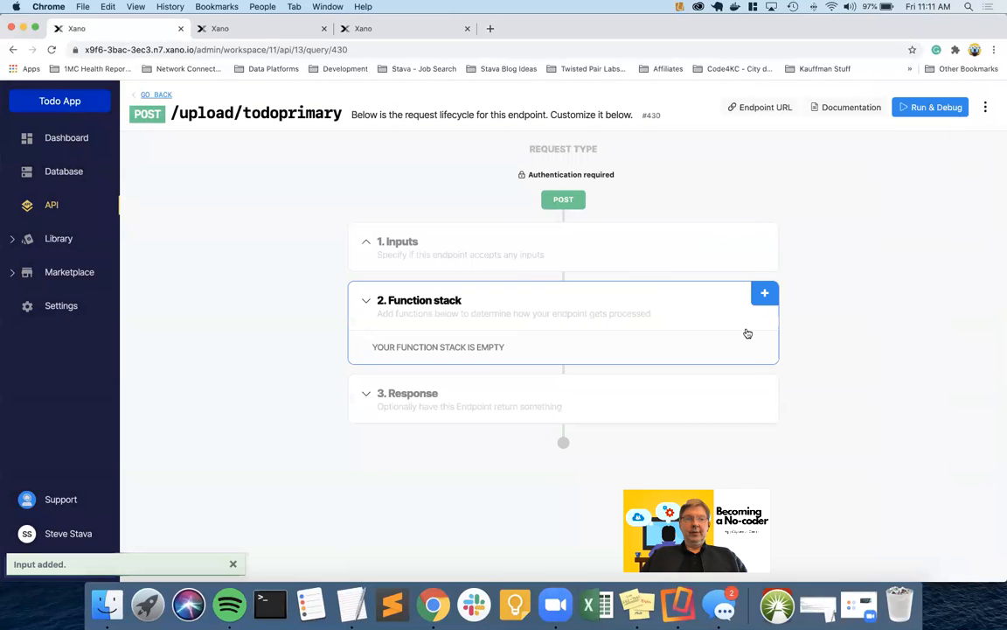
pyautogui.moveTo(658, 231)
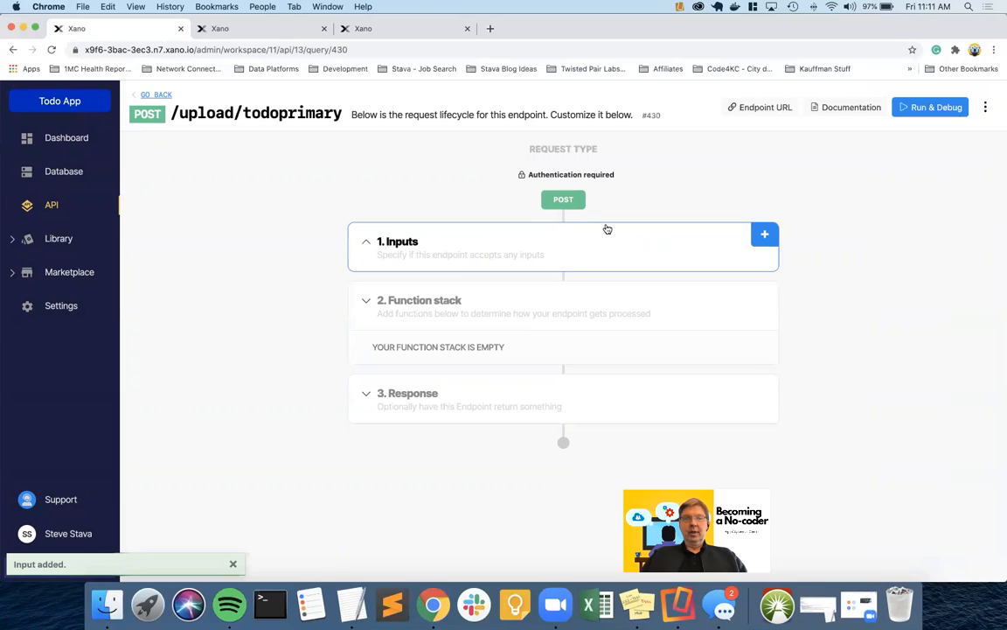
# Add a Create Image From File step that stores input:content in a variable named 'image'
pyautogui.click(409, 244)
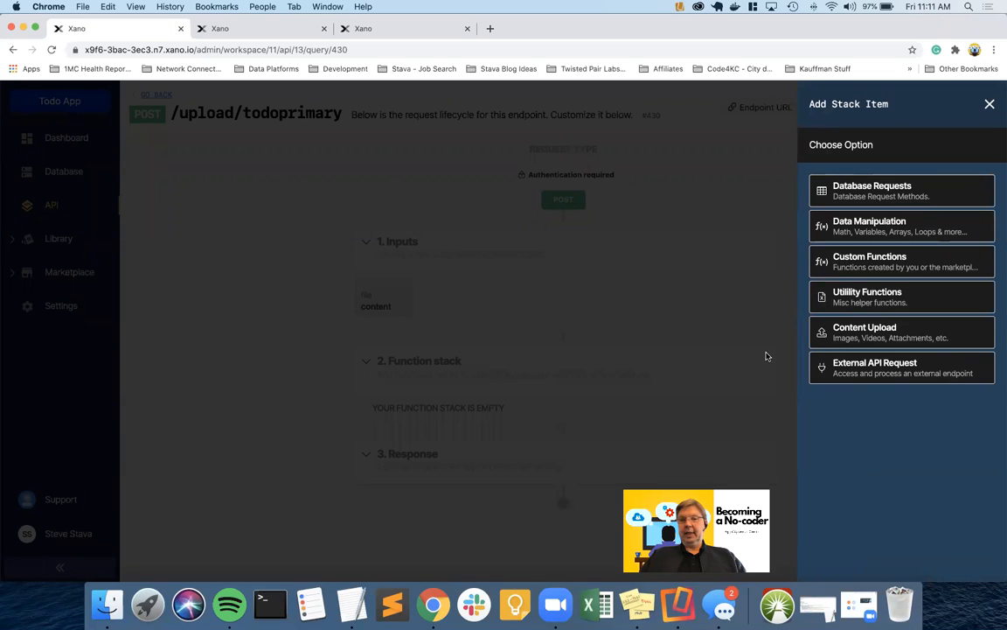
pyautogui.click(863, 333)
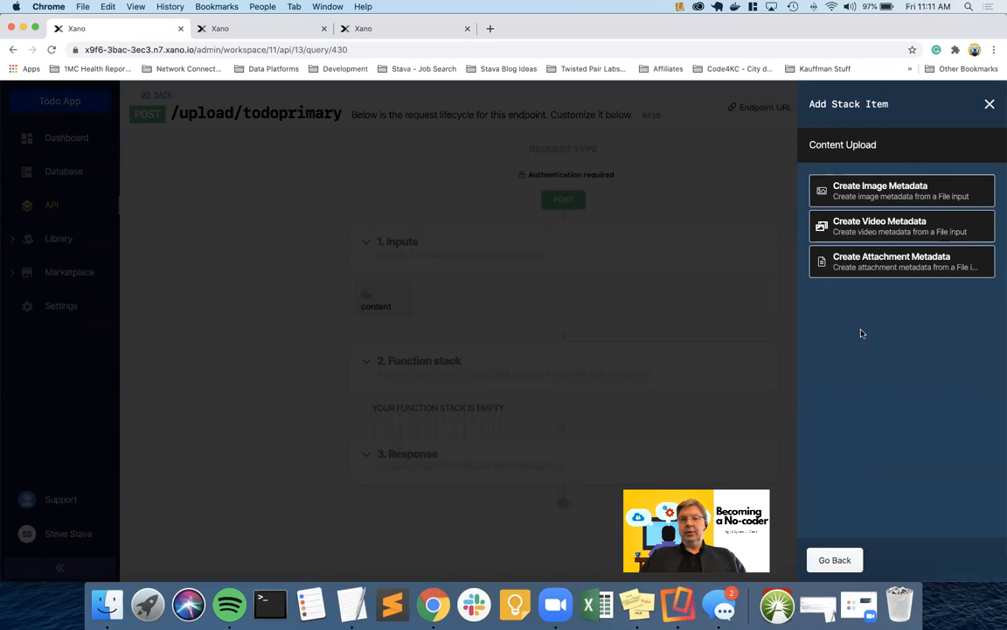
pyautogui.click(858, 197)
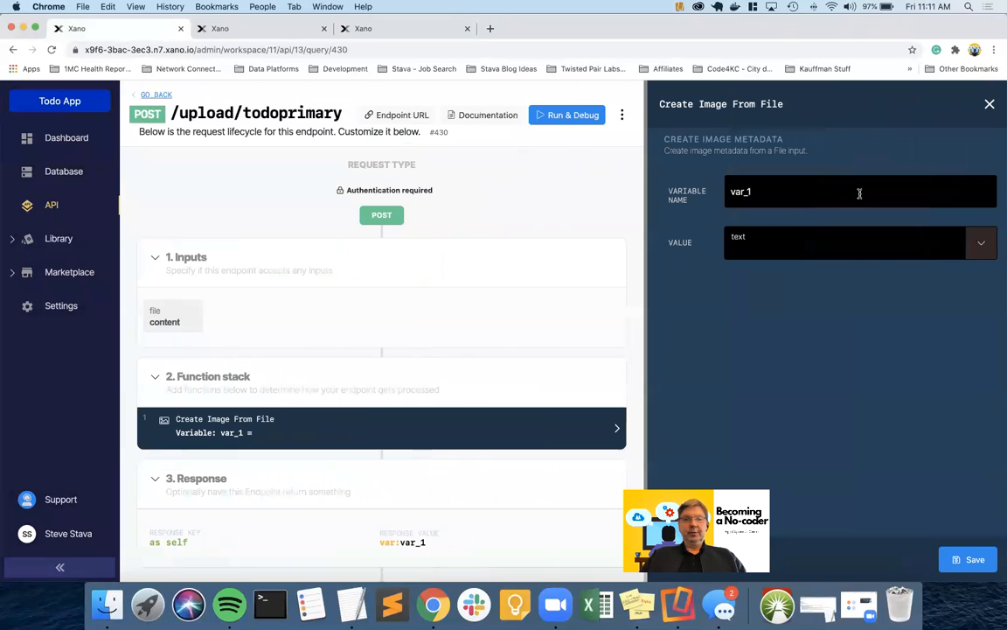
pyautogui.doubleClick(860, 194)
pyautogui.press('BackSpace')
pyautogui.write('image')
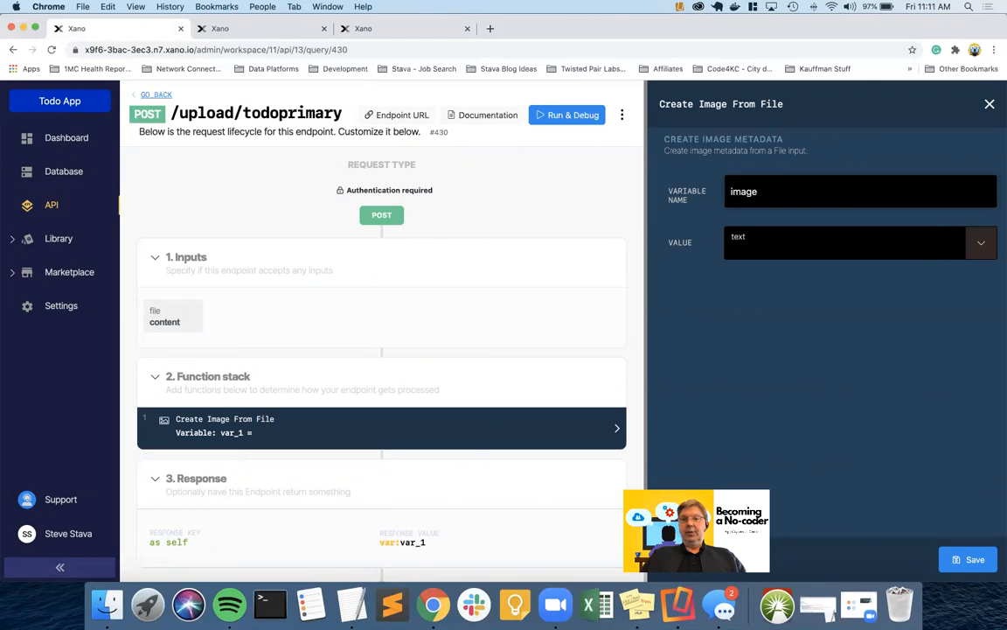
pyautogui.click(976, 248)
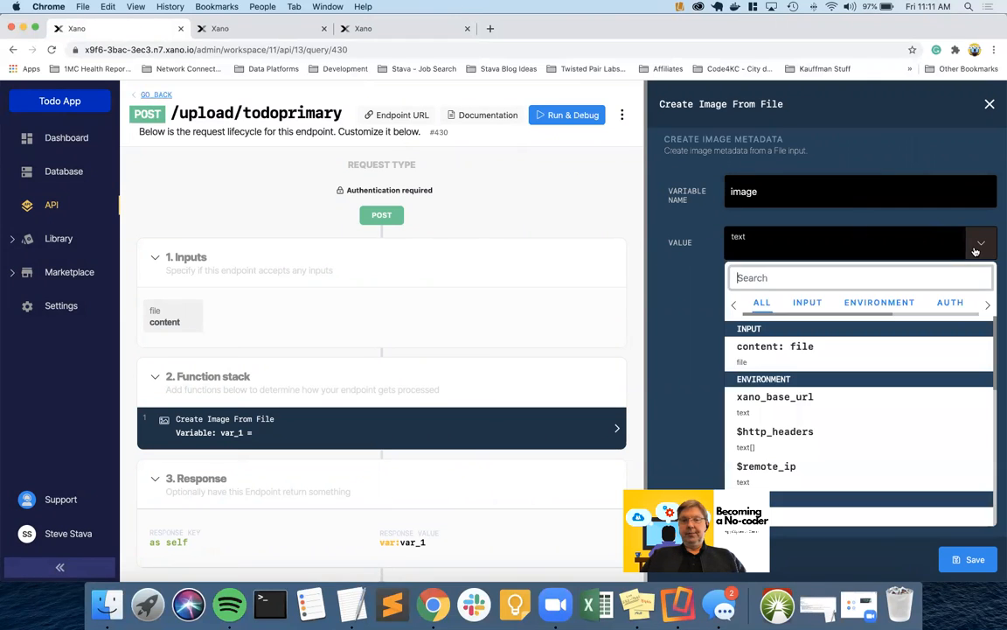
pyautogui.click(758, 352)
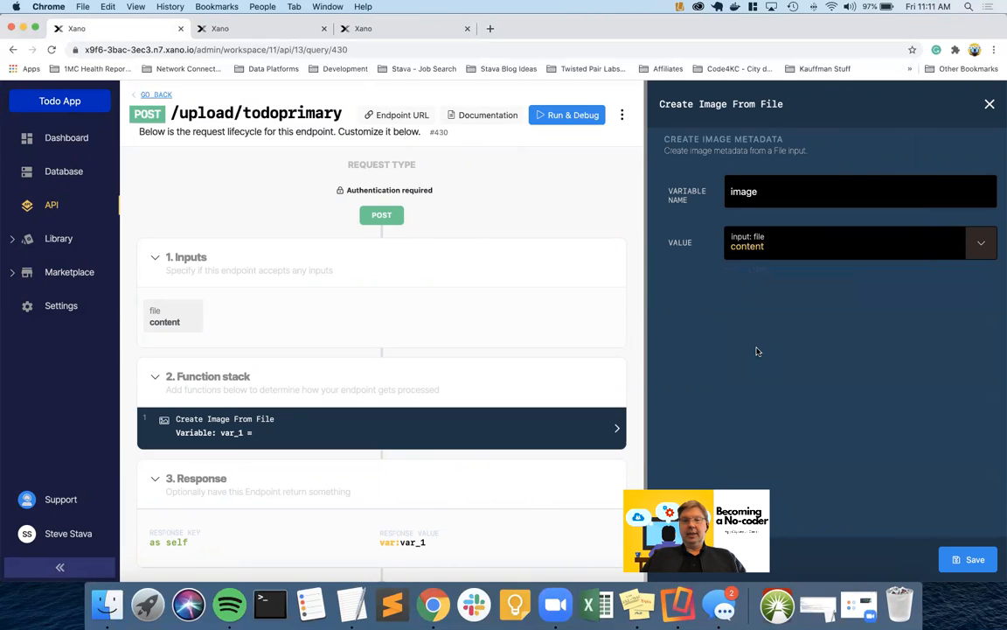
pyautogui.click(962, 557)
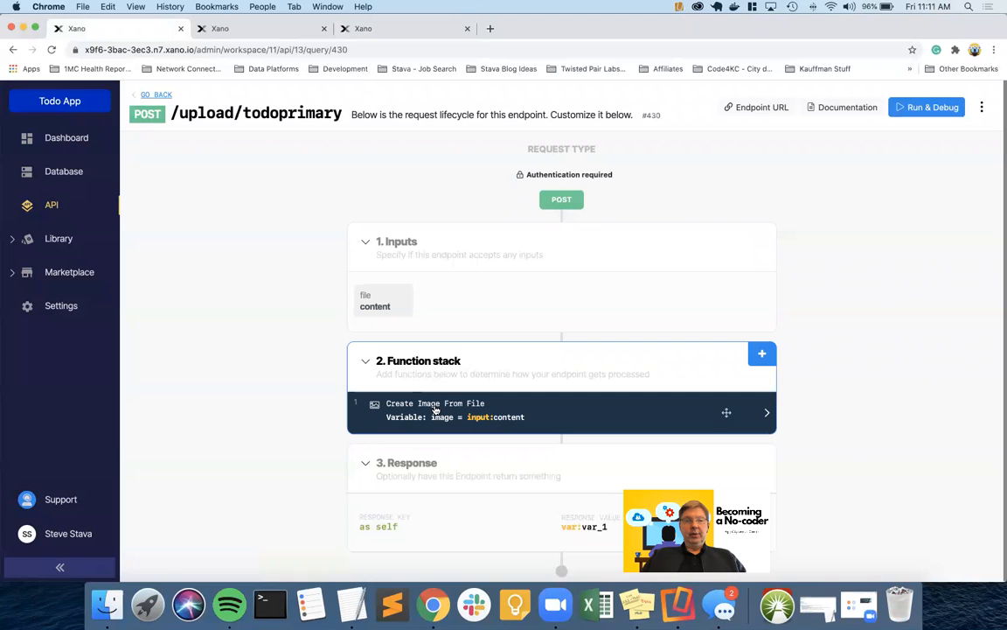
# Add an Add Record step on the media table, filling its image field with the image variable
pyautogui.click(763, 353)
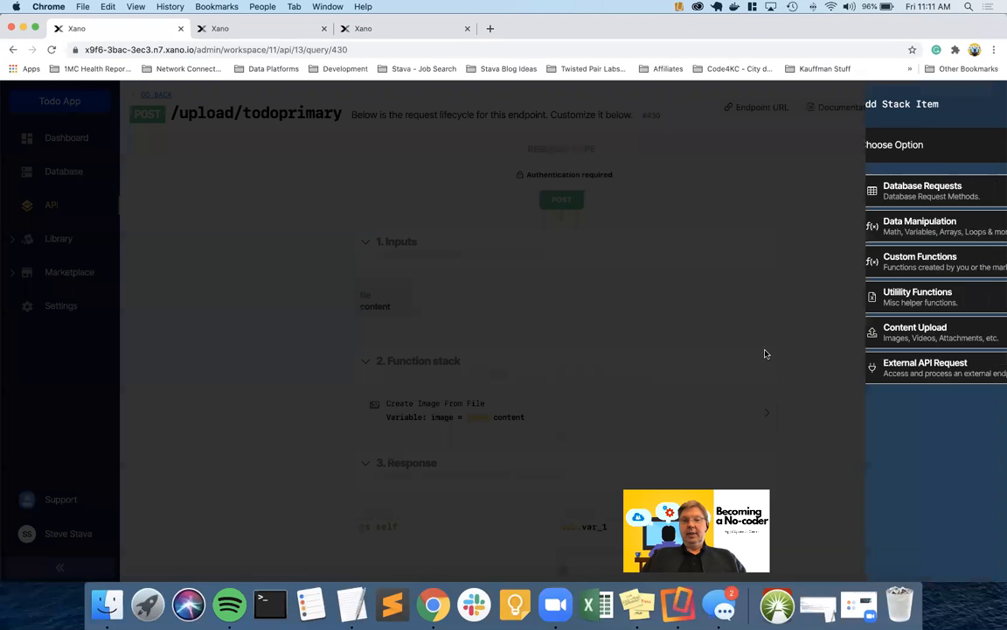
pyautogui.click(854, 191)
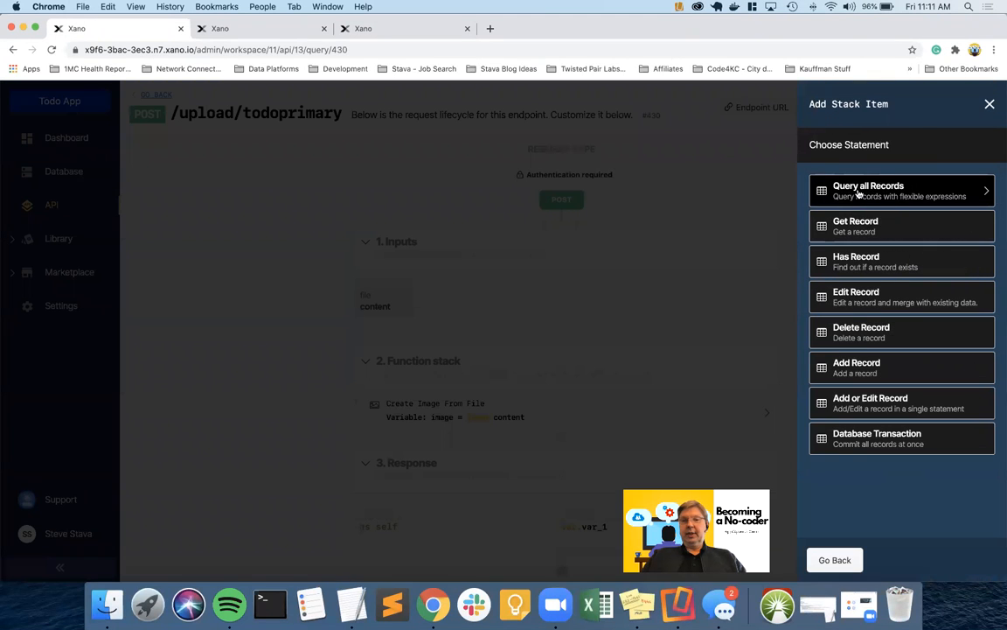
pyautogui.click(879, 372)
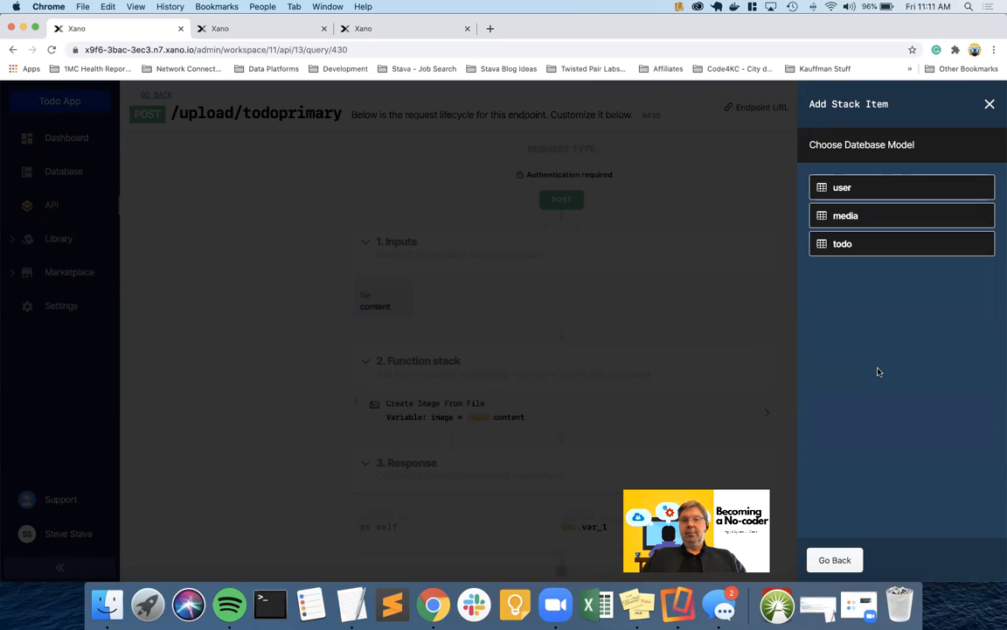
pyautogui.click(871, 222)
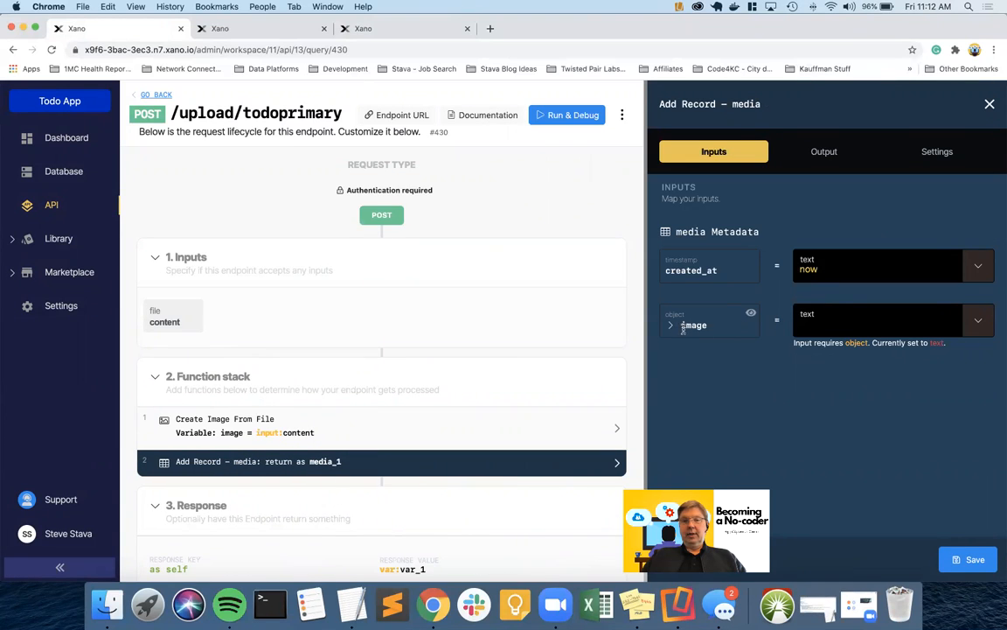
pyautogui.click(976, 321)
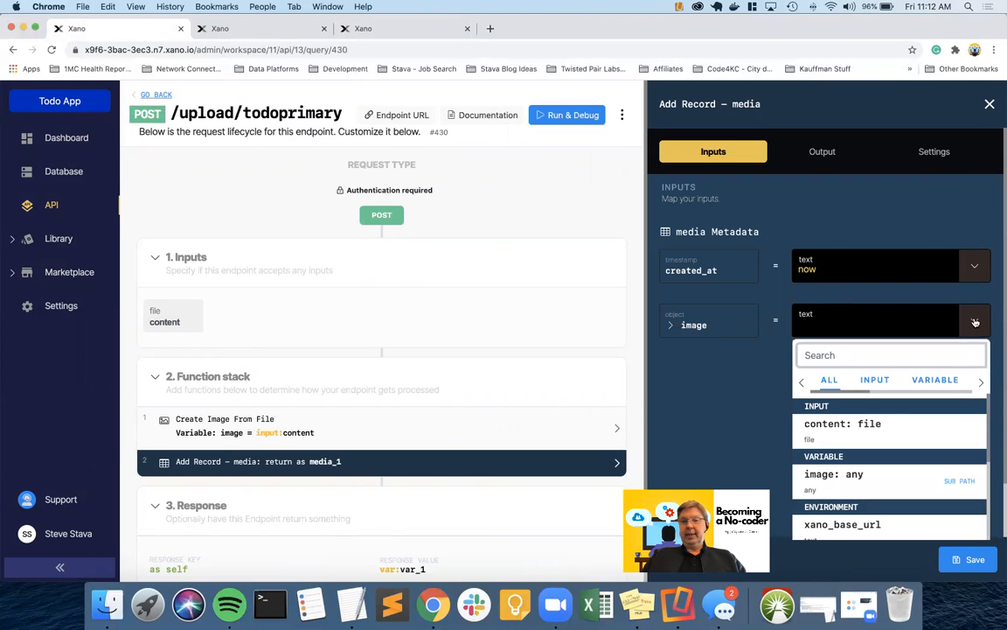
pyautogui.click(820, 477)
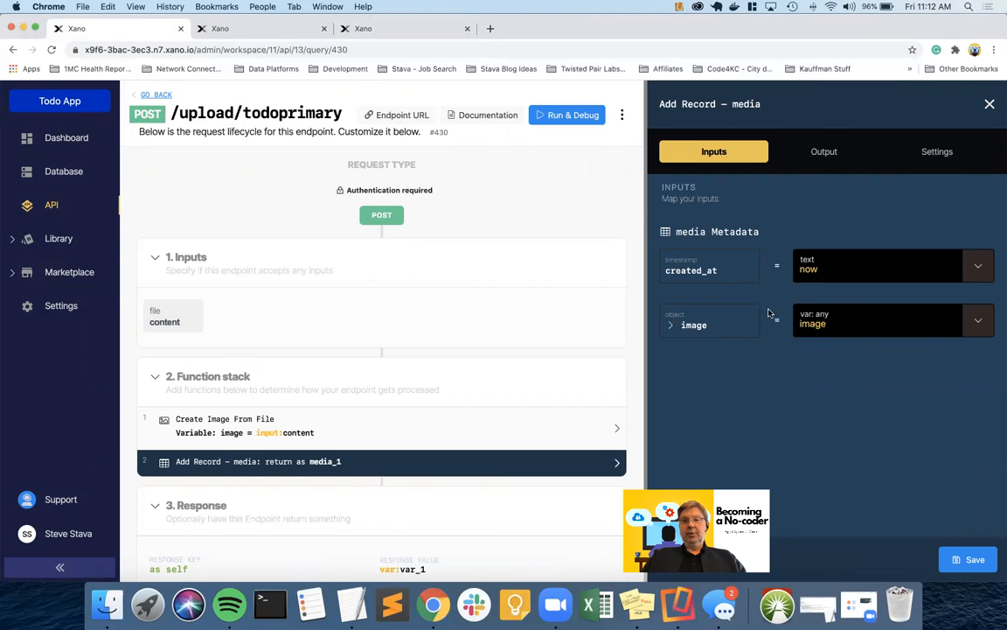
# Review the returned record's path and url fields, then save the step returning as media
pyautogui.click(822, 151)
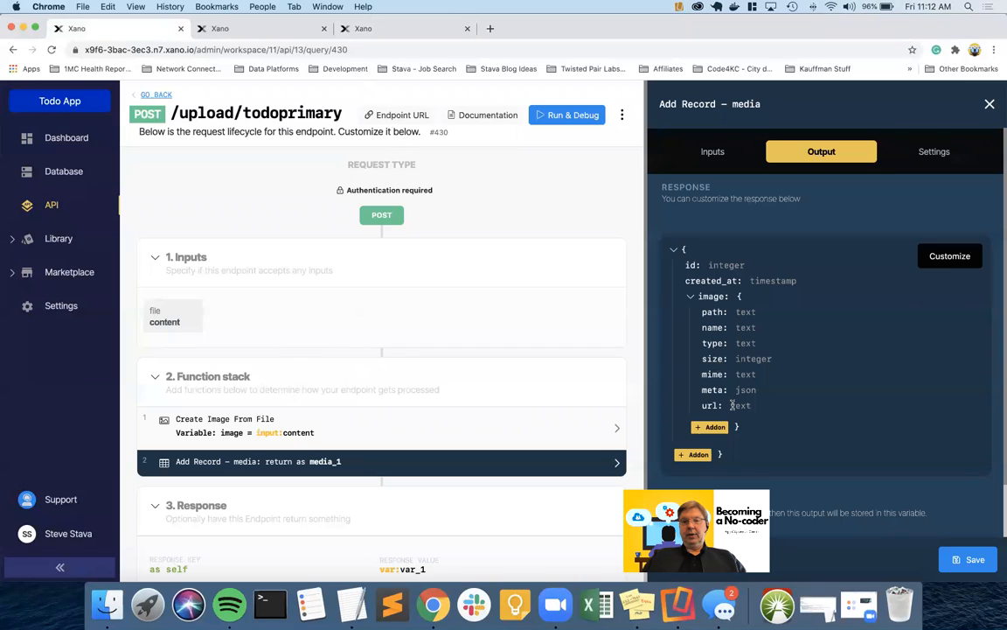
pyautogui.moveTo(703, 405); pyautogui.dragTo(763, 404)
pyautogui.click(764, 405)
pyautogui.moveTo(702, 312); pyautogui.dragTo(763, 310)
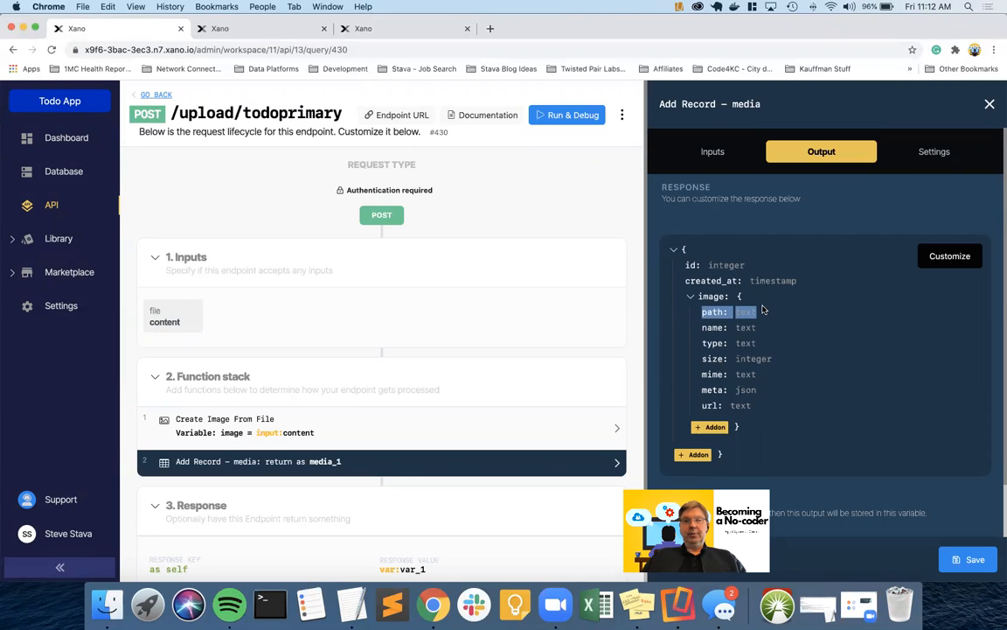
pyautogui.click(782, 318)
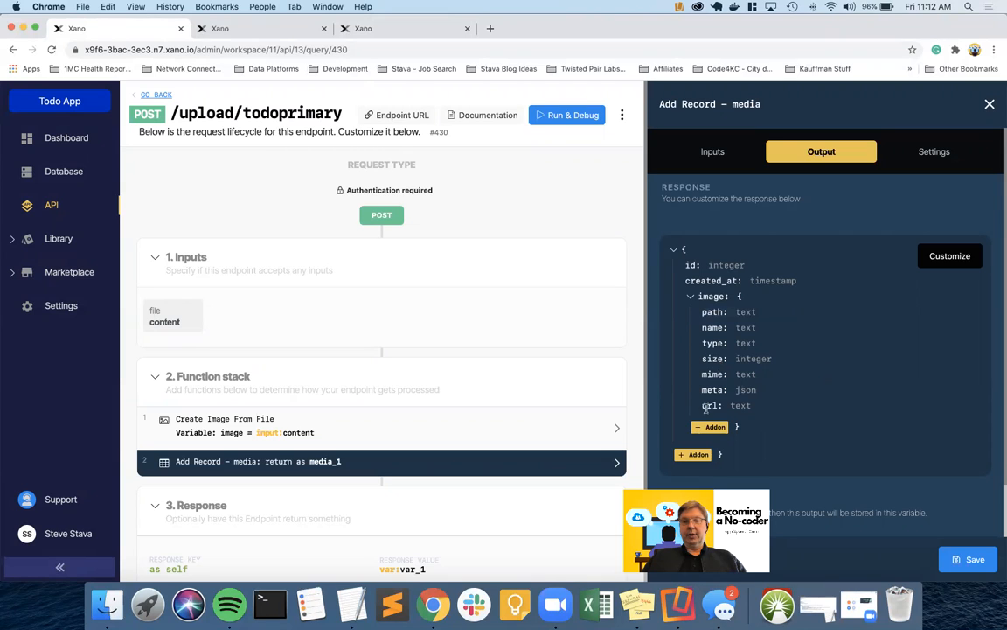
pyautogui.moveTo(700, 405); pyautogui.dragTo(770, 404)
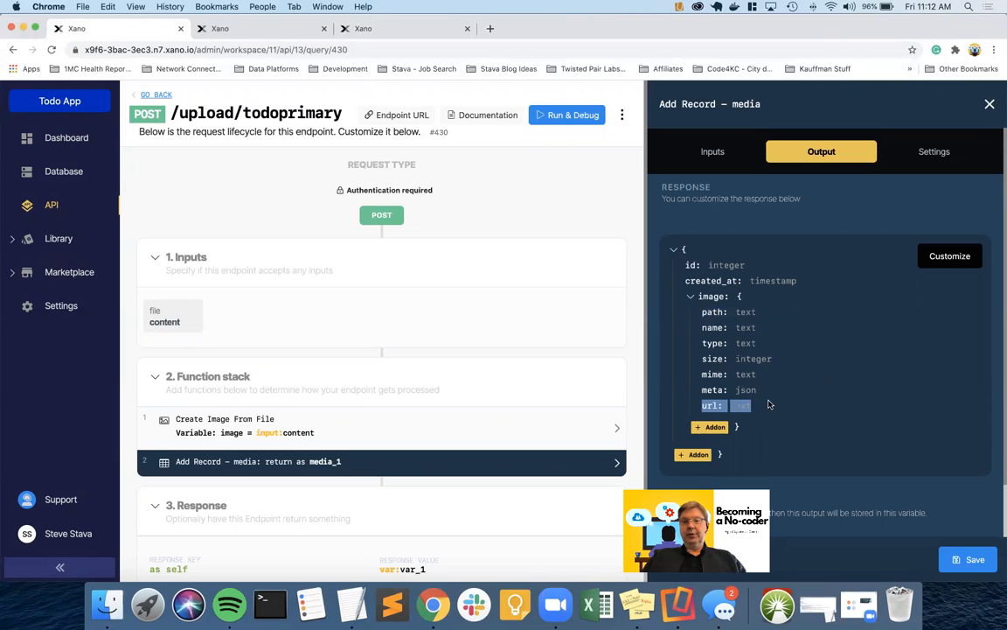
pyautogui.click(768, 404)
pyautogui.scroll(-2, 787, 398)
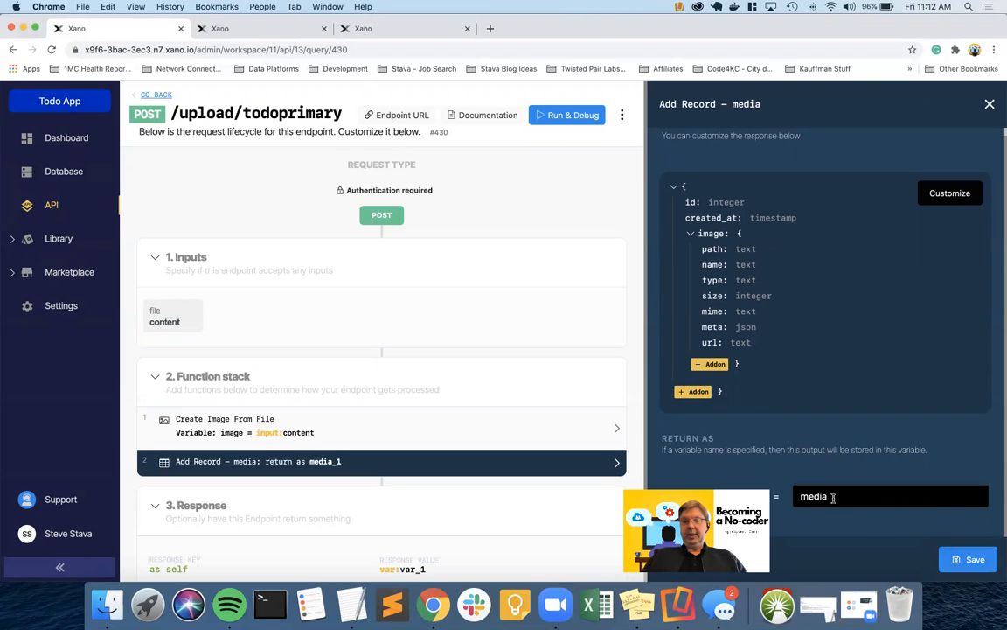
pyautogui.click(958, 559)
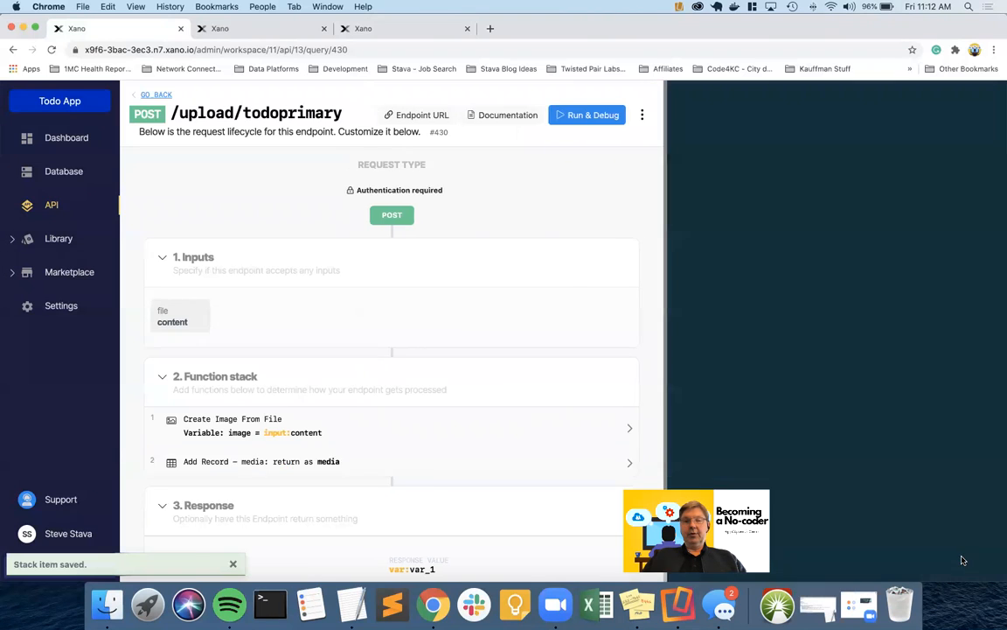
pyautogui.scroll(-1, 652, 416)
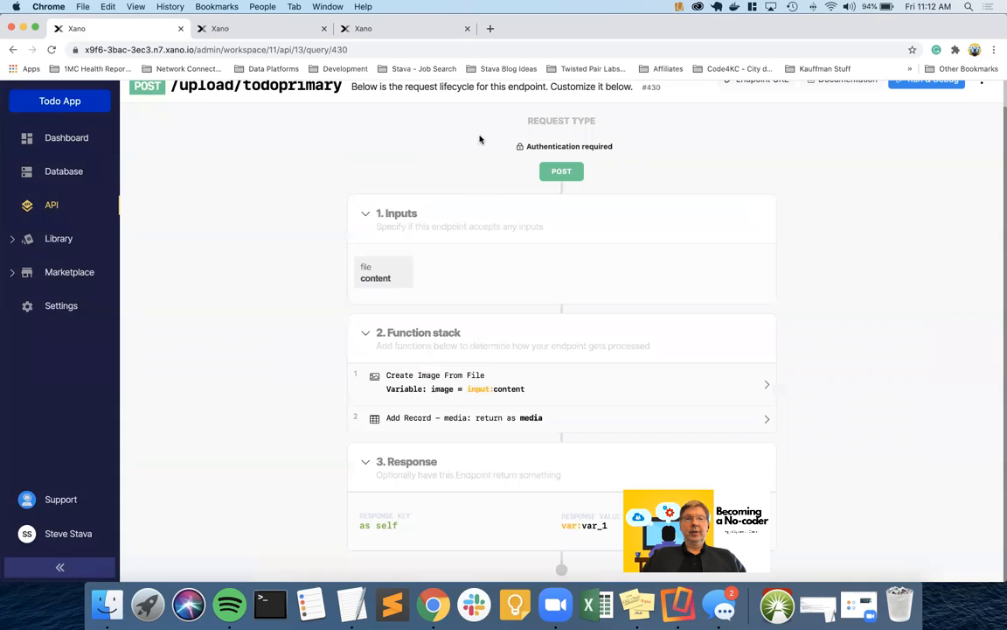
# Load the 1x1 Pixel PNG generator (shoonia.github.io/1x1/) and copy the pink f420c9 data URL
pyautogui.click(490, 30)
pyautogui.write('sho')
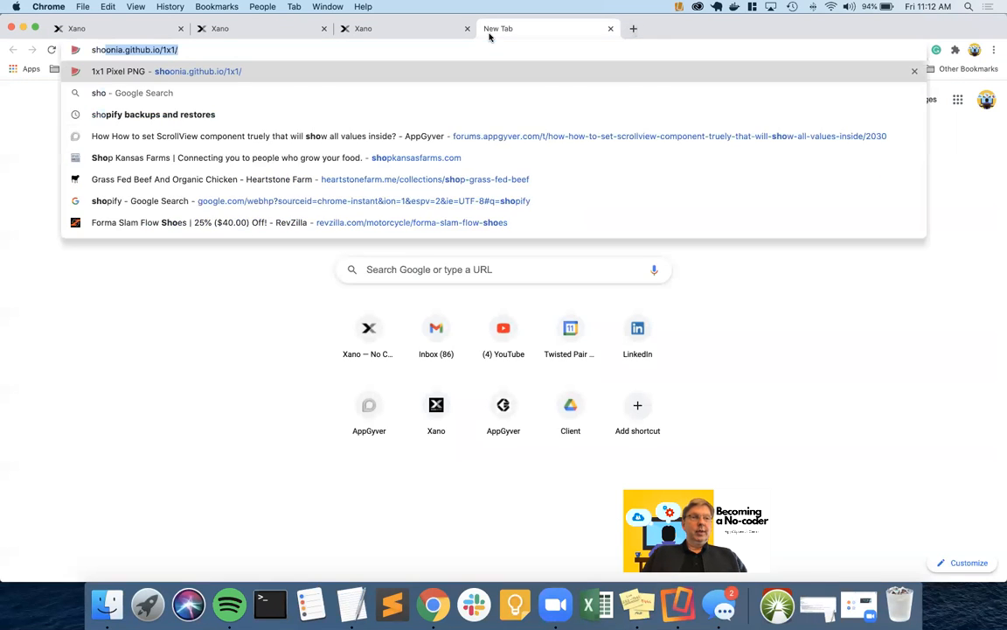
pyautogui.write('o')
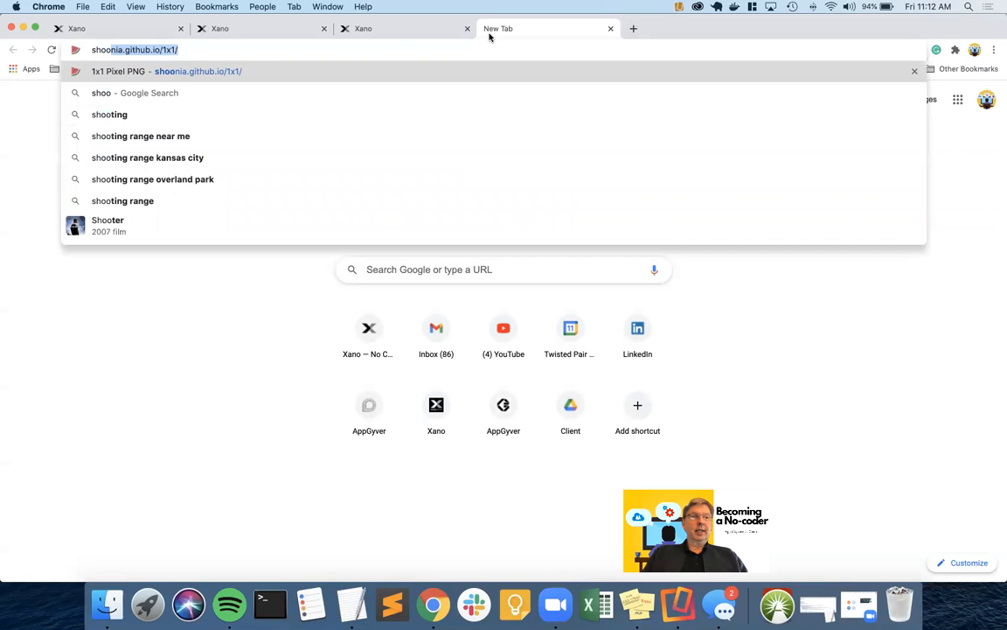
pyautogui.press('Return')
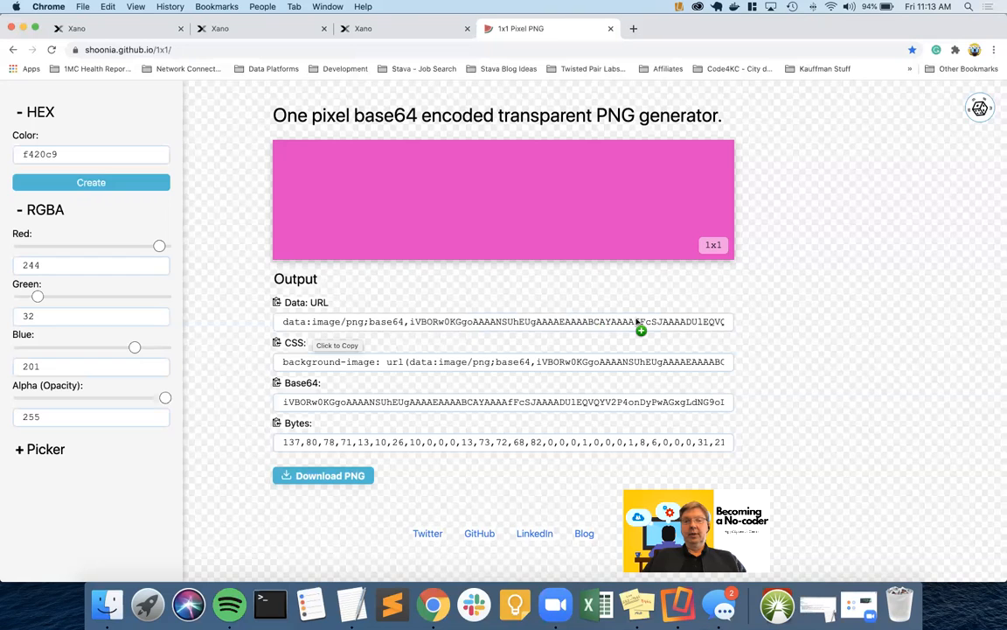
pyautogui.click(277, 303)
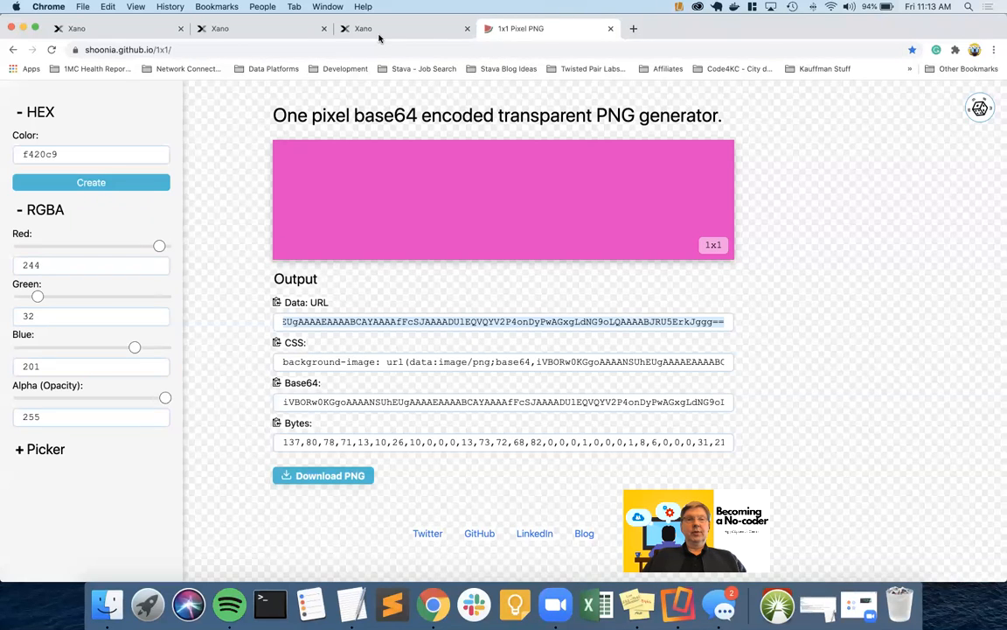
pyautogui.click(140, 28)
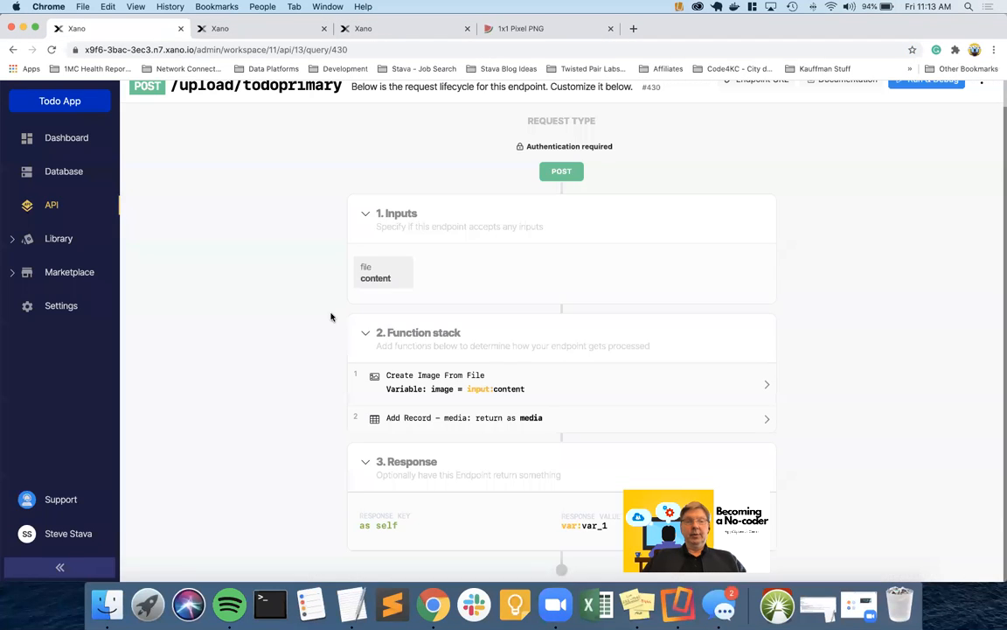
# In the endpoint's test runner, paste the PNG data URL into the content input
pyautogui.scroll(1, 349, 172)
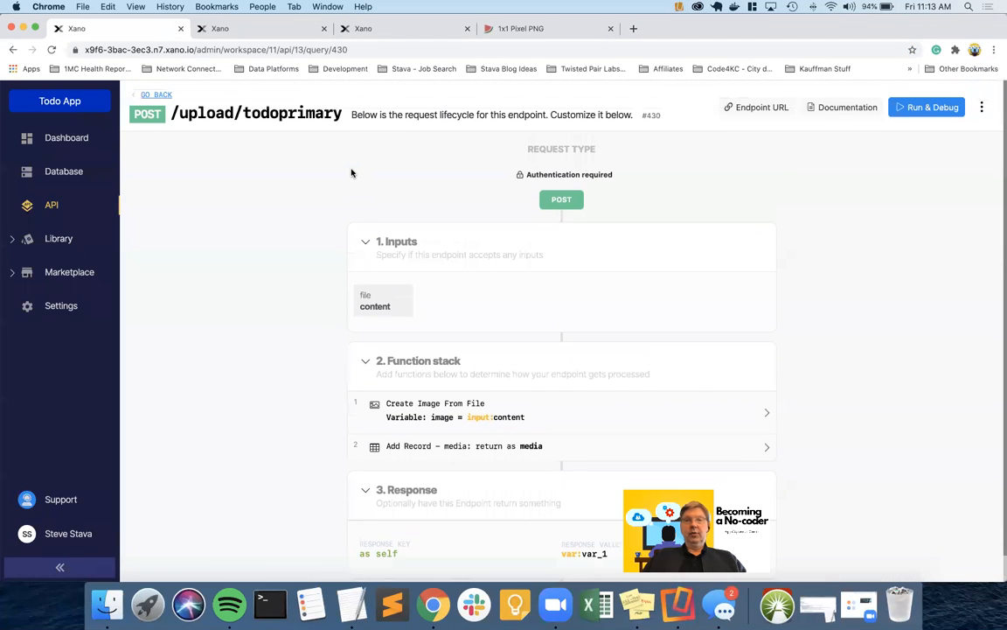
pyautogui.click(925, 109)
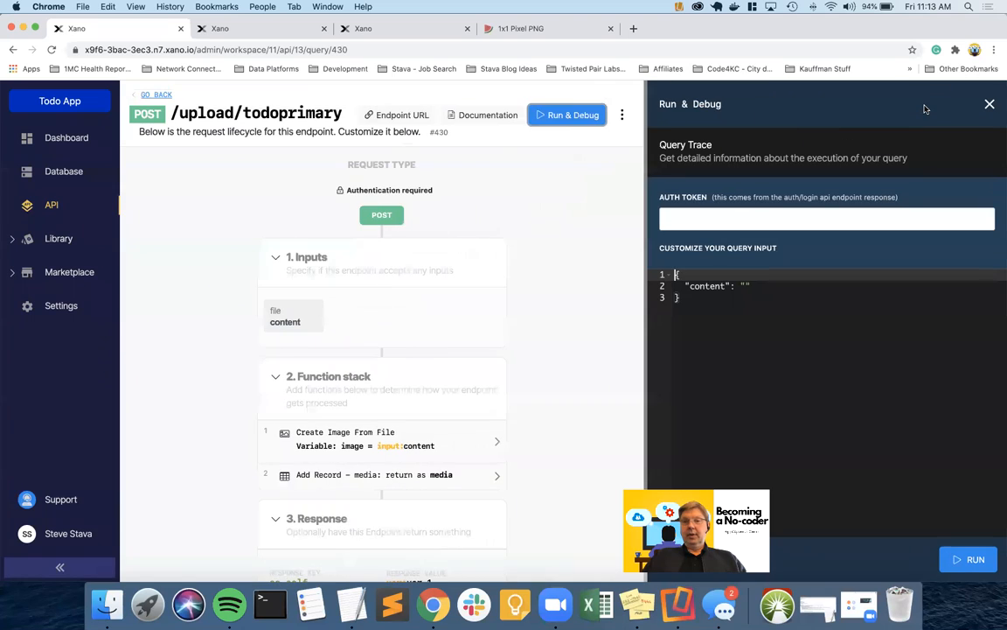
pyautogui.click(746, 286)
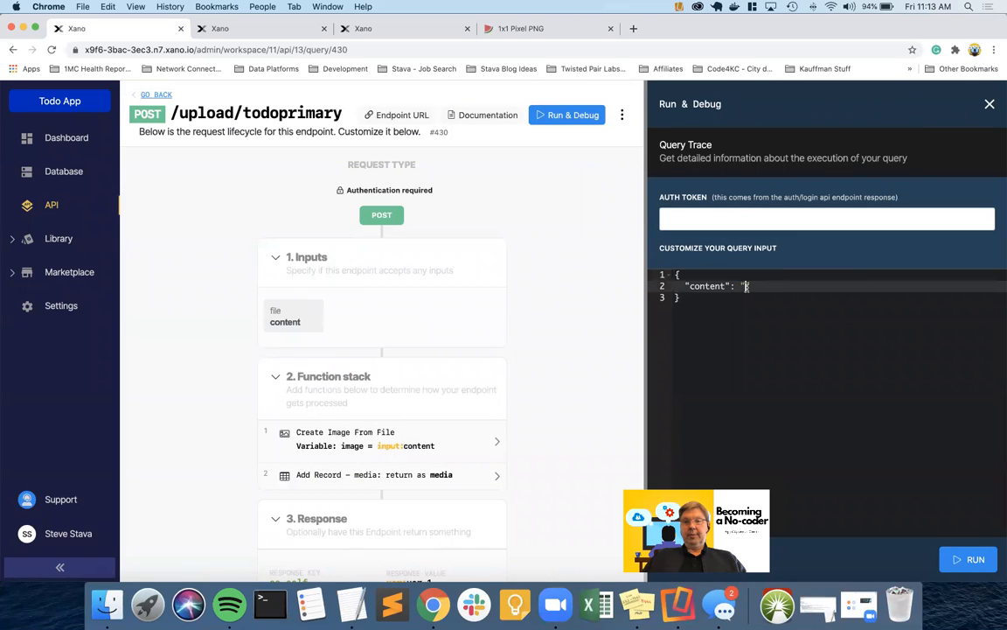
pyautogui.press('super+v')
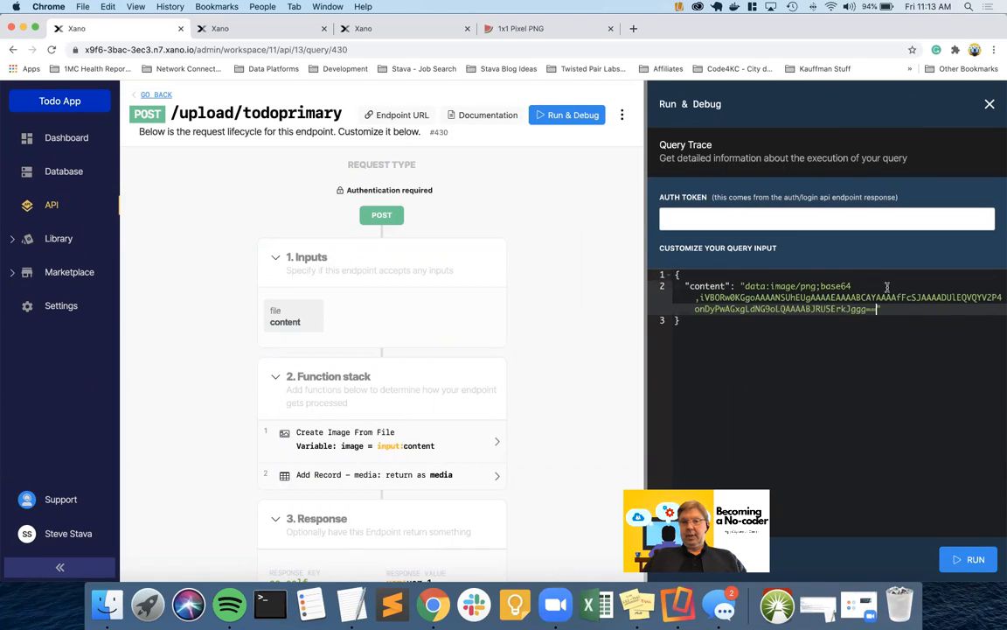
# Paste the authToken from the login tab as Auth Token and run, getting 'Missing var entry: var_1'
pyautogui.click(363, 28)
pyautogui.rightClick(785, 287)
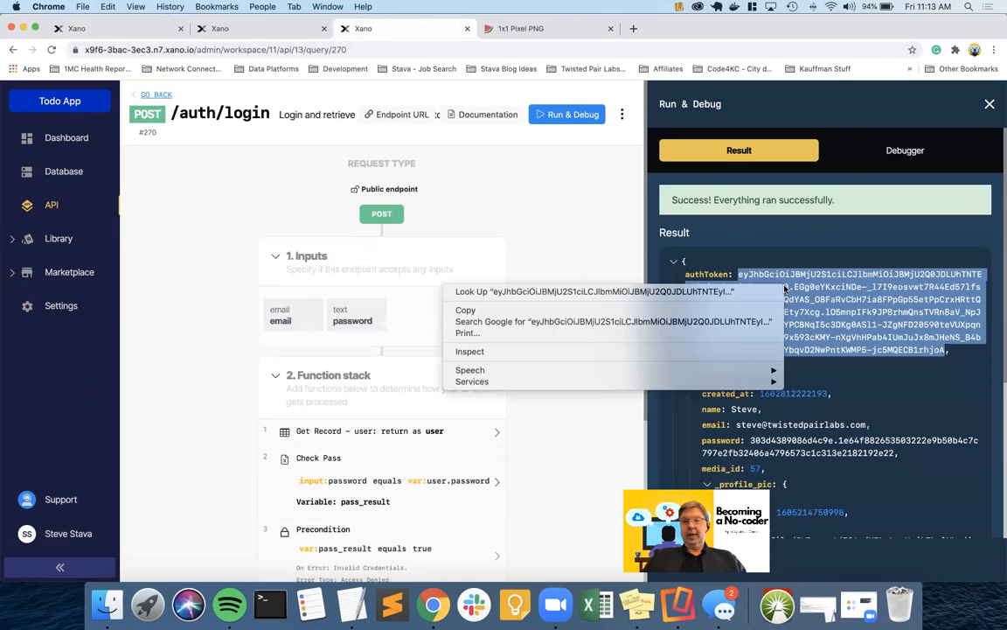
pyautogui.click(705, 280)
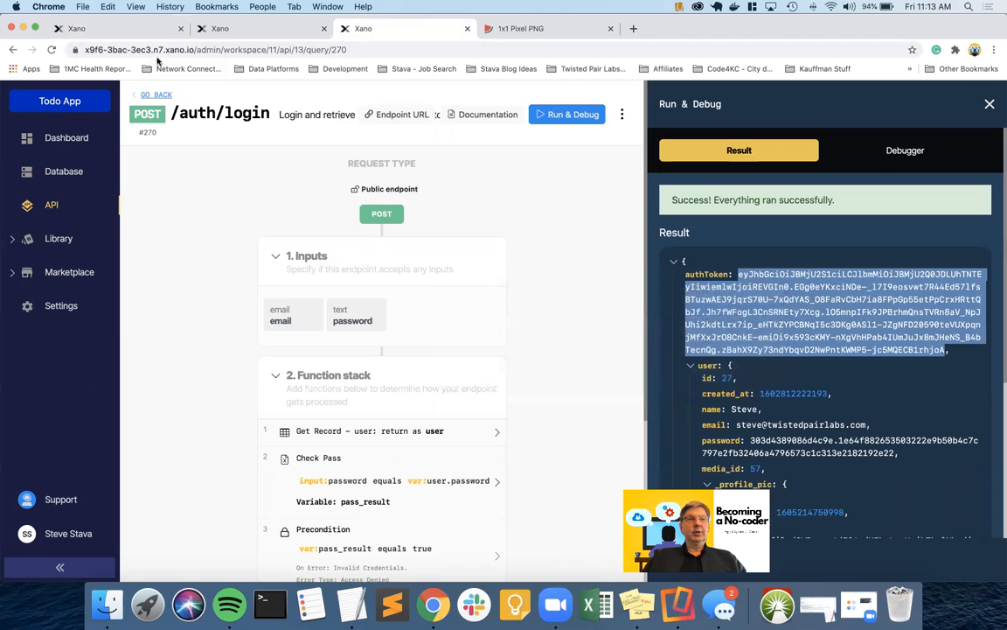
pyautogui.click(136, 31)
pyautogui.click(675, 212)
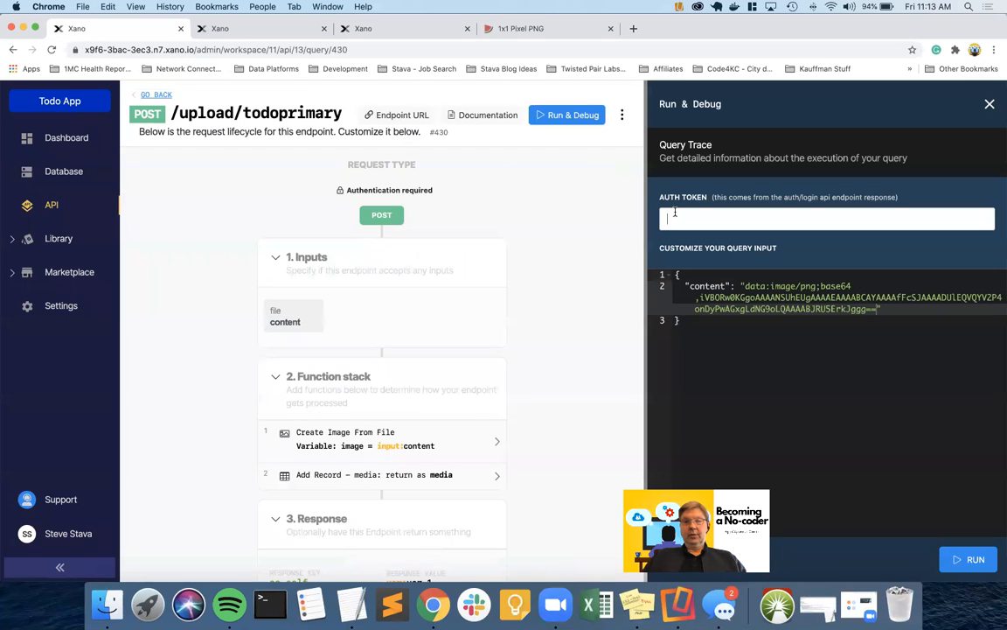
pyautogui.press('super+v')
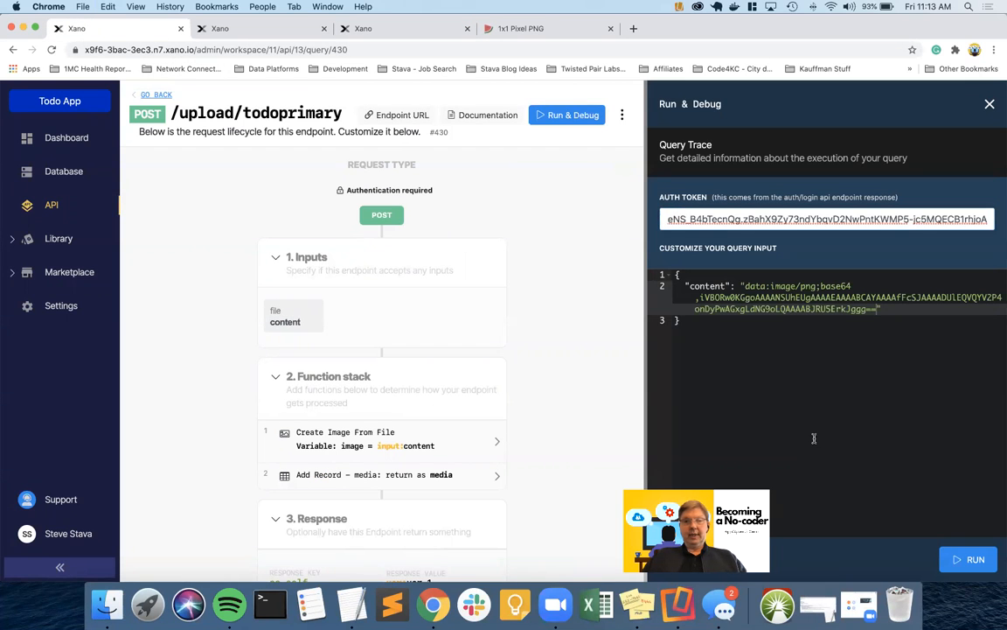
pyautogui.click(968, 559)
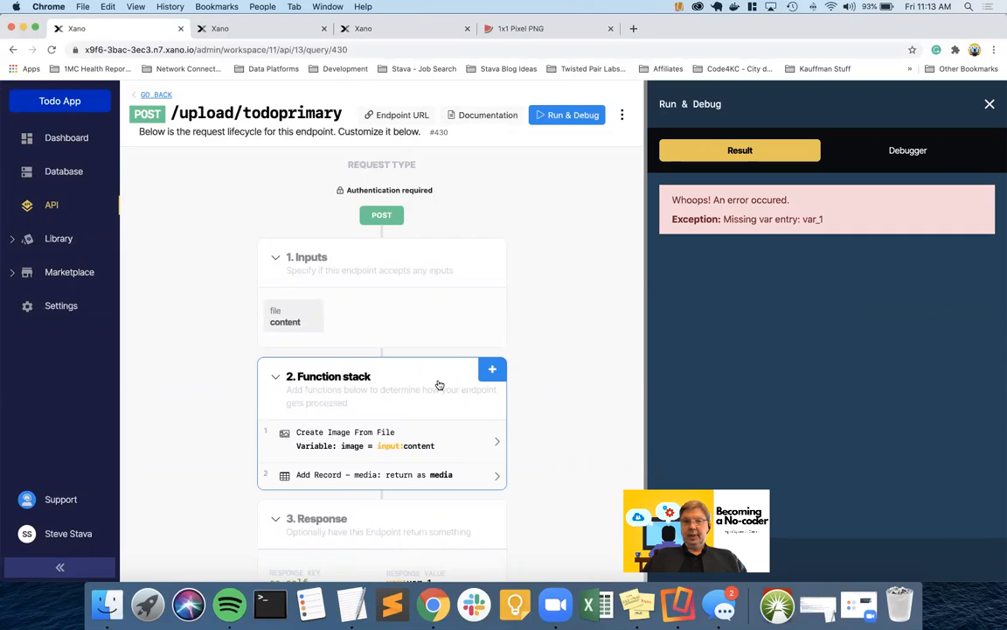
pyautogui.scroll(-1, 439, 385)
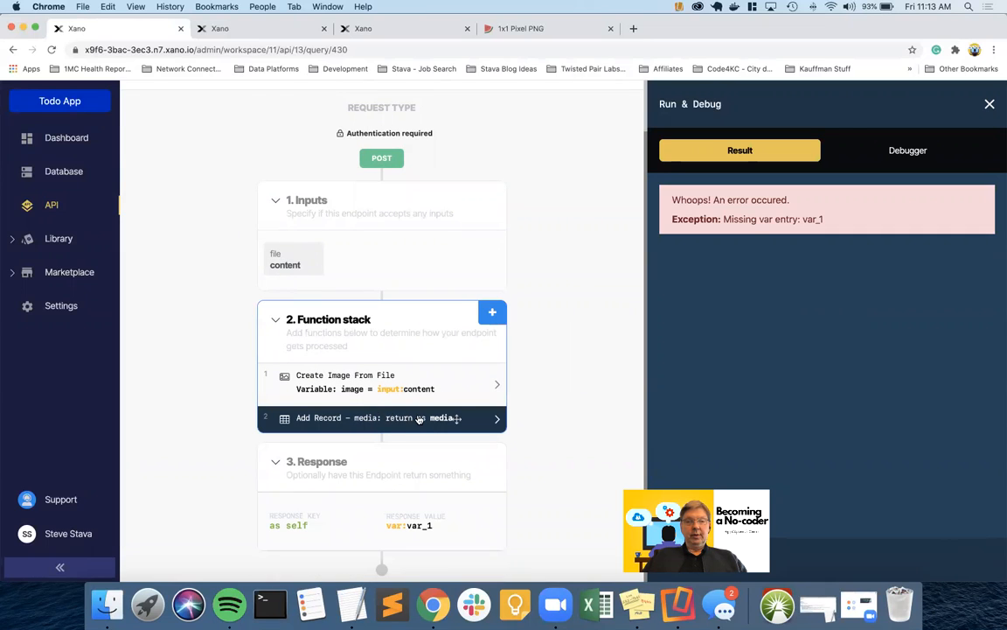
# Change the endpoint's response value from var_1 to the media variable and save
pyautogui.click(421, 525)
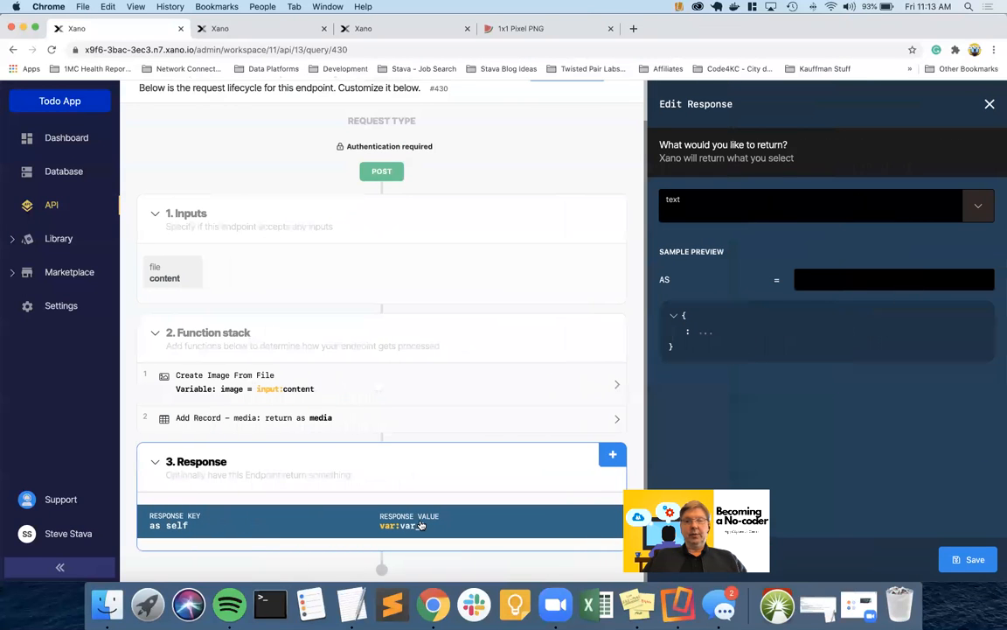
pyautogui.click(979, 208)
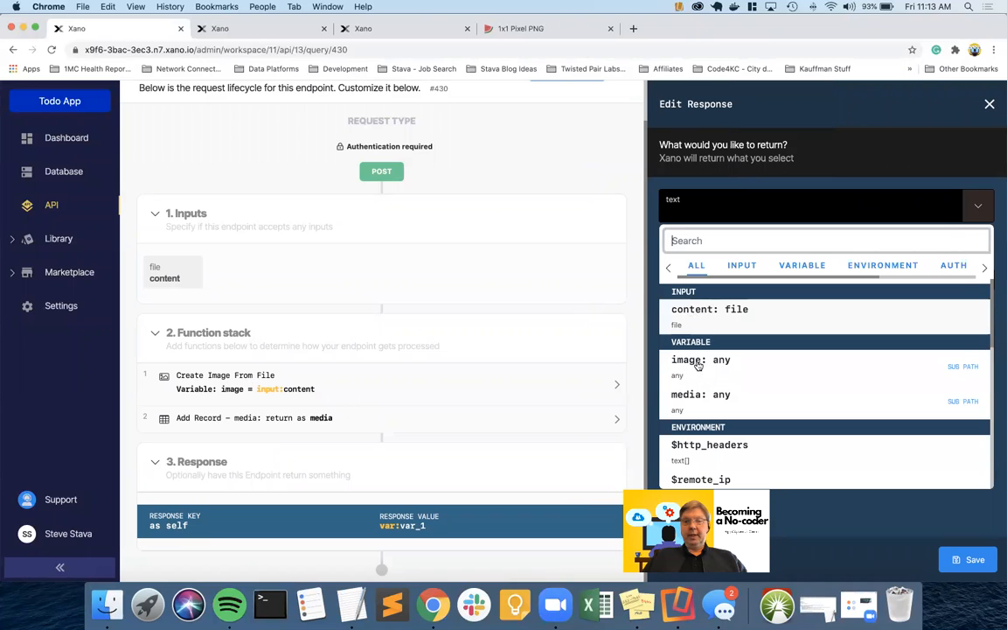
pyautogui.click(694, 396)
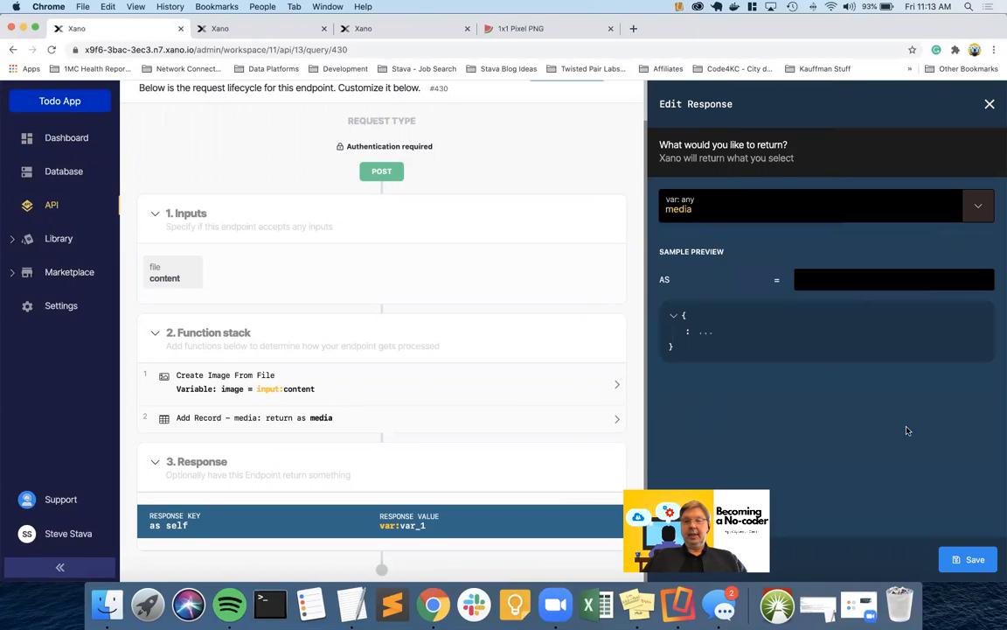
pyautogui.click(968, 558)
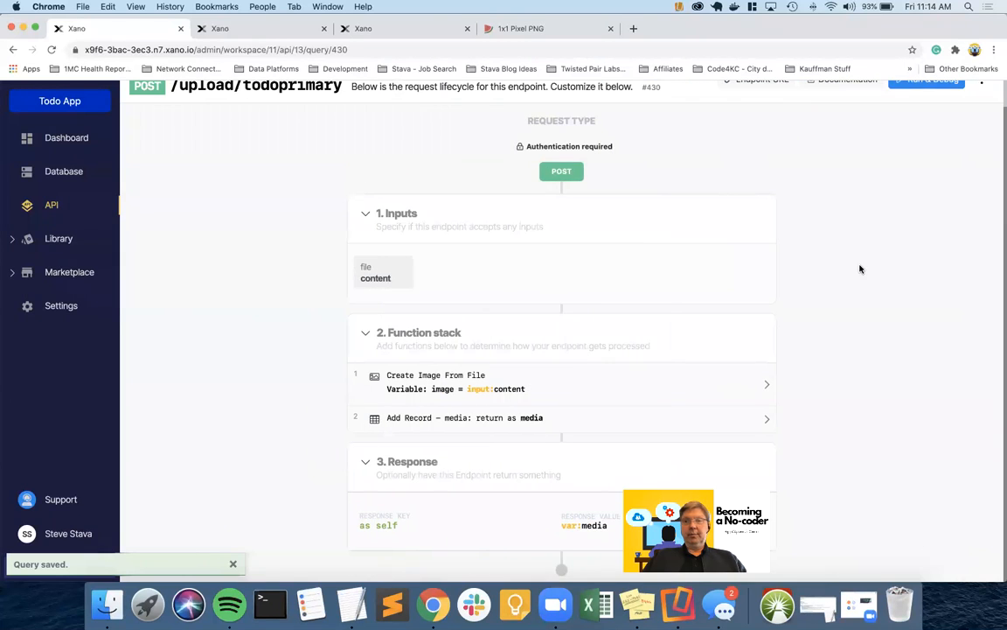
# Rerun the upload endpoint test with the pasted auth token and the PNG data URL as content
pyautogui.click(913, 109)
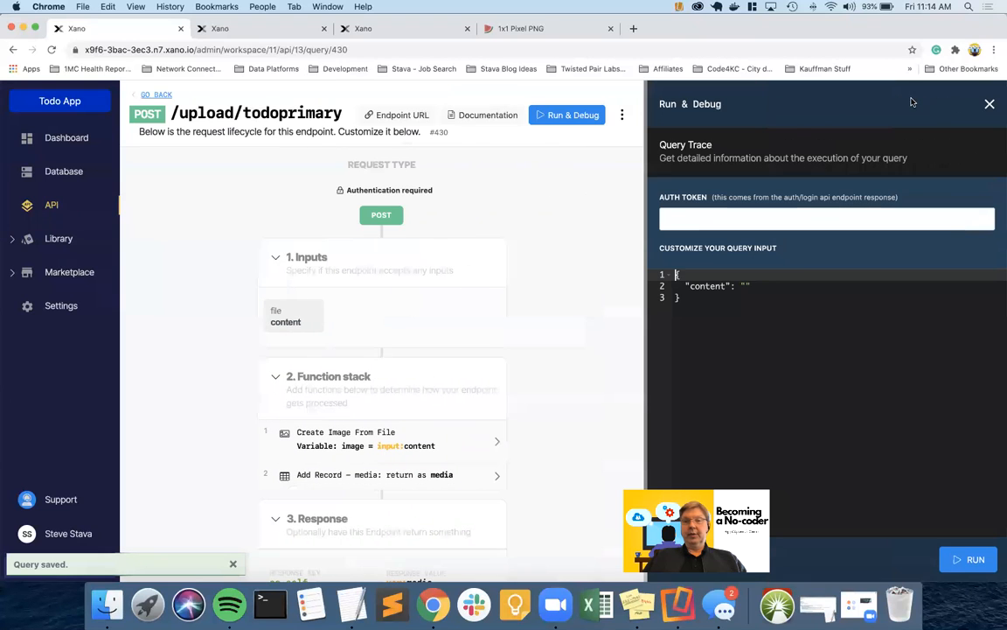
pyautogui.click(726, 218)
pyautogui.press('super+v')
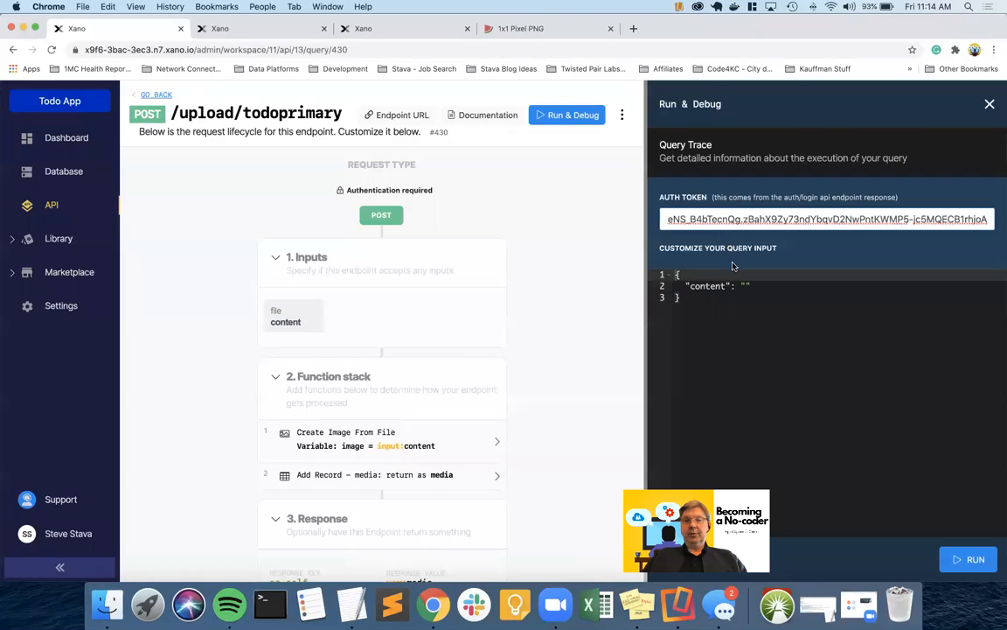
pyautogui.click(524, 29)
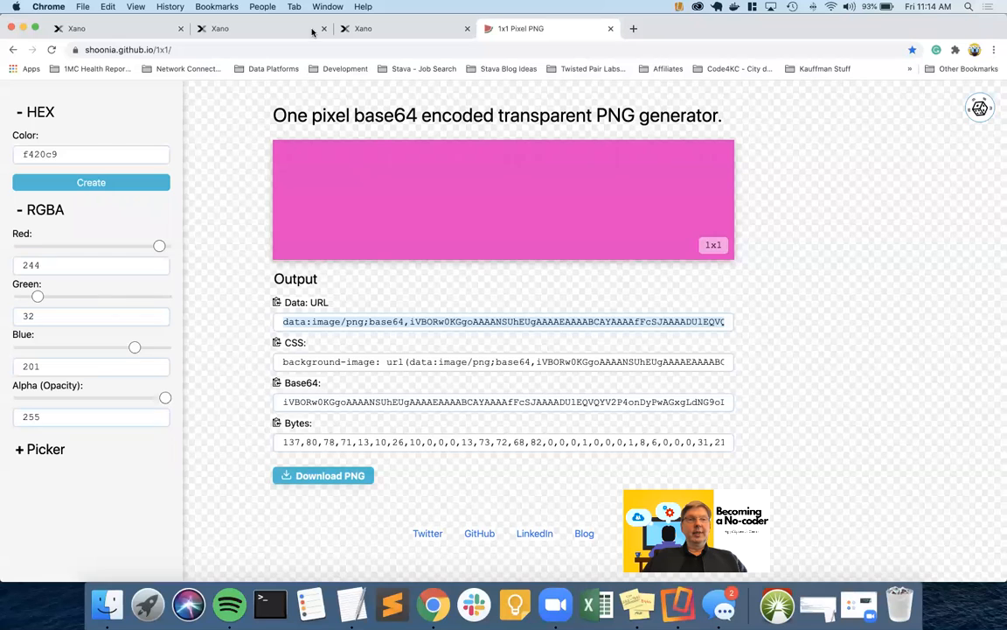
pyautogui.click(143, 33)
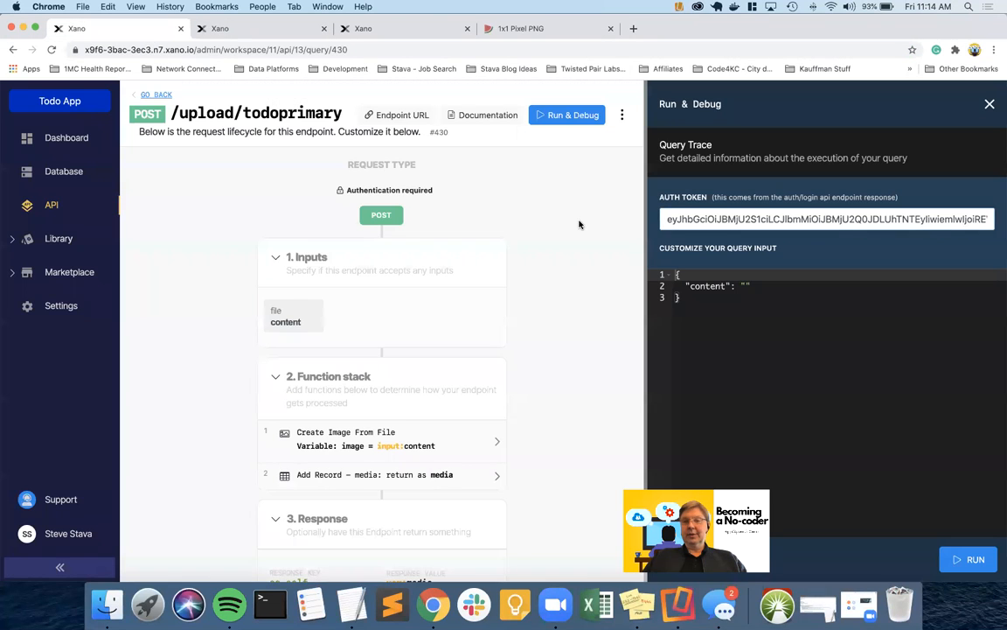
pyautogui.click(745, 285)
pyautogui.write('"')
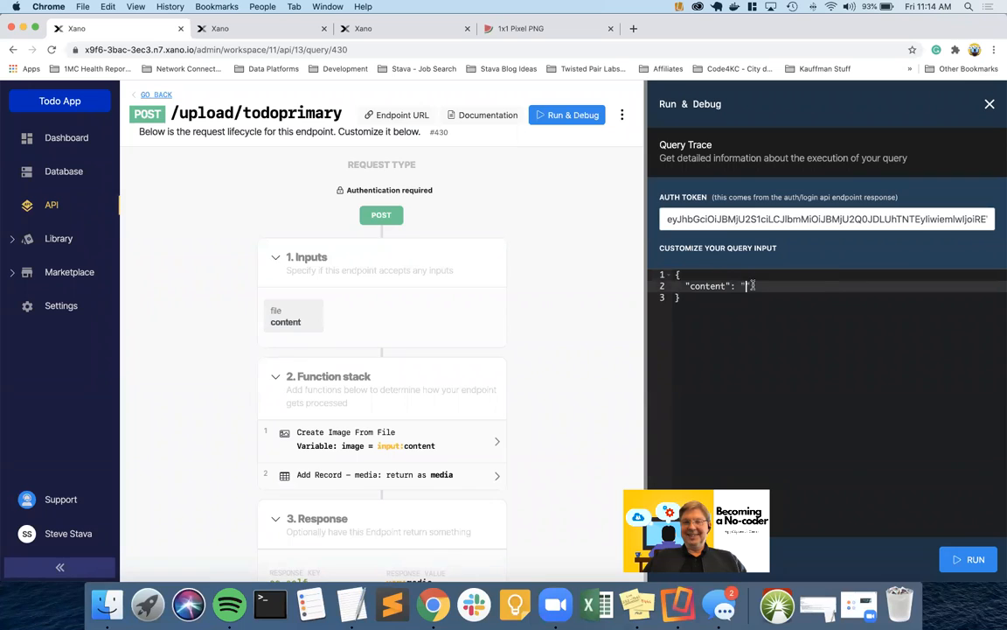
pyautogui.write('data:image/png;base64,iVBORw0KGgoAAAANSUhEUgAAAAEAAAABCAYAAAAfFcSJAAAADUlEQVQYV2P4onDyPwAGxgLdNG9oLQAAAABJRU5ErkJggg==')
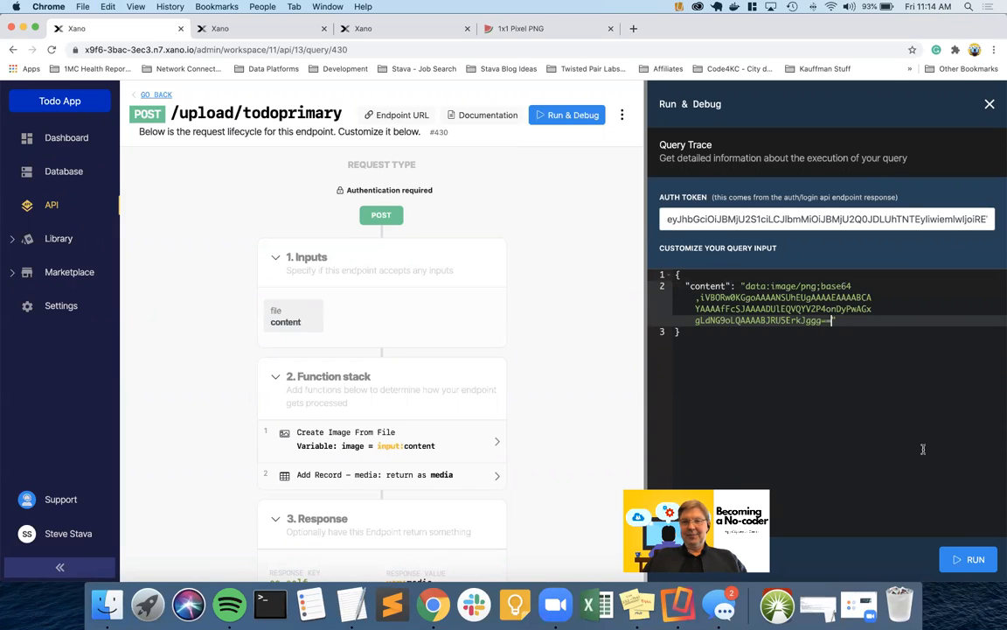
pyautogui.click(967, 560)
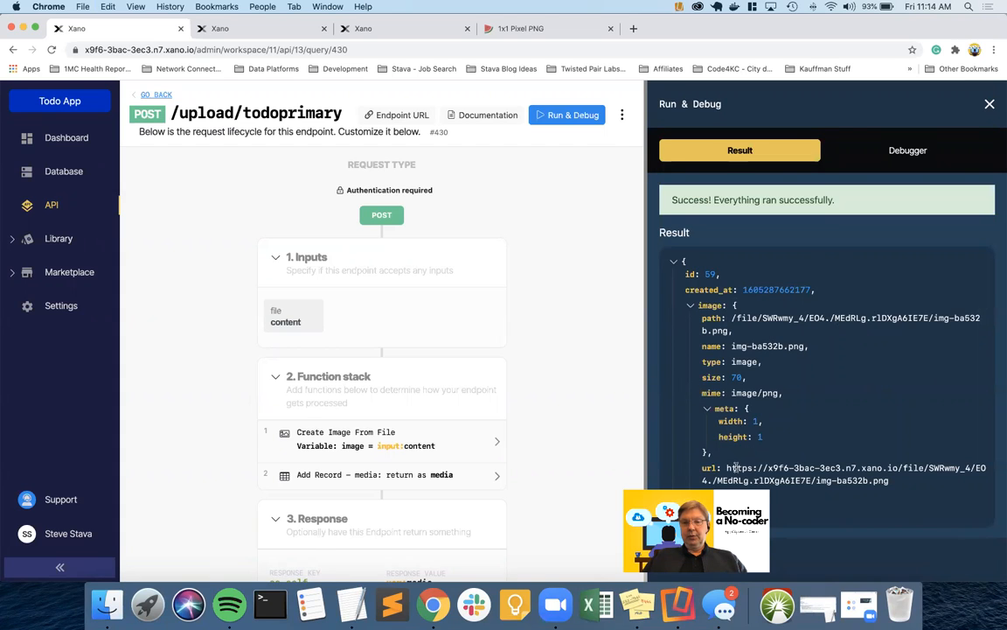
# Select the returned image path, then view the media table's records at the bottom in the second tab
pyautogui.moveTo(725, 468); pyautogui.dragTo(885, 482)
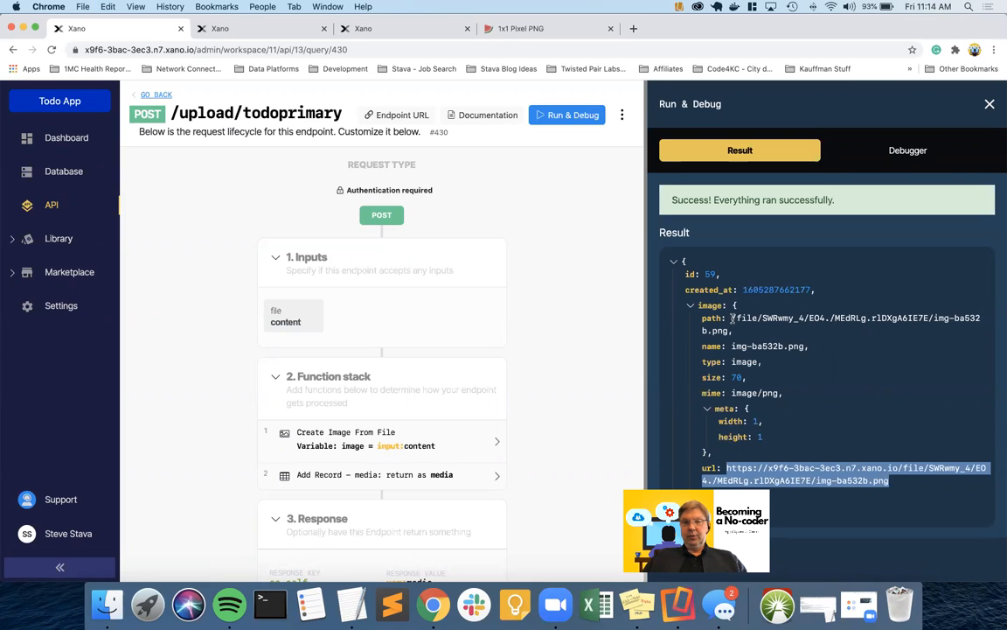
pyautogui.moveTo(733, 318); pyautogui.dragTo(737, 329)
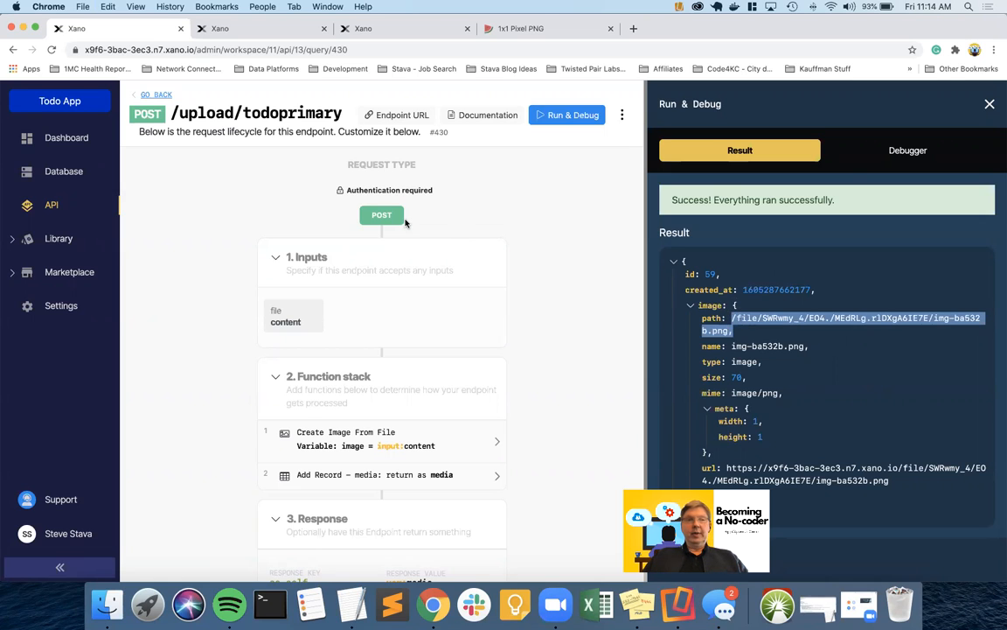
pyautogui.click(249, 27)
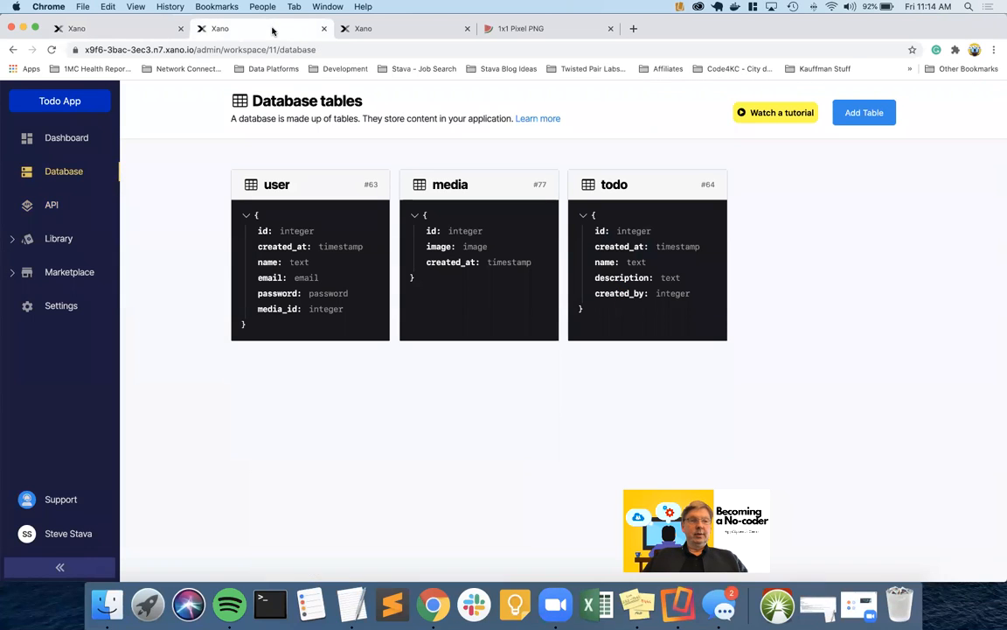
pyautogui.click(411, 185)
pyautogui.scroll(-3, 350, 349)
pyautogui.scroll(-3, 355, 369)
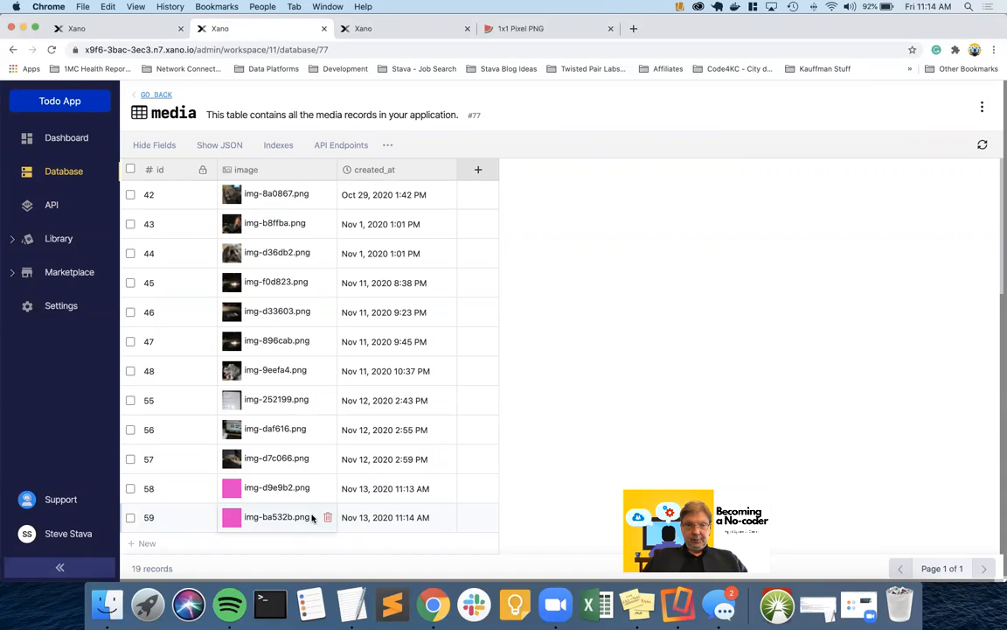
# Delete pink test image records 58 and 59 from the media table, then return to the endpoint tab
pyautogui.click(131, 488)
pyautogui.click(130, 517)
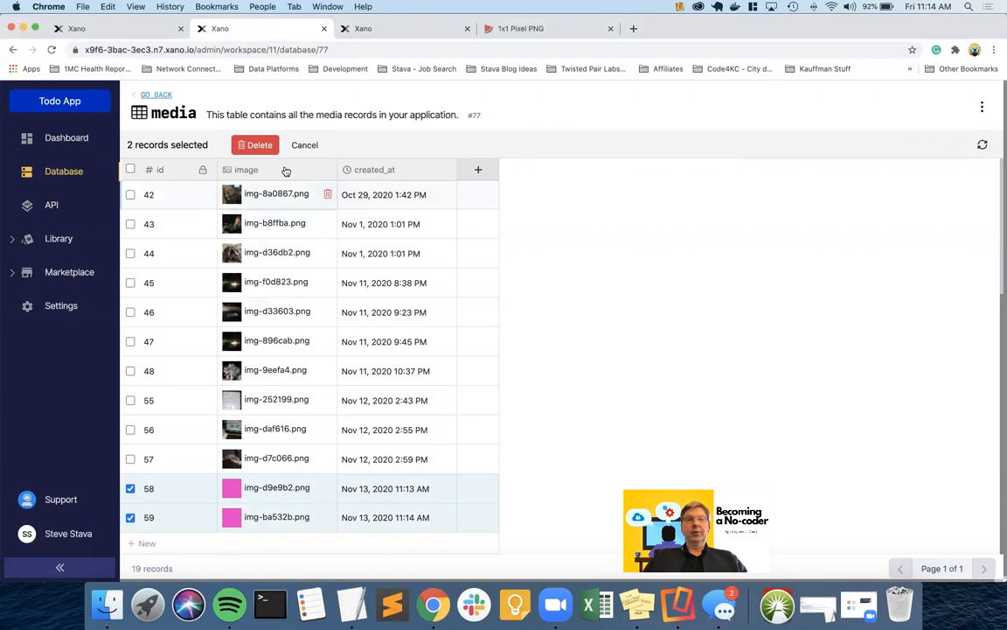
pyautogui.click(259, 146)
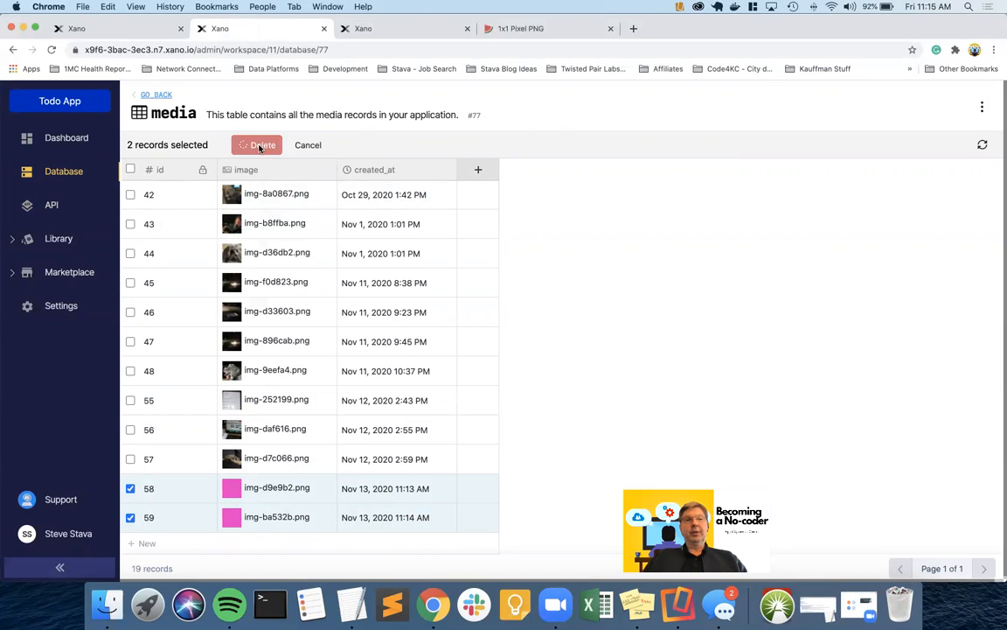
pyautogui.click(134, 32)
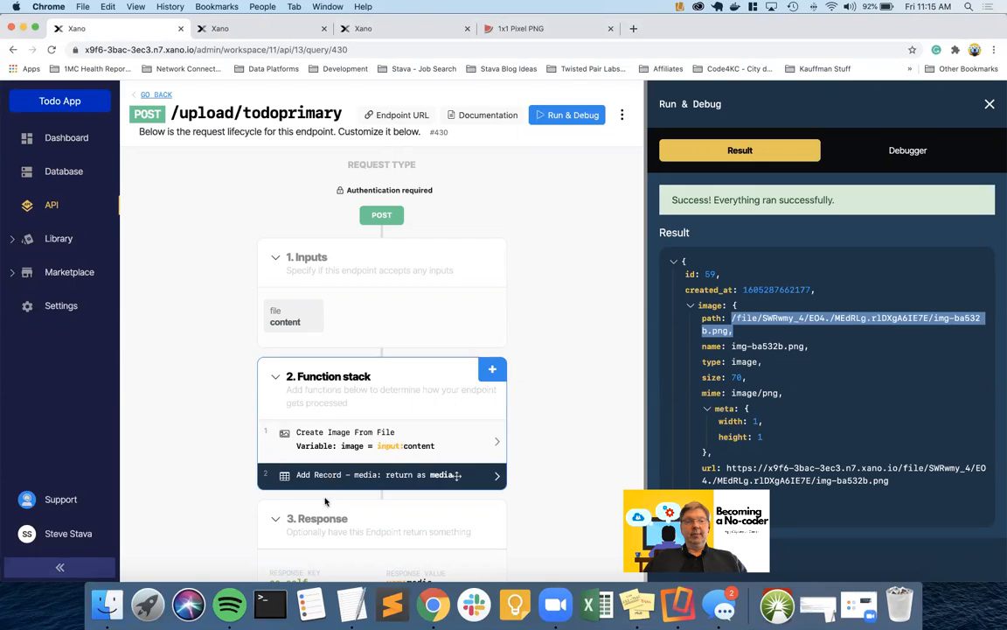
# Close the Run & Debug results and scroll back up to the endpoint header
pyautogui.scroll(-2, 324, 516)
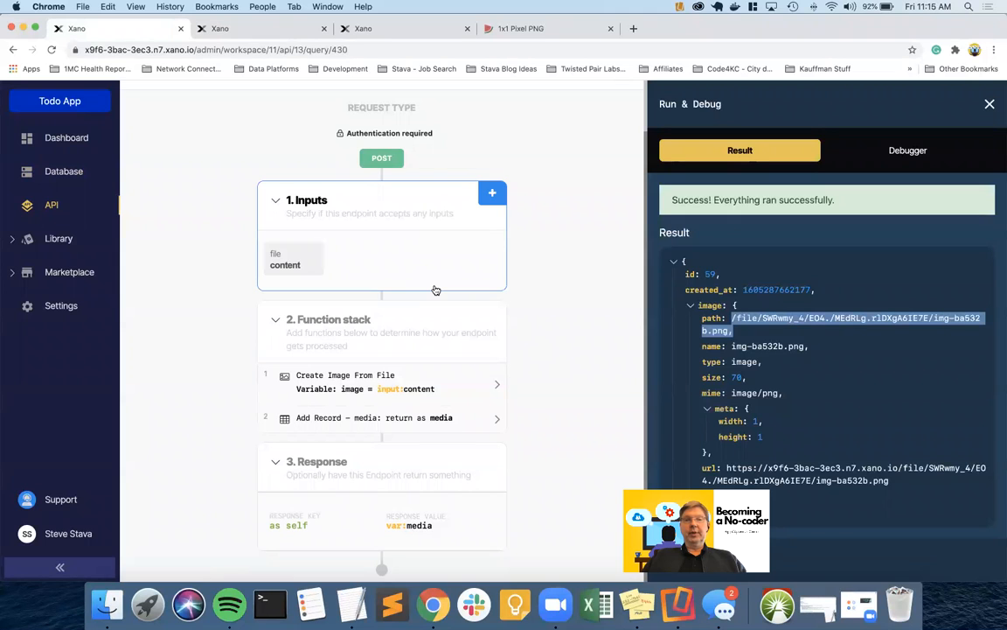
pyautogui.click(989, 103)
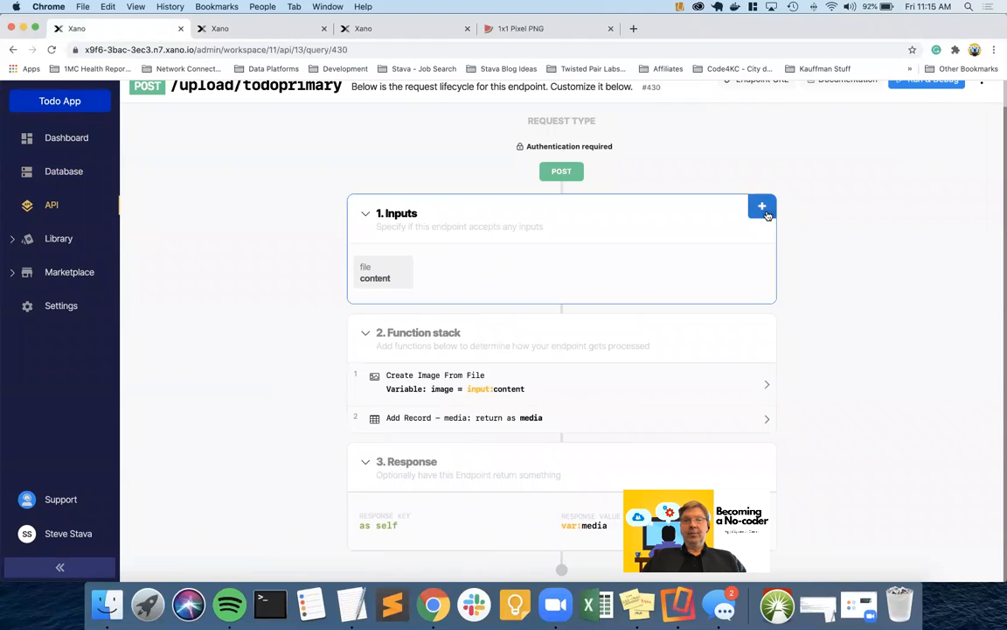
pyautogui.scroll(1, 645, 250)
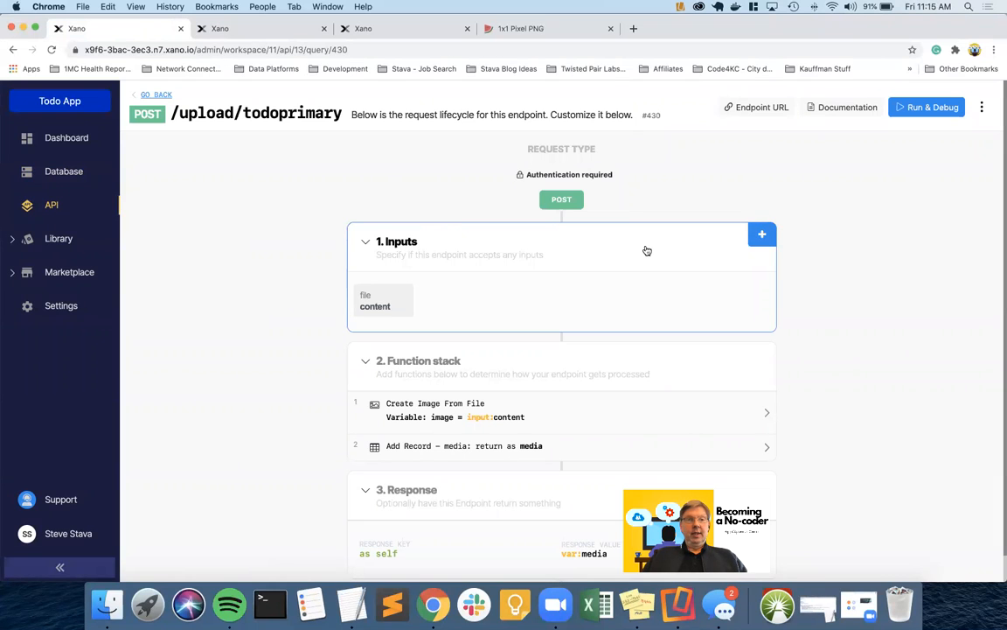
pyautogui.click(985, 110)
# Rename the endpoint to upload/todoprimary/{id} in its settings and save
pyautogui.click(983, 108)
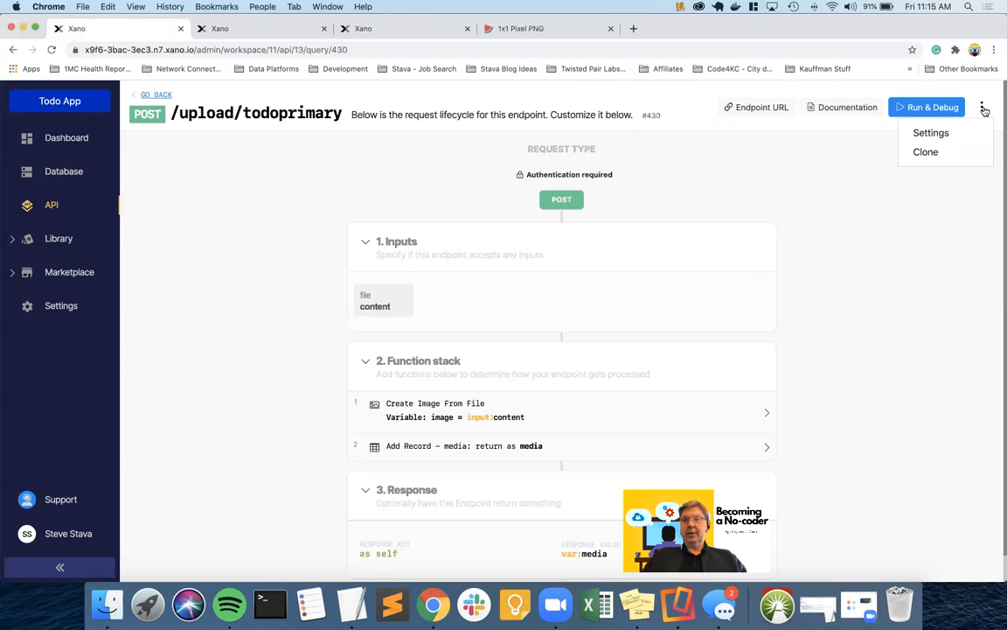
pyautogui.click(944, 133)
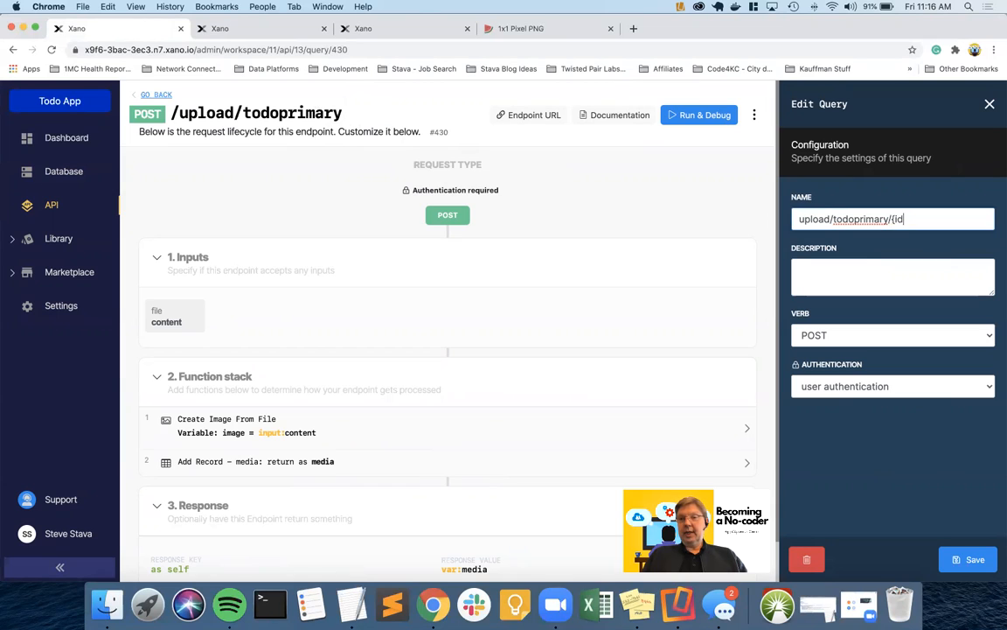
pyautogui.write('}')
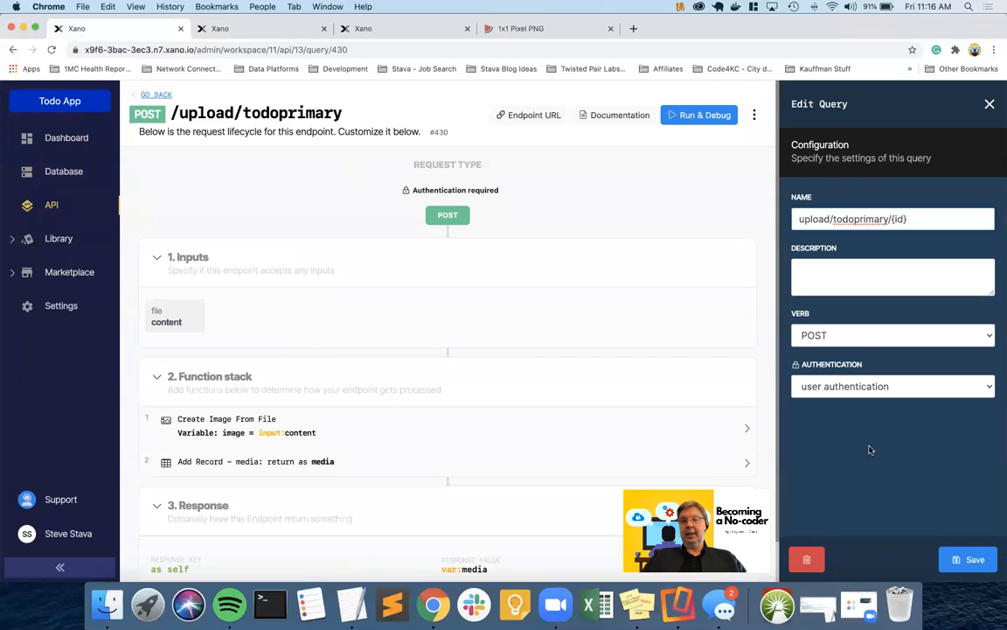
pyautogui.click(966, 558)
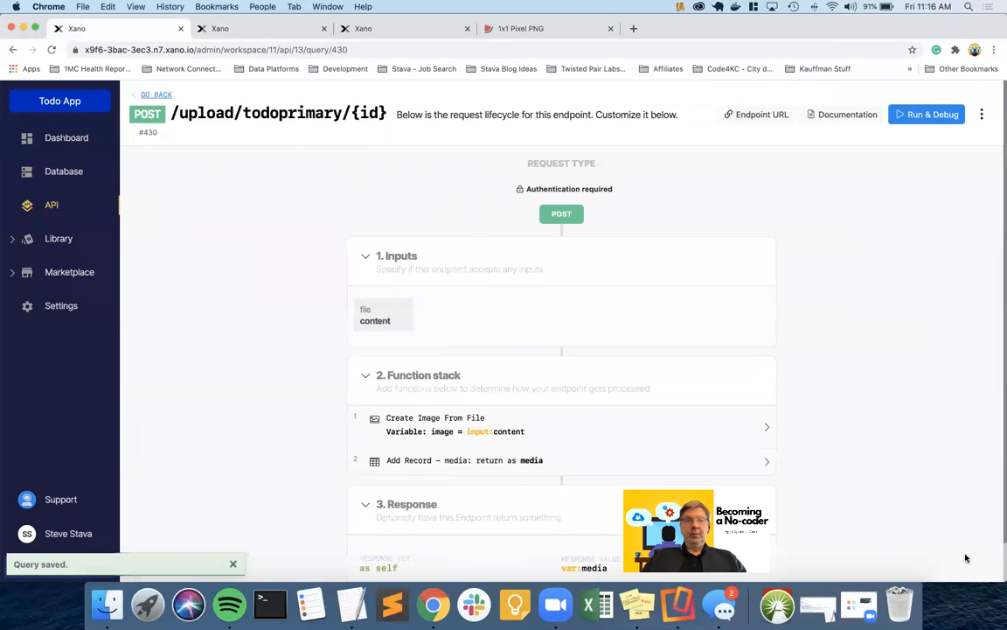
# Add an integer input named id beside the file content input
pyautogui.click(760, 252)
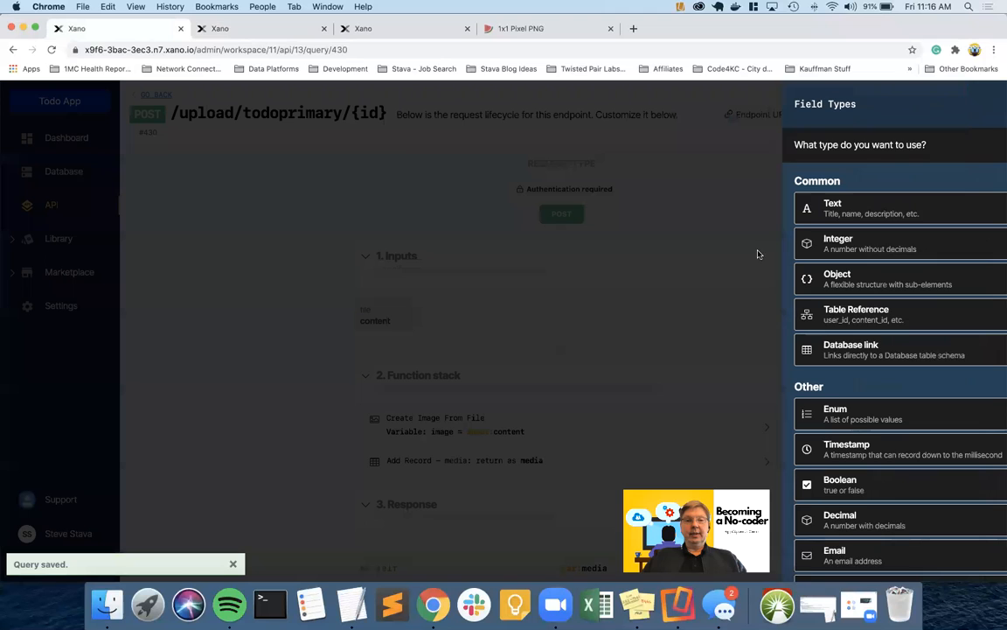
pyautogui.click(797, 252)
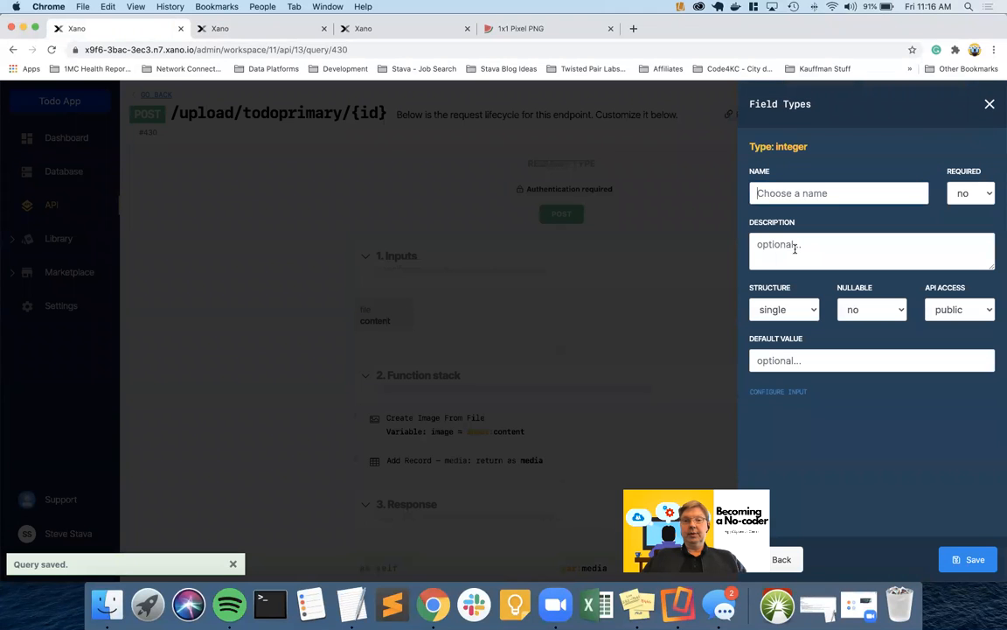
pyautogui.write('id')
pyautogui.press('Return')
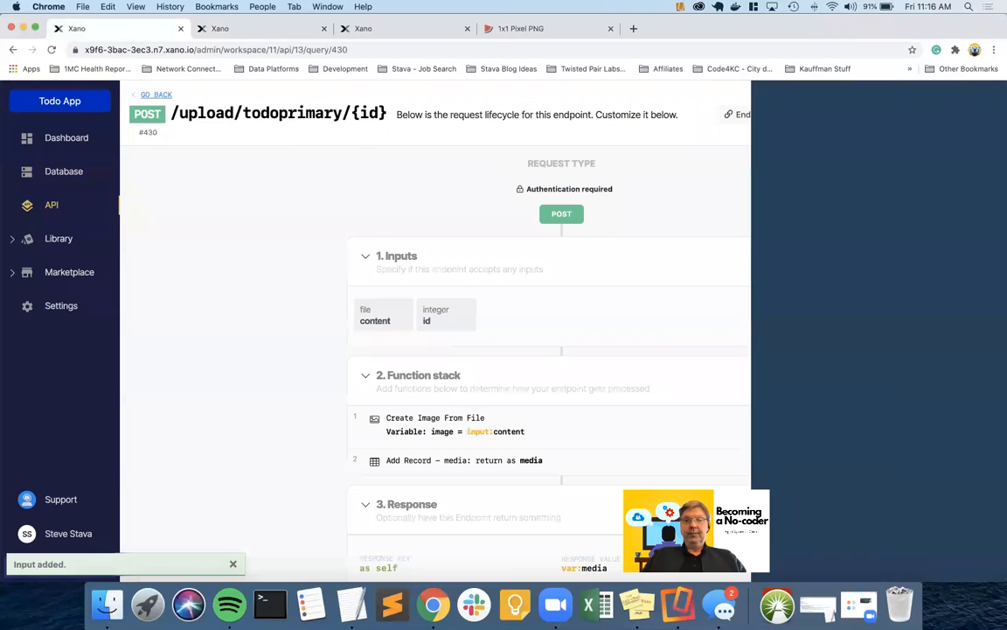
pyautogui.scroll(-1, 454, 337)
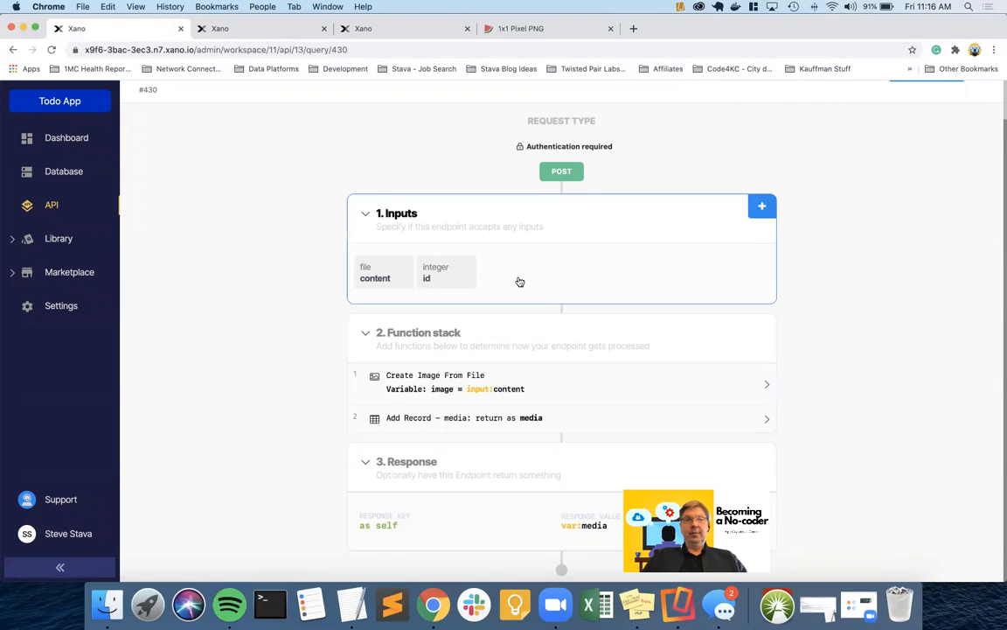
pyautogui.scroll(1, 516, 275)
pyautogui.scroll(-1, 499, 313)
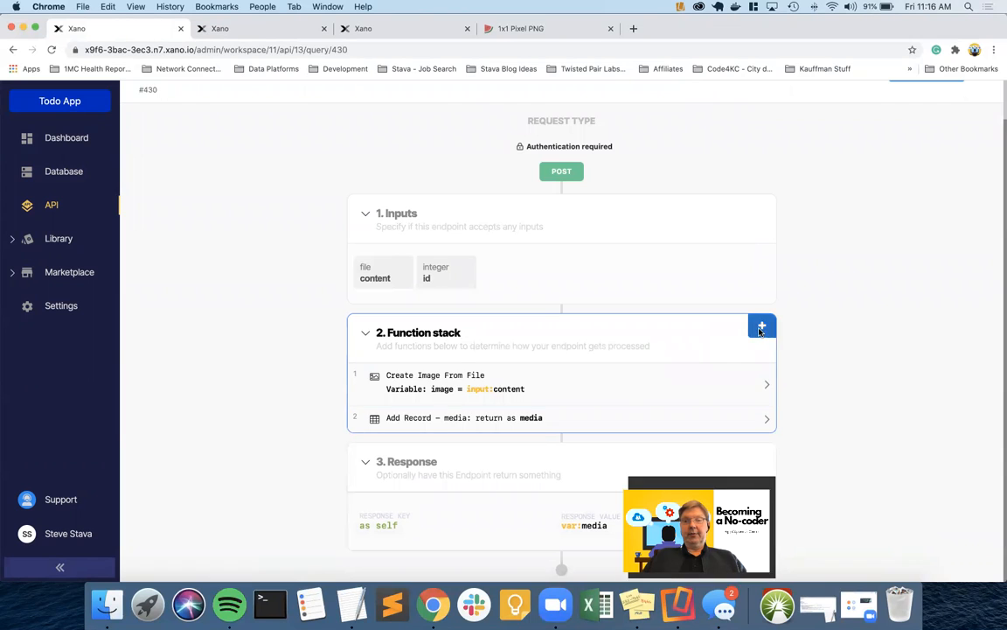
# Add an Edit Record step on the todo table that finds the todo by the id input
pyautogui.click(762, 325)
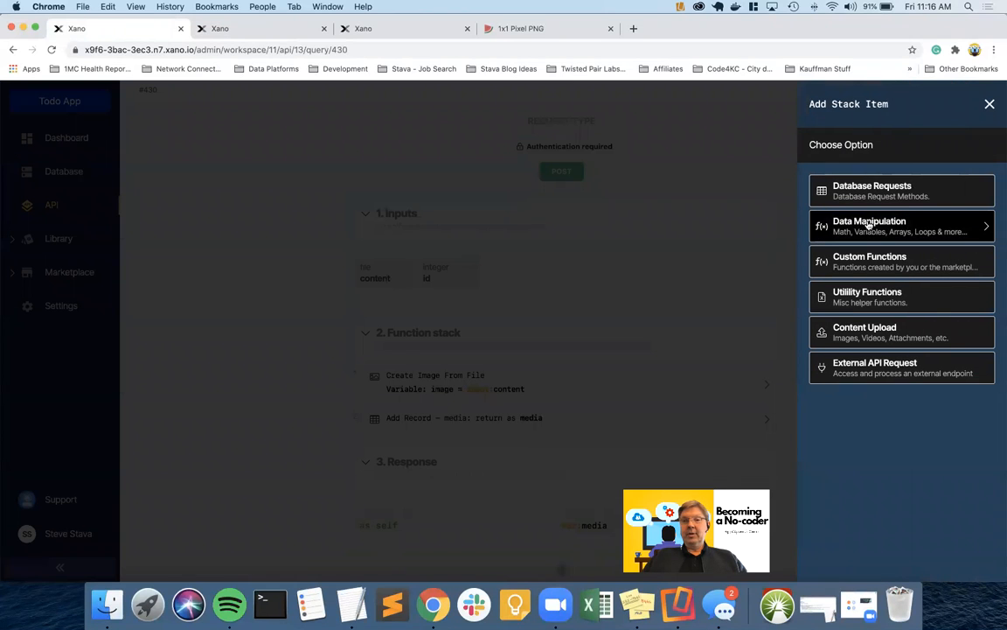
pyautogui.click(882, 197)
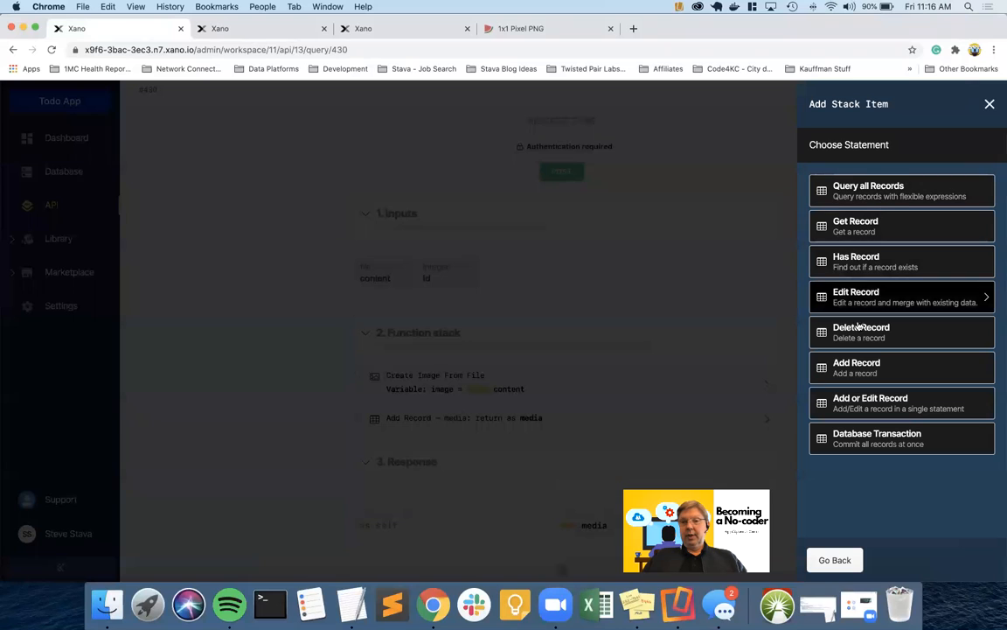
pyautogui.click(863, 295)
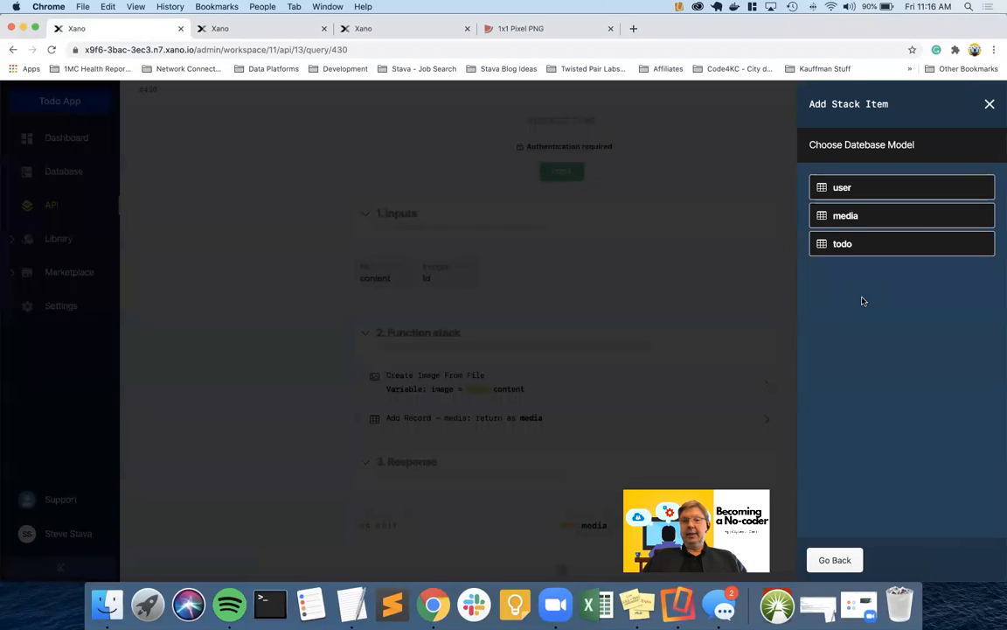
pyautogui.click(853, 245)
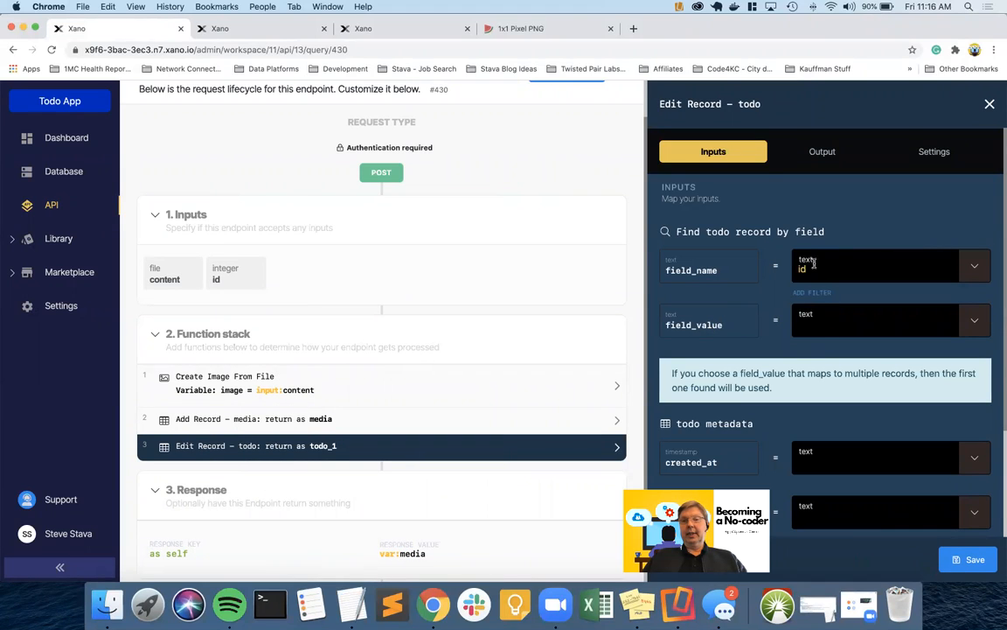
pyautogui.click(969, 322)
pyautogui.click(876, 380)
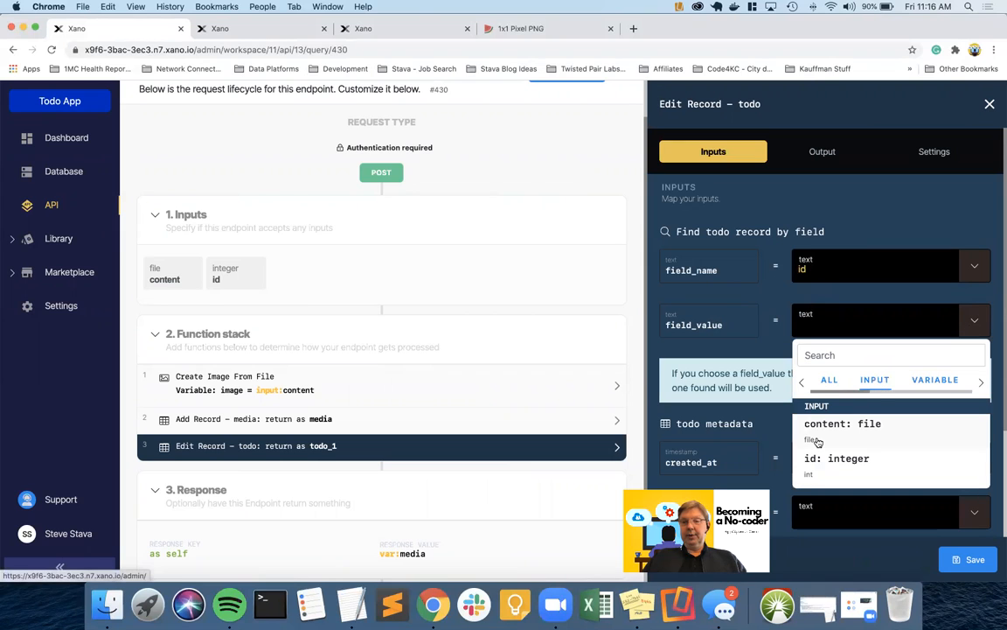
pyautogui.click(822, 458)
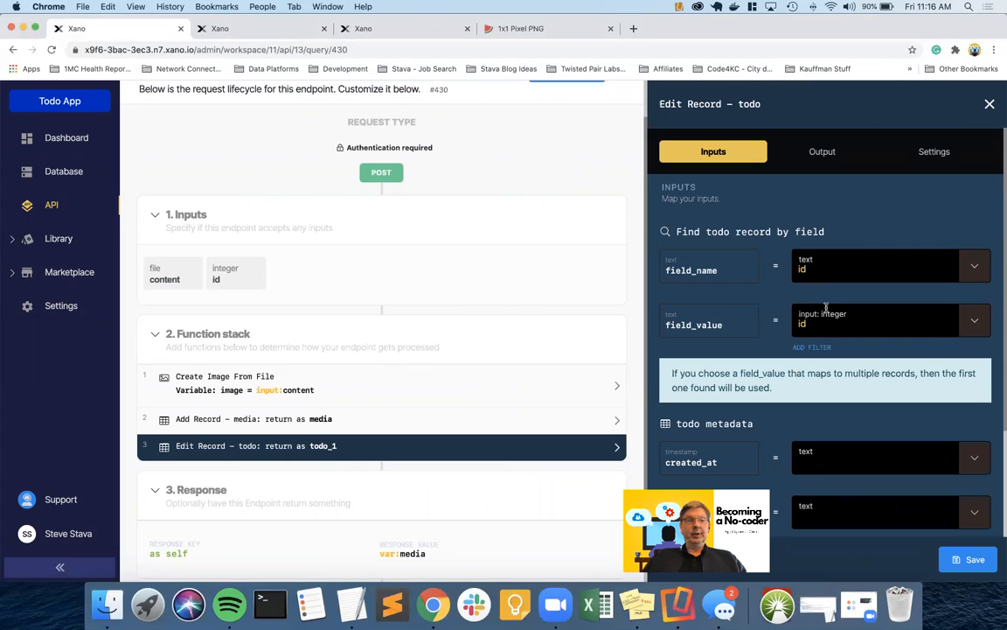
# Exclude created_at, name, description and created_by from the edit, save the step, and view the media table
pyautogui.scroll(-3, 826, 308)
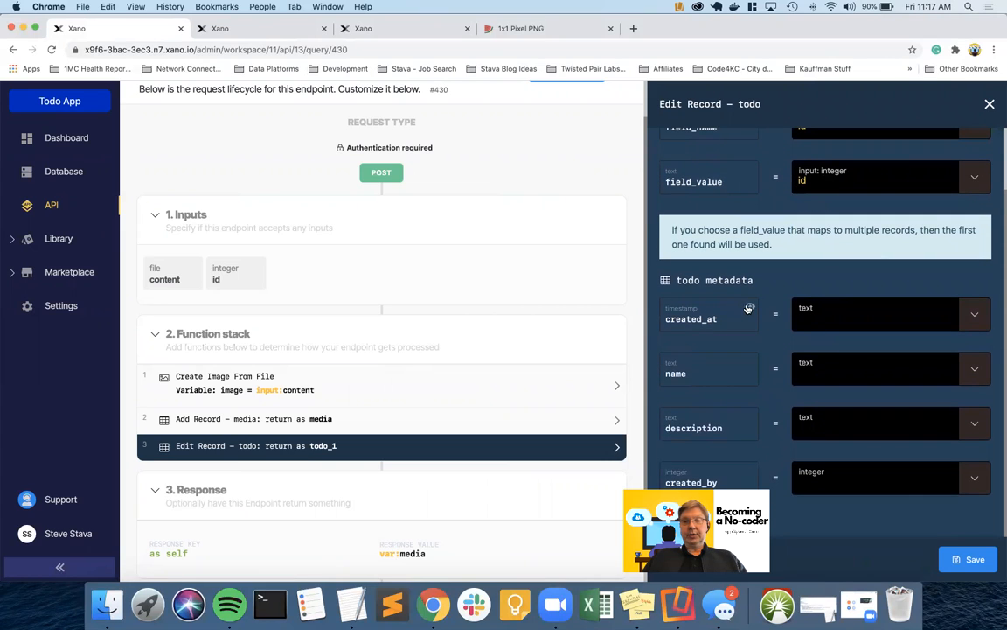
pyautogui.click(750, 308)
pyautogui.click(749, 363)
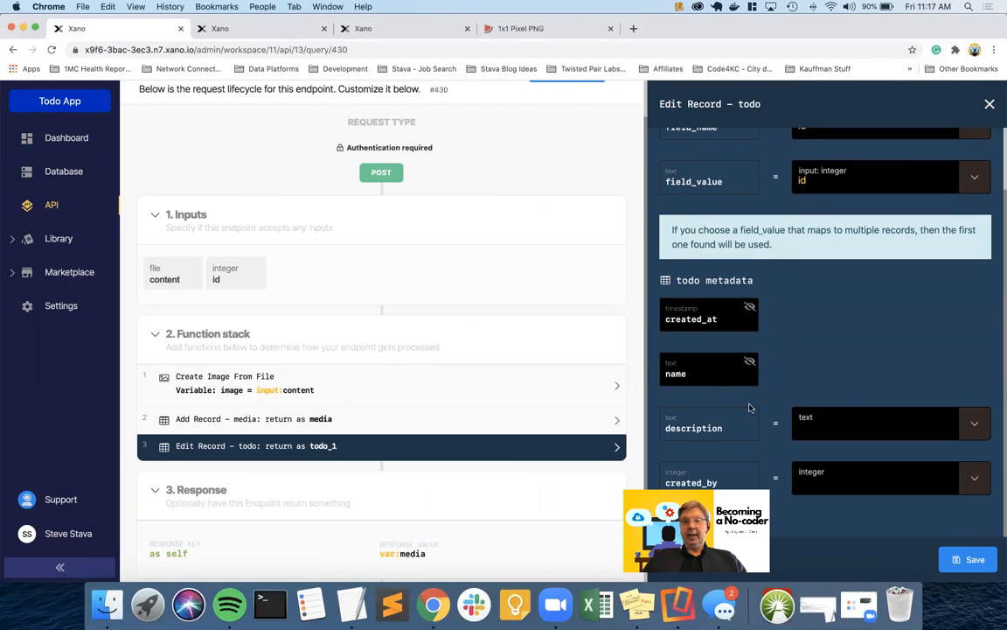
pyautogui.click(750, 418)
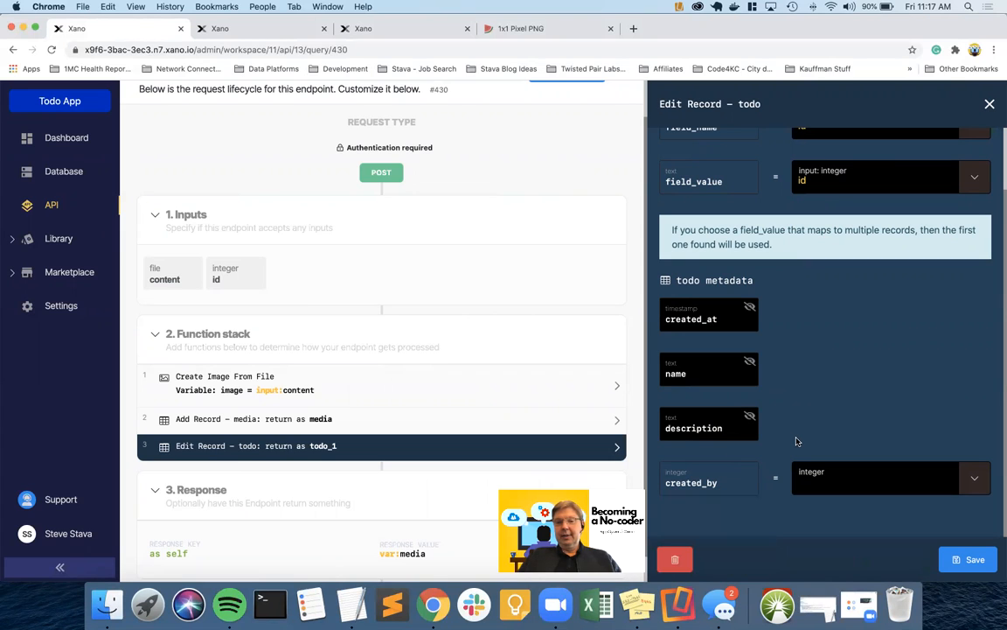
pyautogui.click(749, 471)
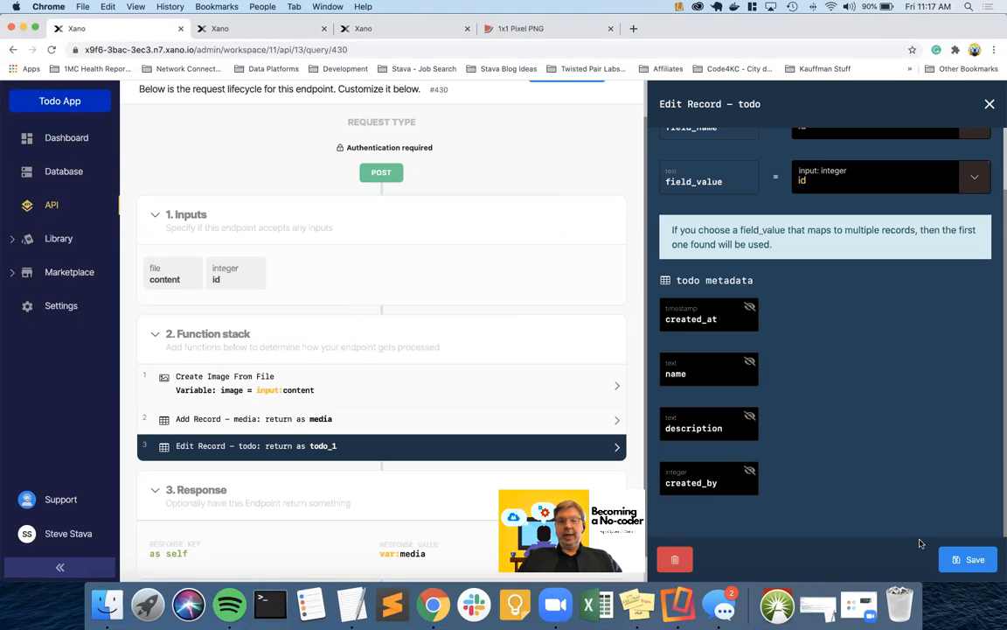
pyautogui.click(973, 558)
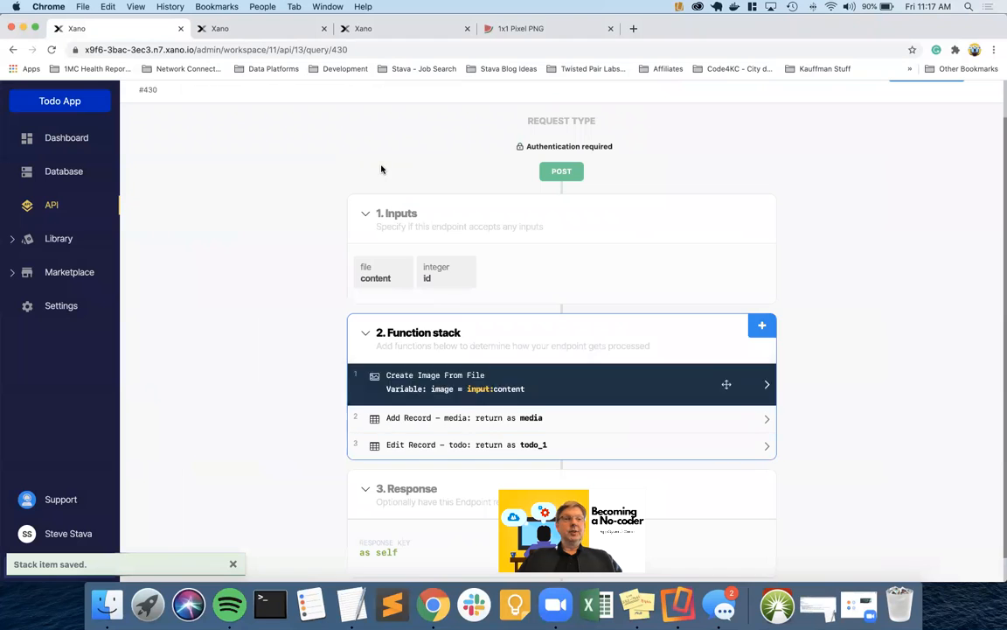
pyautogui.click(263, 29)
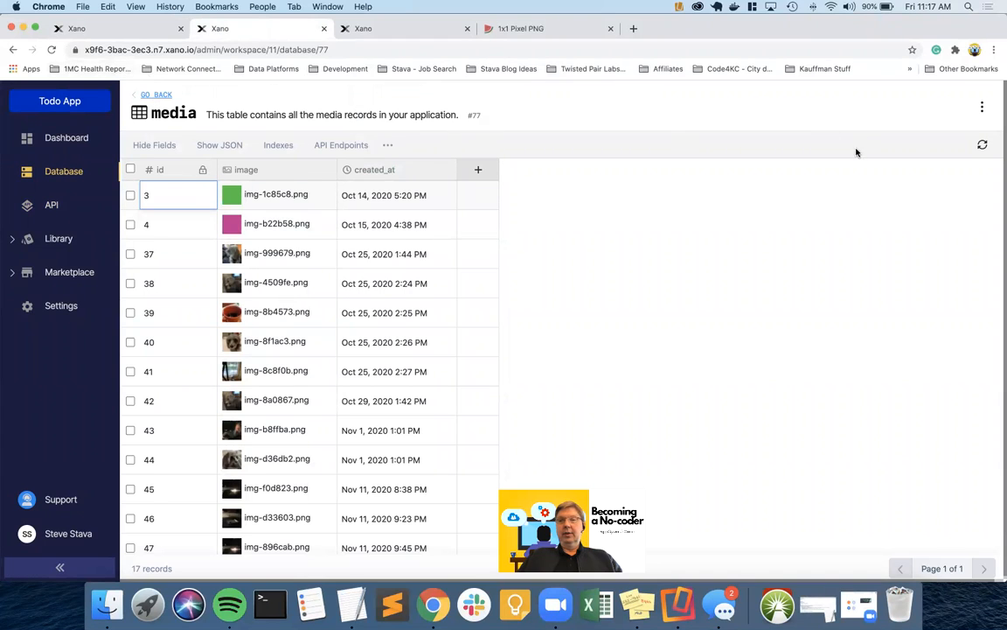
# Add a media_id Table Reference column pointing to media in the media table, then return to the endpoint
pyautogui.click(480, 169)
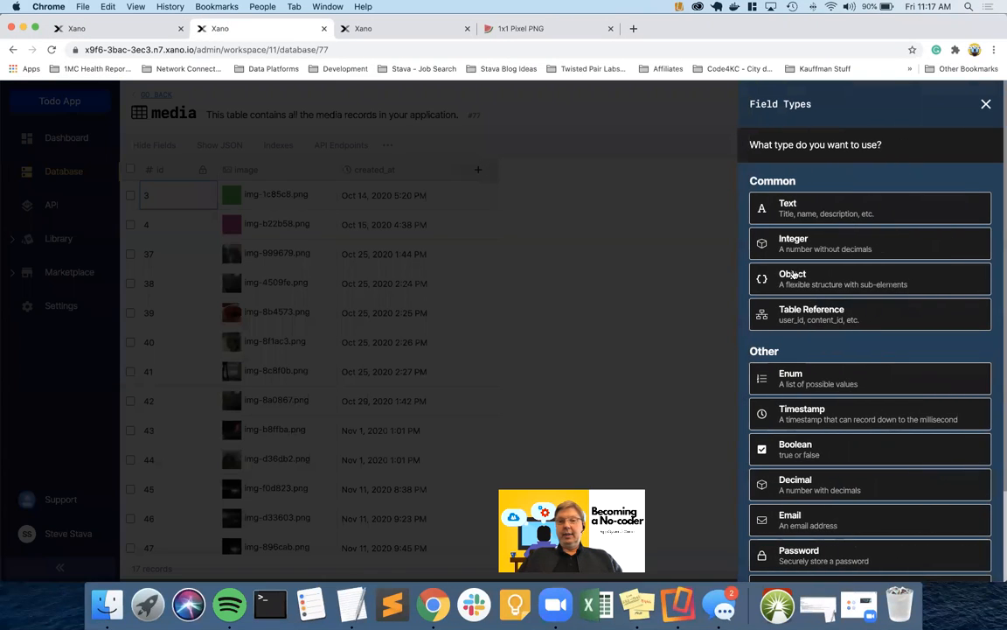
pyautogui.click(809, 310)
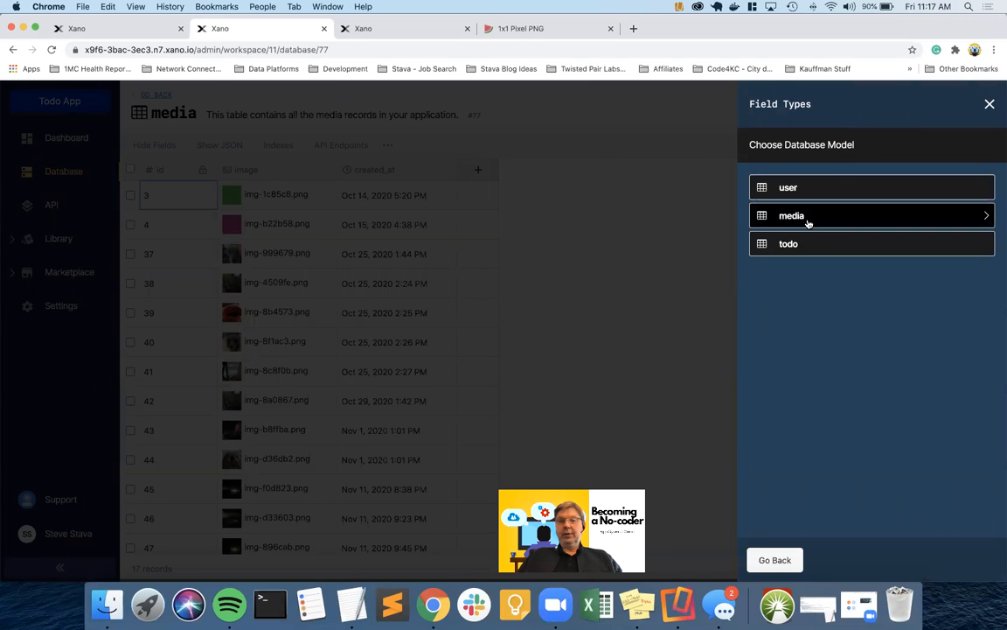
pyautogui.click(808, 216)
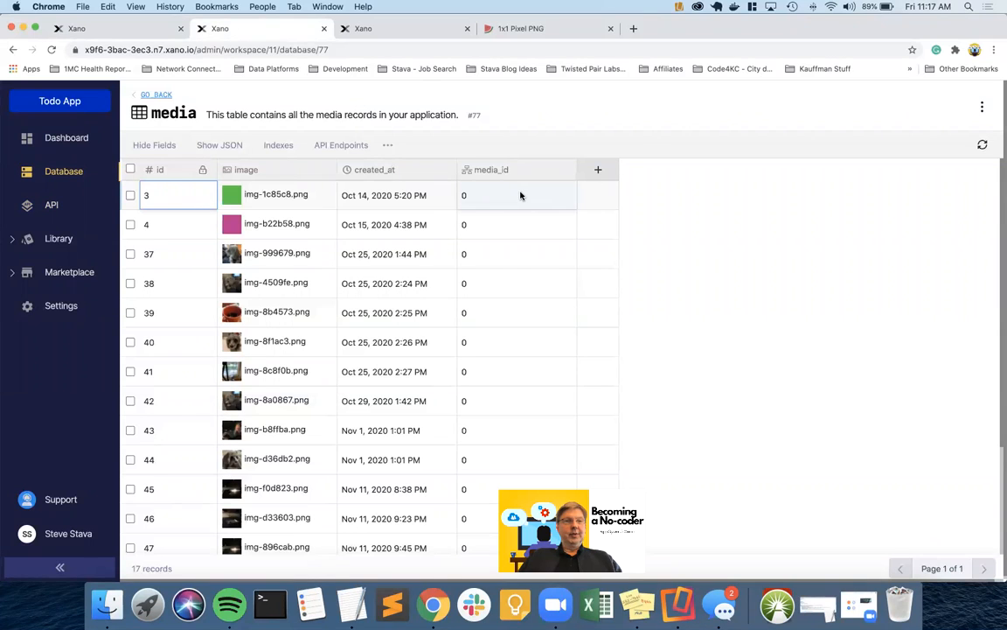
pyautogui.click(133, 30)
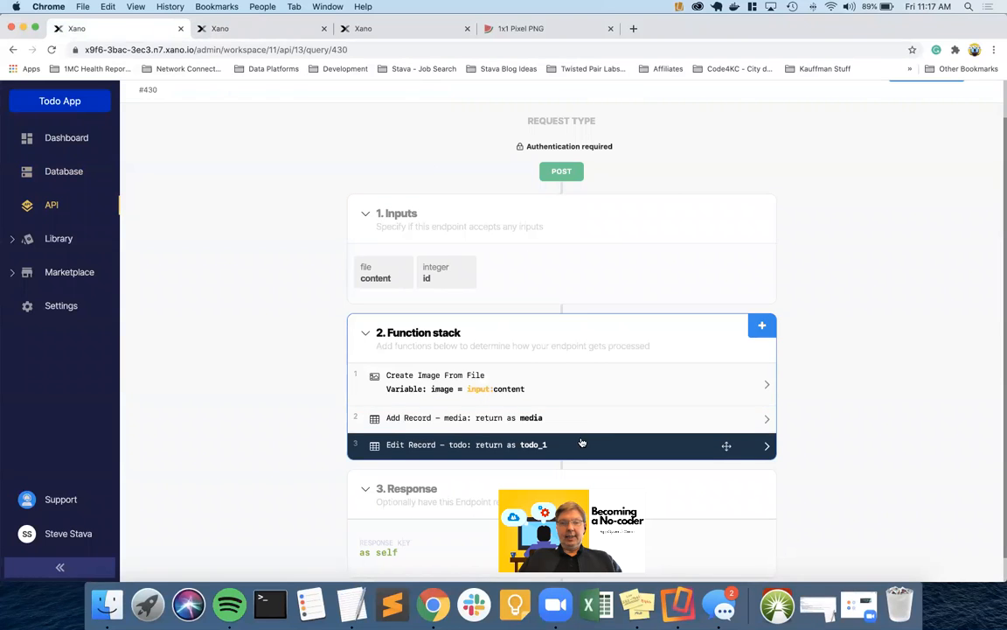
# Reload the page and reopen the Edit Record – todo step to look for a media_id field
pyautogui.click(552, 446)
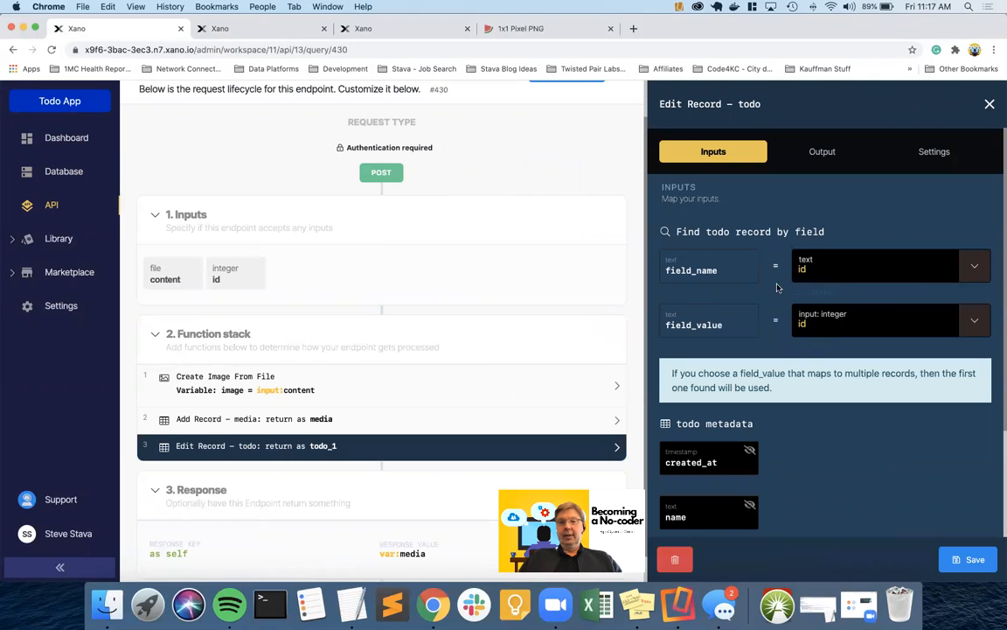
pyautogui.scroll(-3, 811, 321)
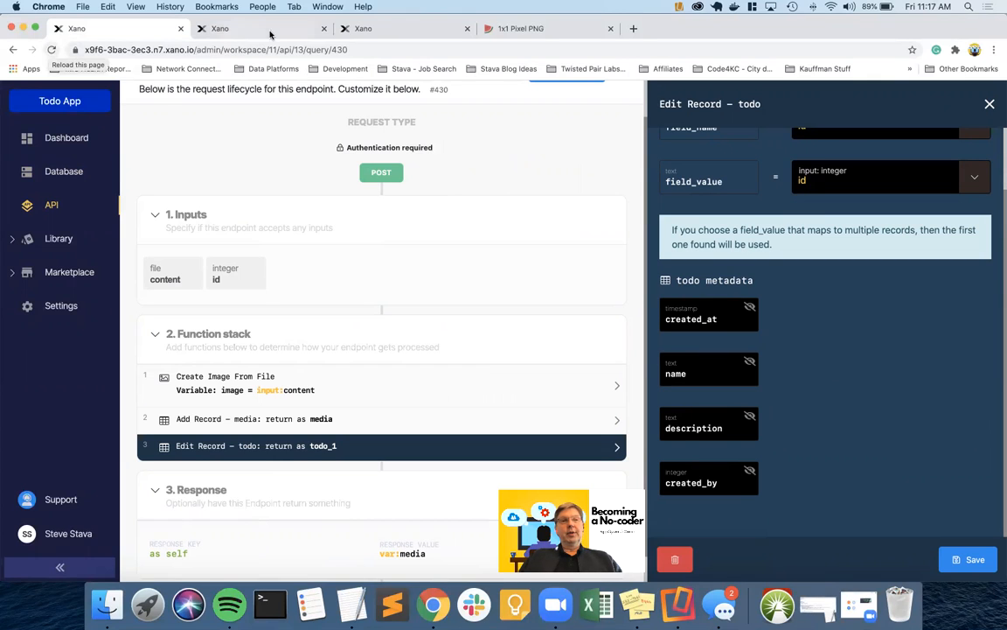
pyautogui.click(51, 50)
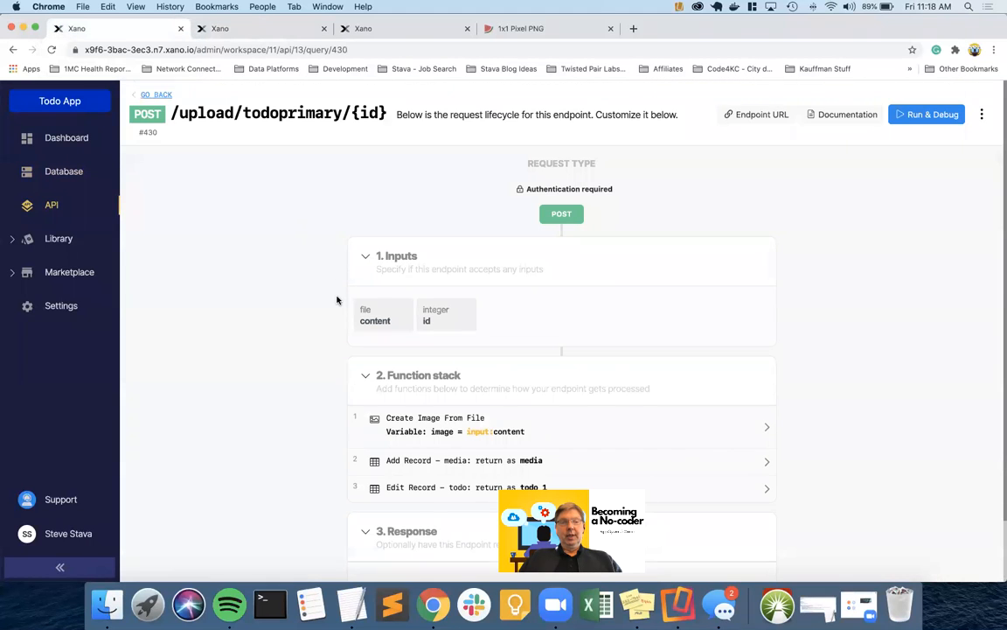
pyautogui.scroll(-2, 337, 300)
pyautogui.click(456, 418)
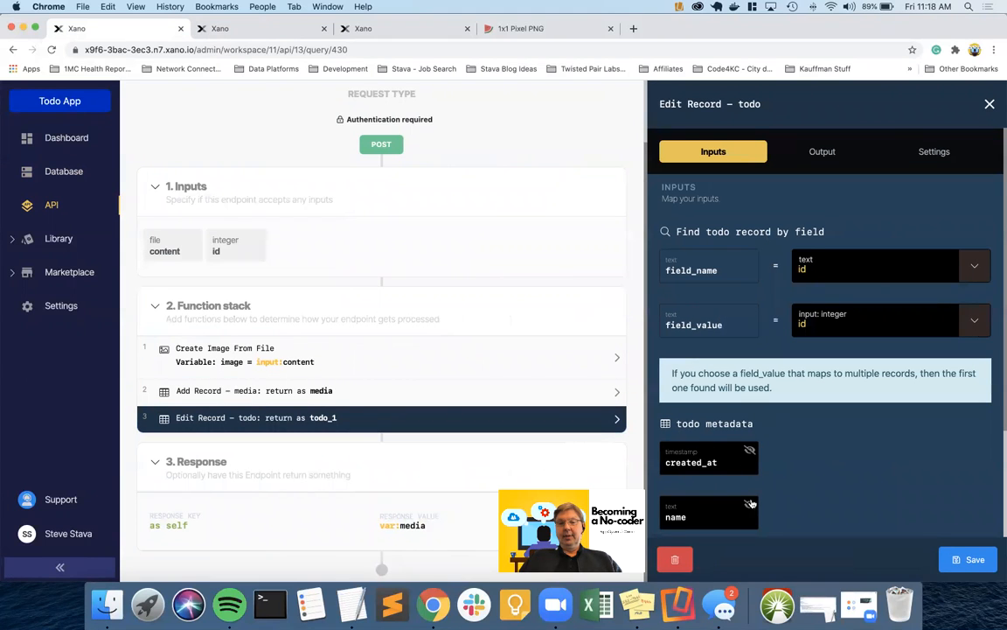
pyautogui.scroll(-3, 804, 472)
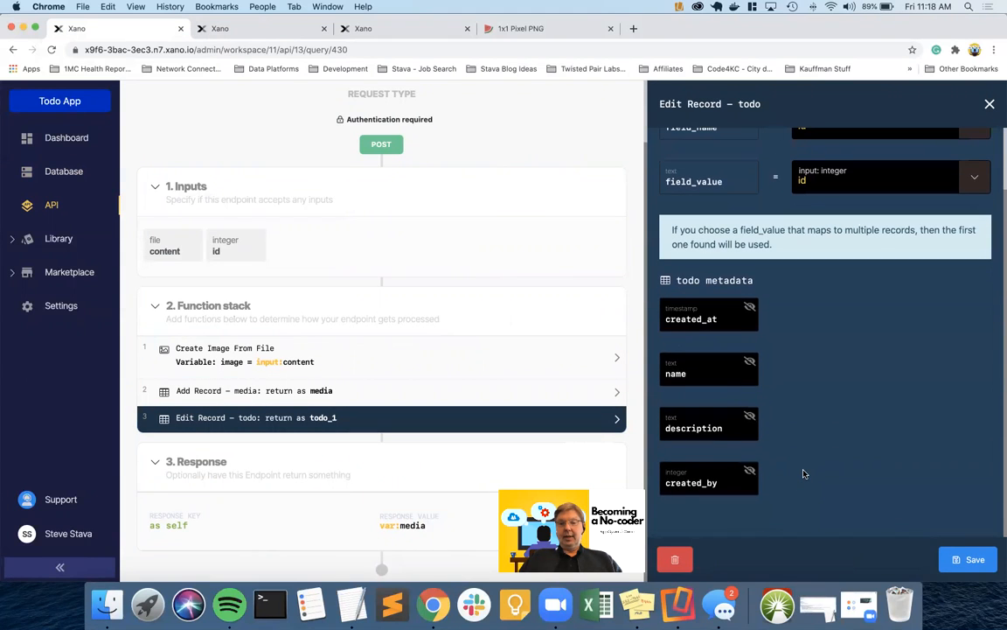
pyautogui.scroll(3, 697, 517)
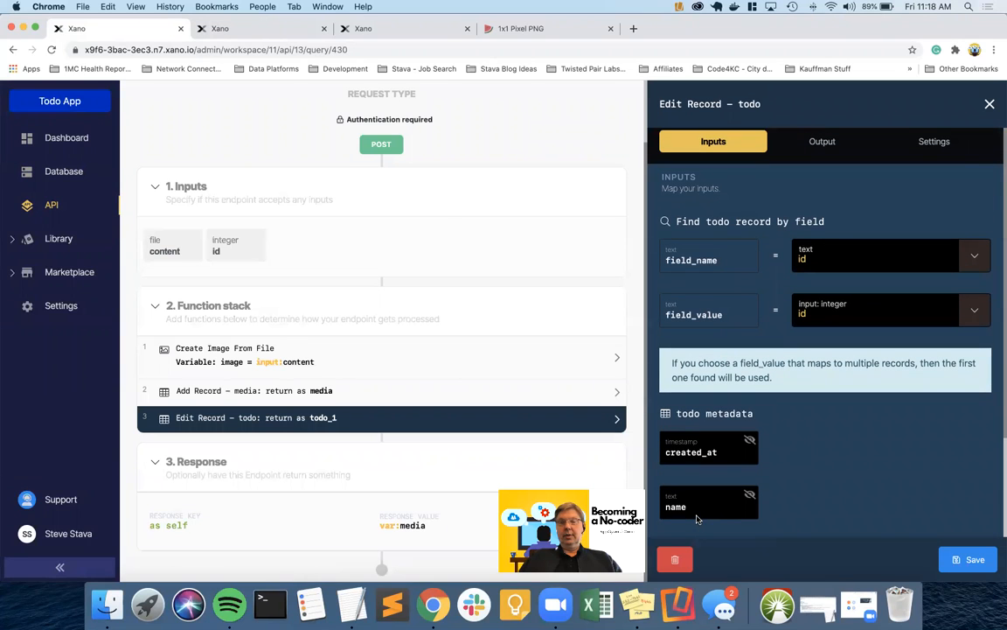
pyautogui.click(262, 29)
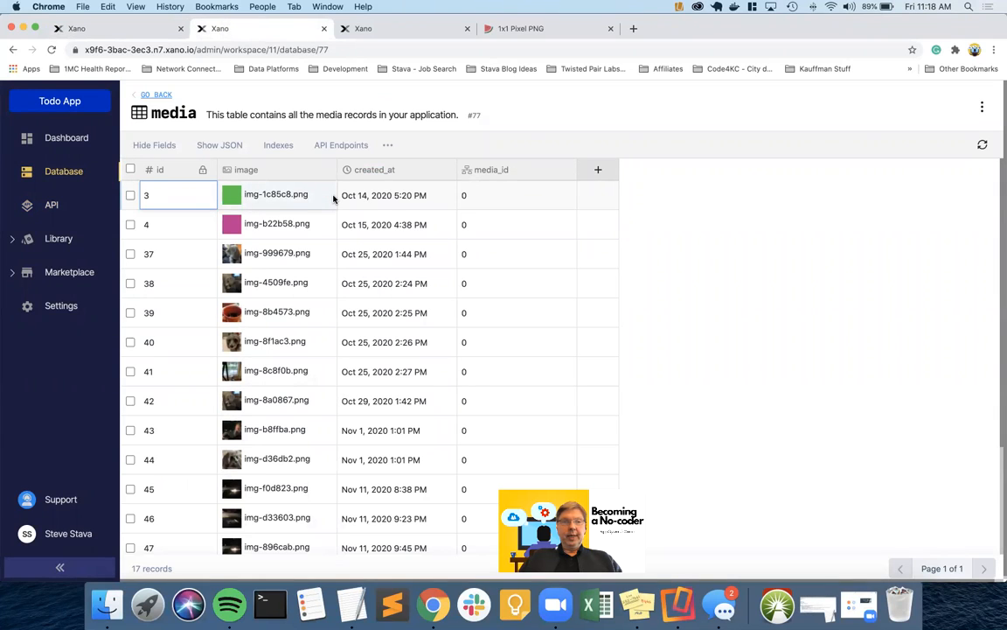
# Delete the media_id column from the media table and return to the database tables overview
pyautogui.click(523, 170)
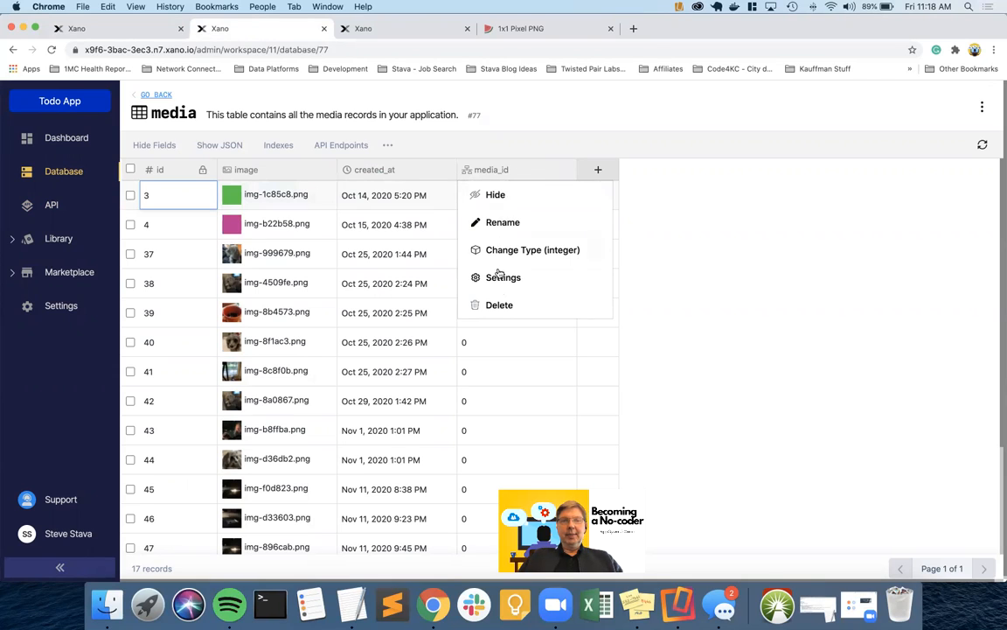
pyautogui.click(501, 304)
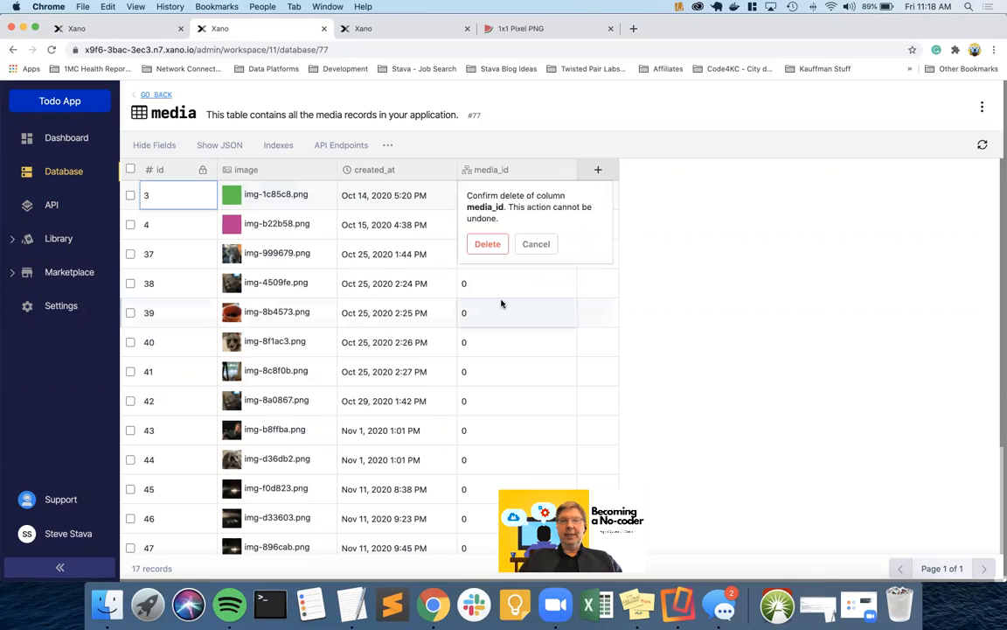
pyautogui.click(486, 245)
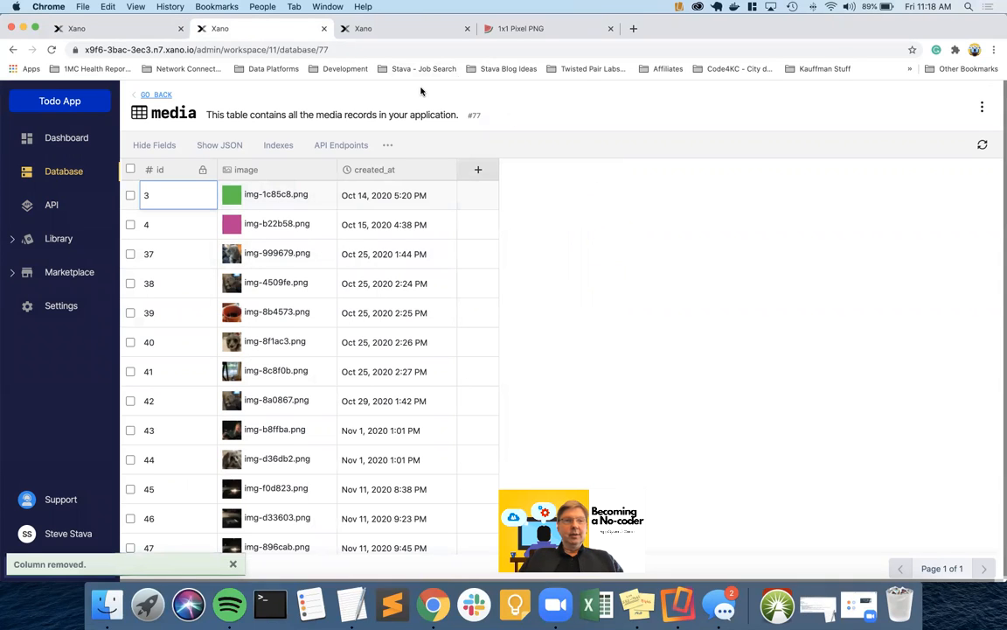
pyautogui.click(157, 95)
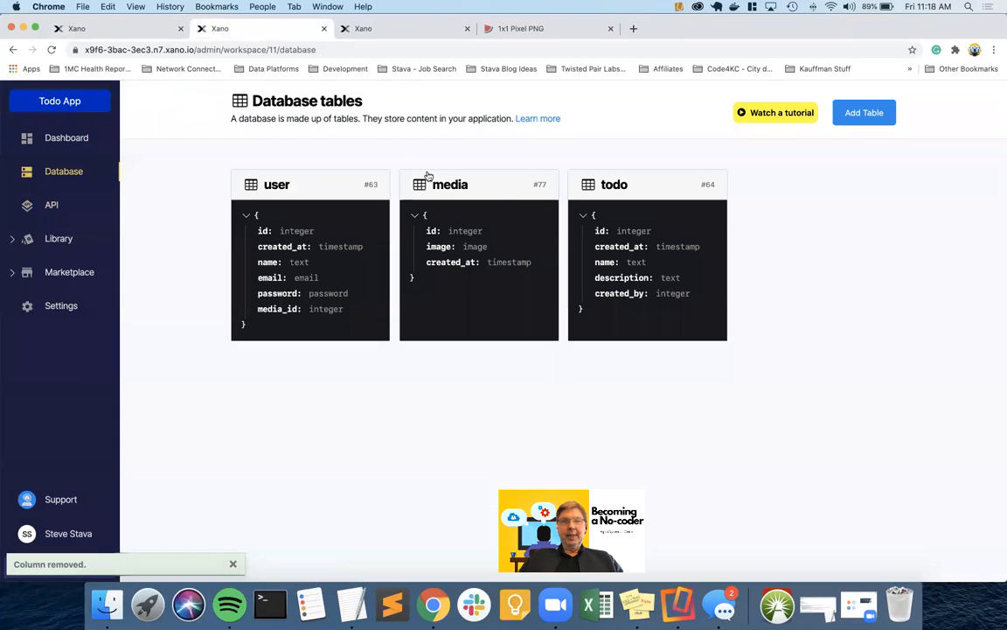
# Add a media_id Table Reference column linked to the media table in the todo table
pyautogui.click(628, 185)
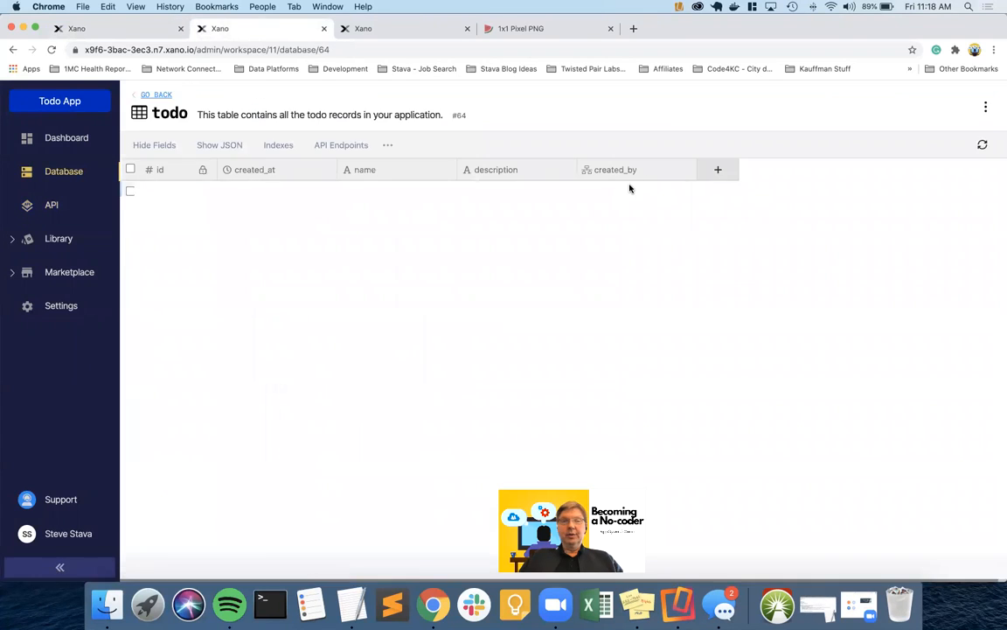
pyautogui.click(718, 171)
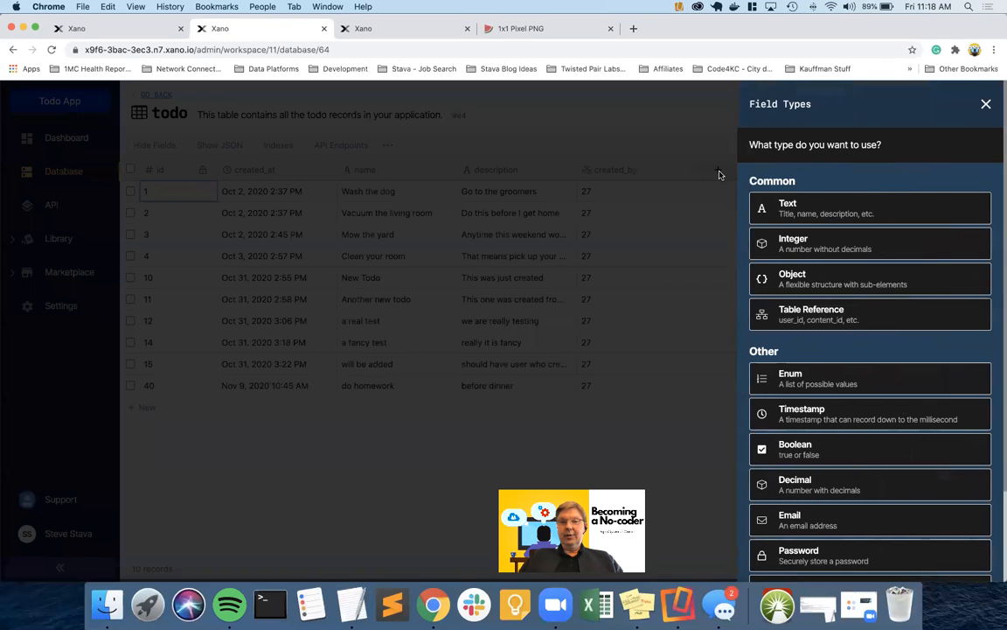
pyautogui.click(805, 313)
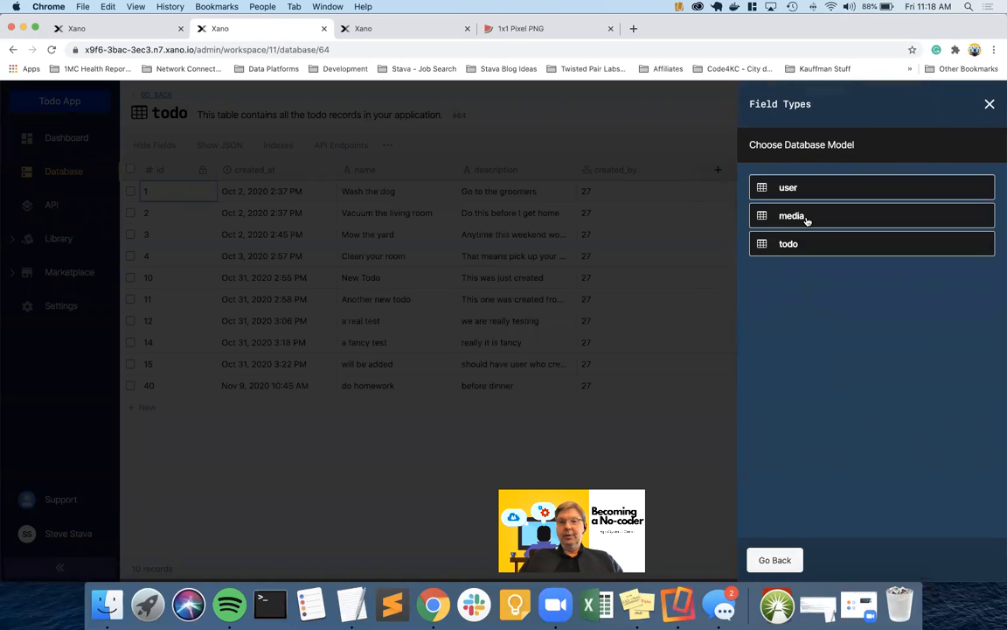
pyautogui.click(805, 218)
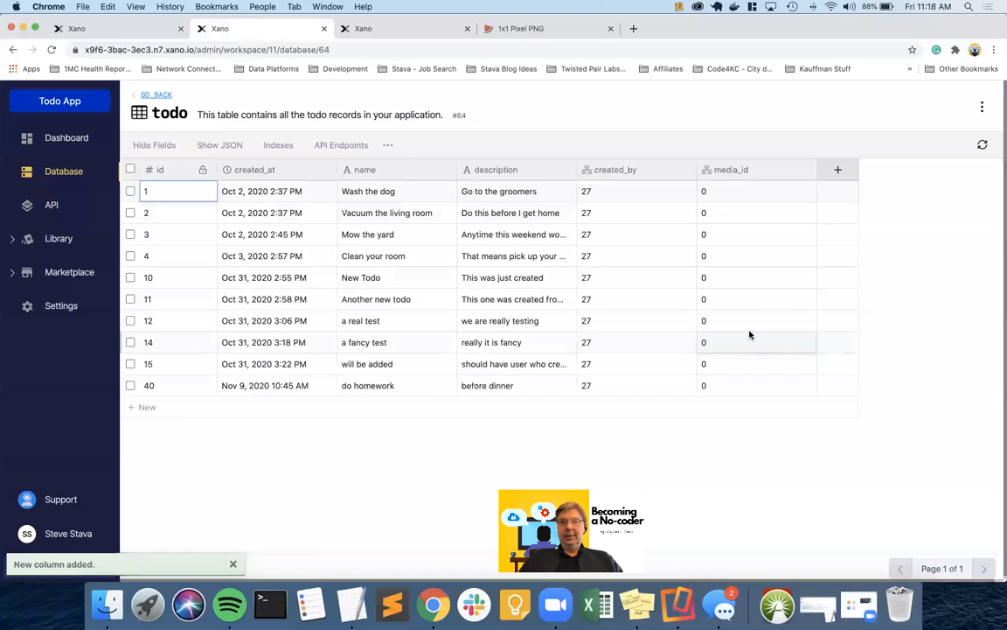
# Reload the endpoint page, map the Edit Record – todo media_id field to media.id, and save the step
pyautogui.click(130, 29)
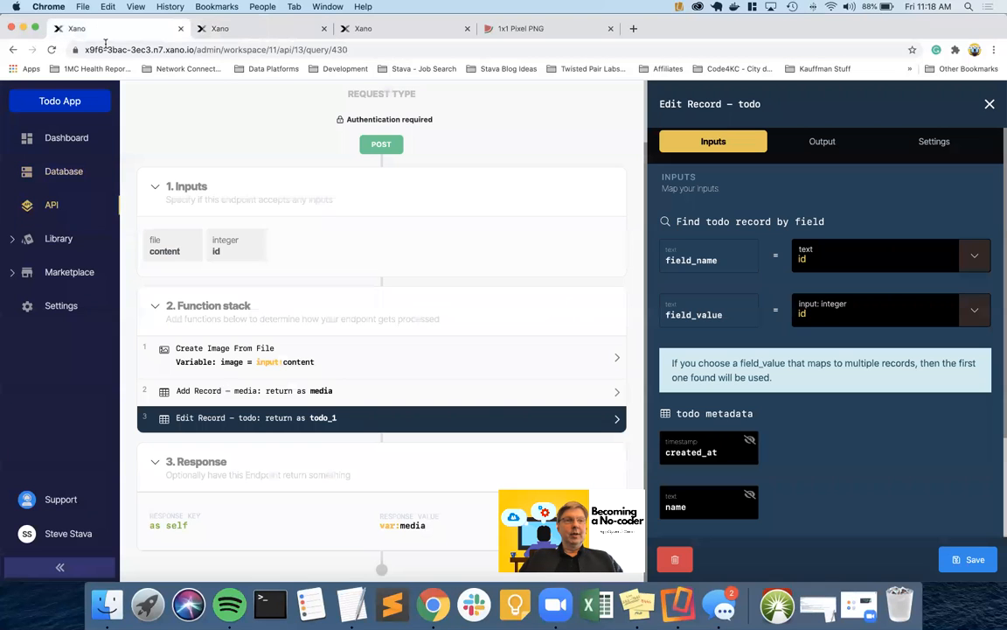
pyautogui.click(51, 49)
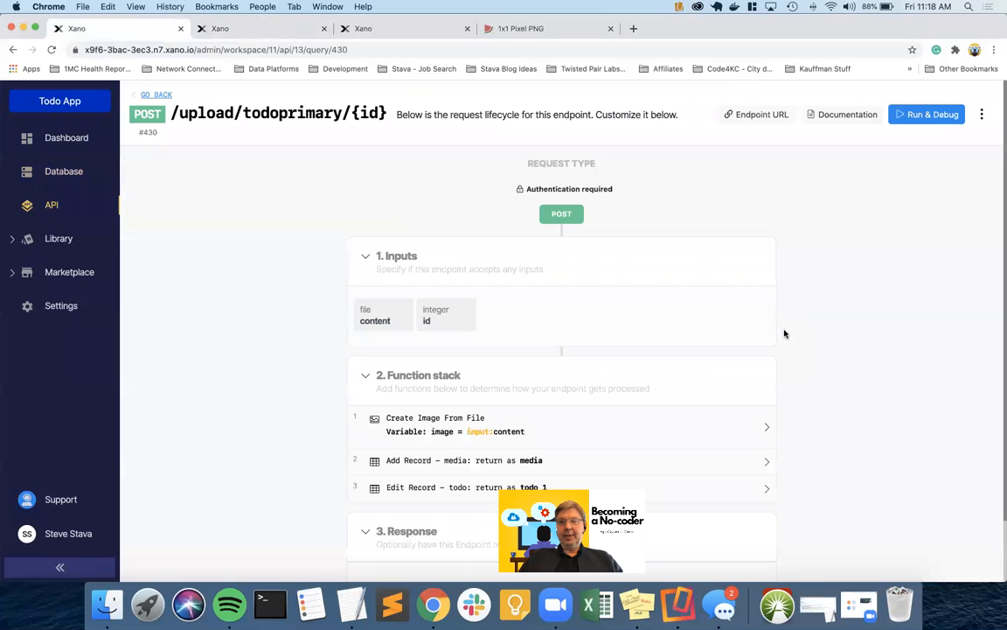
pyautogui.click(668, 489)
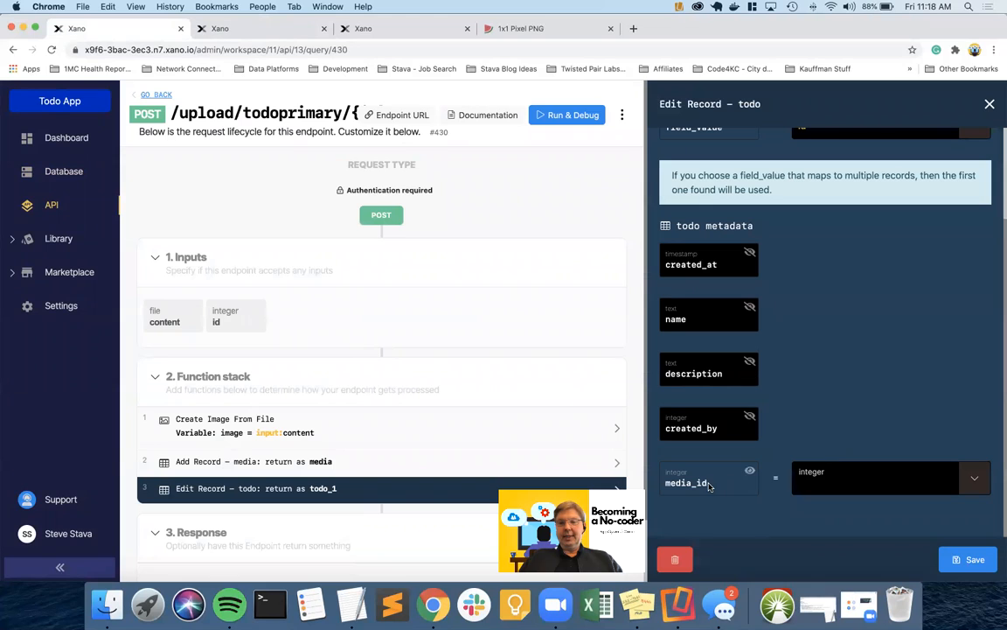
pyautogui.click(975, 487)
pyautogui.scroll(-3, 887, 344)
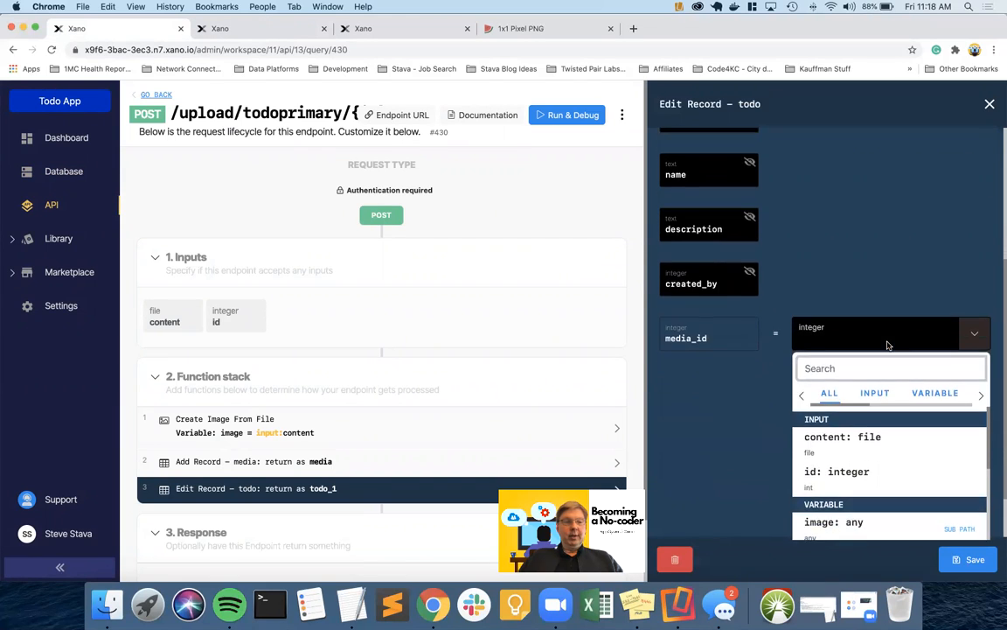
pyautogui.scroll(-1, 887, 343)
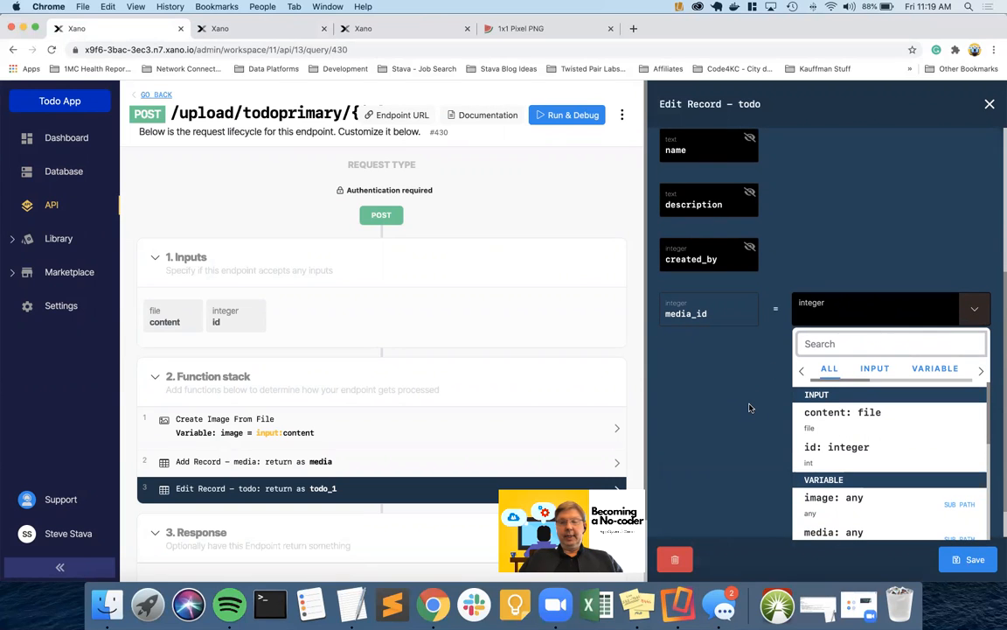
pyautogui.click(933, 368)
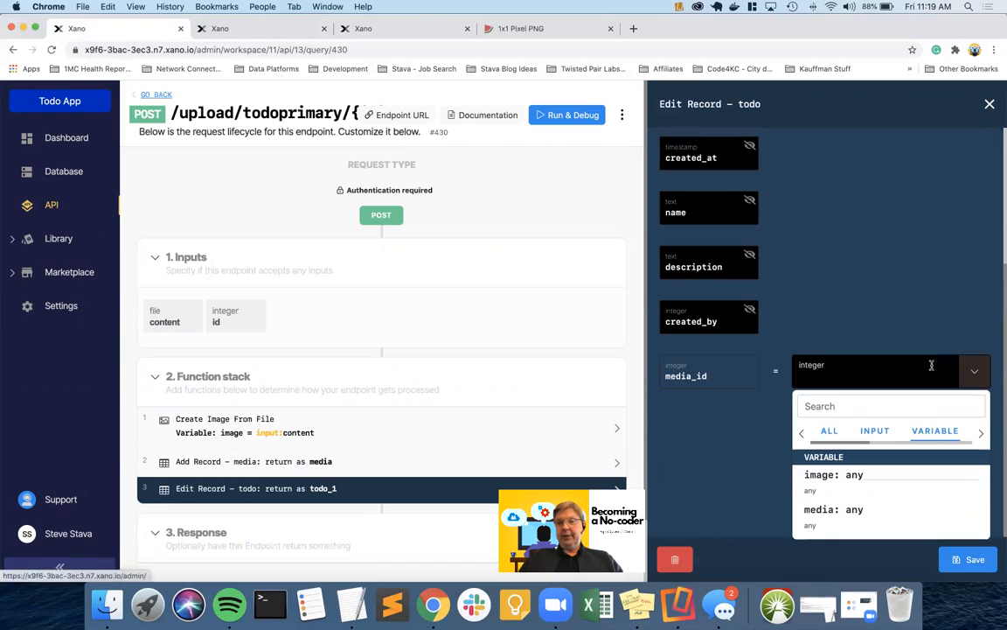
pyautogui.click(818, 512)
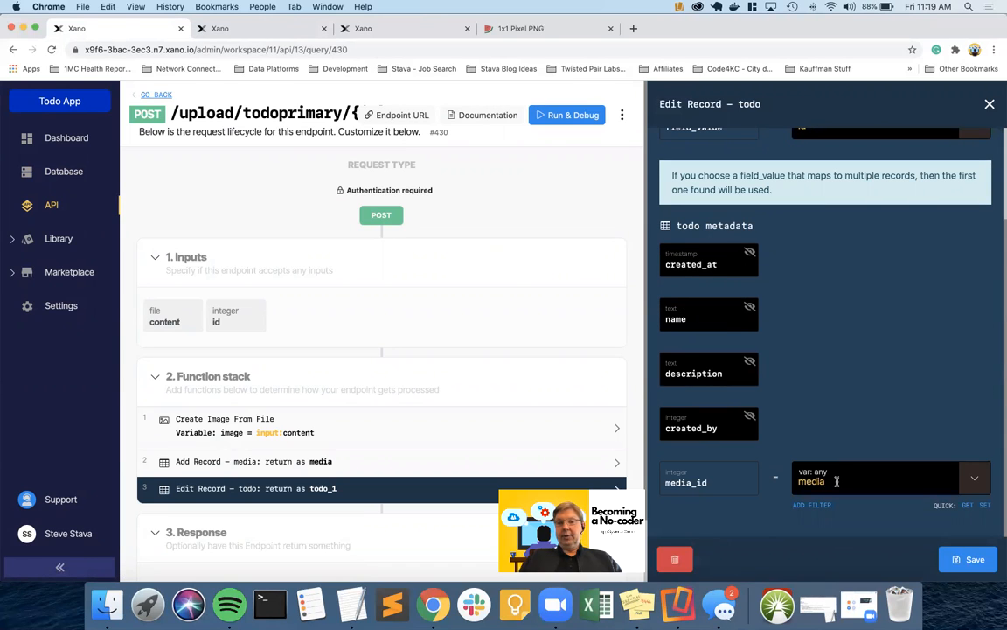
pyautogui.write('.id')
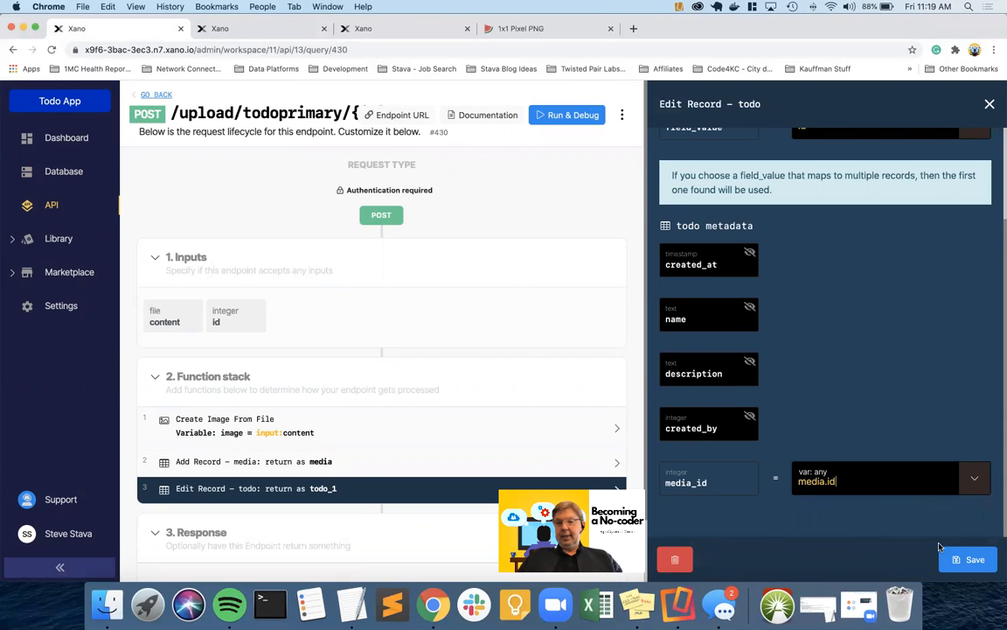
pyautogui.click(967, 561)
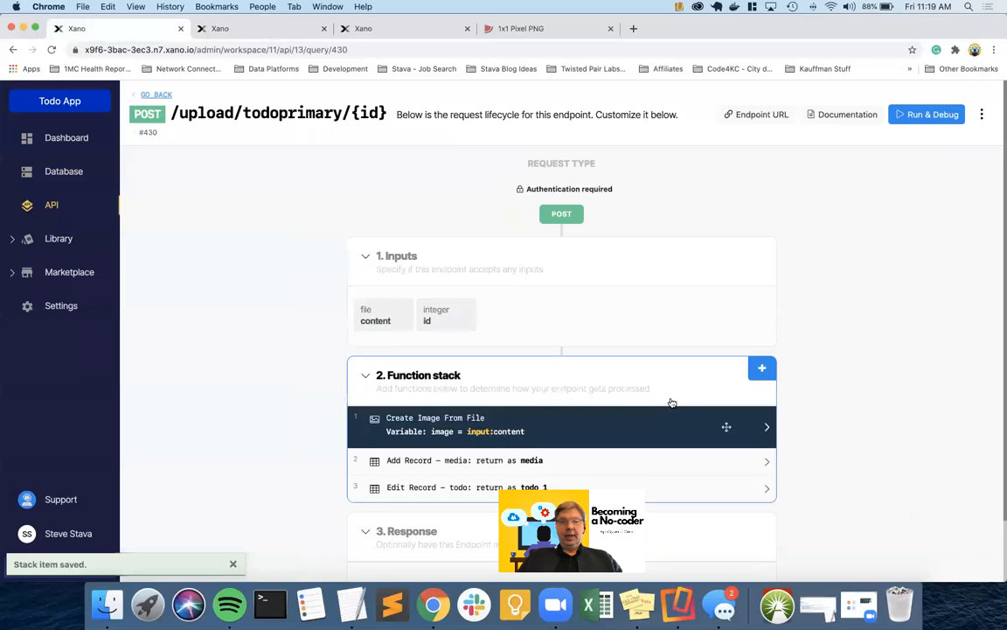
pyautogui.scroll(-2, 670, 405)
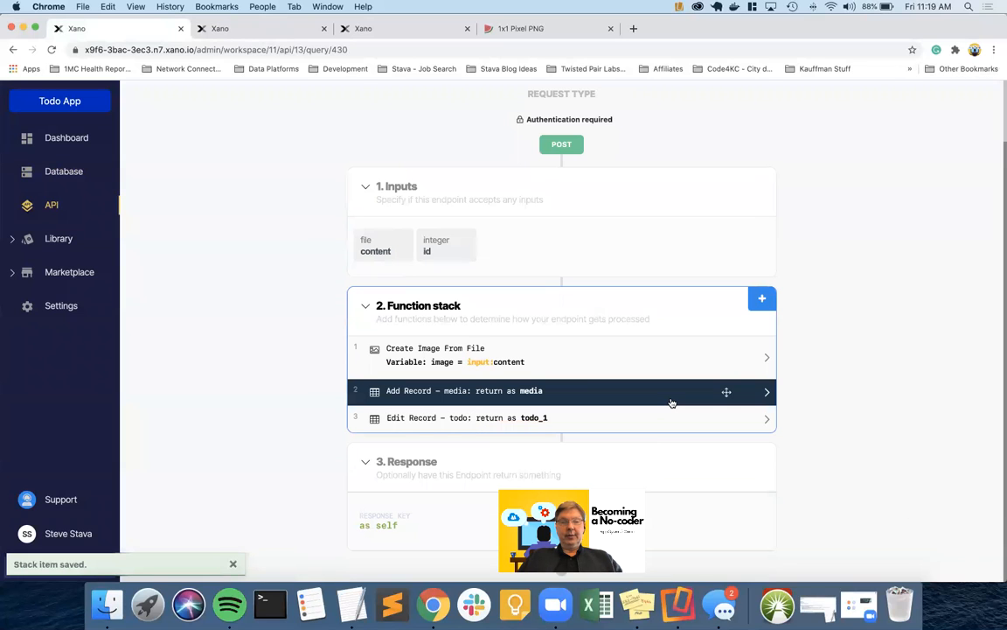
# Change the Edit Record – todo step's return variable from todo_1 to todo_updated and save
pyautogui.click(572, 421)
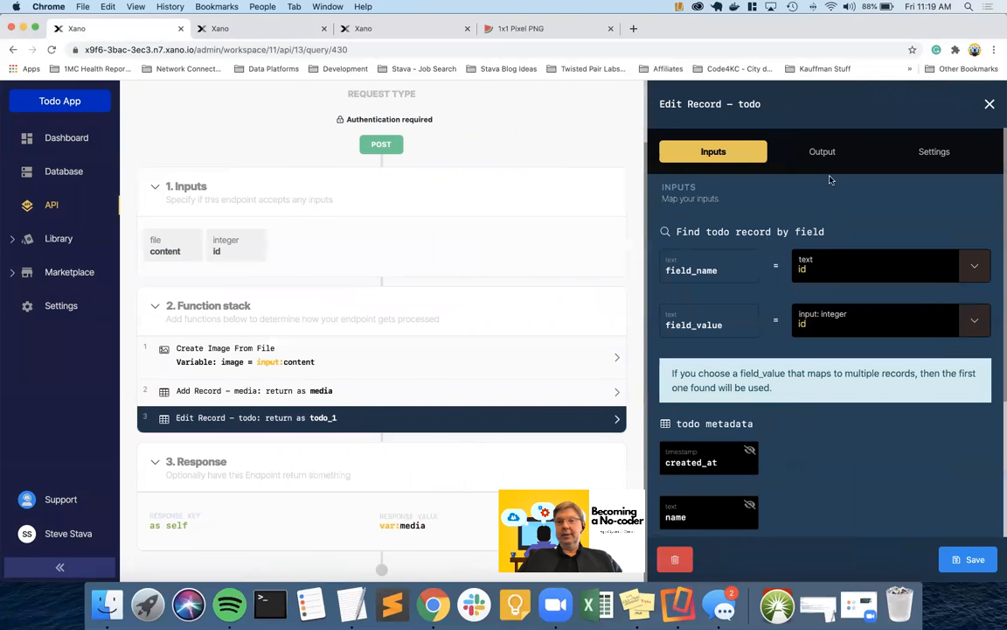
pyautogui.click(822, 153)
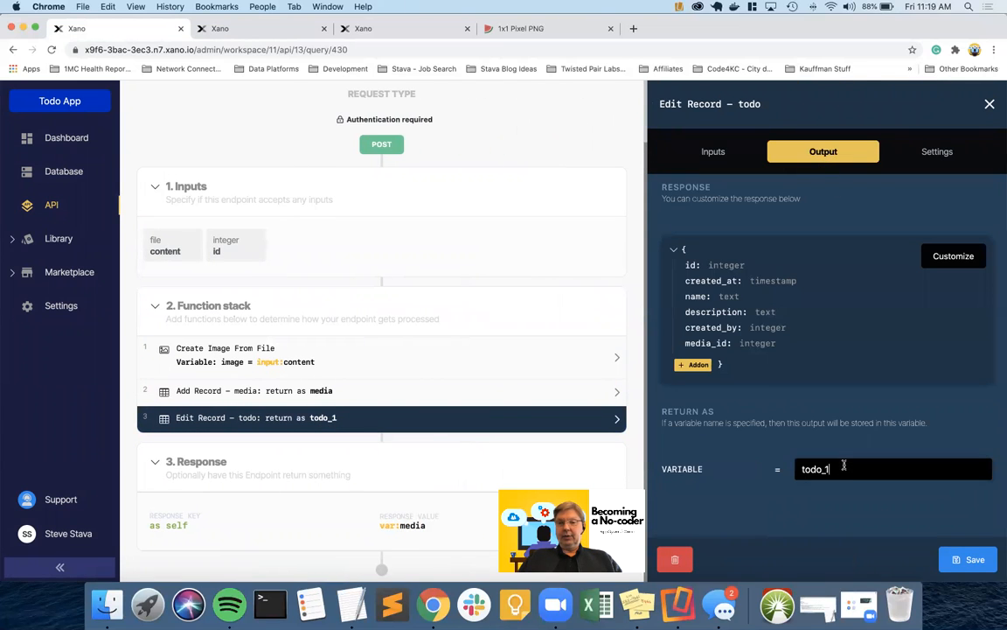
pyautogui.write('updated')
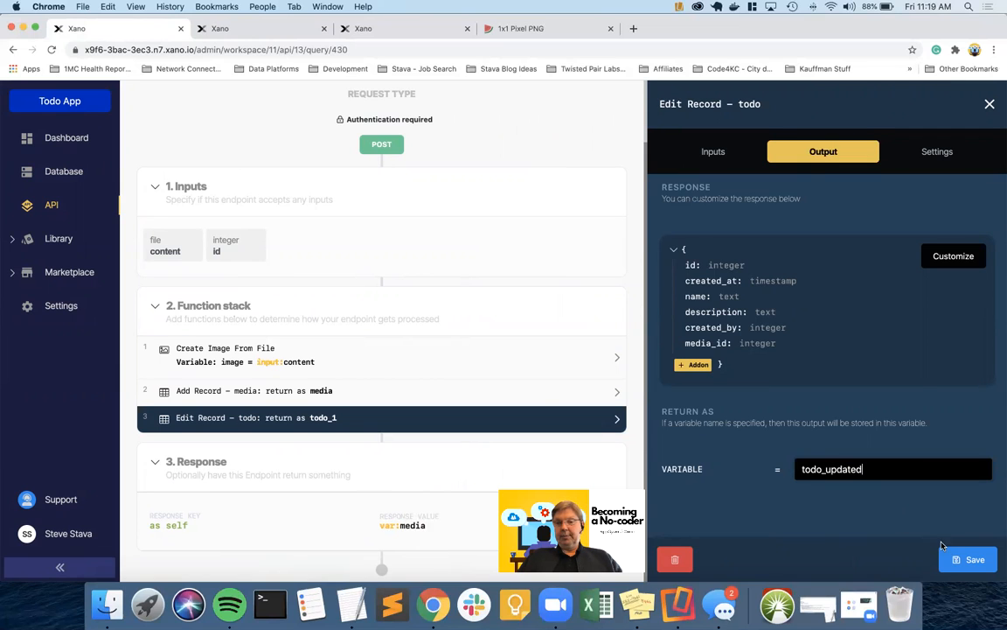
pyautogui.click(971, 559)
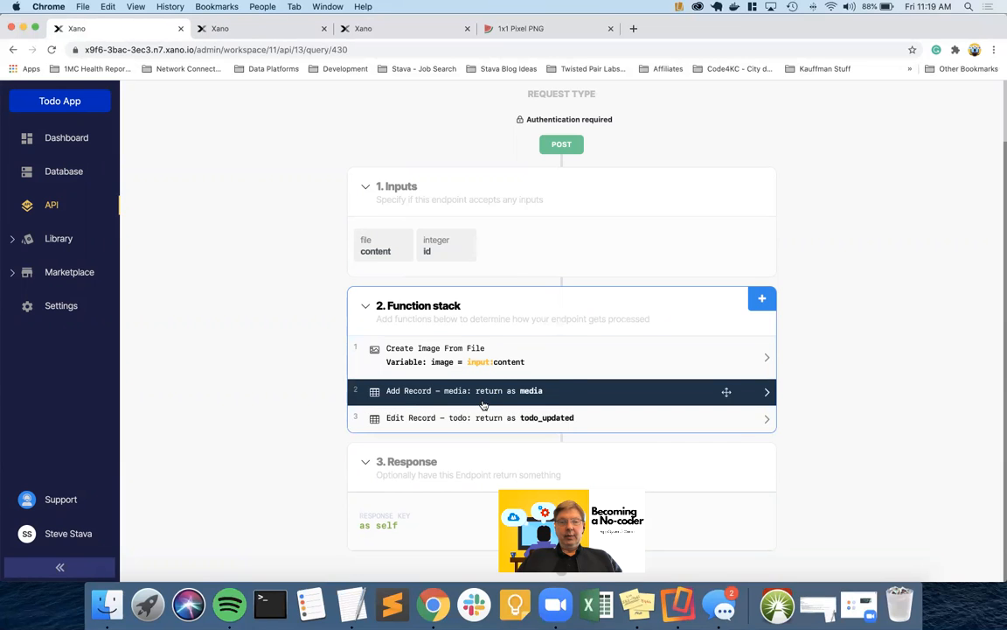
pyautogui.scroll(2, 791, 186)
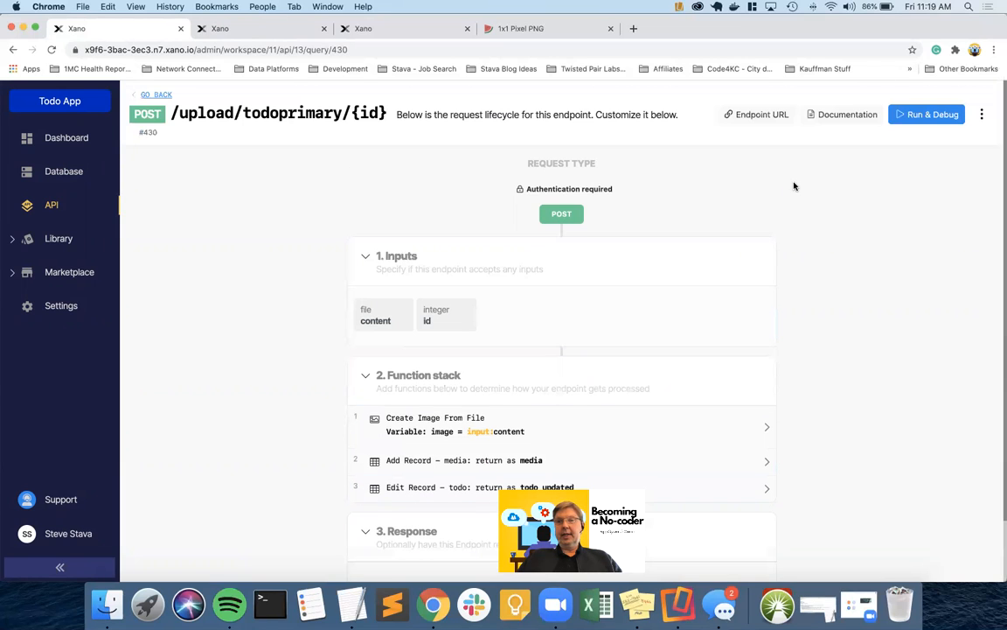
# Open Run & Debug and paste the base64 PNG data URL as the content input
pyautogui.click(915, 115)
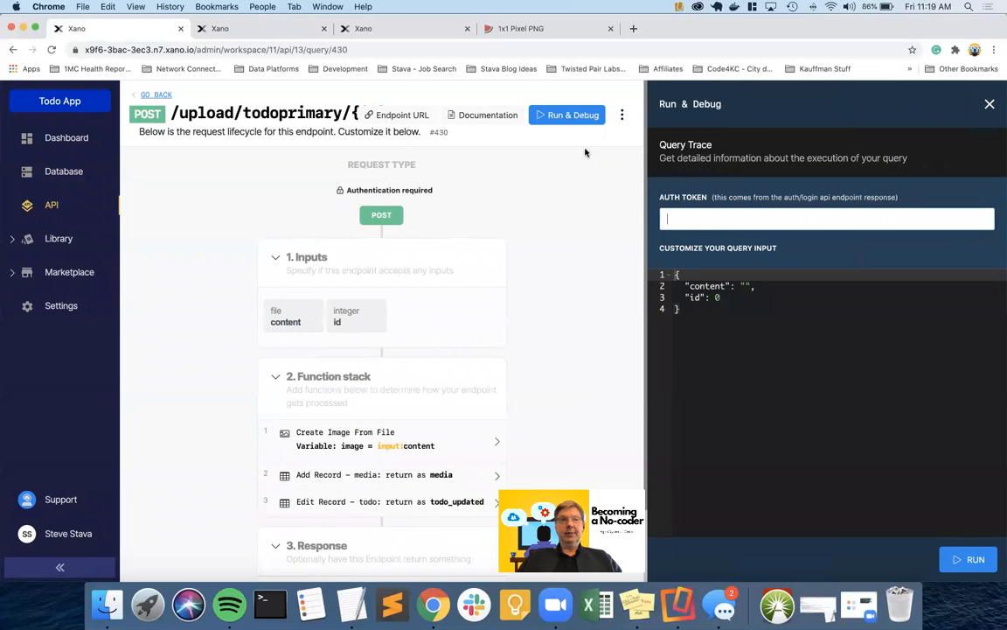
pyautogui.click(744, 286)
pyautogui.press('super+v')
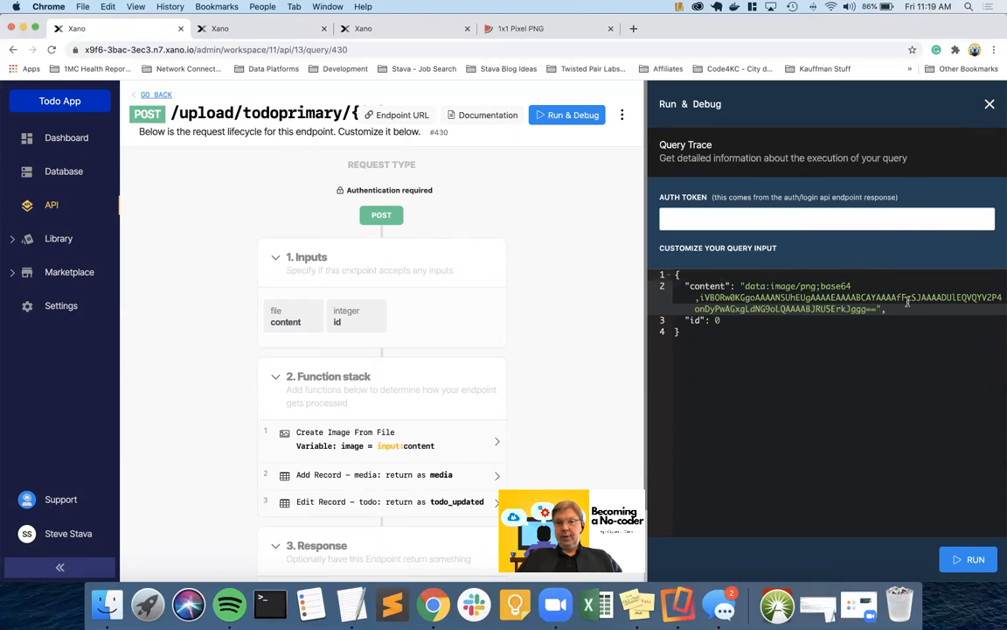
# Copy the authToken from the /auth/login result and paste it into the test input
pyautogui.click(356, 28)
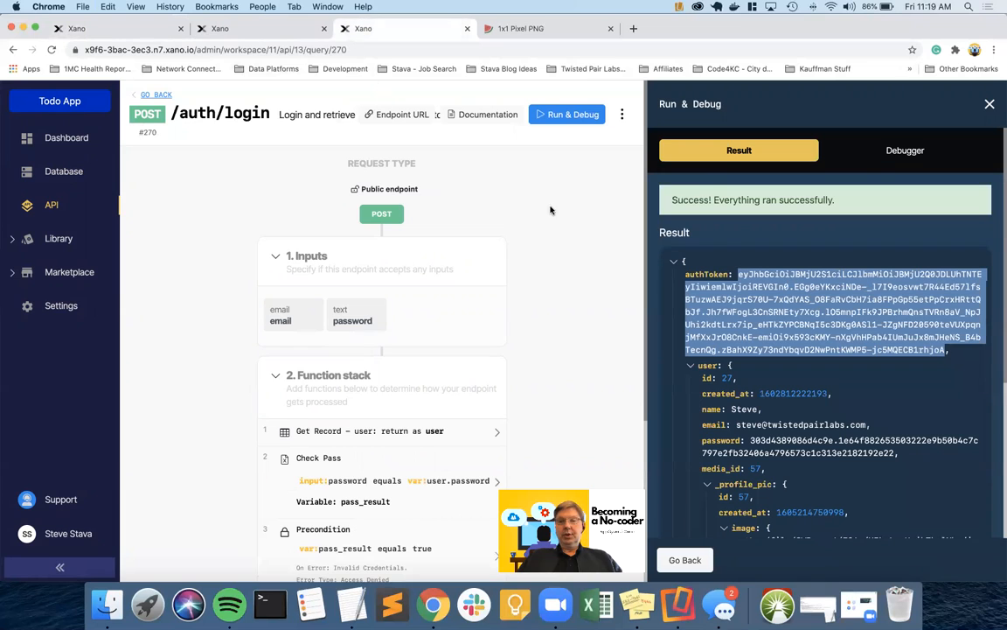
pyautogui.rightClick(800, 315)
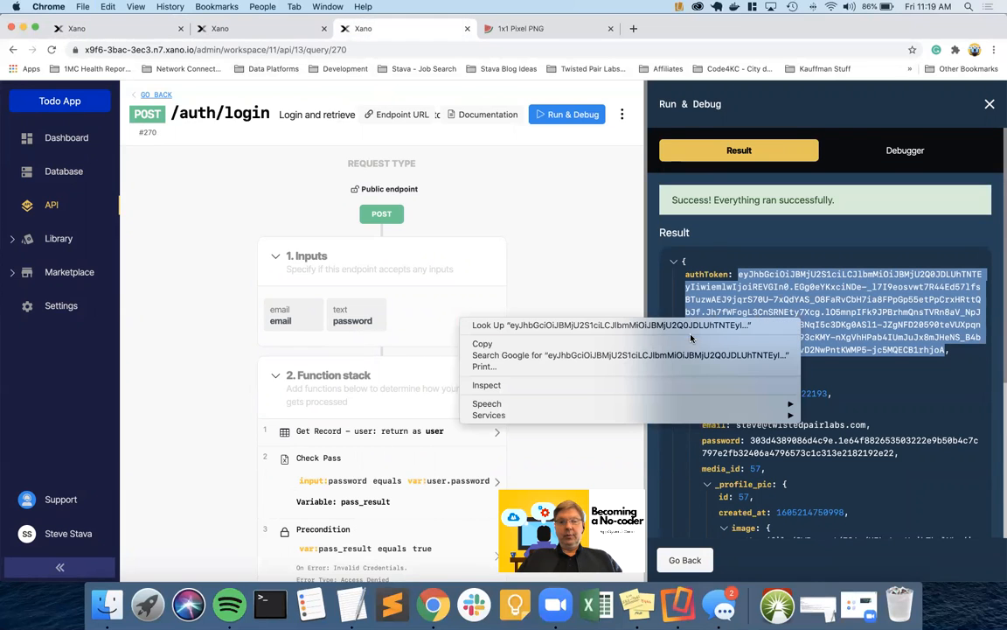
pyautogui.click(418, 342)
pyautogui.click(105, 28)
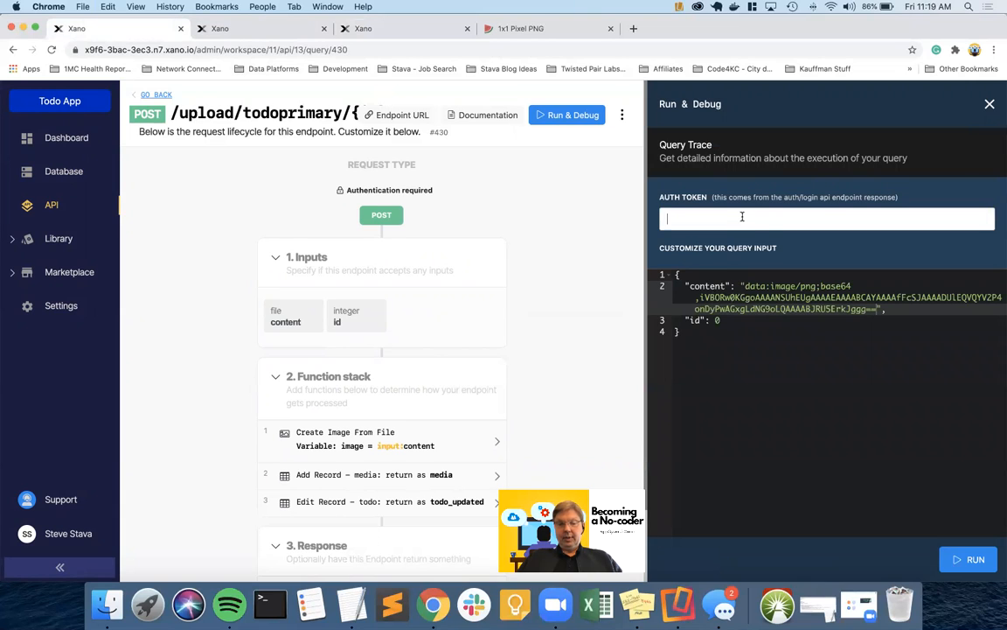
pyautogui.press('super+v')
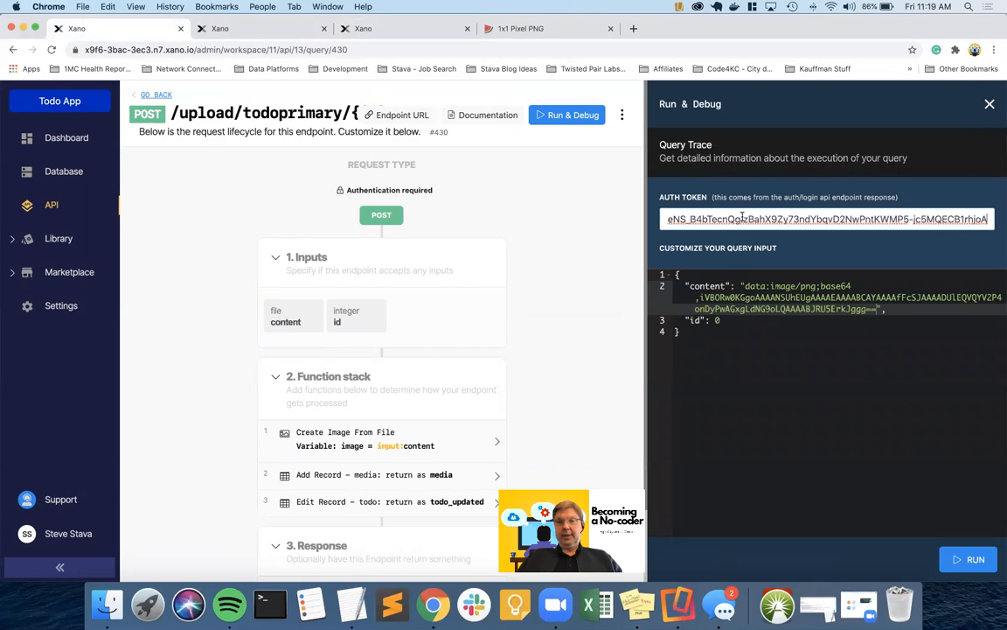
# Check the todo table for a valid record id to use as the test id
pyautogui.click(716, 321)
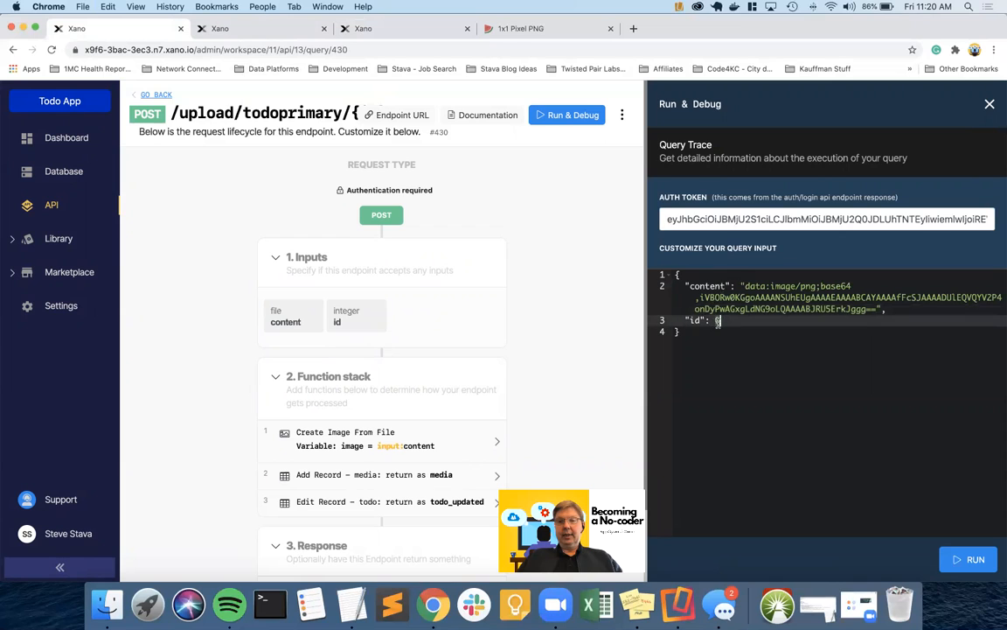
pyautogui.click(257, 31)
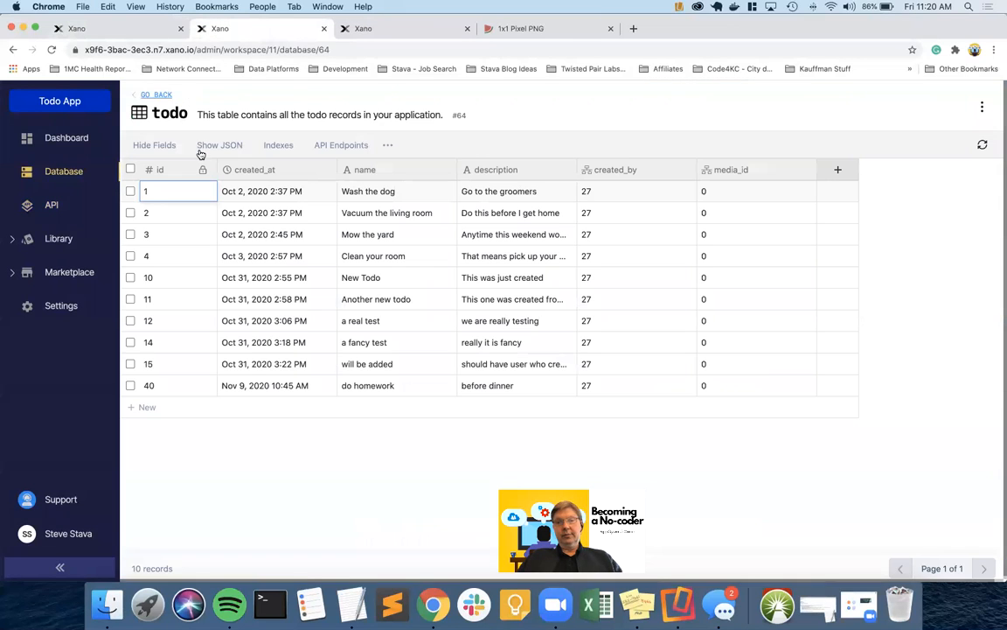
pyautogui.click(107, 30)
# Set the test id to 1 and run the upload test
pyautogui.write('1')
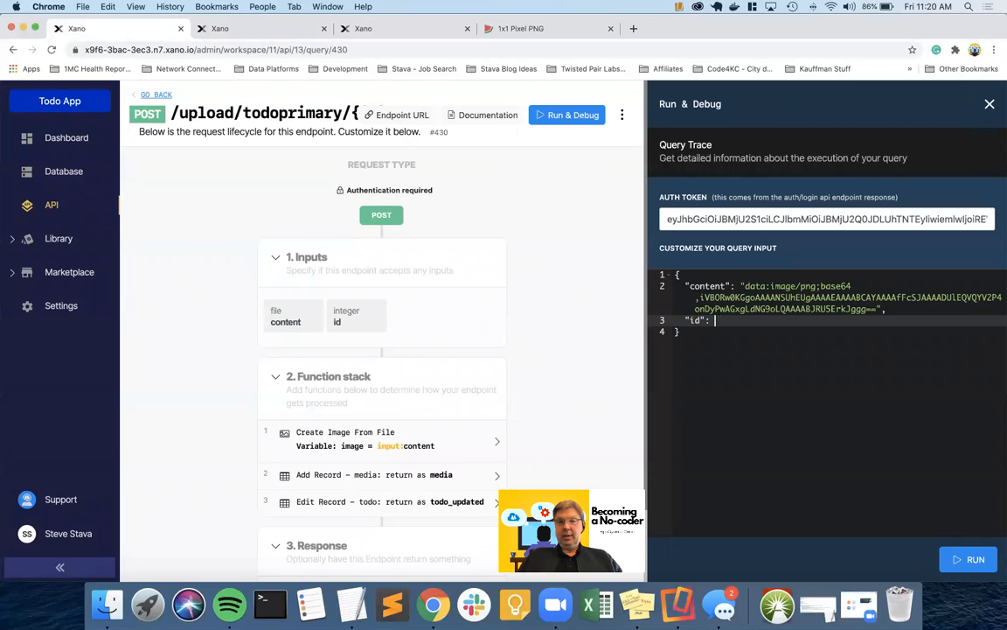
pyautogui.click(968, 560)
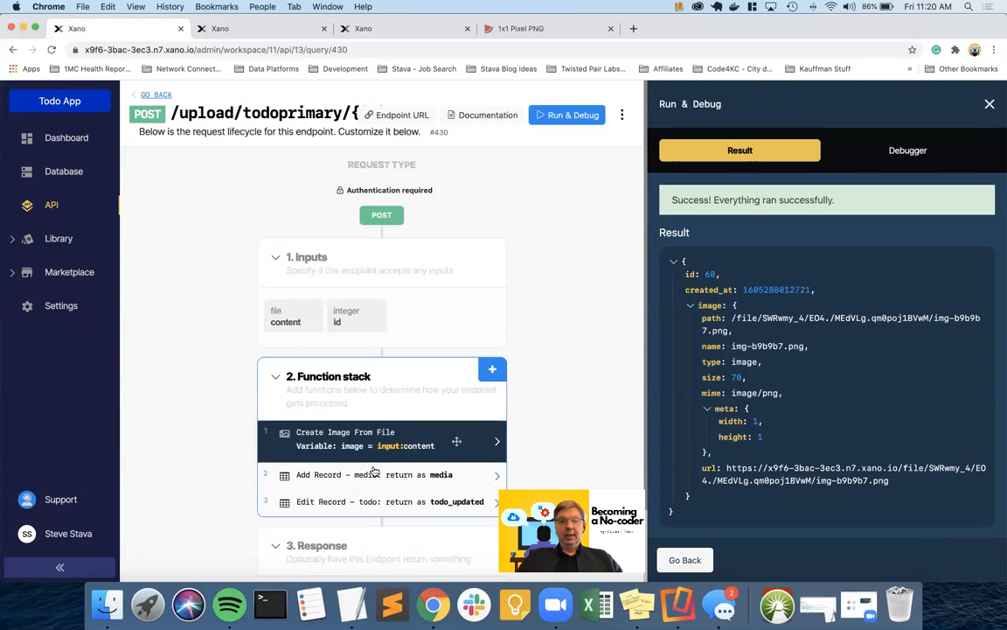
pyautogui.scroll(-2, 411, 464)
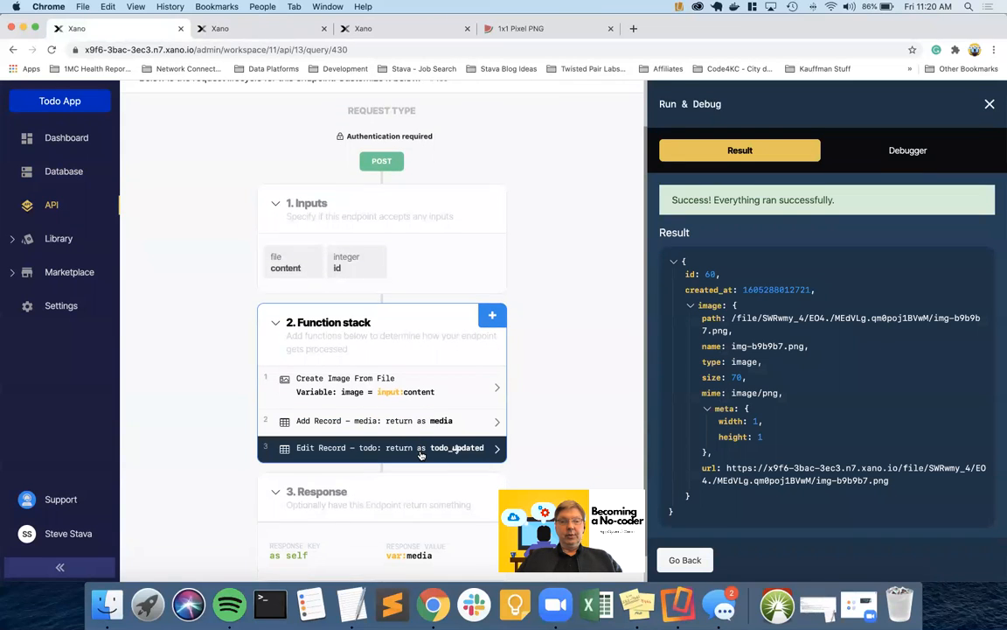
pyautogui.scroll(-1, 420, 456)
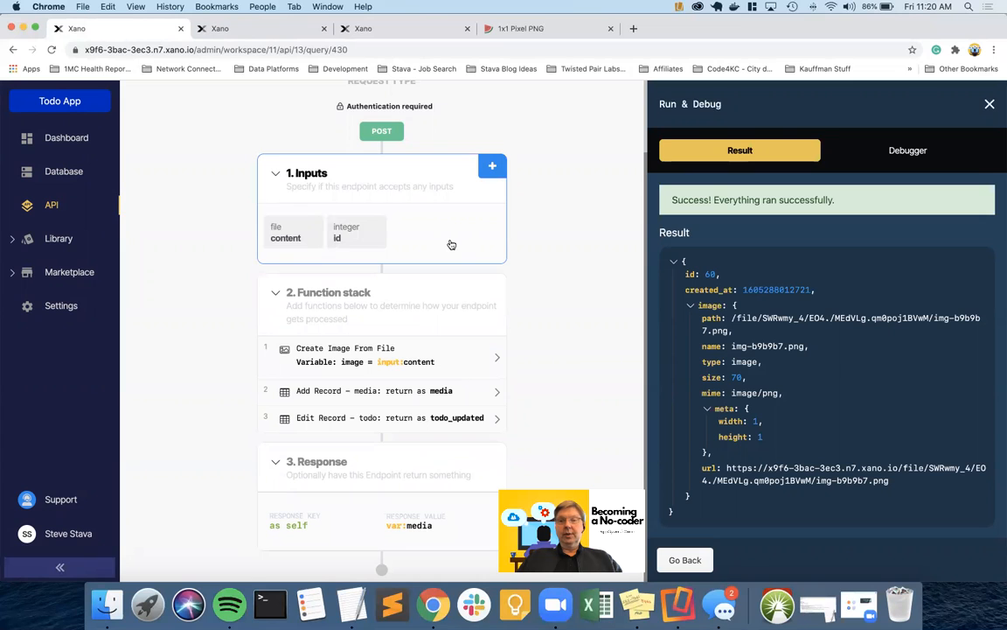
# Verify that todo 1's media_id is 60 and media record 60 holds img-b9b9b7.png
pyautogui.click(291, 27)
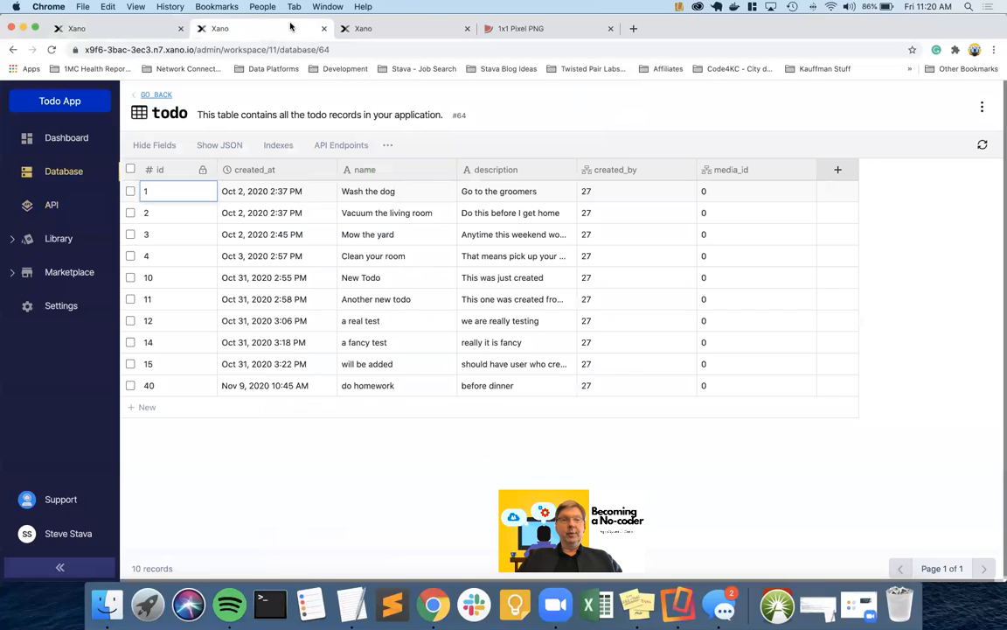
pyautogui.click(982, 146)
pyautogui.click(154, 94)
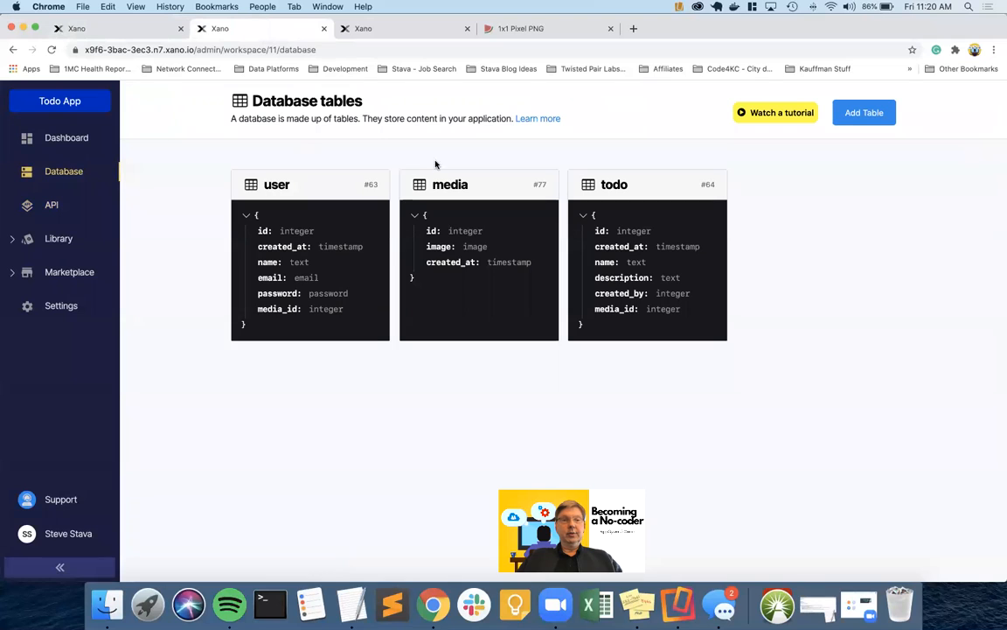
pyautogui.click(477, 185)
pyautogui.scroll(-3, 338, 320)
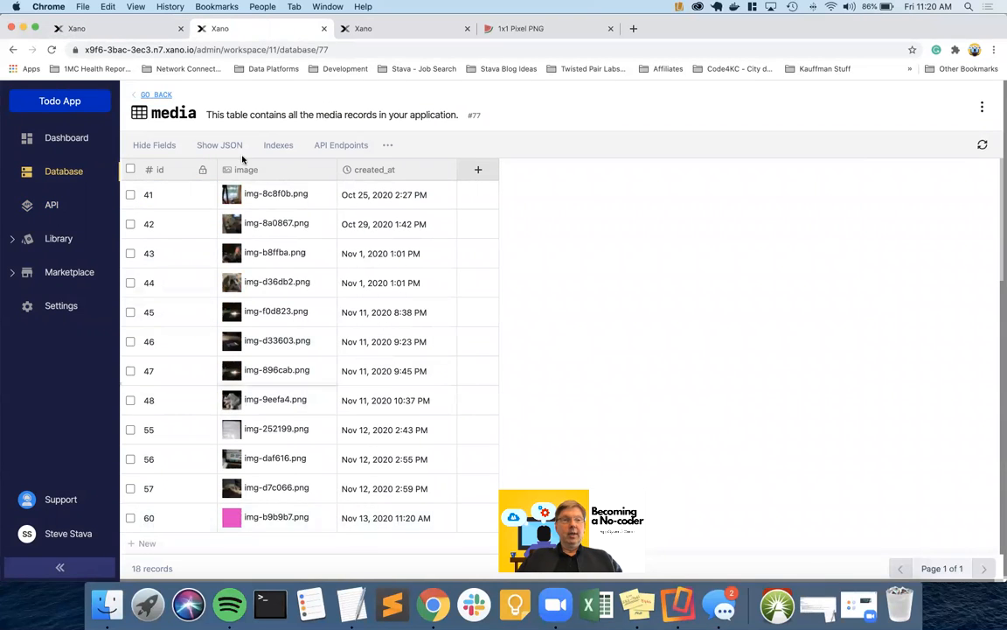
pyautogui.click(138, 29)
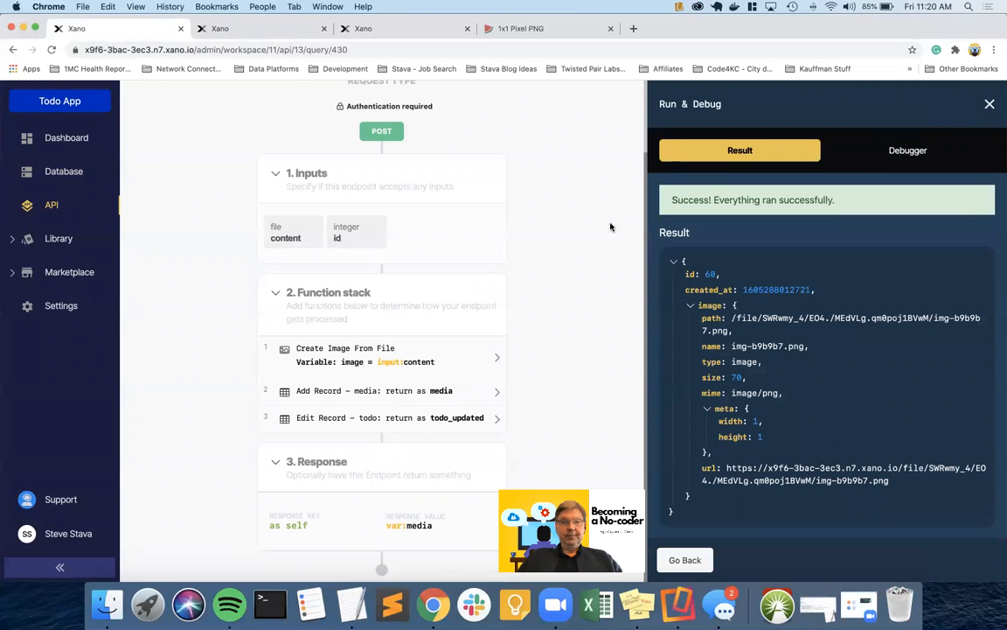
# Make the endpoint response return todo_updated instead of media and save the query
pyautogui.click(989, 105)
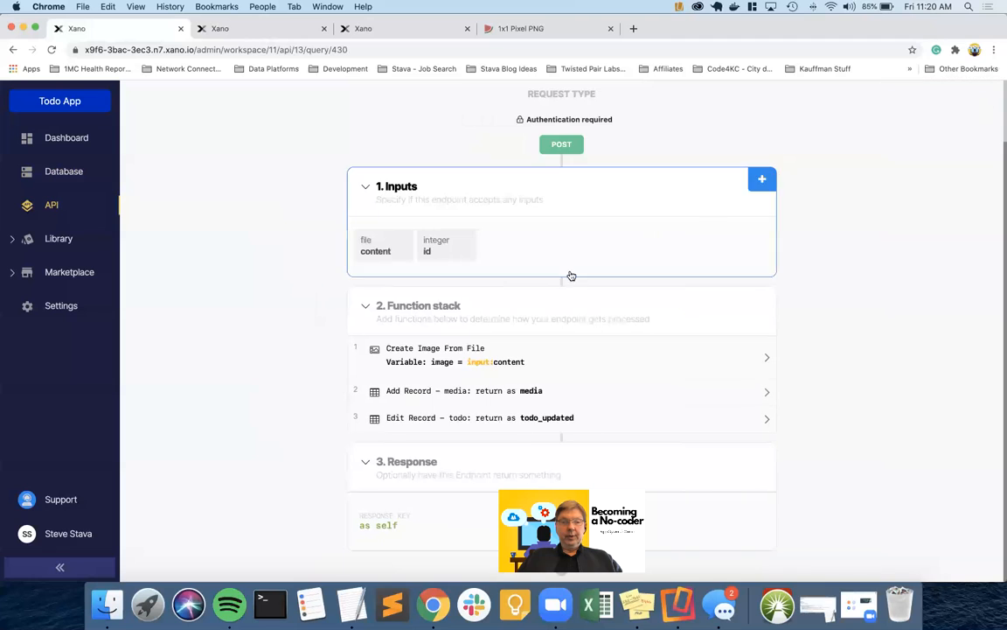
pyautogui.click(705, 523)
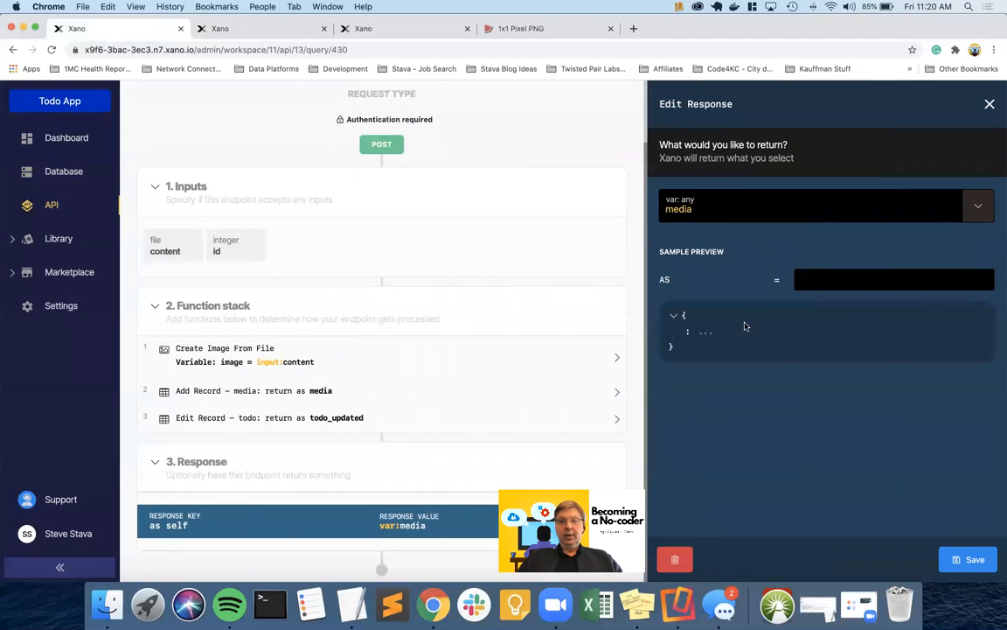
pyautogui.click(977, 205)
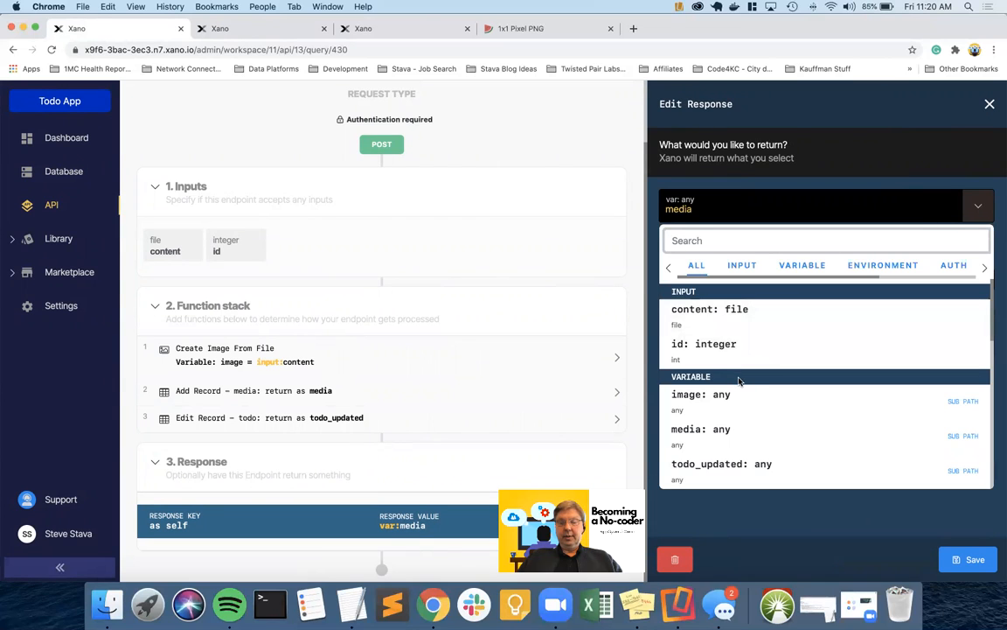
pyautogui.click(710, 465)
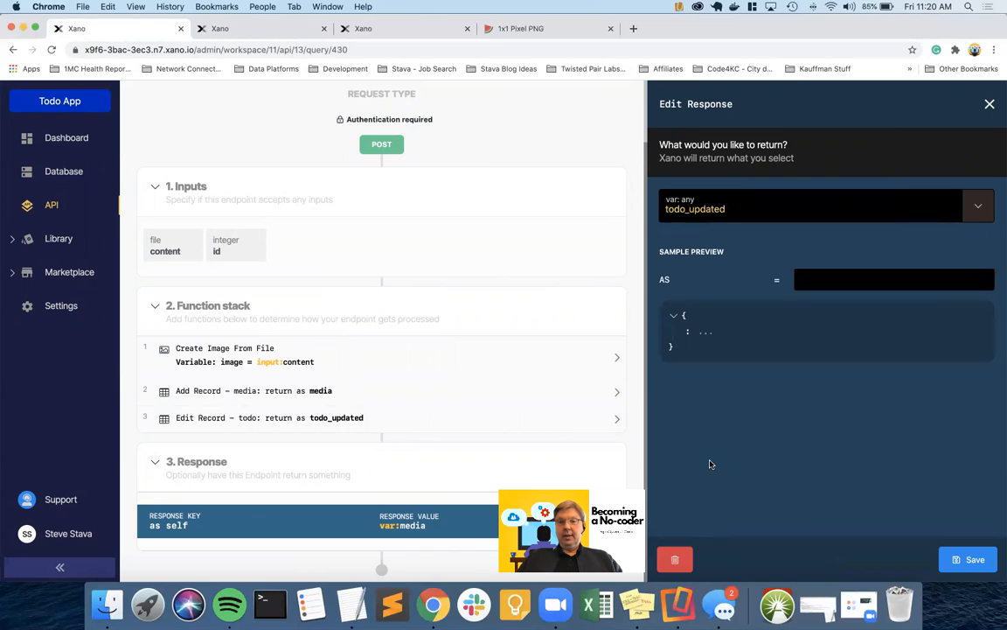
pyautogui.click(966, 559)
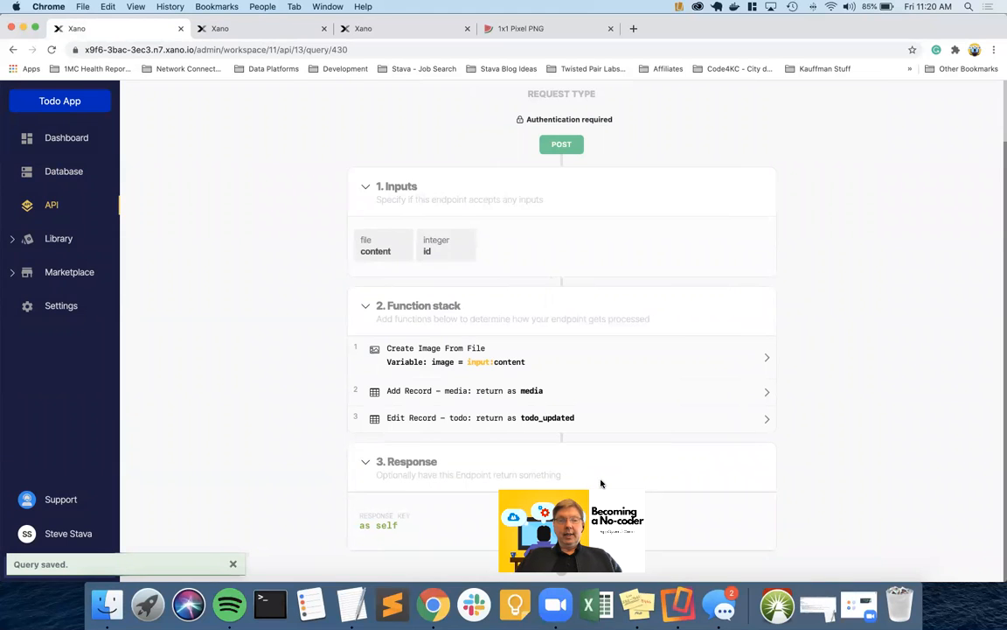
pyautogui.click(557, 419)
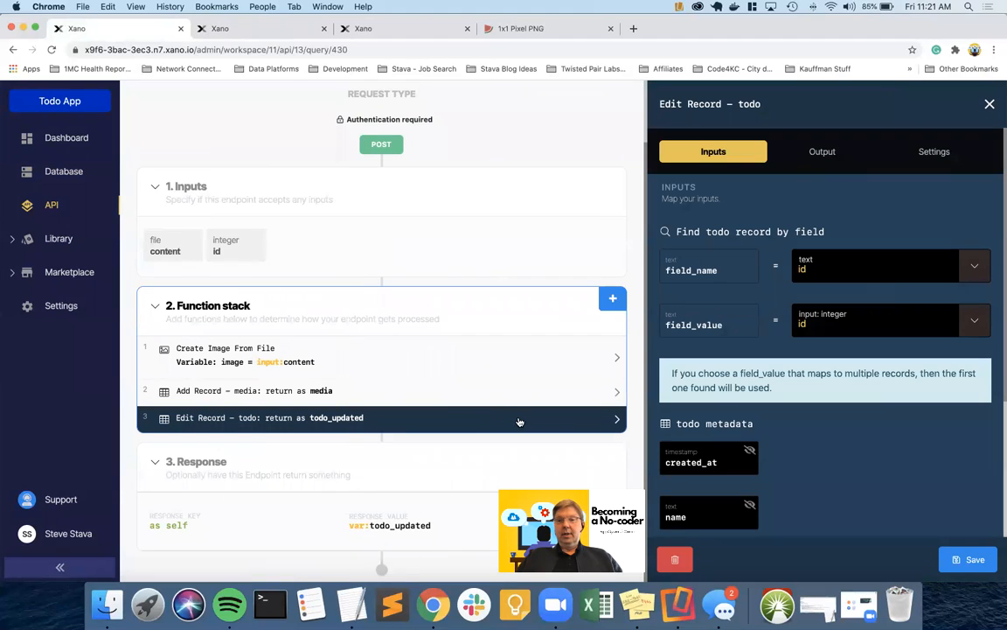
# Create a single-item addon named media on the todo output, linking media_id to media.id
pyautogui.click(823, 153)
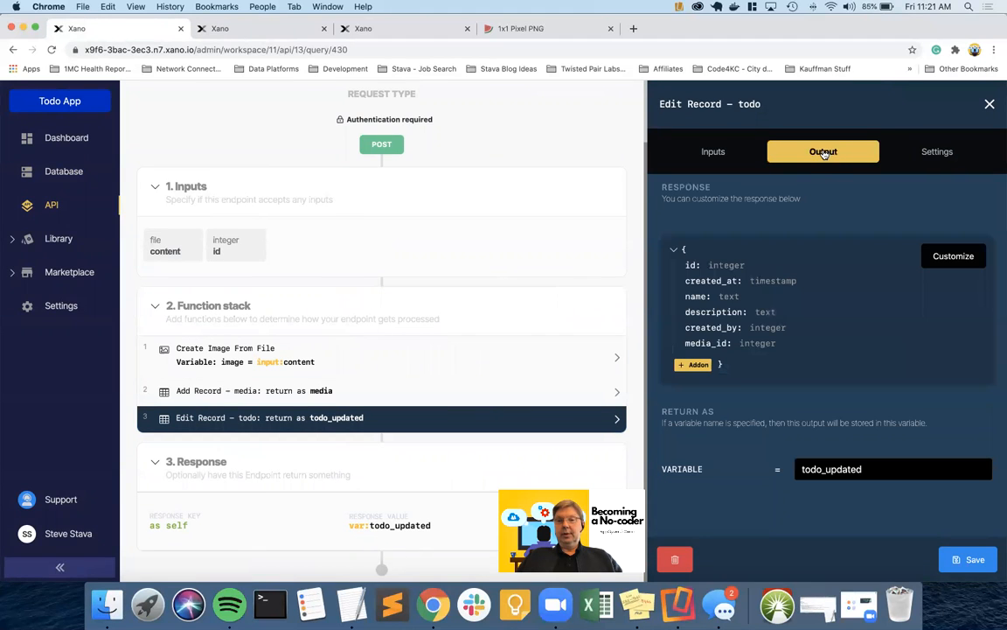
pyautogui.click(698, 366)
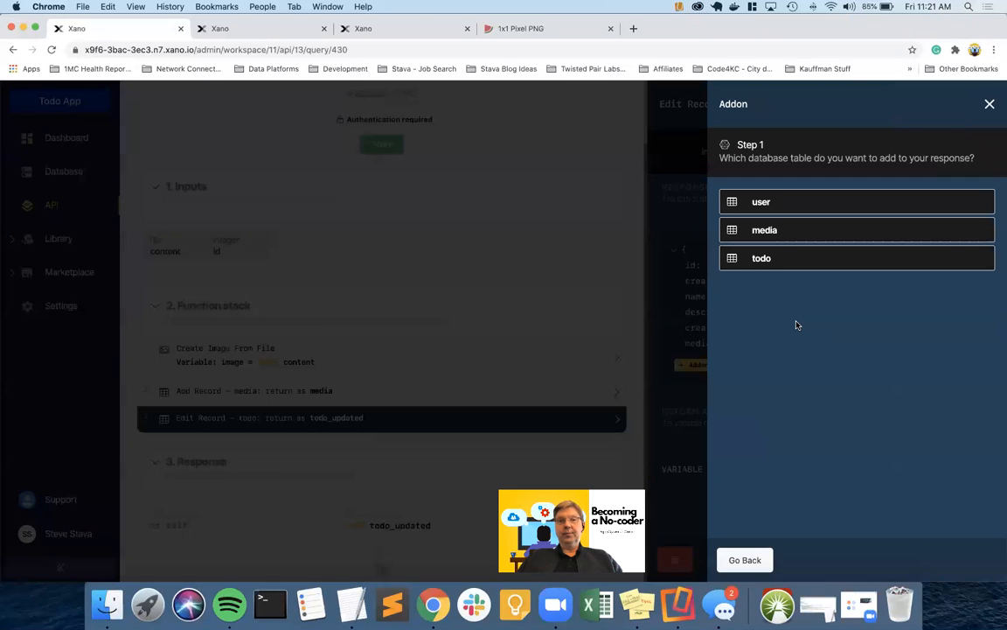
pyautogui.click(769, 259)
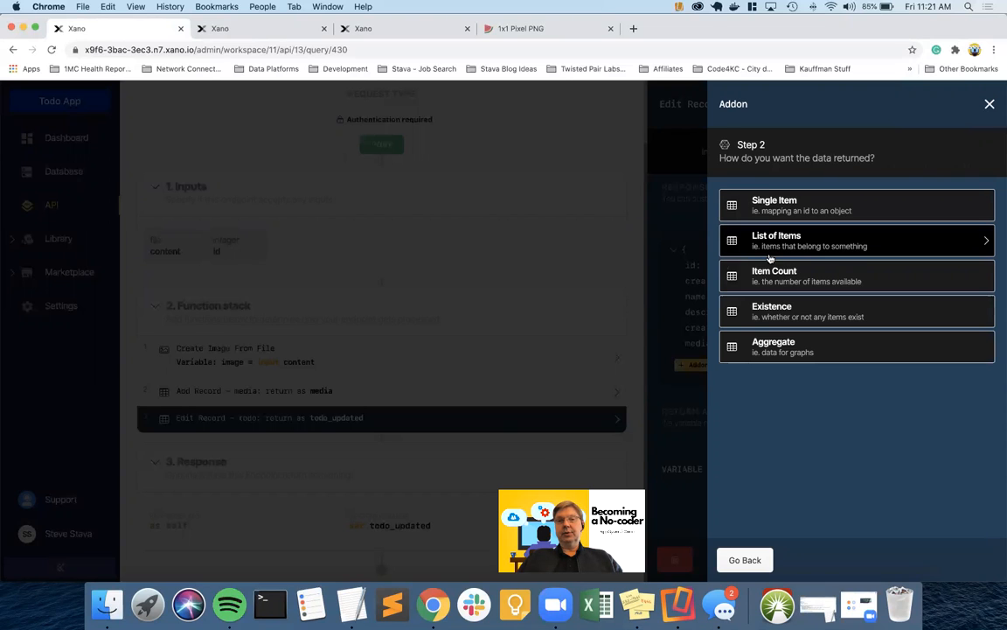
pyautogui.click(990, 104)
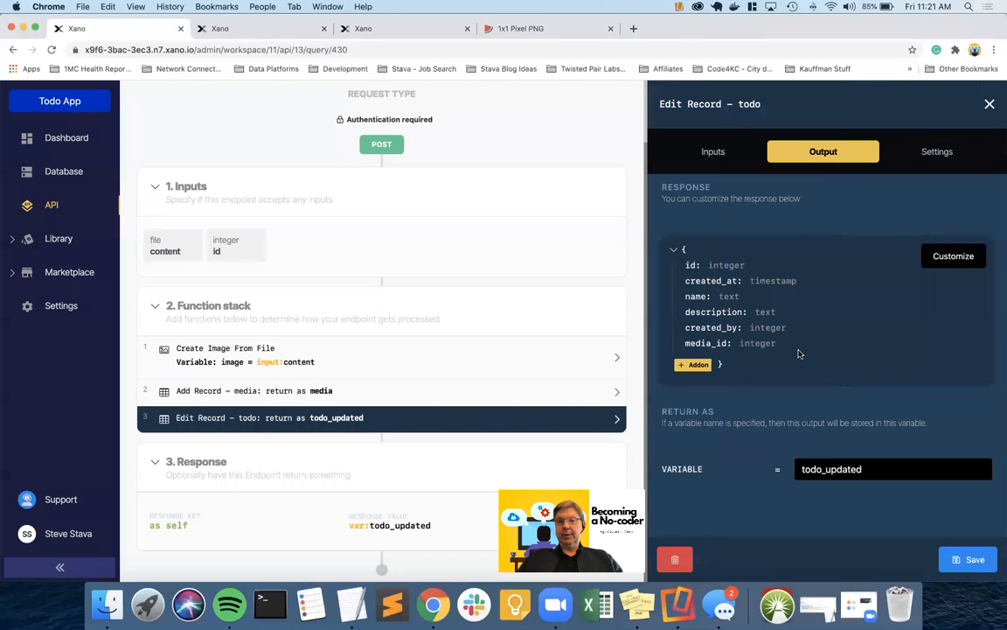
pyautogui.click(697, 365)
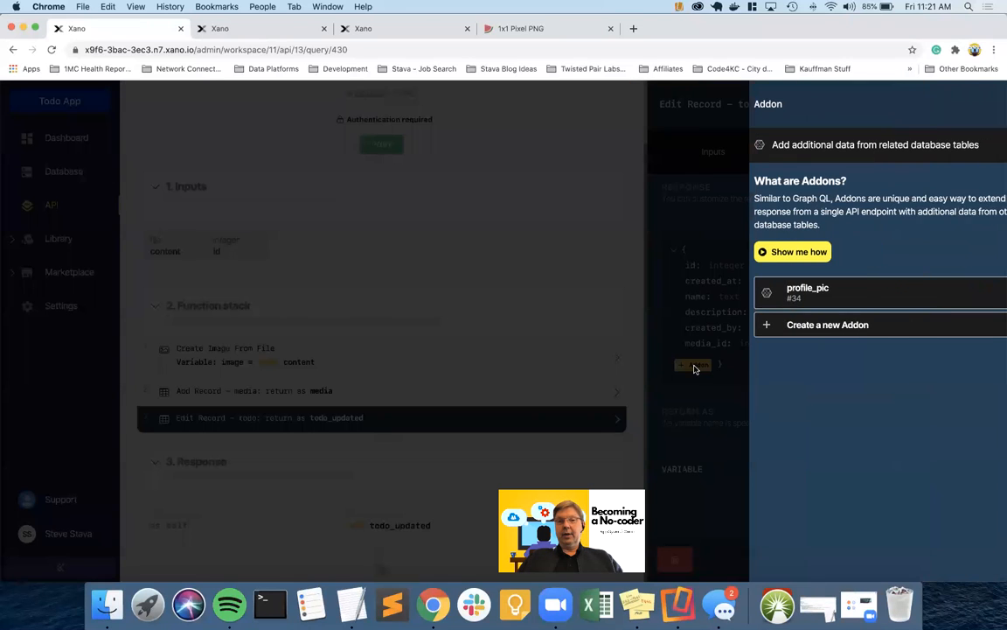
pyautogui.click(792, 324)
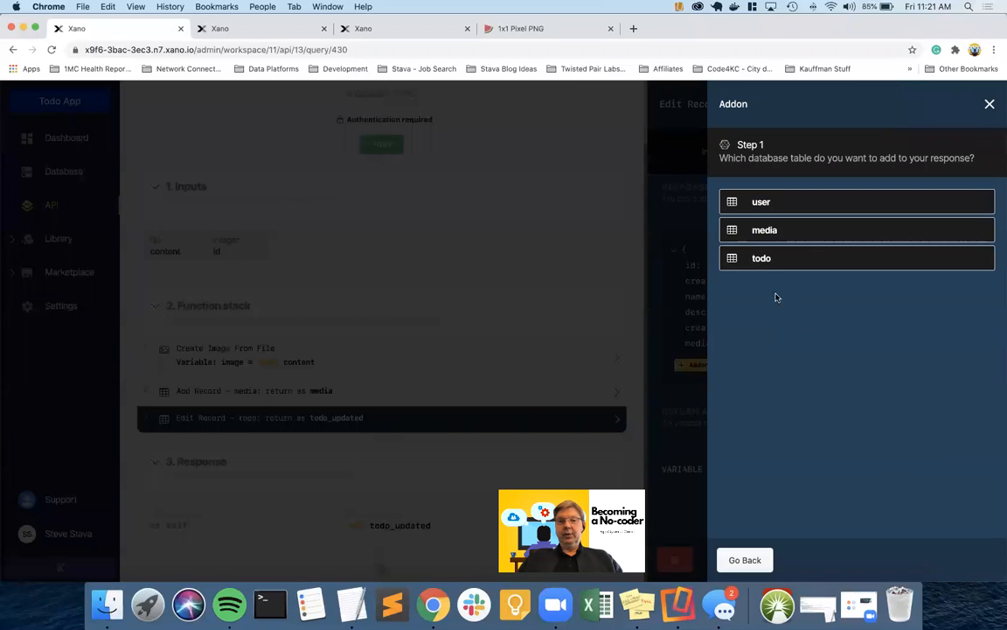
pyautogui.click(769, 230)
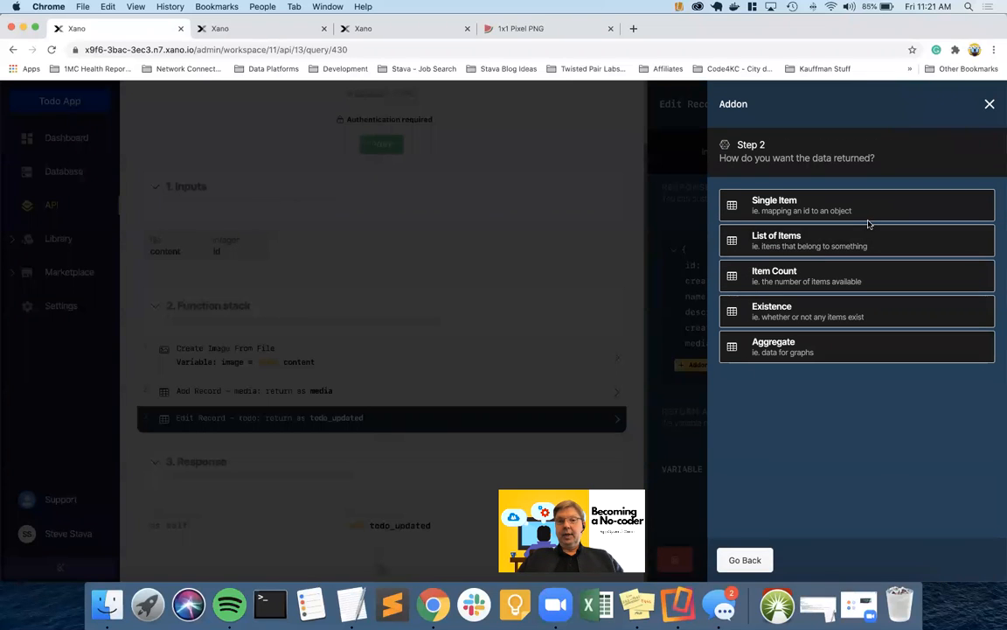
pyautogui.click(808, 205)
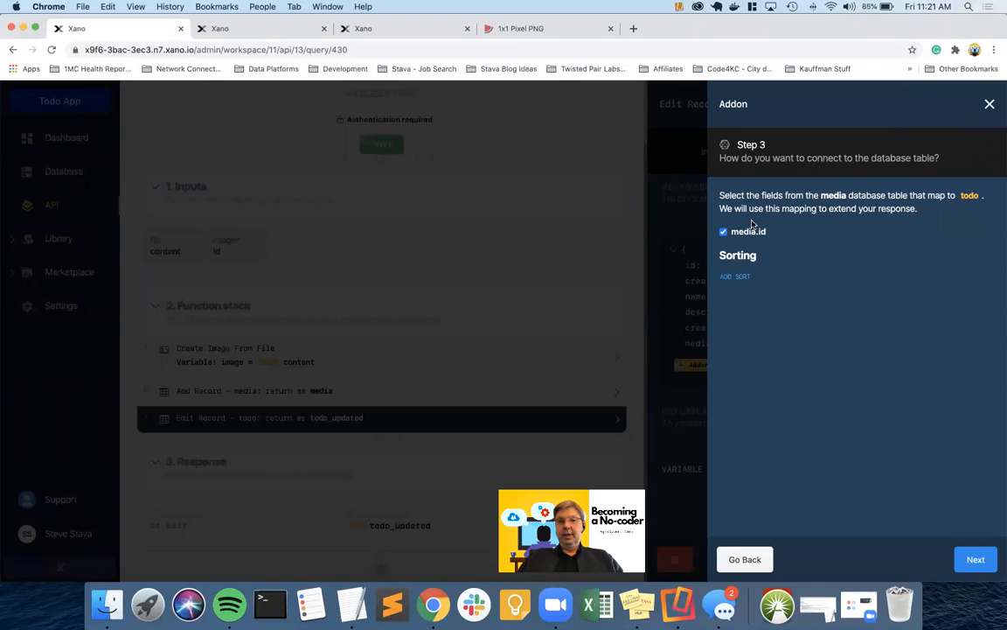
pyautogui.click(973, 560)
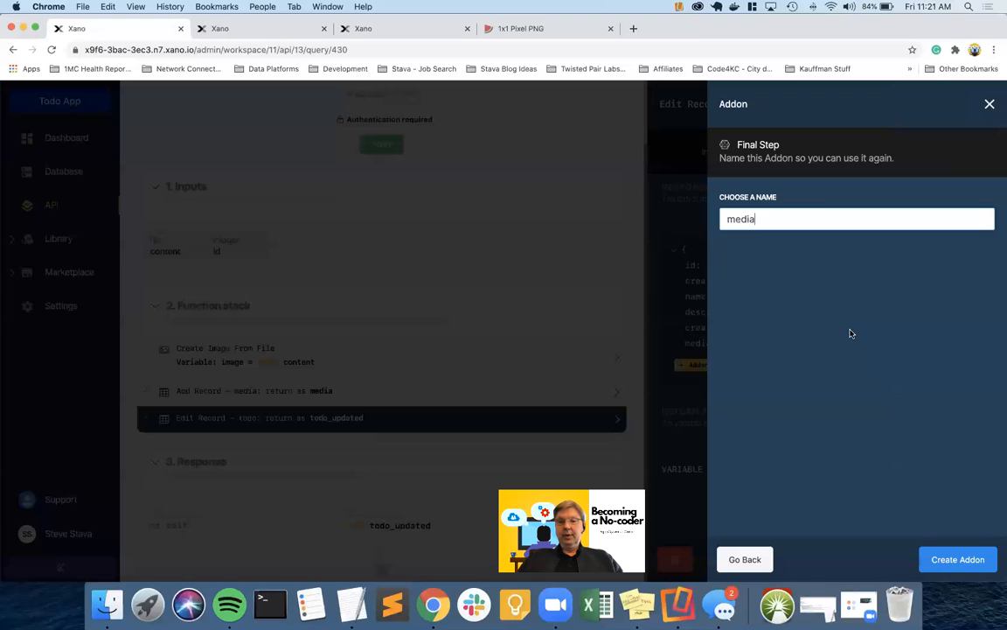
pyautogui.click(957, 562)
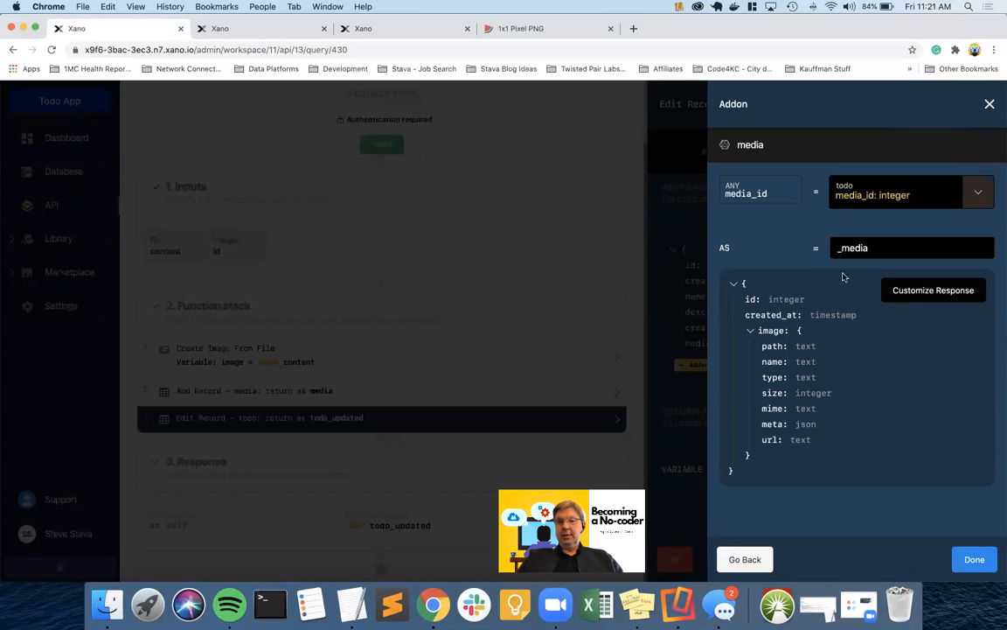
pyautogui.click(975, 562)
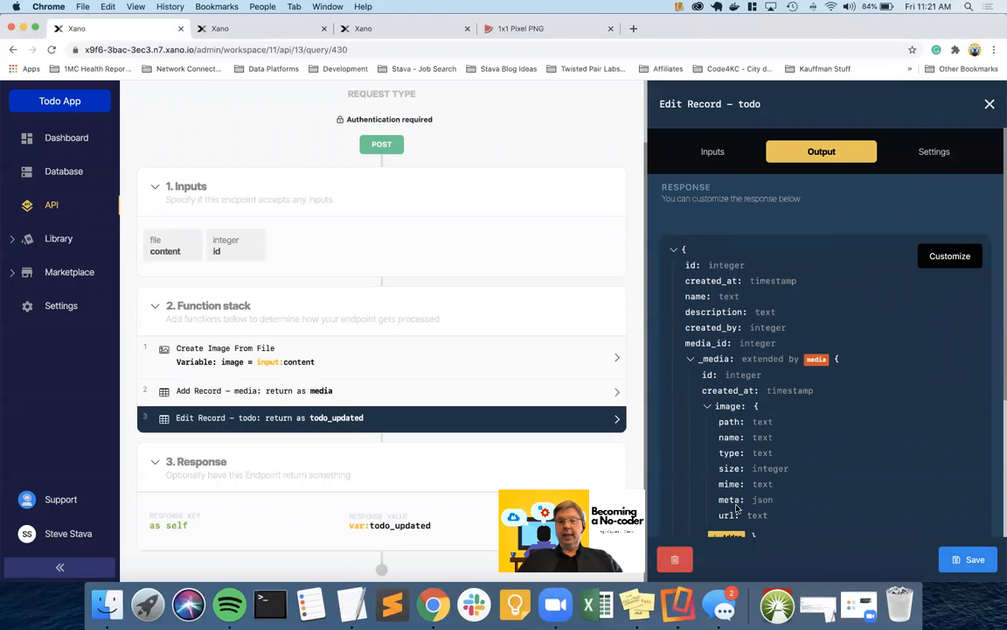
pyautogui.moveTo(719, 515); pyautogui.dragTo(785, 519)
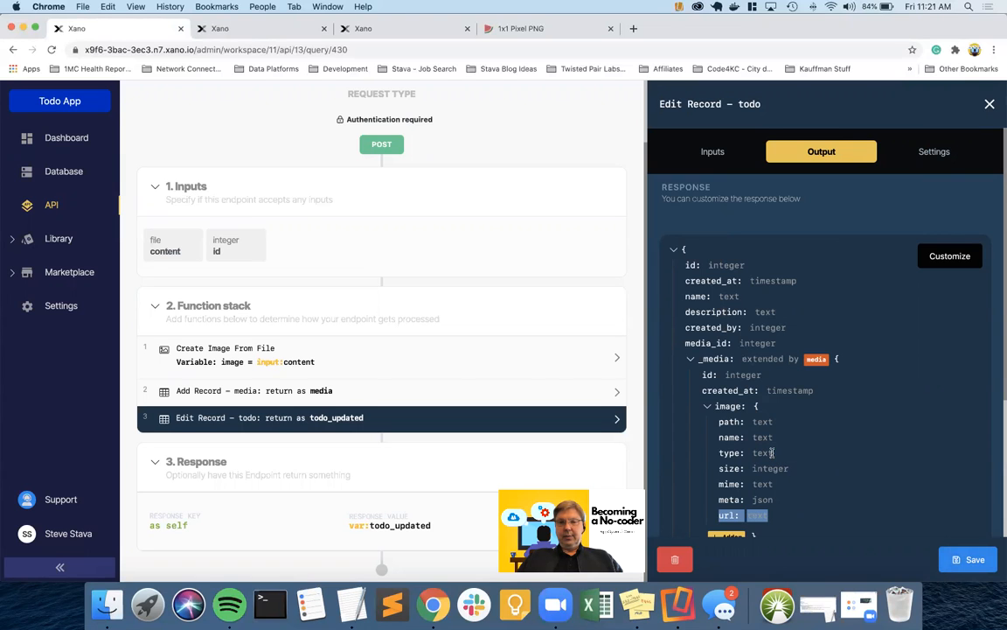
pyautogui.click(953, 255)
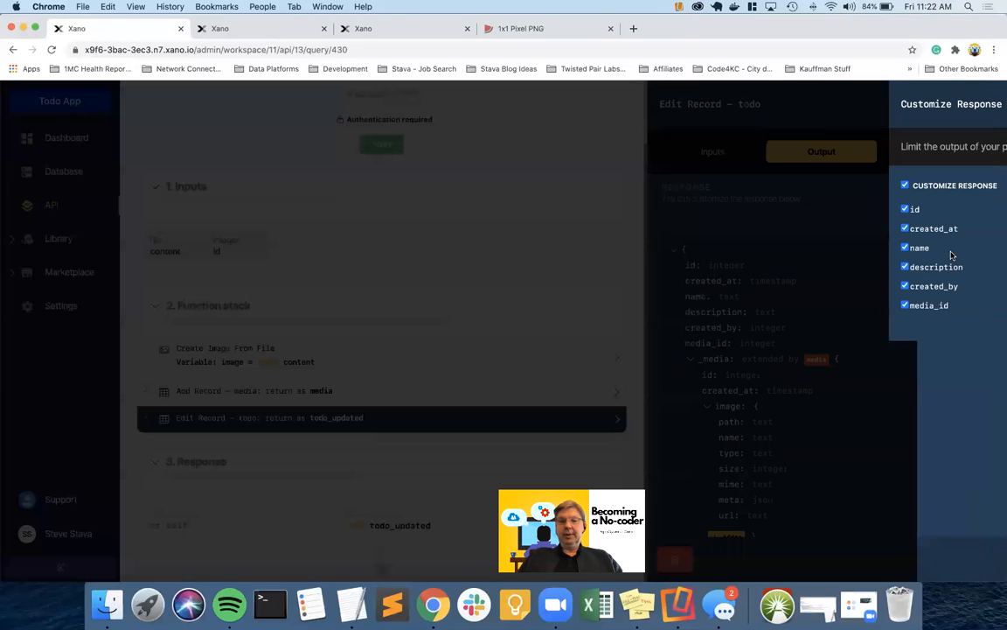
pyautogui.click(814, 209)
pyautogui.click(814, 229)
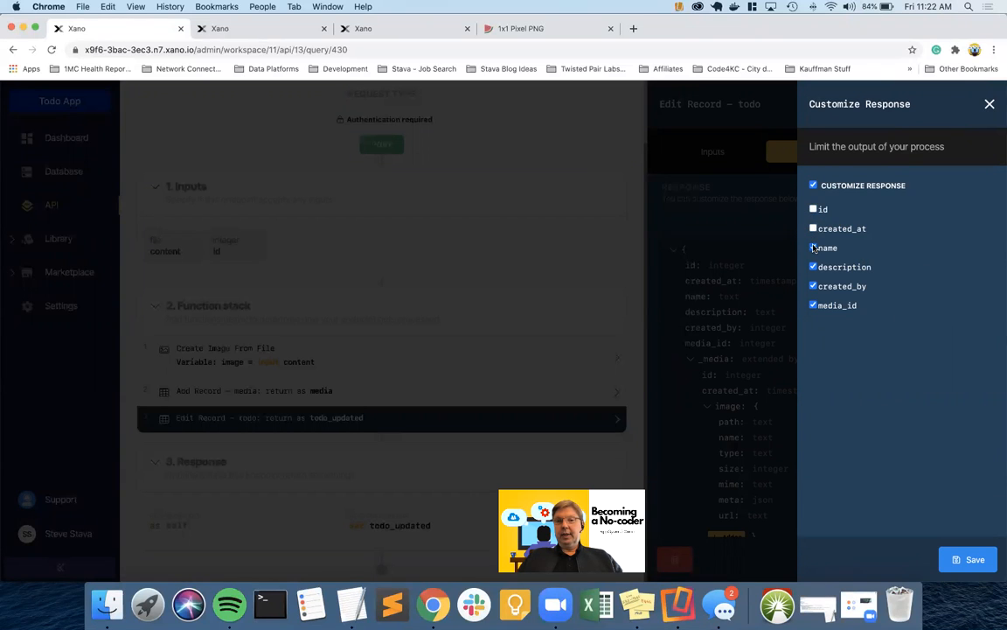
pyautogui.click(813, 250)
pyautogui.click(813, 268)
pyautogui.click(813, 287)
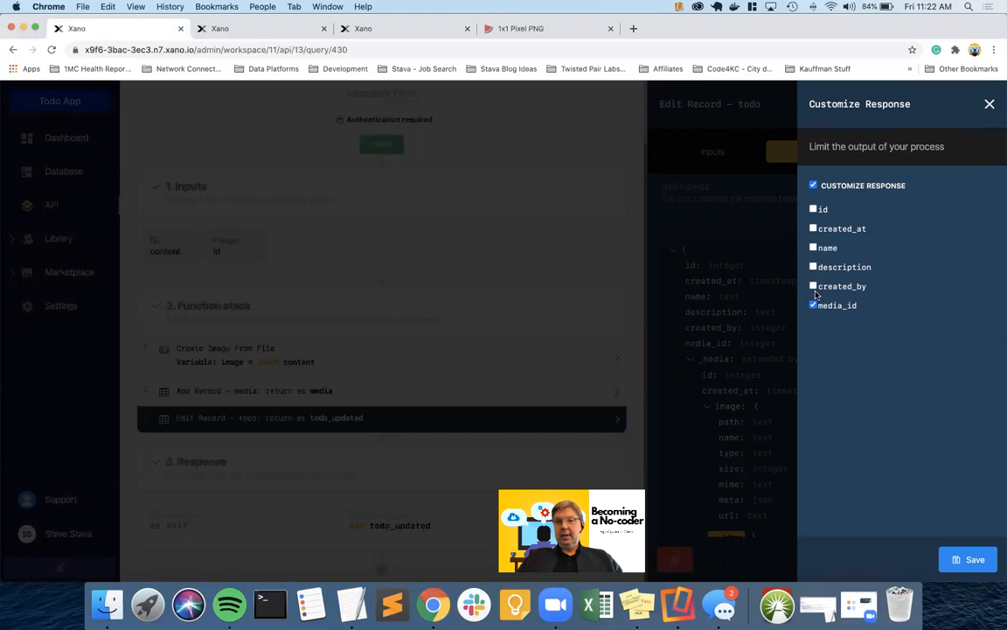
pyautogui.click(814, 187)
pyautogui.click(814, 186)
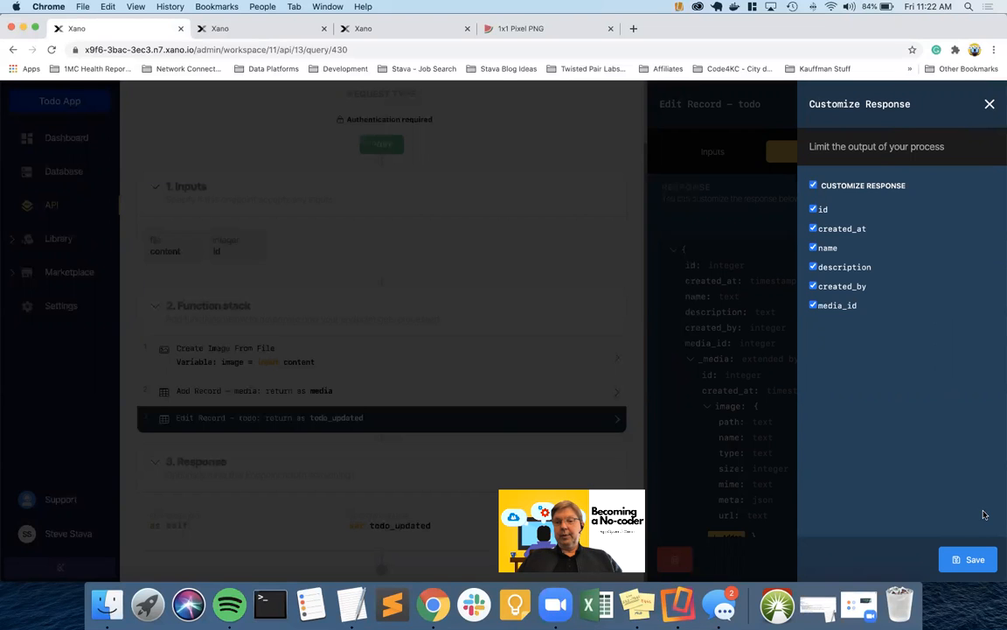
pyautogui.click(972, 558)
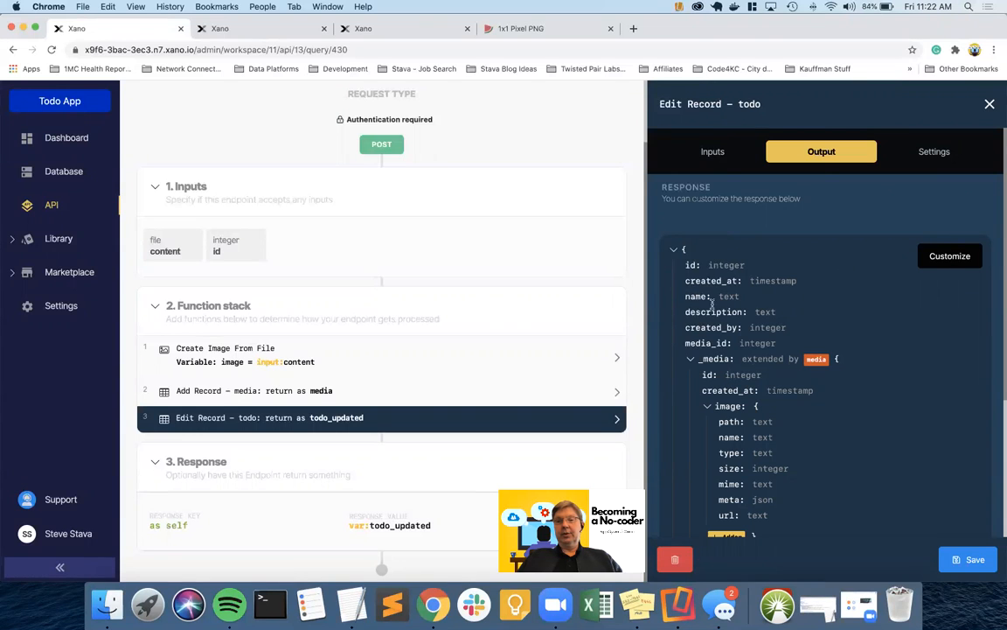
# Open Customize Response for the media addon and try different selections of its output fields
pyautogui.click(815, 360)
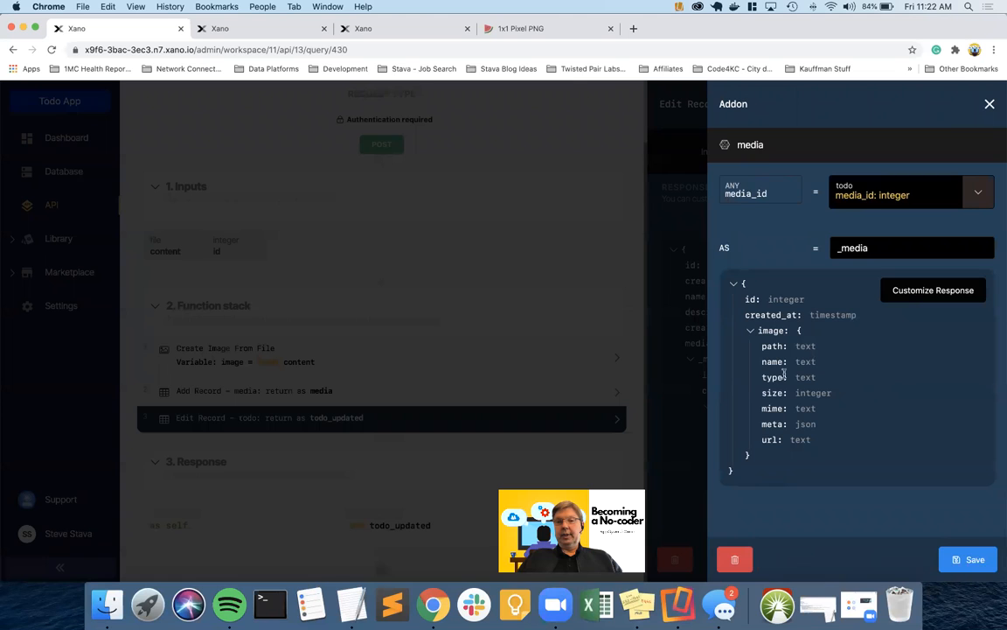
pyautogui.click(923, 293)
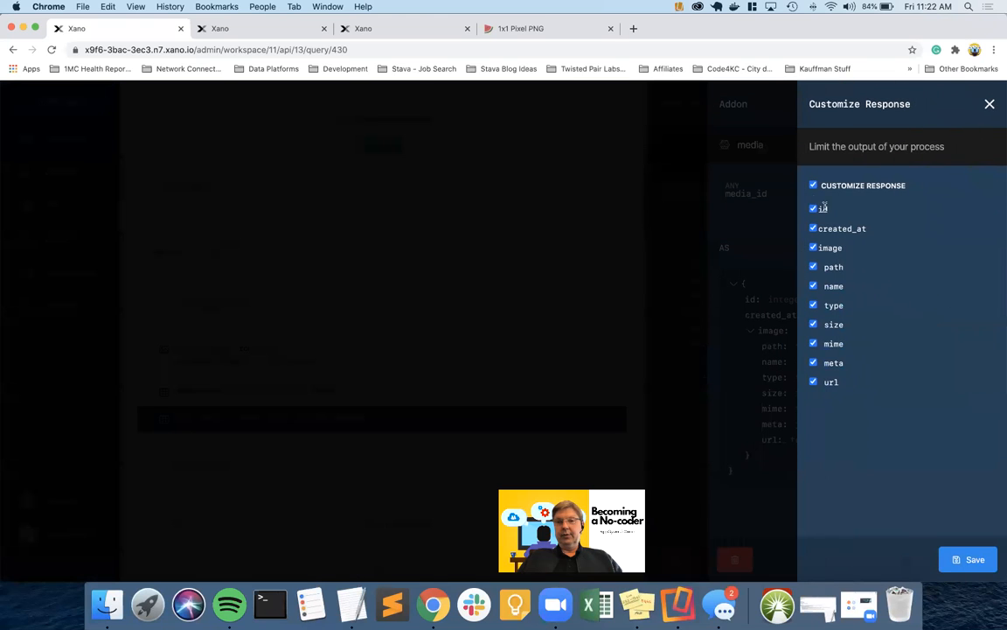
pyautogui.click(814, 186)
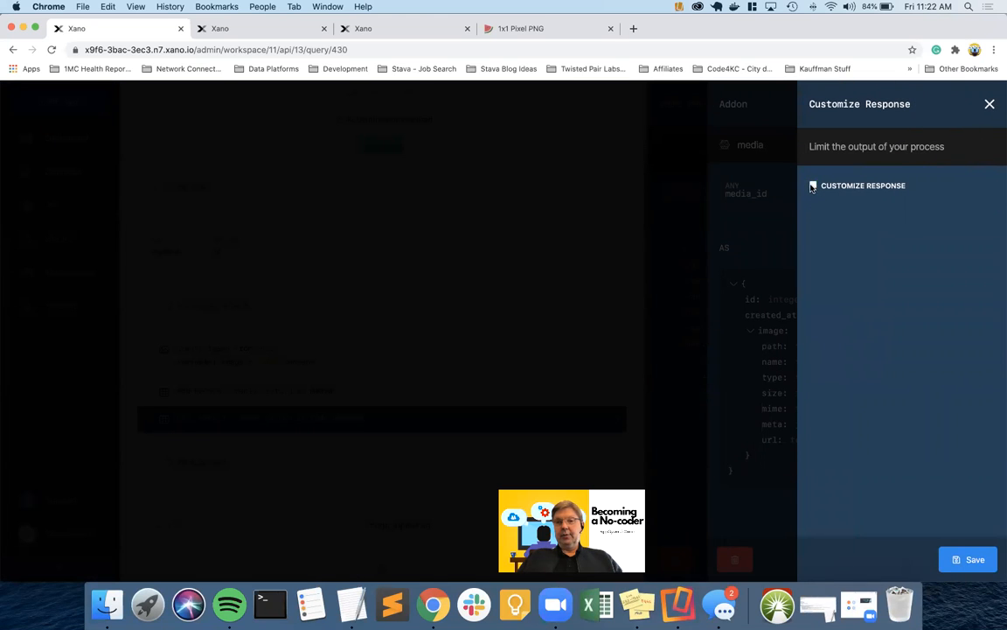
pyautogui.click(813, 186)
pyautogui.click(813, 362)
pyautogui.click(813, 343)
pyautogui.click(813, 323)
pyautogui.click(813, 304)
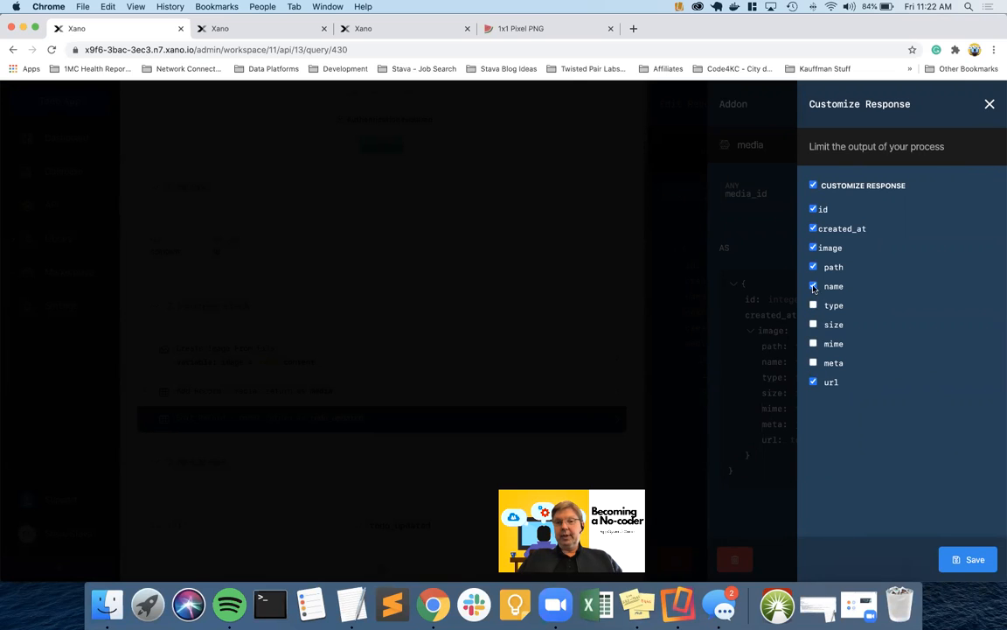
pyautogui.click(813, 285)
pyautogui.click(814, 266)
pyautogui.click(813, 248)
pyautogui.click(813, 229)
pyautogui.click(813, 209)
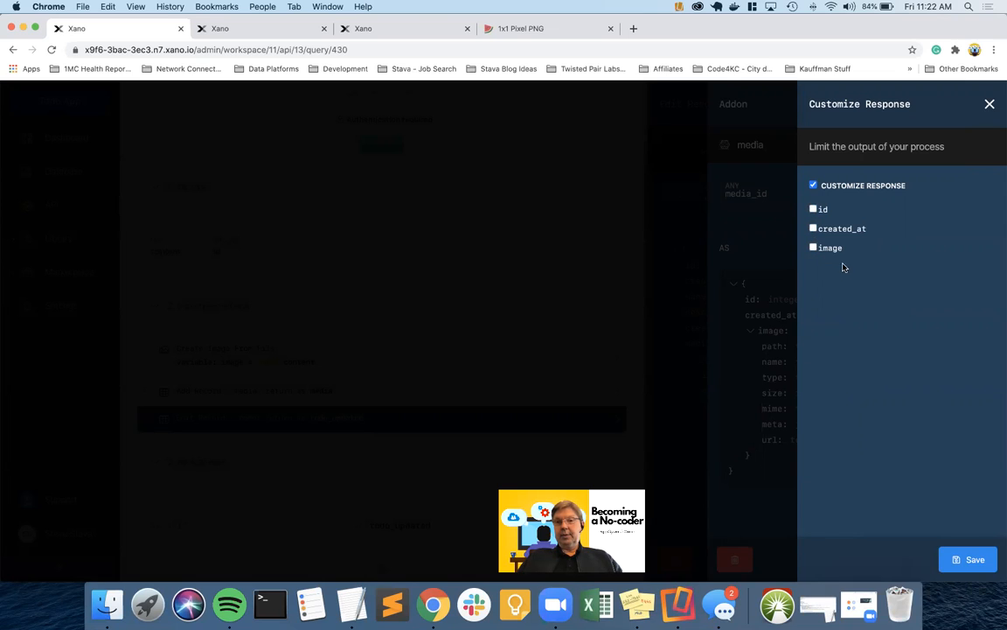
pyautogui.click(813, 209)
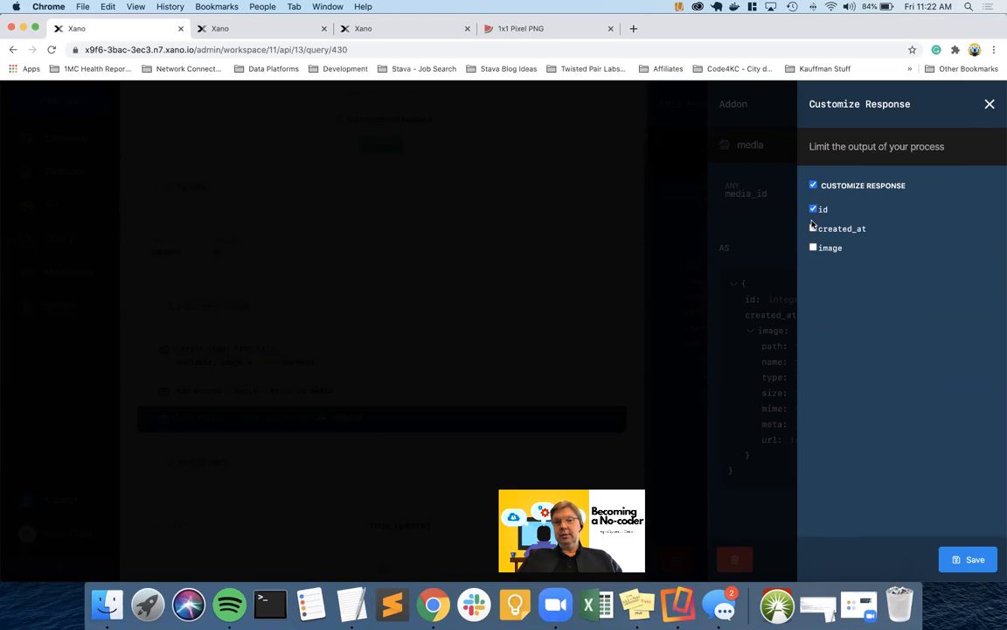
pyautogui.click(813, 229)
pyautogui.click(813, 247)
pyautogui.click(814, 228)
pyautogui.click(814, 210)
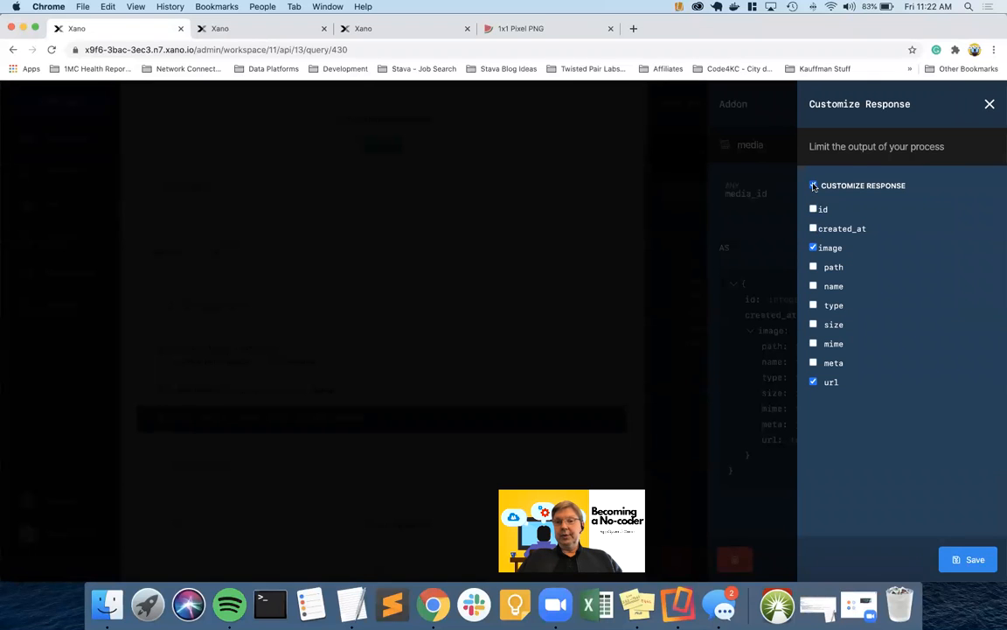
# Keep only image url in the addon's response, then save the addon and the Edit Record – todo step
pyautogui.click(814, 186)
pyautogui.click(814, 186)
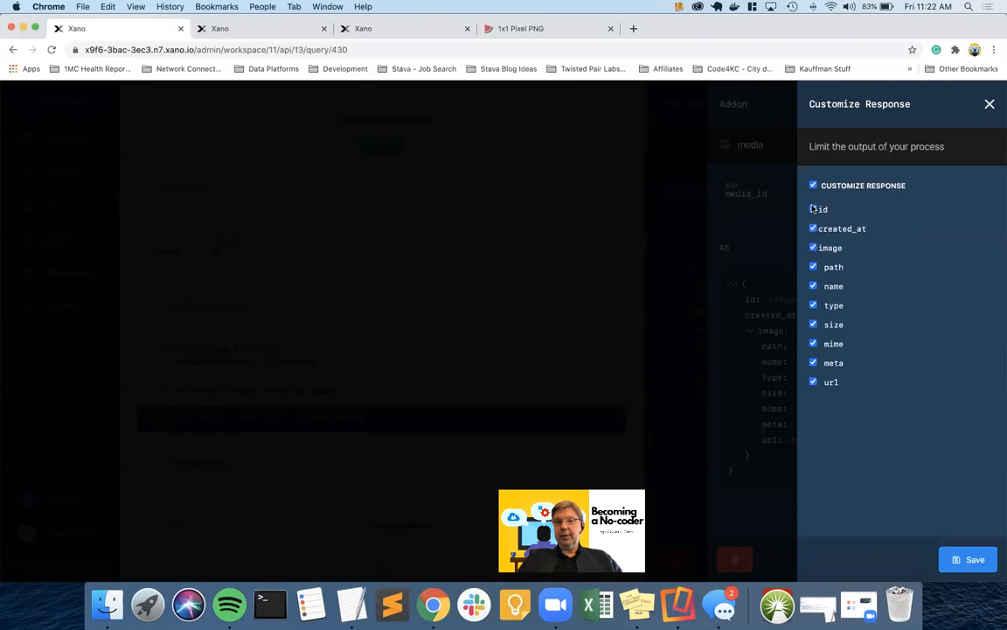
pyautogui.click(813, 209)
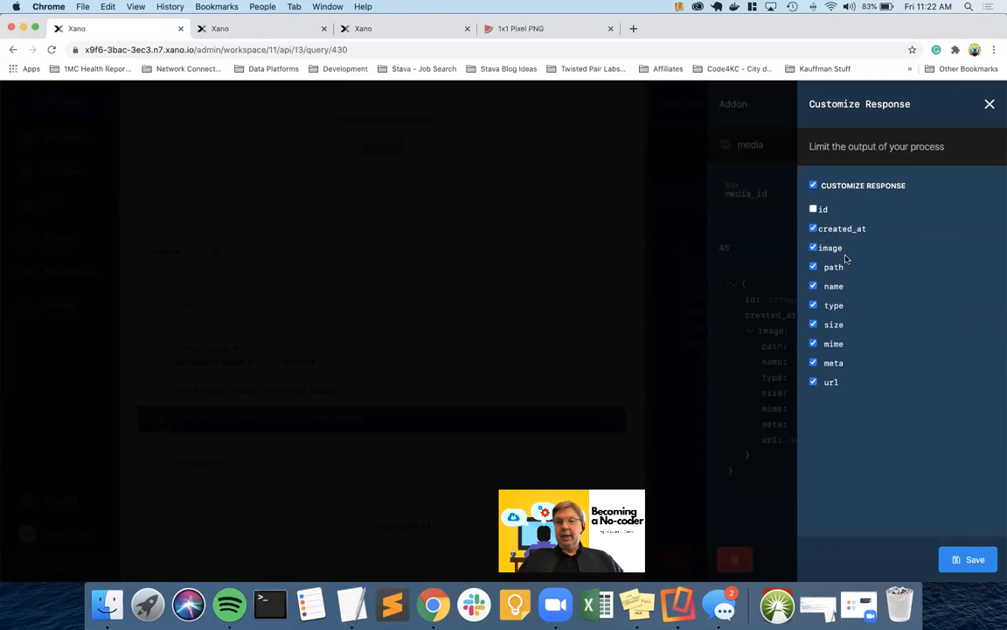
pyautogui.click(813, 362)
pyautogui.click(813, 342)
pyautogui.click(813, 323)
pyautogui.click(813, 304)
pyautogui.click(813, 266)
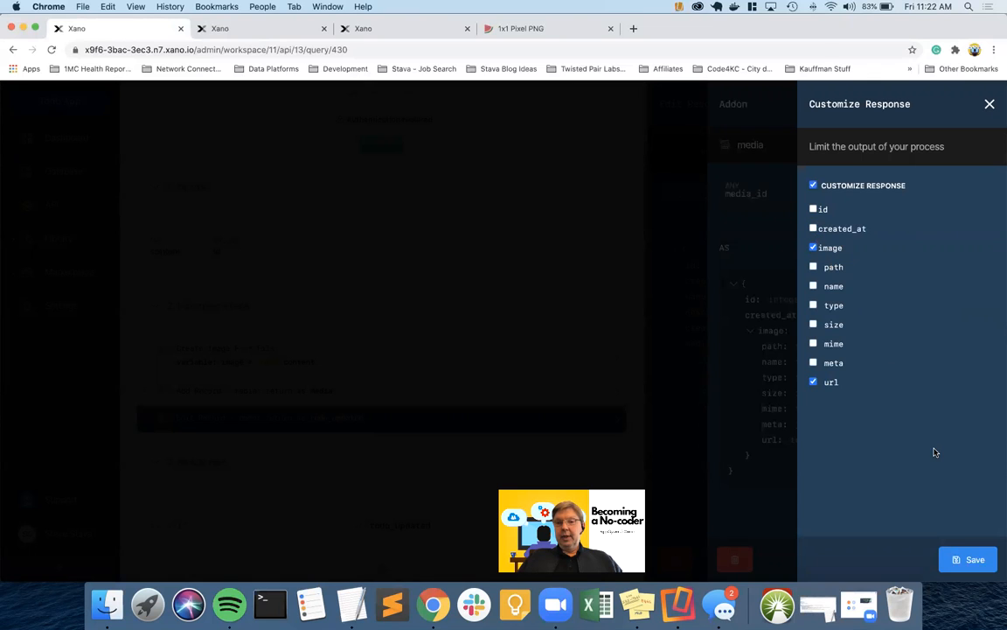
pyautogui.click(975, 560)
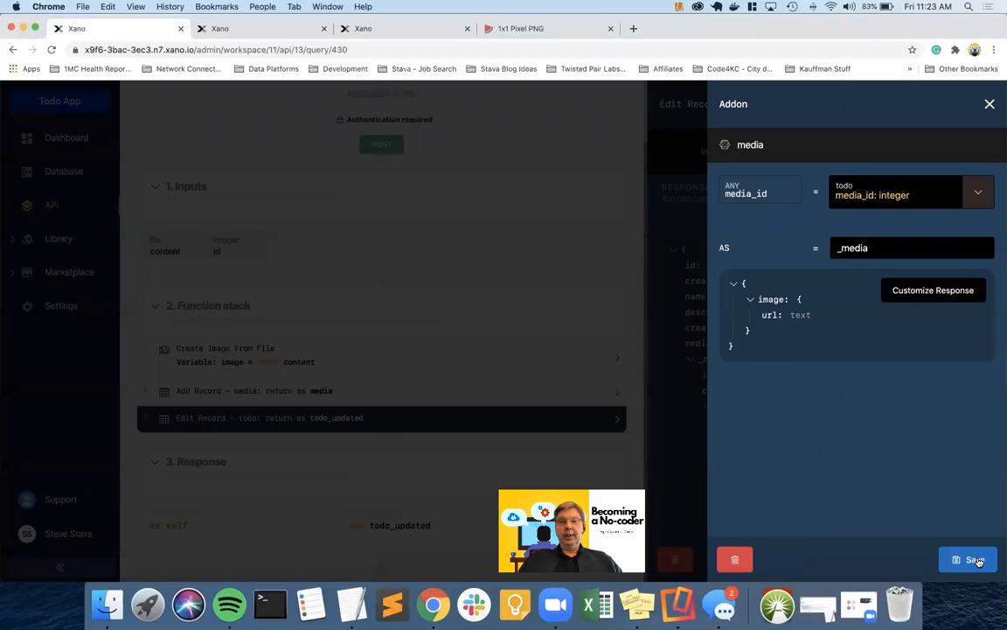
pyautogui.click(975, 559)
pyautogui.click(975, 559)
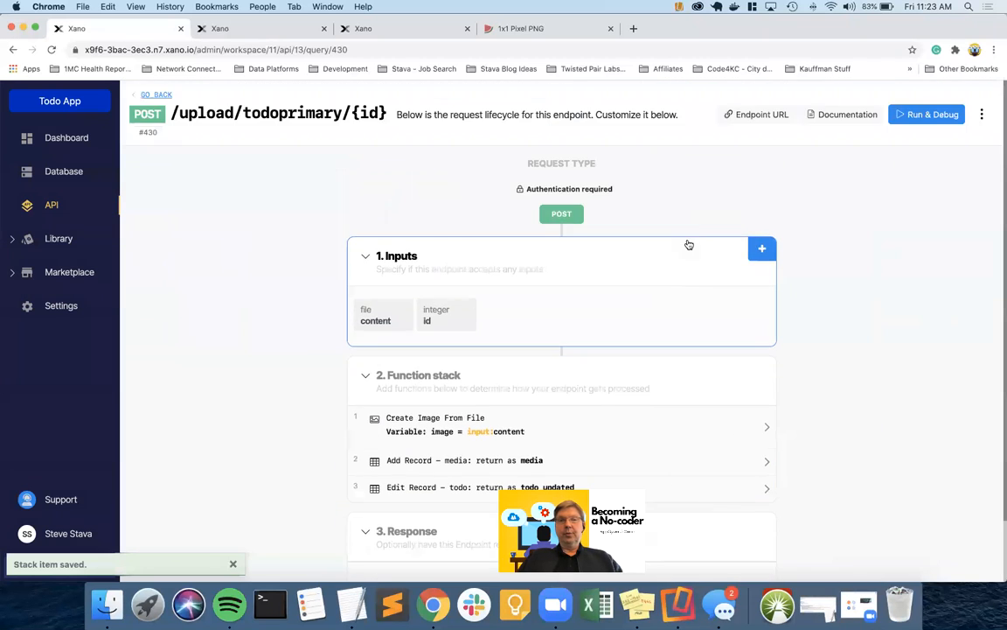
# Run the upload test with the auth token, the PNG data URI as content, and id 2
pyautogui.click(922, 118)
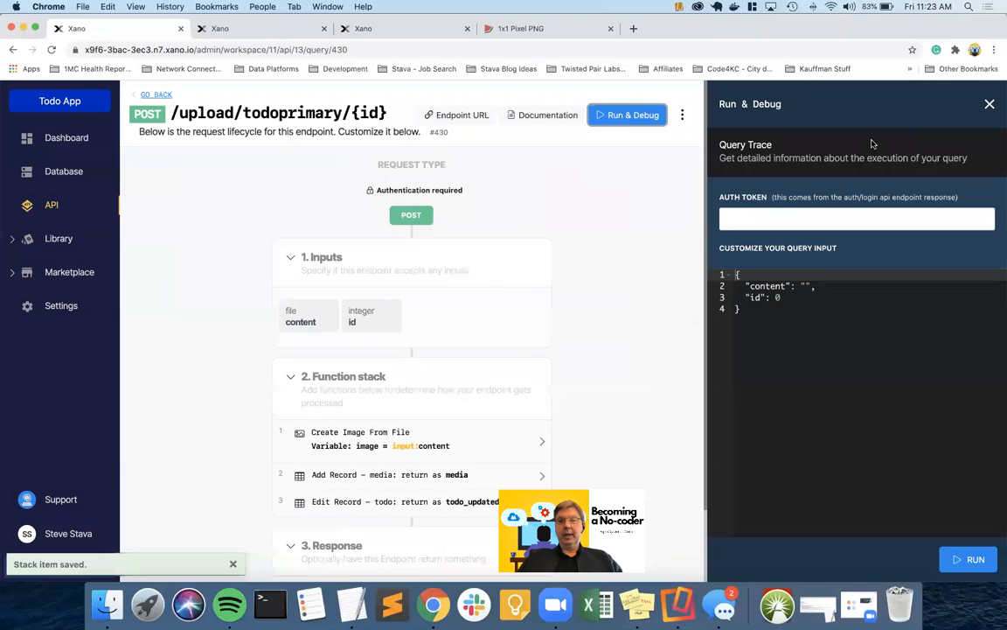
pyautogui.press('super+v')
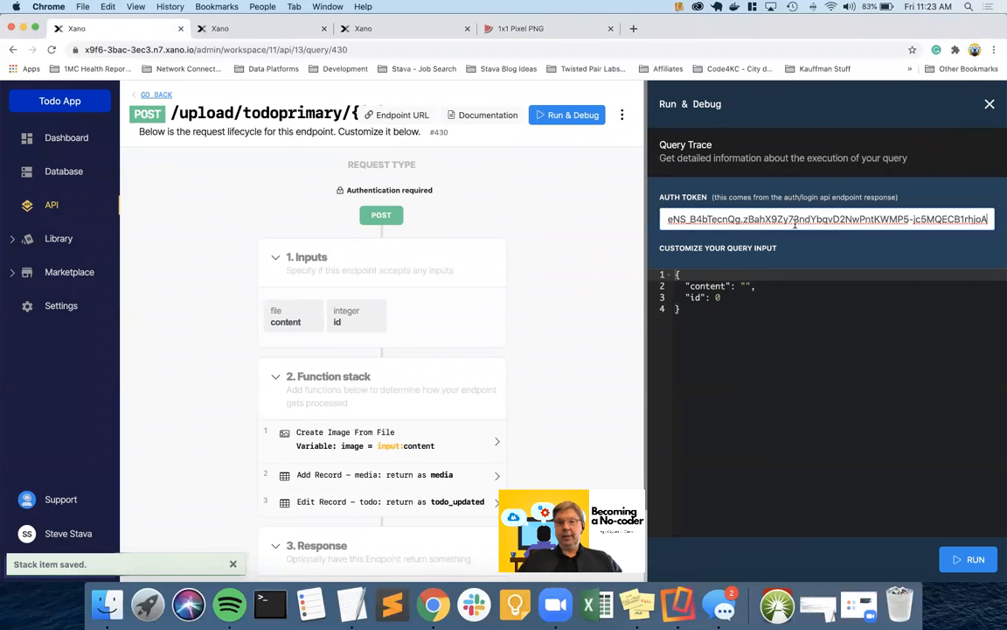
pyautogui.click(556, 34)
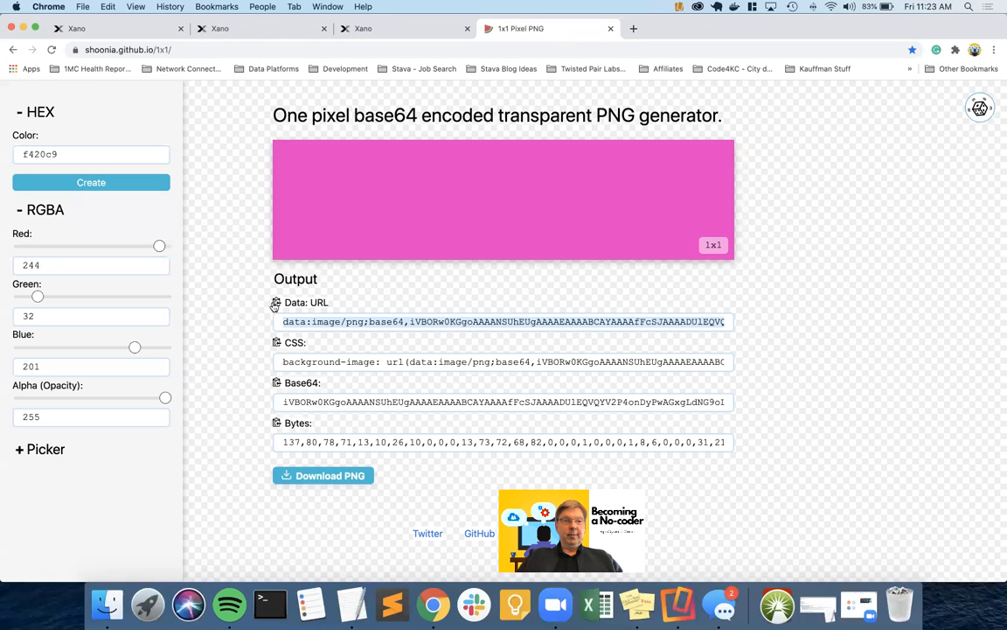
pyautogui.click(138, 29)
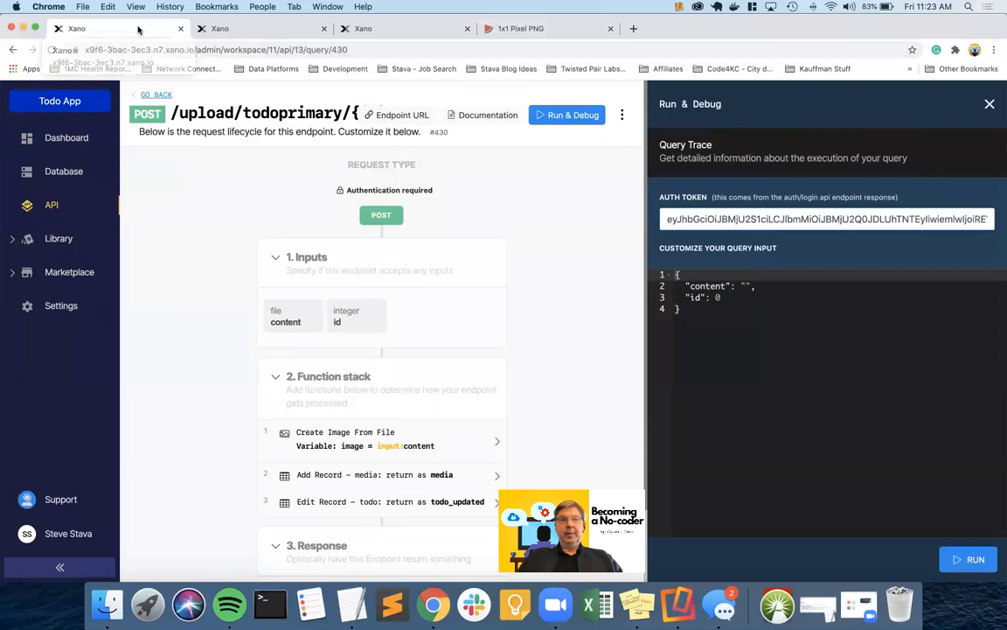
pyautogui.click(725, 297)
pyautogui.click(721, 286)
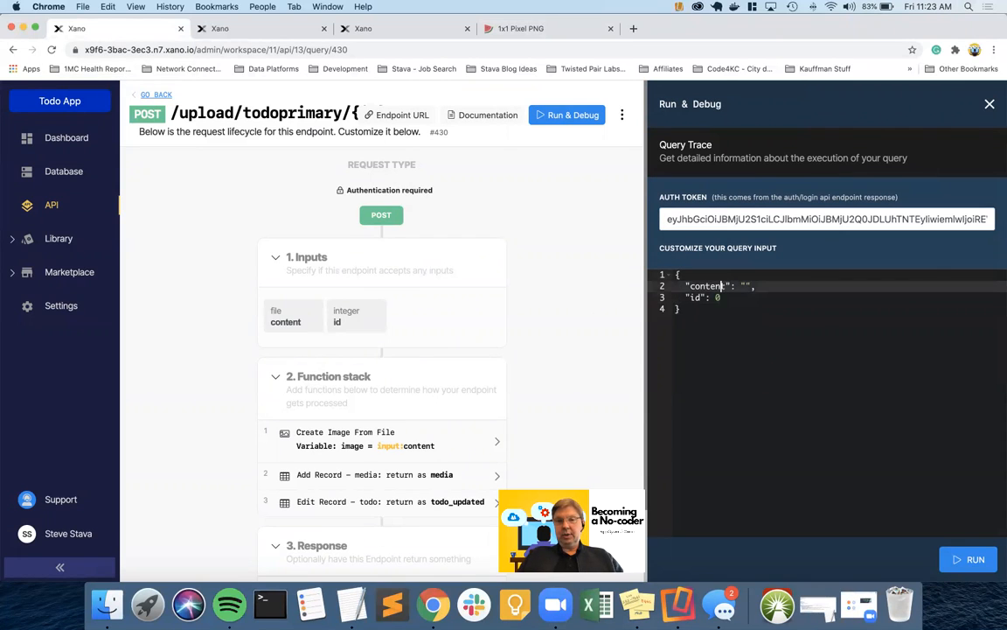
pyautogui.press('super+v')
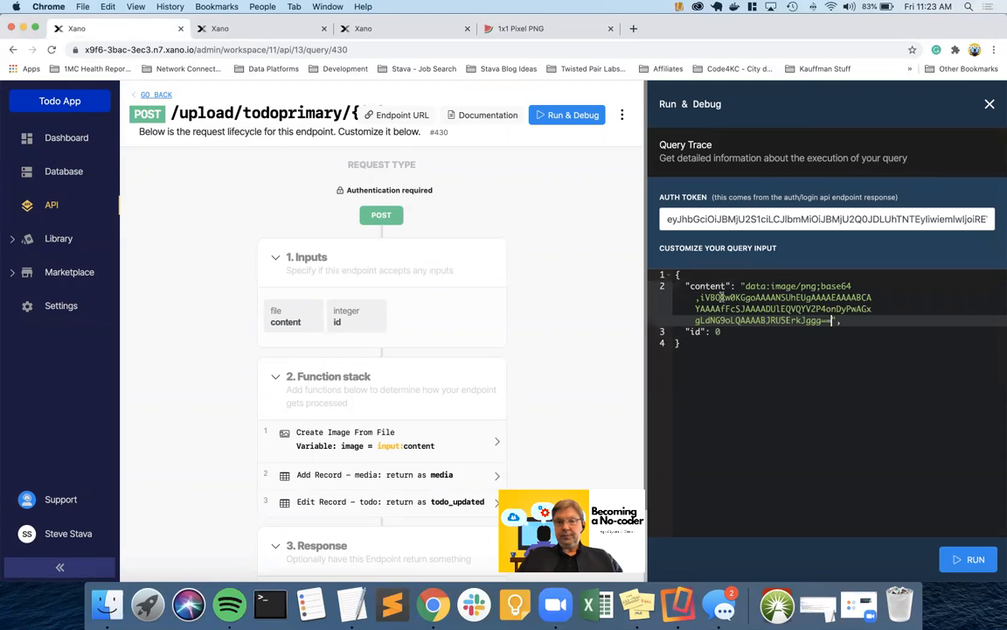
pyautogui.click(725, 332)
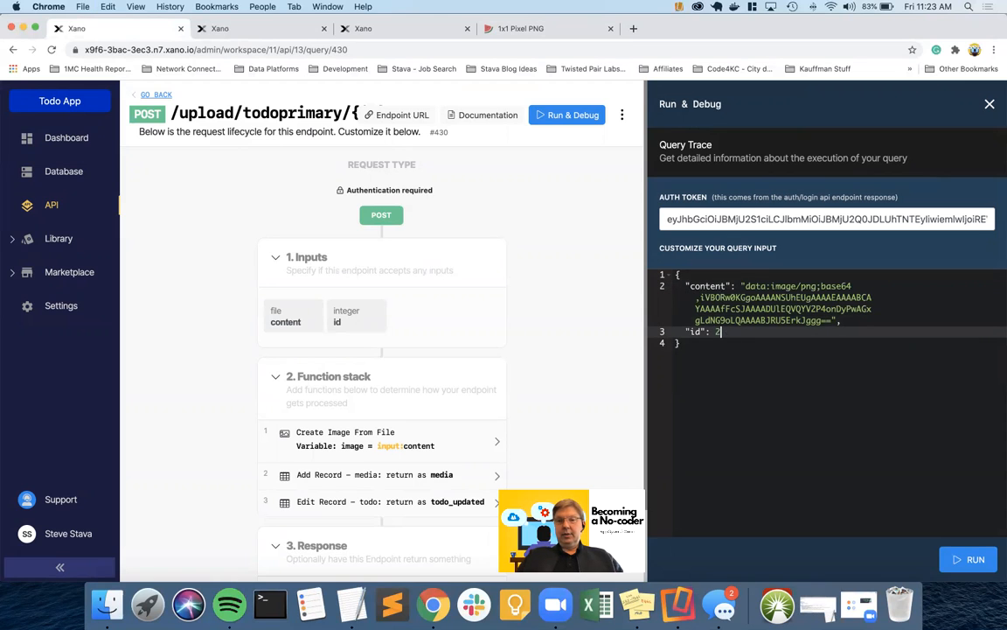
pyautogui.click(954, 559)
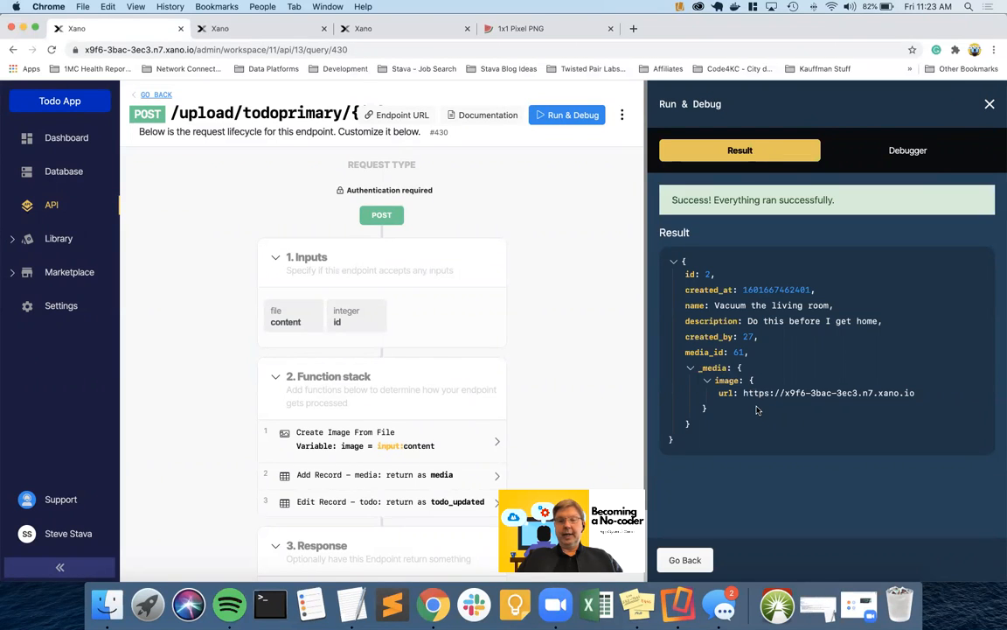
# Check the media and todo tables to confirm todo 2 now links image record 61
pyautogui.click(257, 31)
pyautogui.scroll(-1, 320, 322)
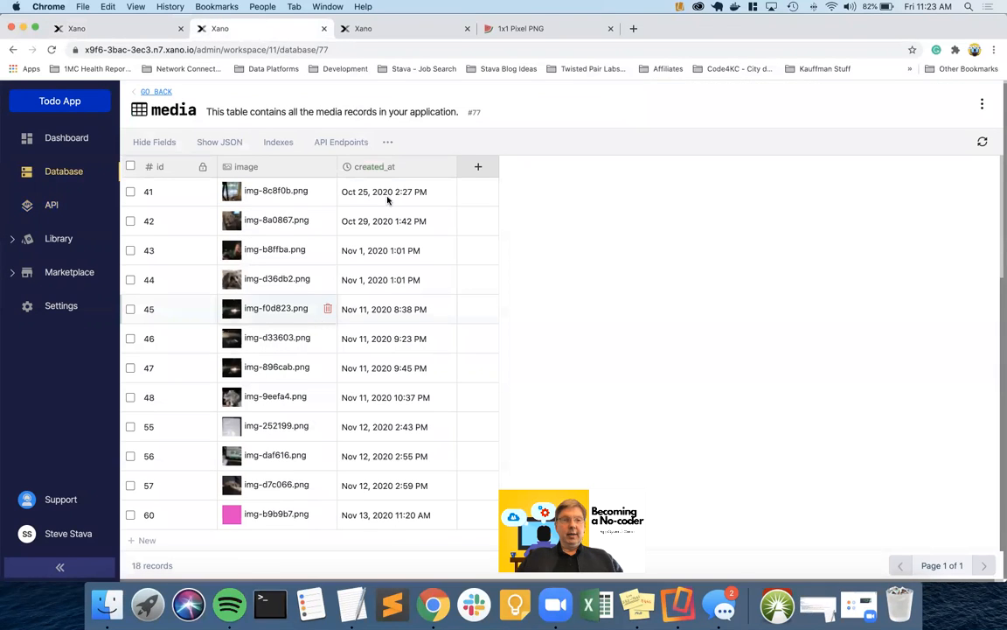
pyautogui.click(983, 141)
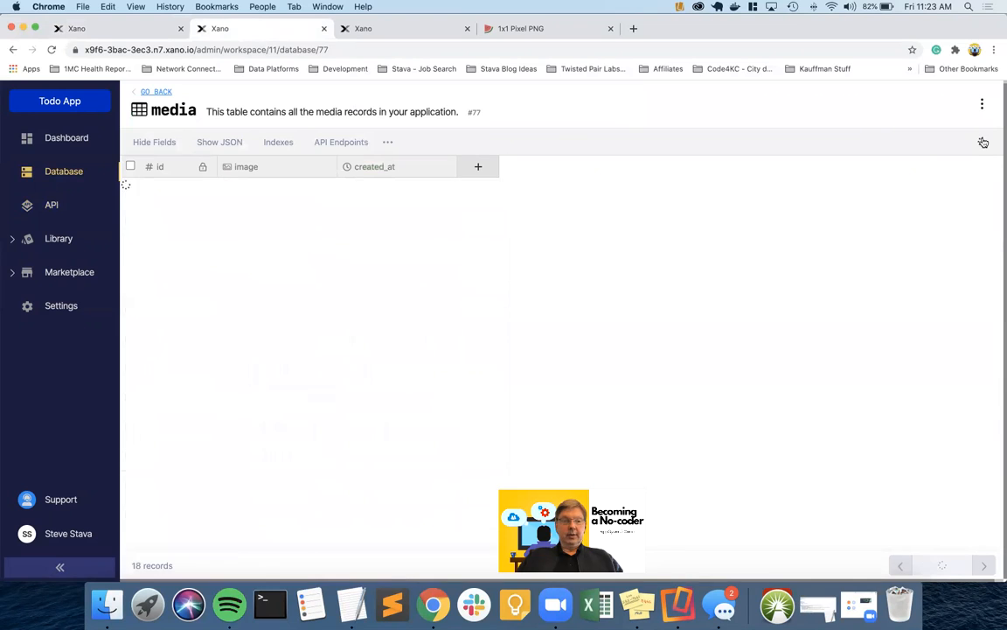
pyautogui.scroll(-5, 428, 329)
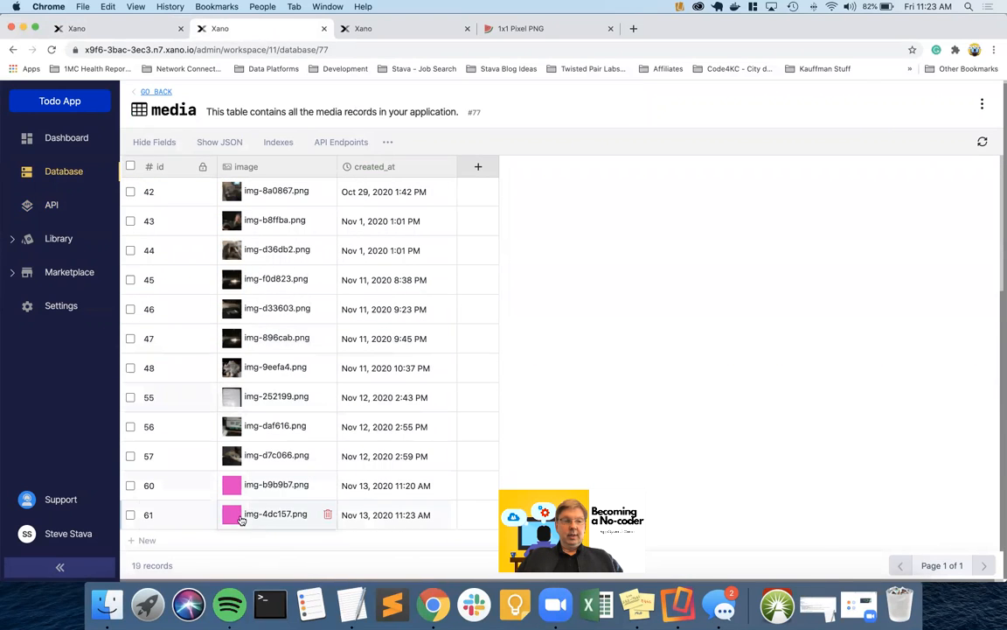
pyautogui.click(140, 91)
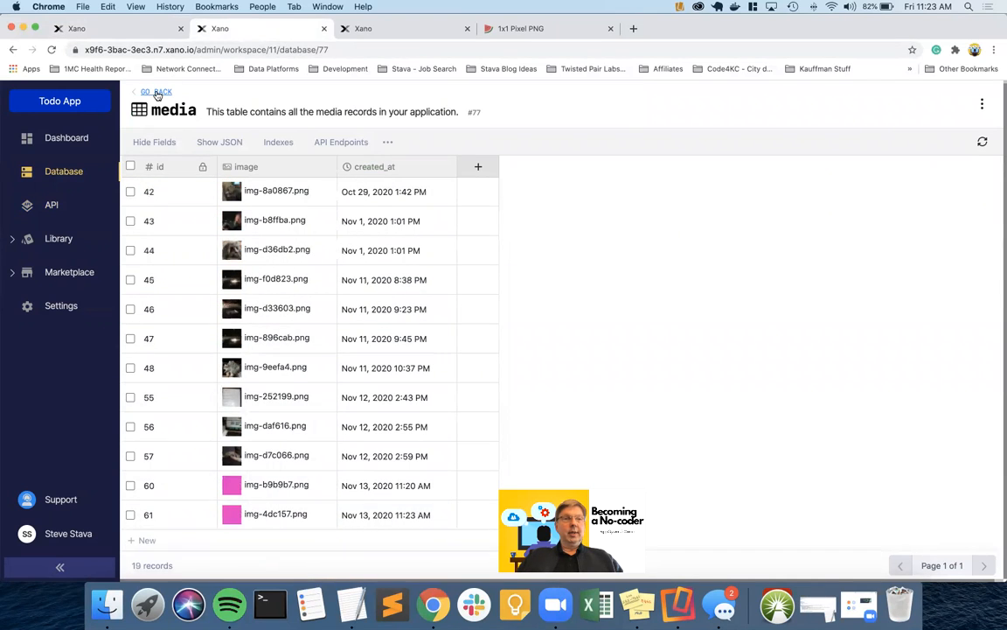
pyautogui.click(614, 185)
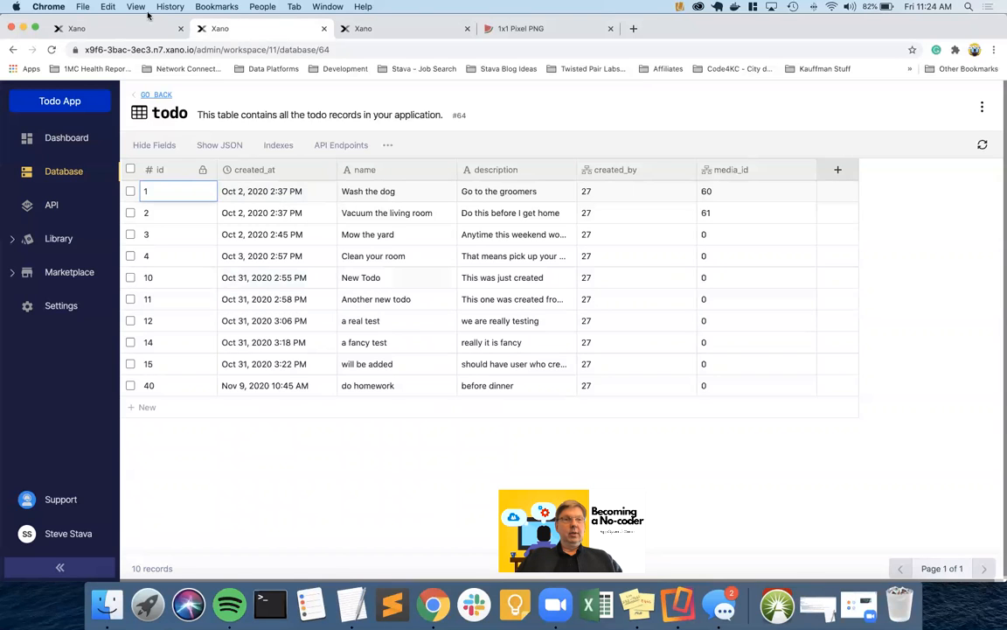
# Copy the /upload/todoprimary/{id} endpoint URL and close the Run & Debug panel
pyautogui.click(120, 28)
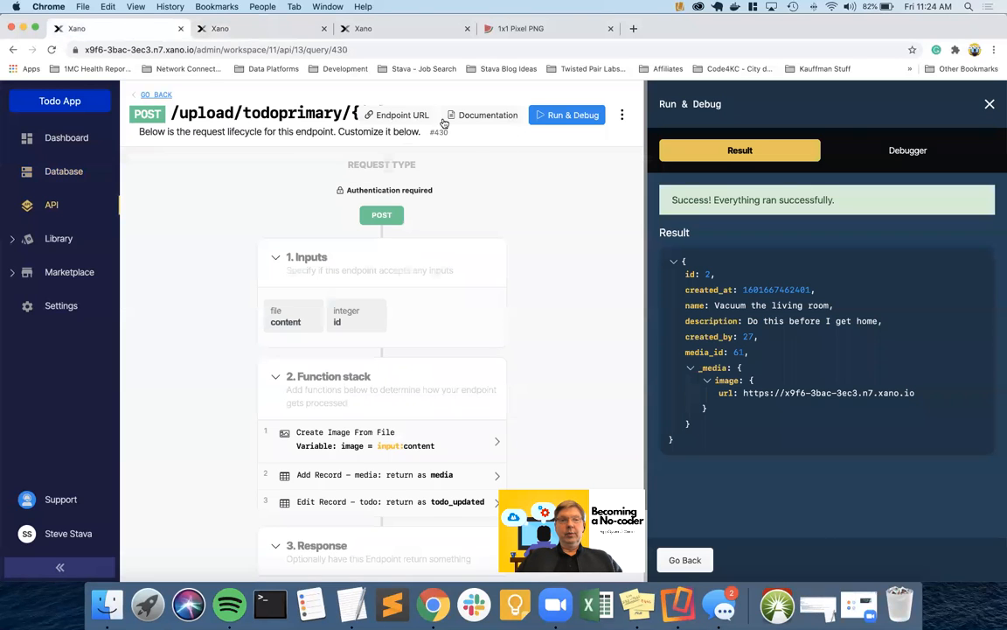
pyautogui.click(403, 115)
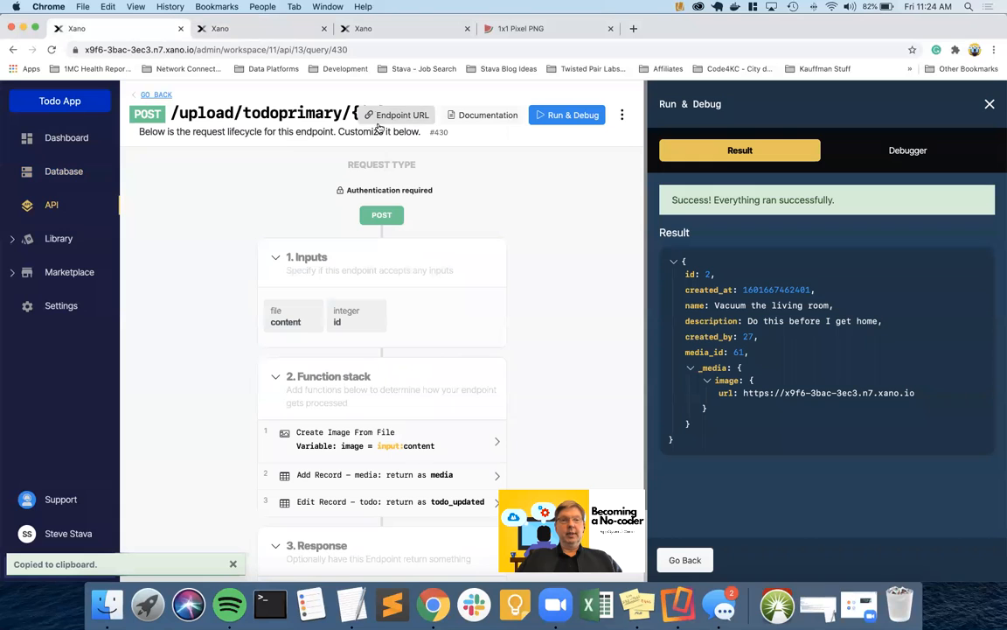
pyautogui.click(989, 105)
pyautogui.click(762, 117)
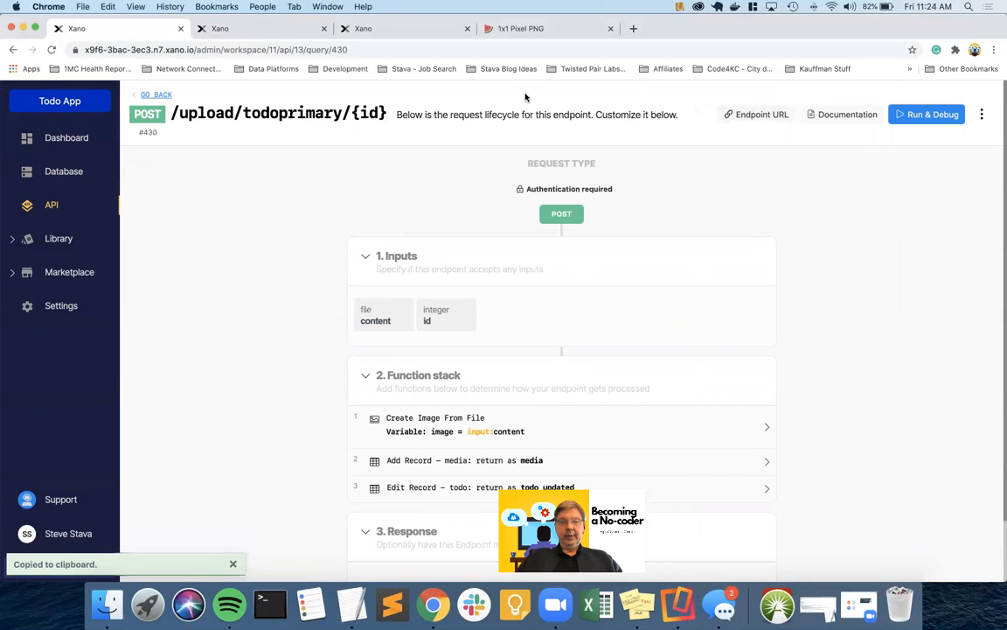
# In AppGyver, add a REST API direct integration data resource with Resource ID UploadTodoPrimary
pyautogui.hotkey('ctrl', 'Right')
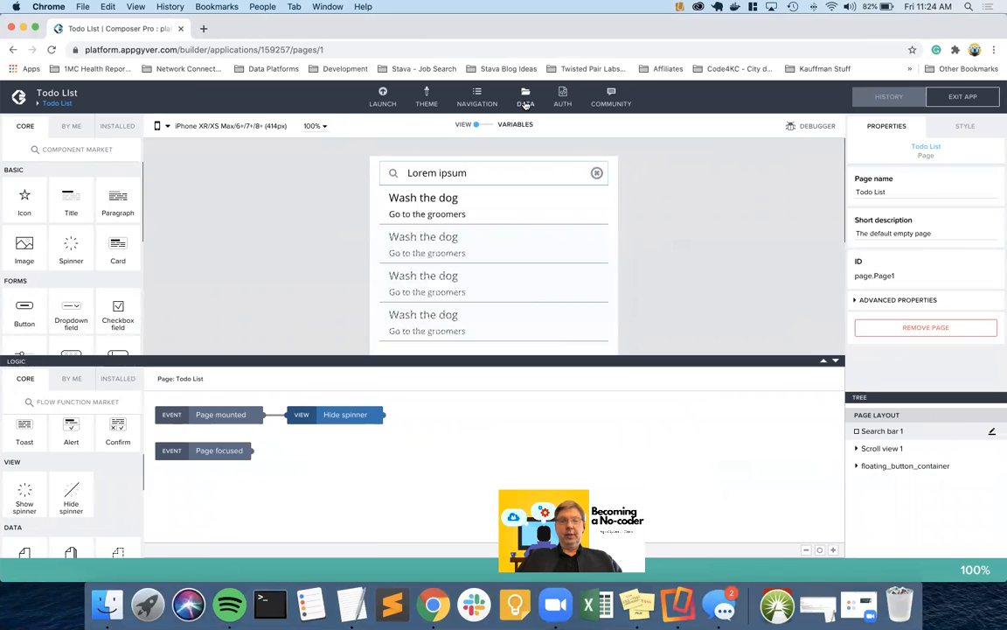
pyautogui.click(525, 100)
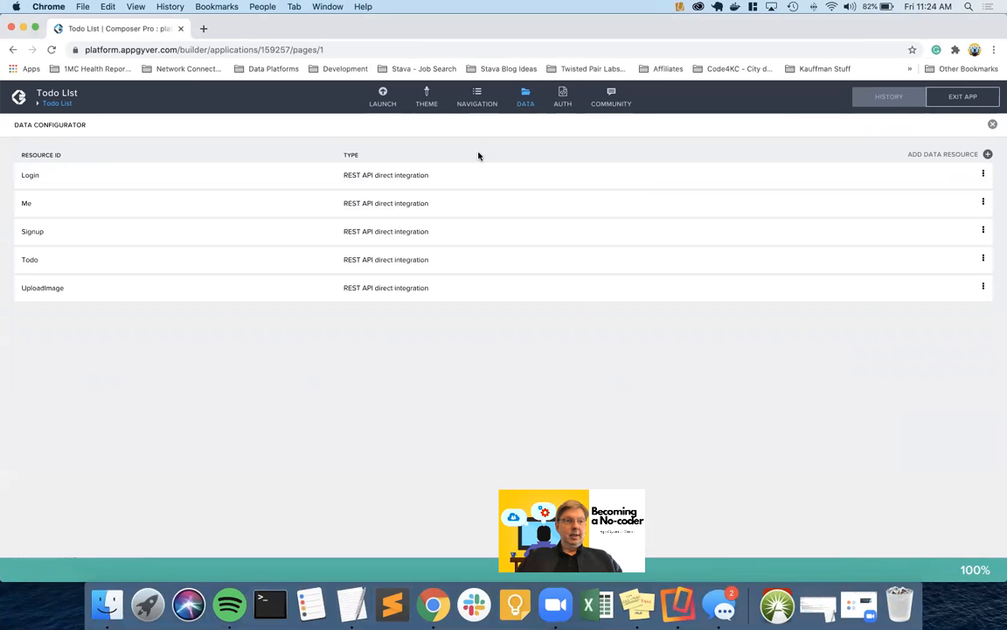
pyautogui.click(988, 155)
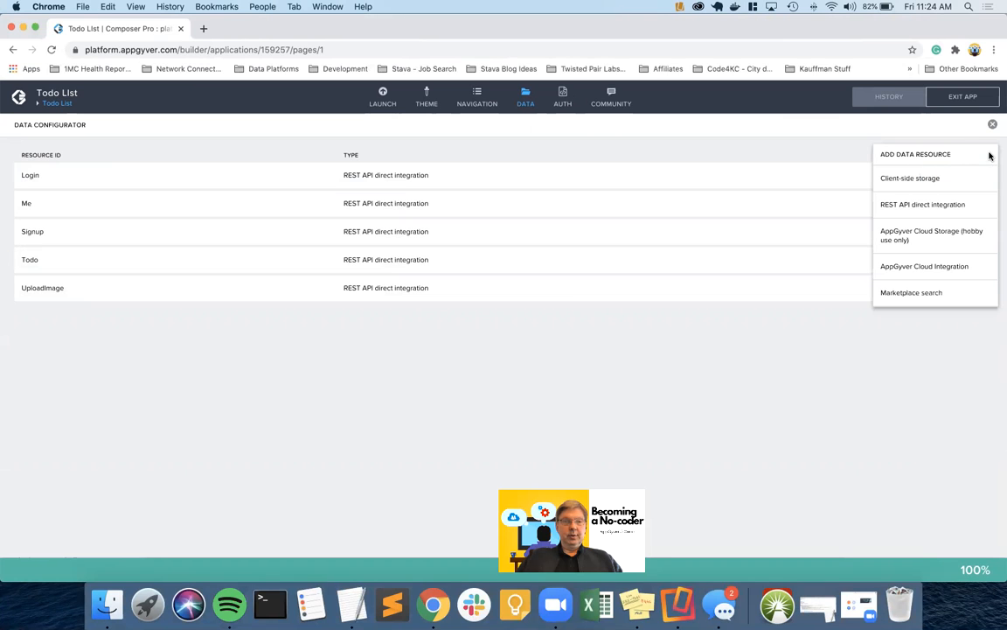
pyautogui.click(922, 206)
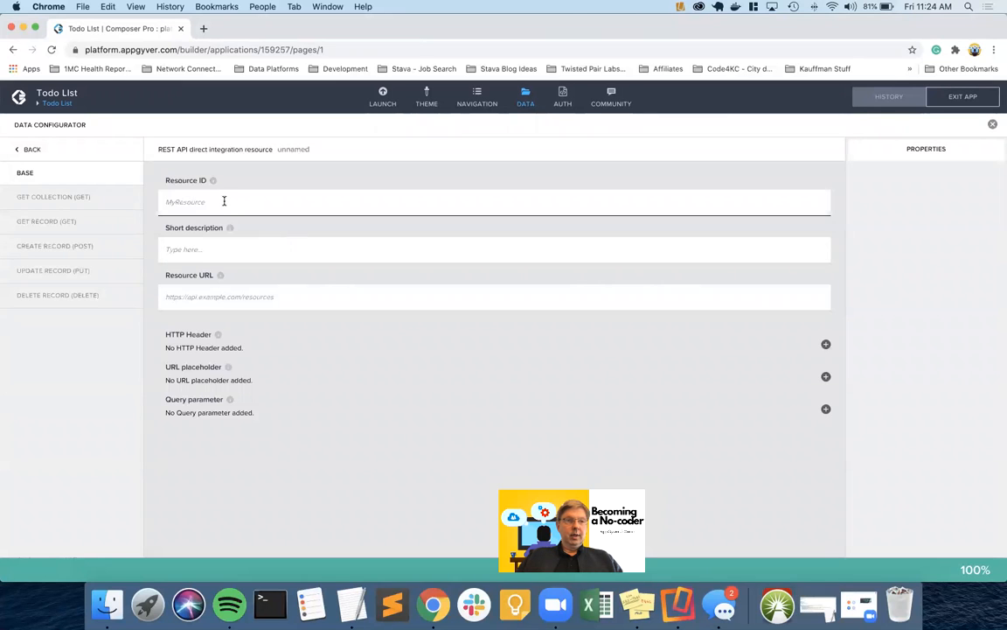
pyautogui.write('UploadTo')
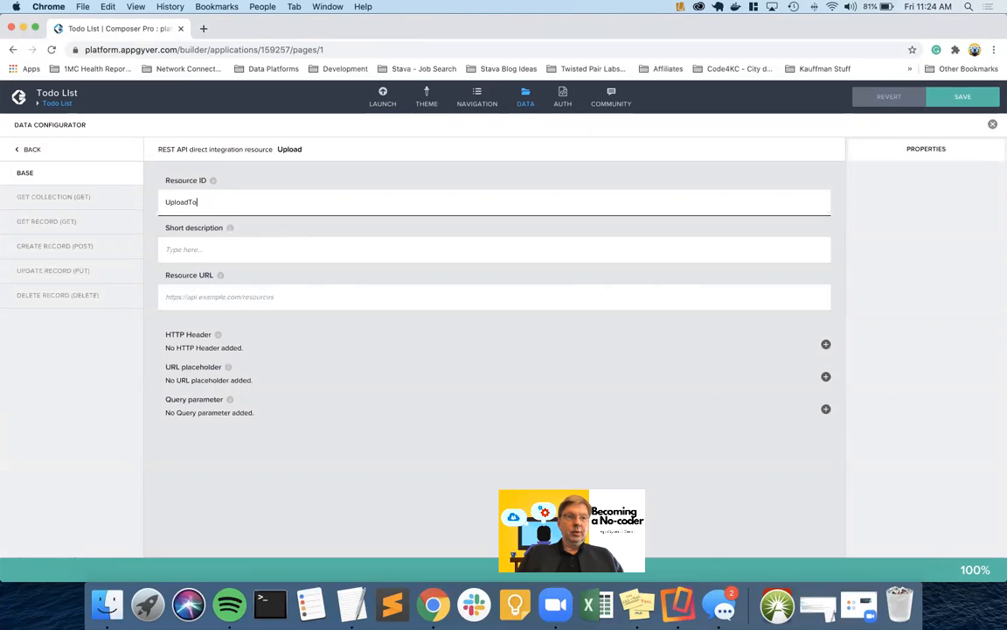
pyautogui.write('doPrimary')
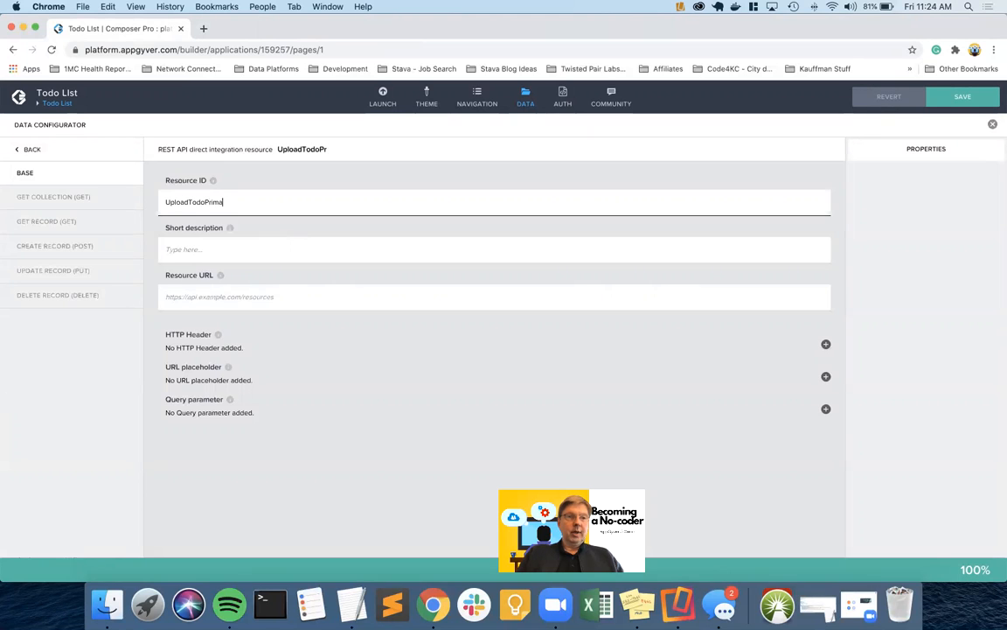
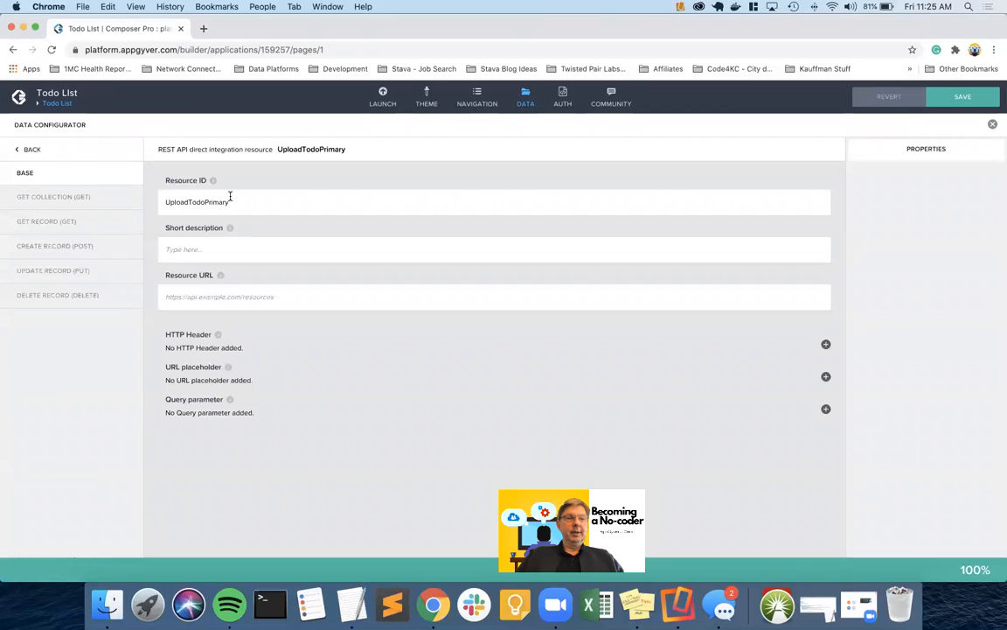
# Paste the Xano upload/todoprimary/{id} endpoint as UploadTodoPrimary's resource URL and save the app
pyautogui.moveTo(231, 229)
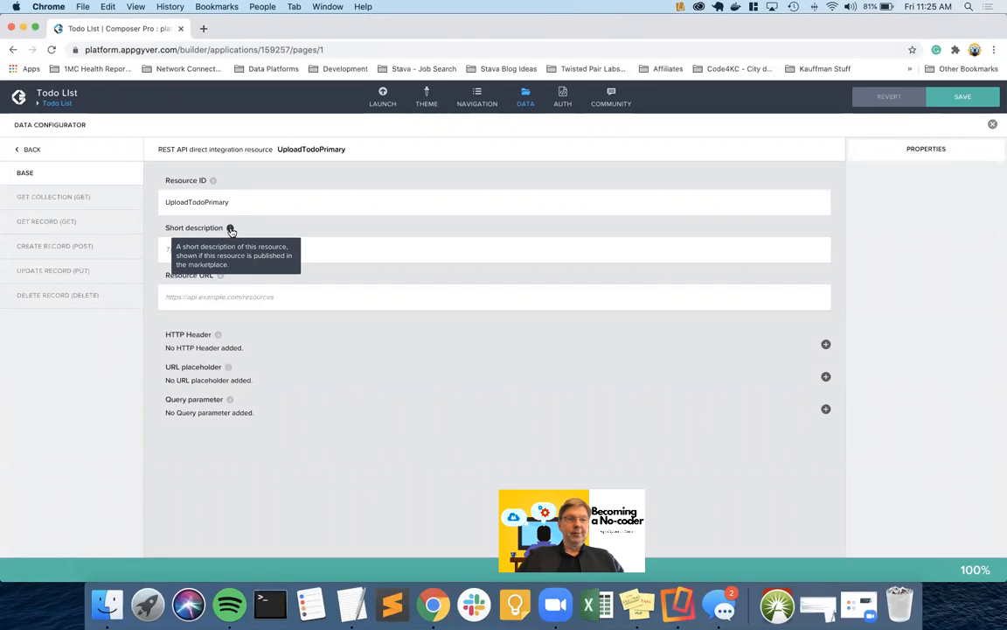
pyautogui.click(238, 296)
pyautogui.write('https://x9f6-3bac-3ec3.n7.xano.io/api:74ptEQOo/upload/todoprimary/{id}')
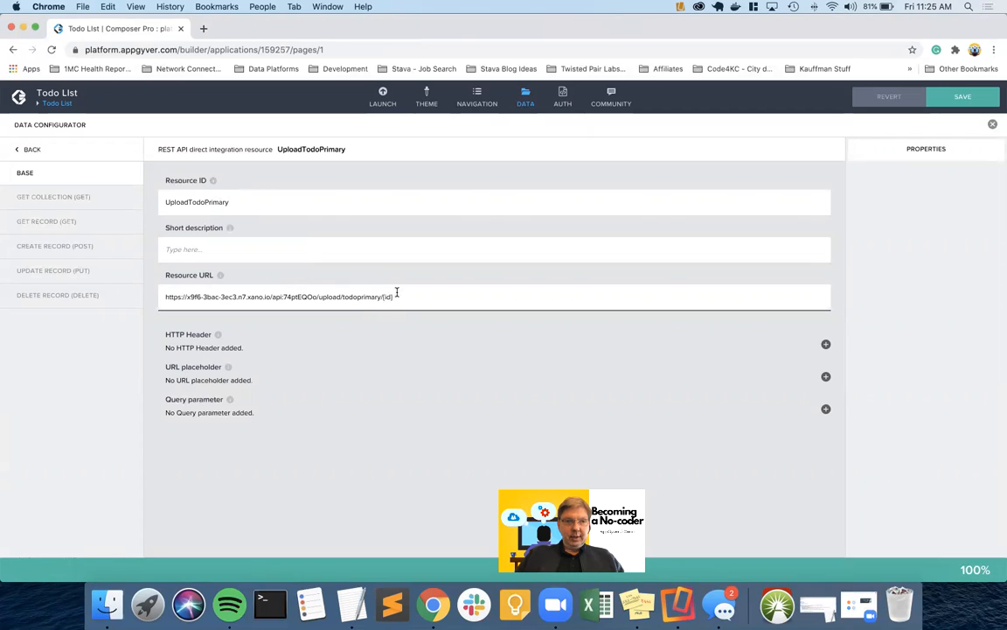
pyautogui.click(67, 185)
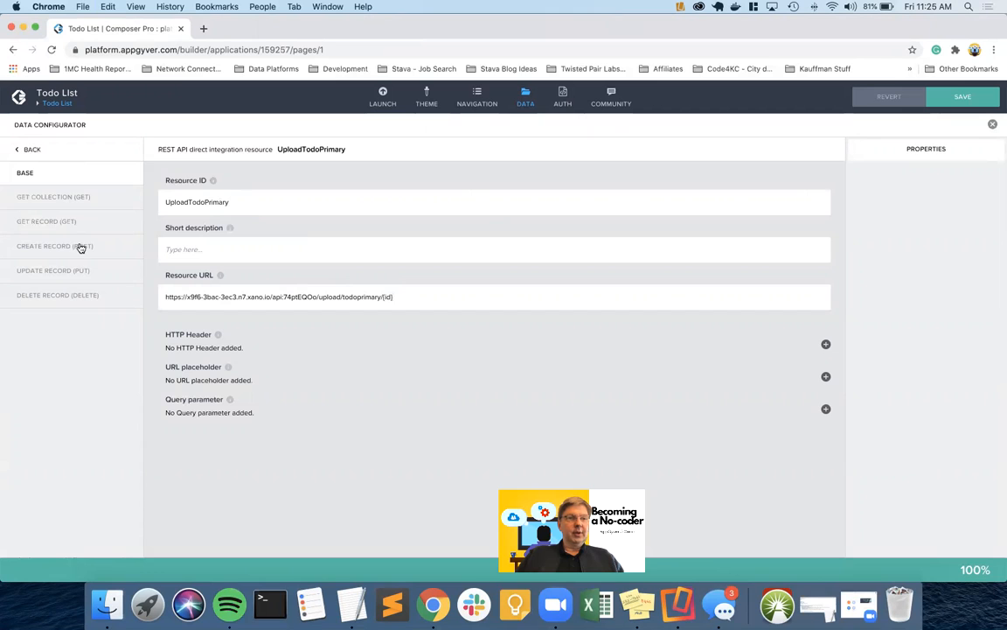
pyautogui.click(962, 96)
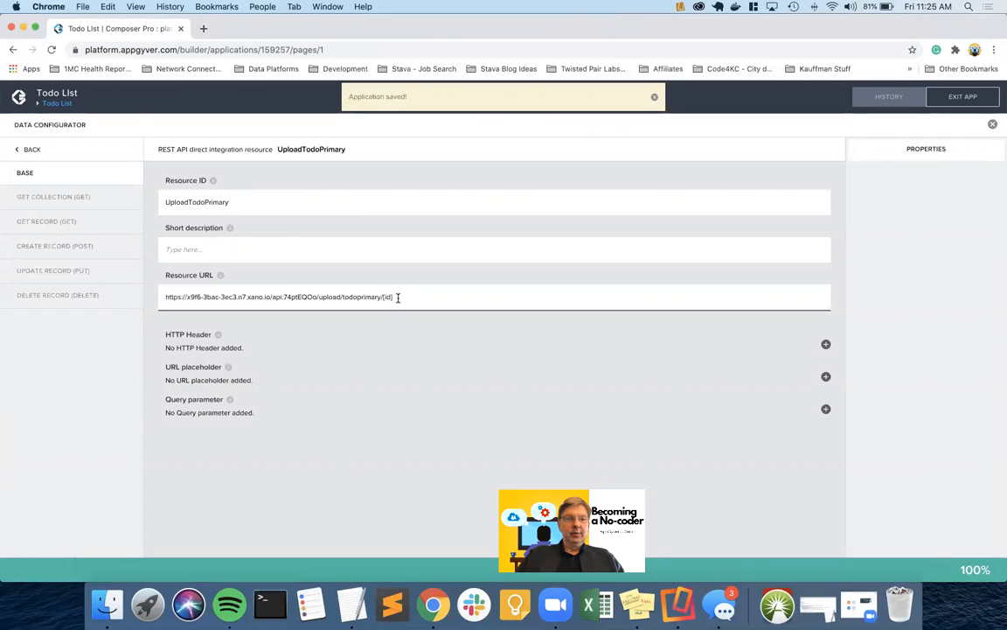
pyautogui.click(76, 247)
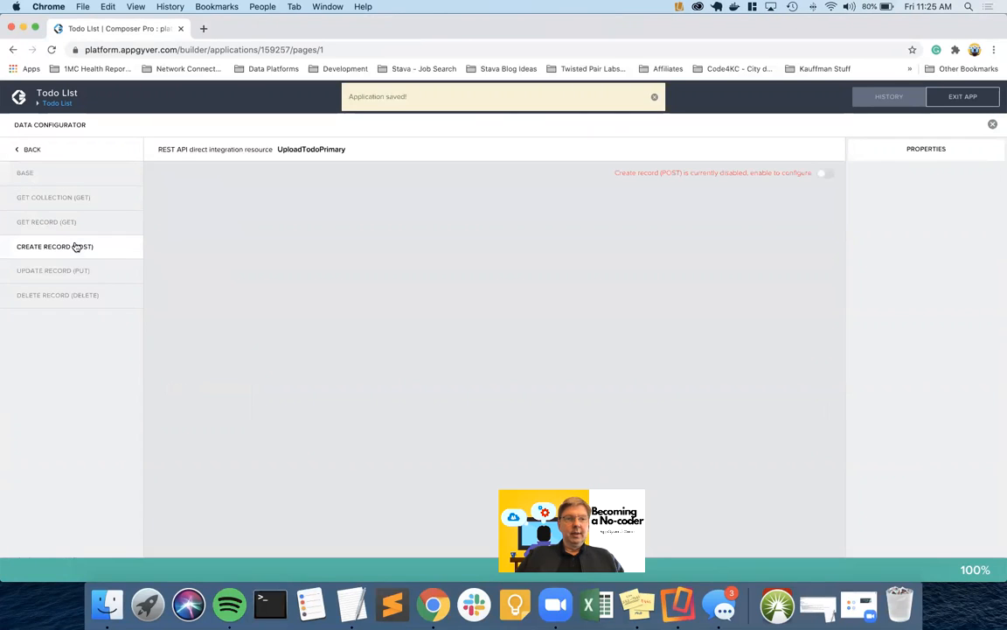
# Enable the Create record (POST) method and review its TEST and SCHEMA settings
pyautogui.click(829, 177)
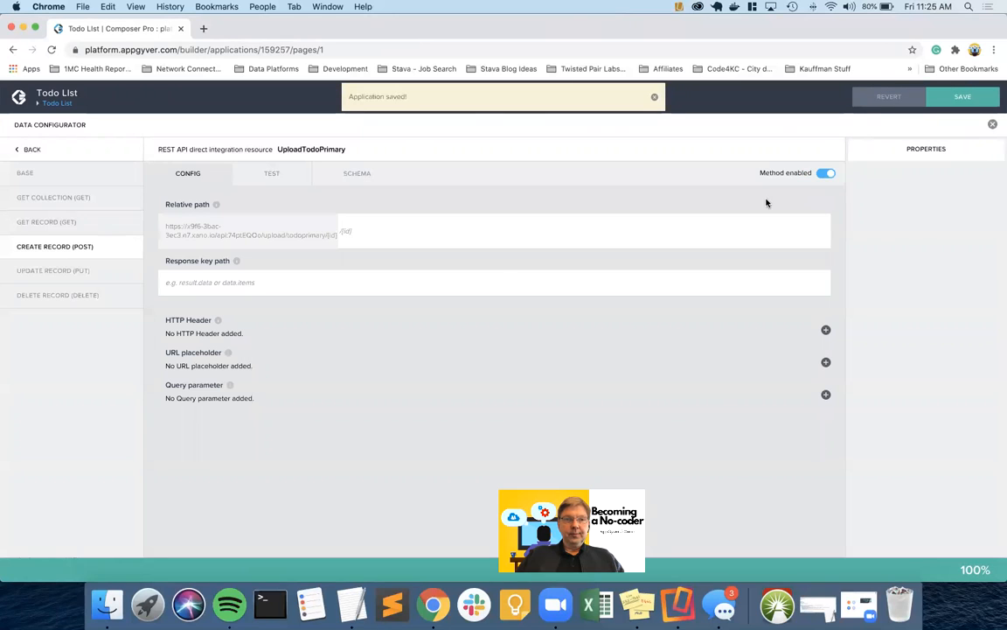
pyautogui.click(489, 272)
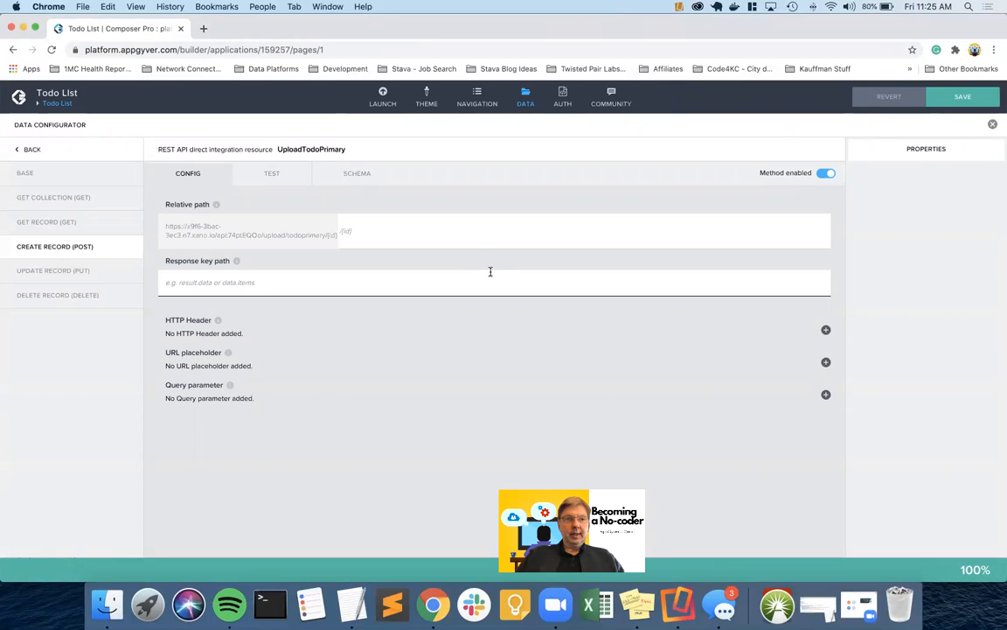
pyautogui.click(272, 174)
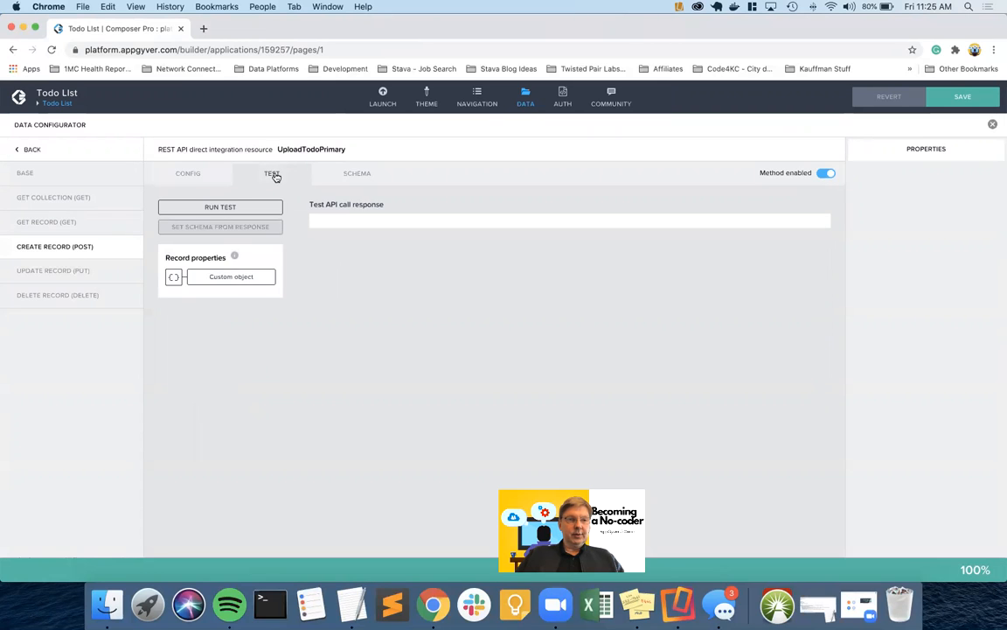
pyautogui.click(232, 276)
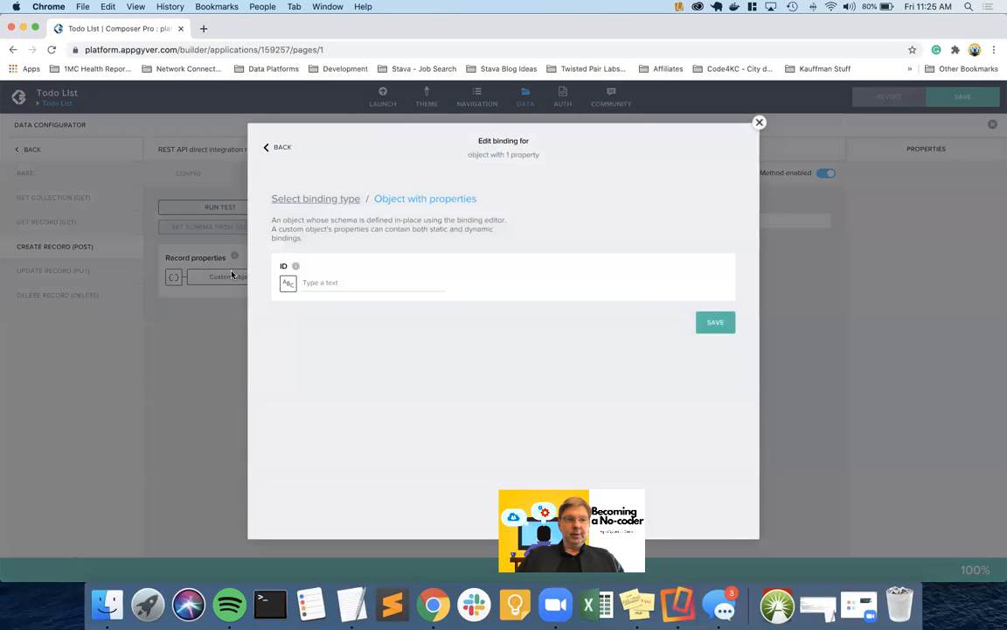
pyautogui.click(759, 122)
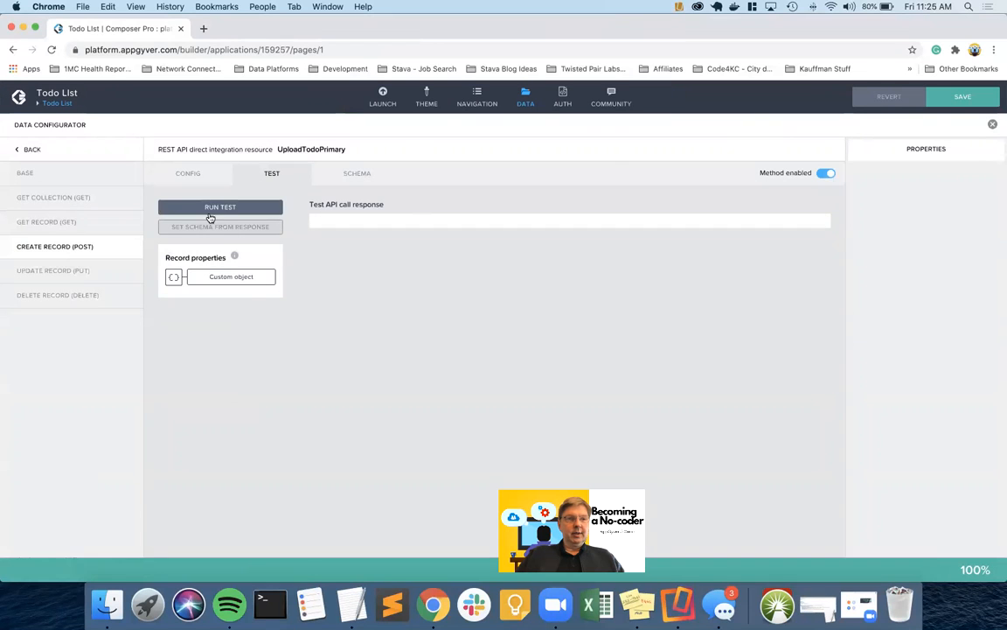
pyautogui.click(364, 173)
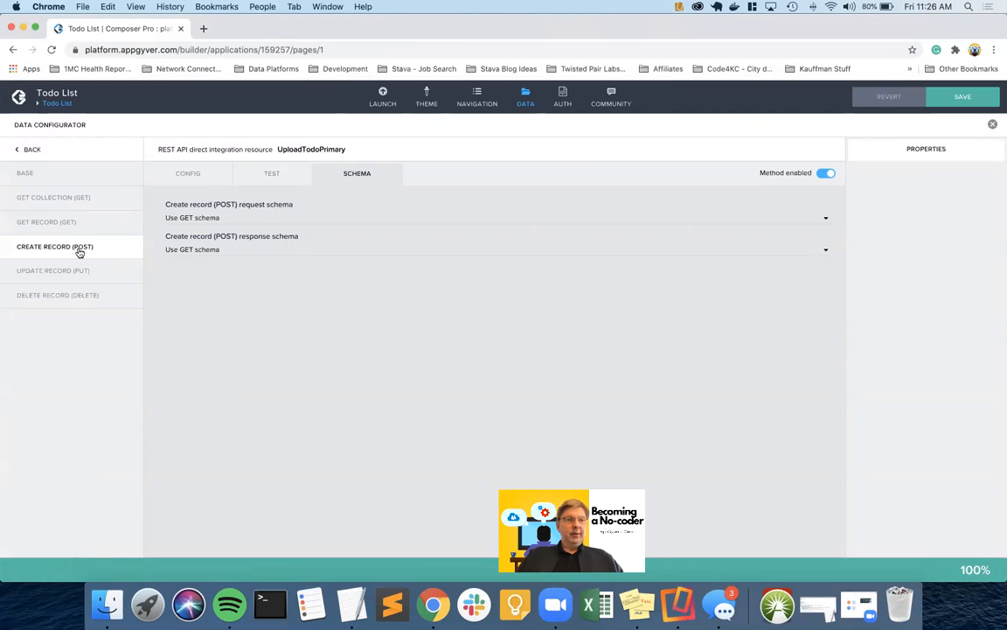
pyautogui.click(169, 167)
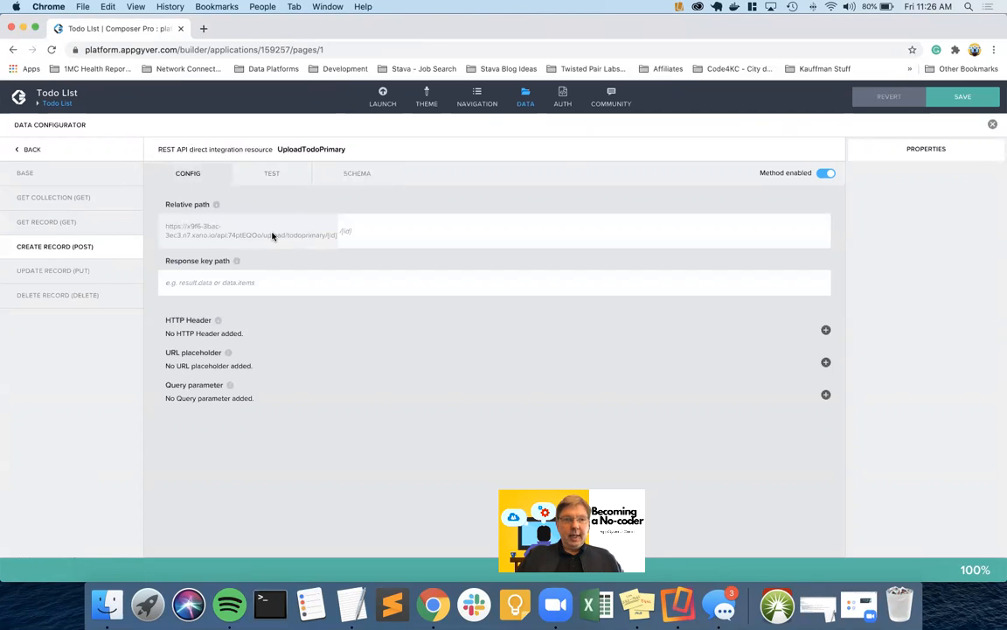
pyautogui.click(341, 228)
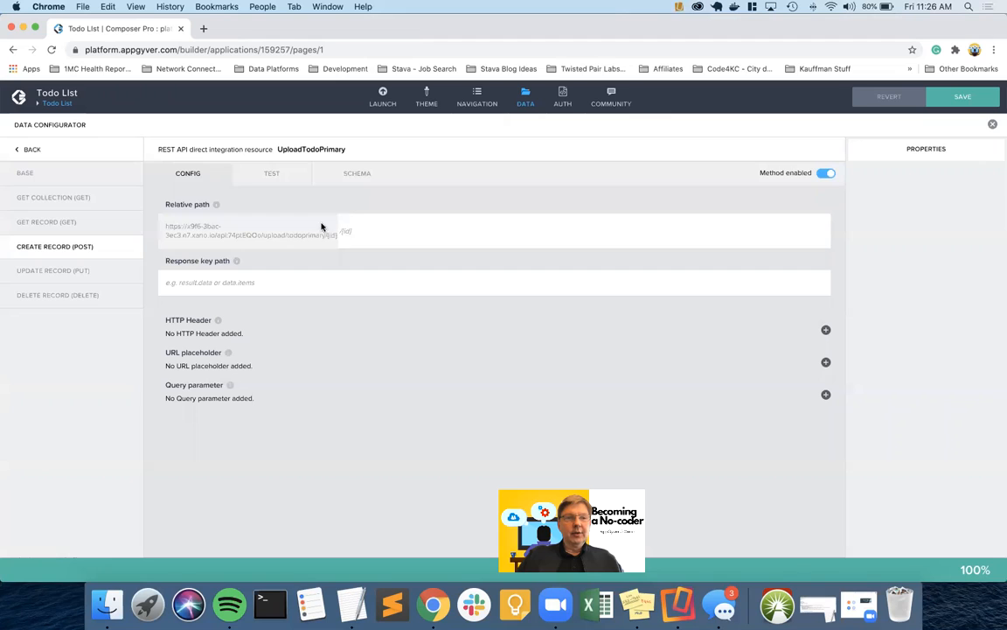
pyautogui.click(94, 174)
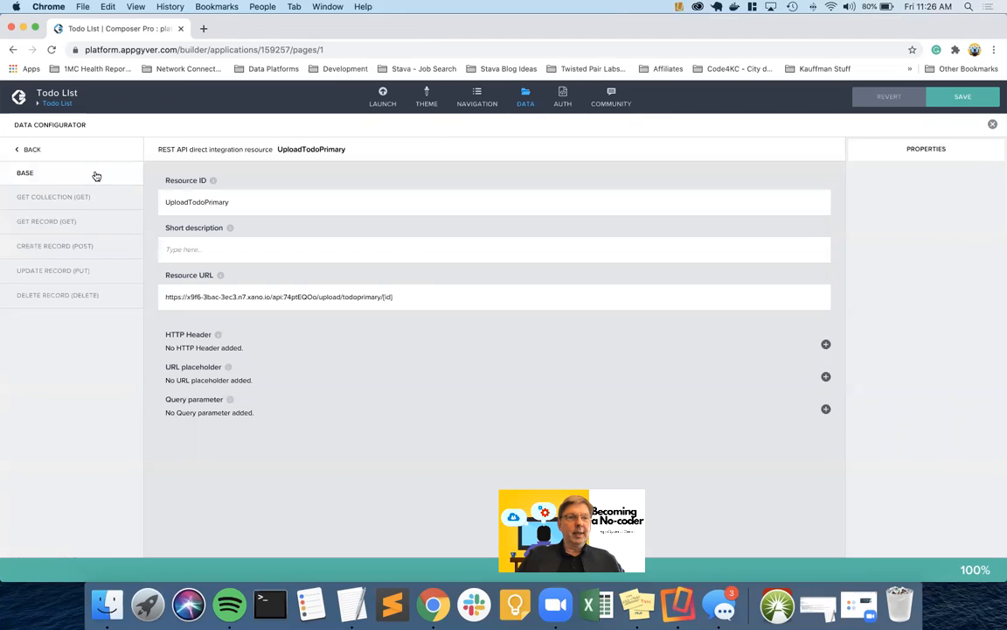
# Trim /{id} from the resource URL so it ends at /upload/todoprimary, and save
pyautogui.click(416, 292)
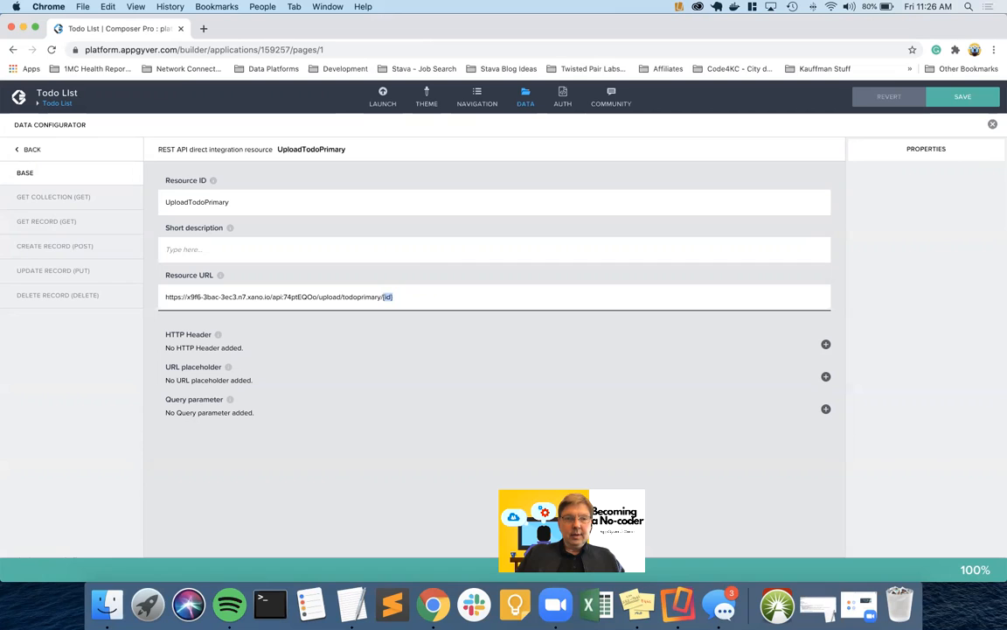
pyautogui.press('BackSpace')
pyautogui.click(434, 175)
pyautogui.click(995, 95)
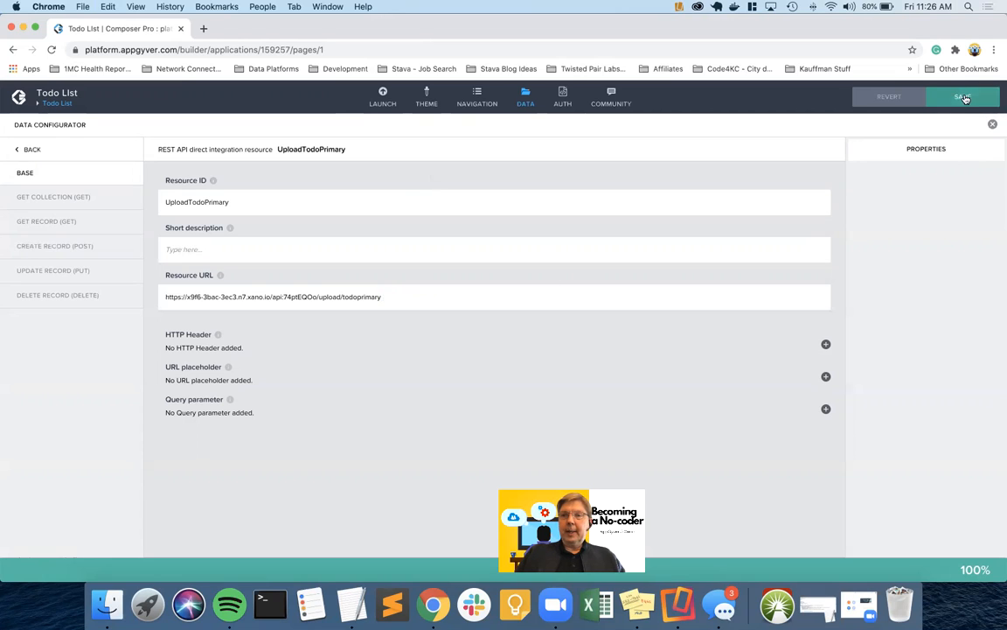
# Set the Create record relative path to /{id}, save, and return to the resource list
pyautogui.click(62, 249)
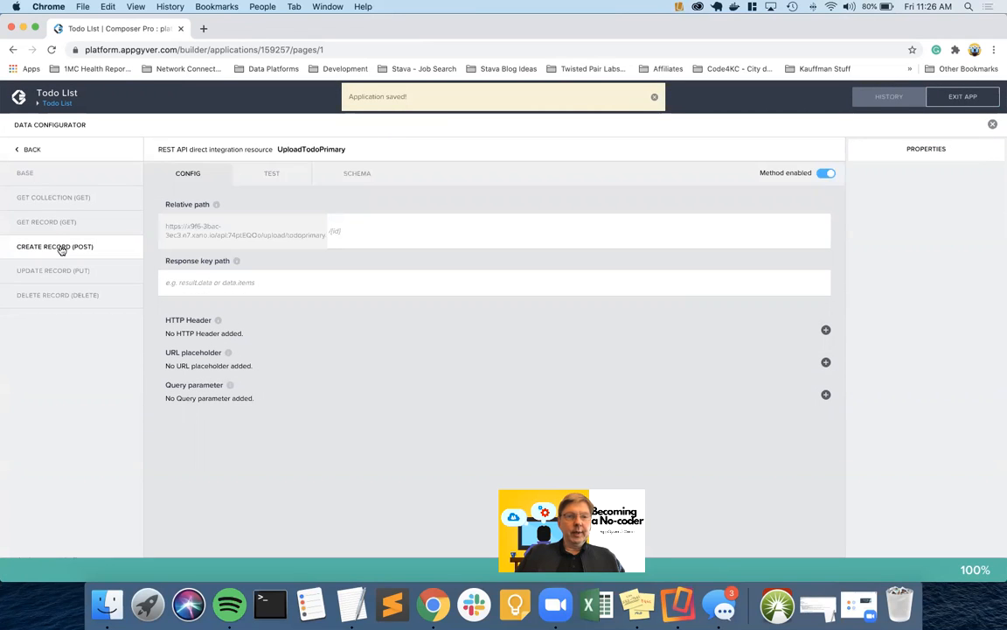
pyautogui.click(338, 228)
pyautogui.click(591, 288)
pyautogui.write('/{id}')
pyautogui.click(369, 243)
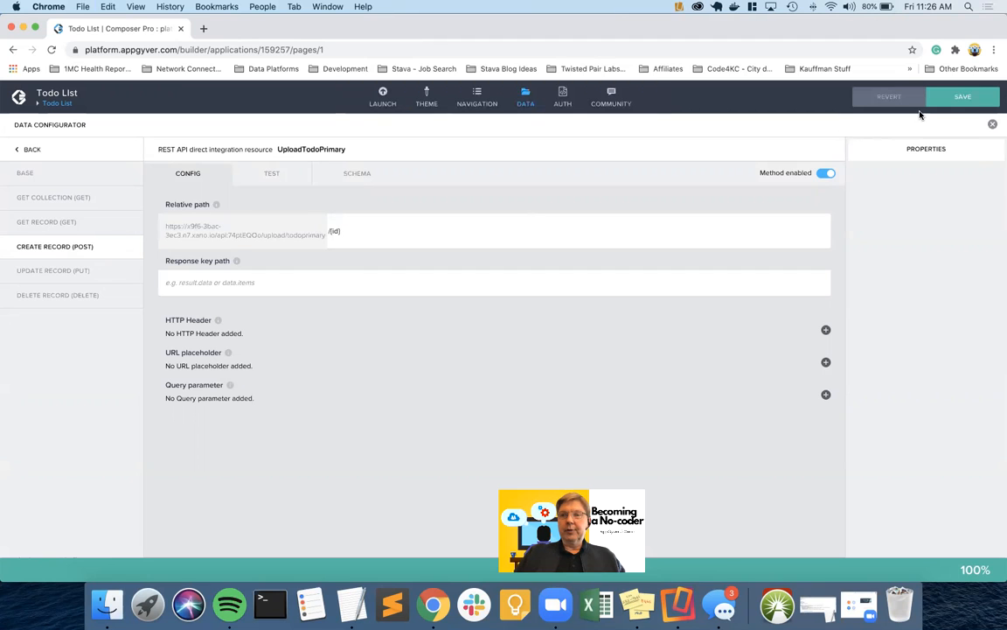
pyautogui.click(962, 96)
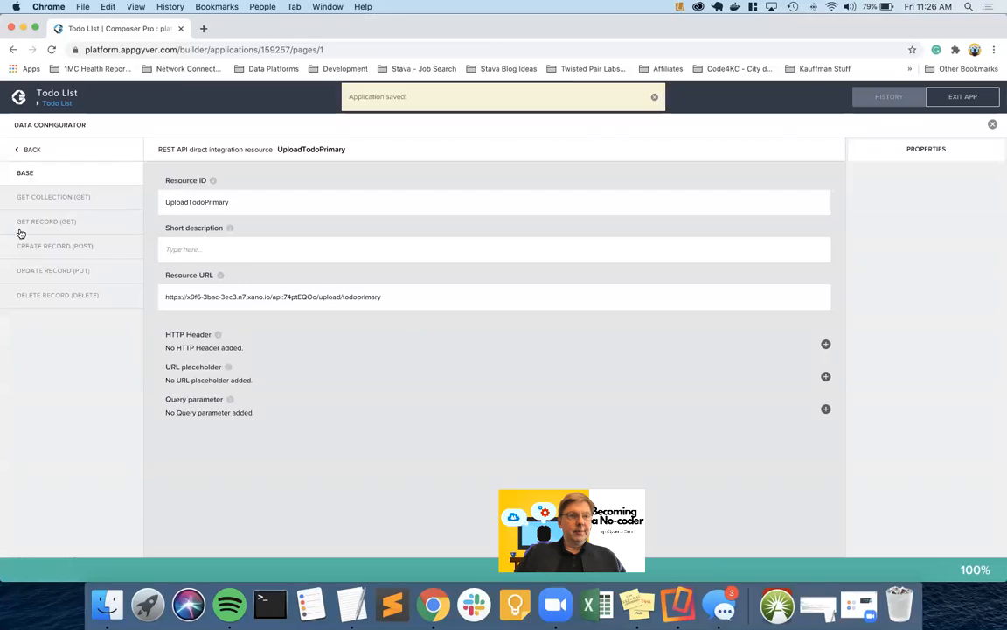
pyautogui.click(54, 246)
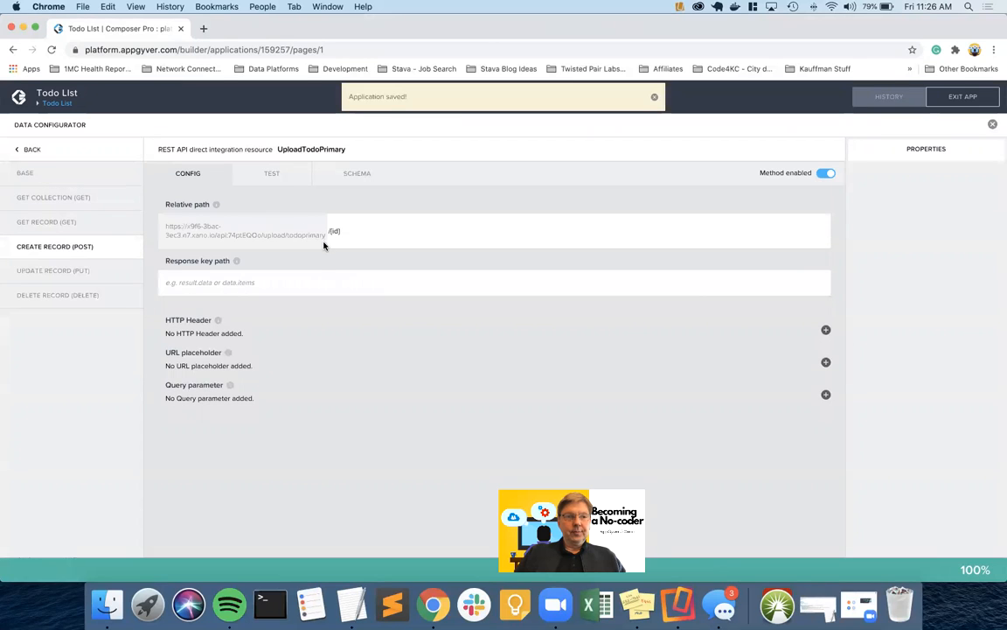
pyautogui.click(272, 175)
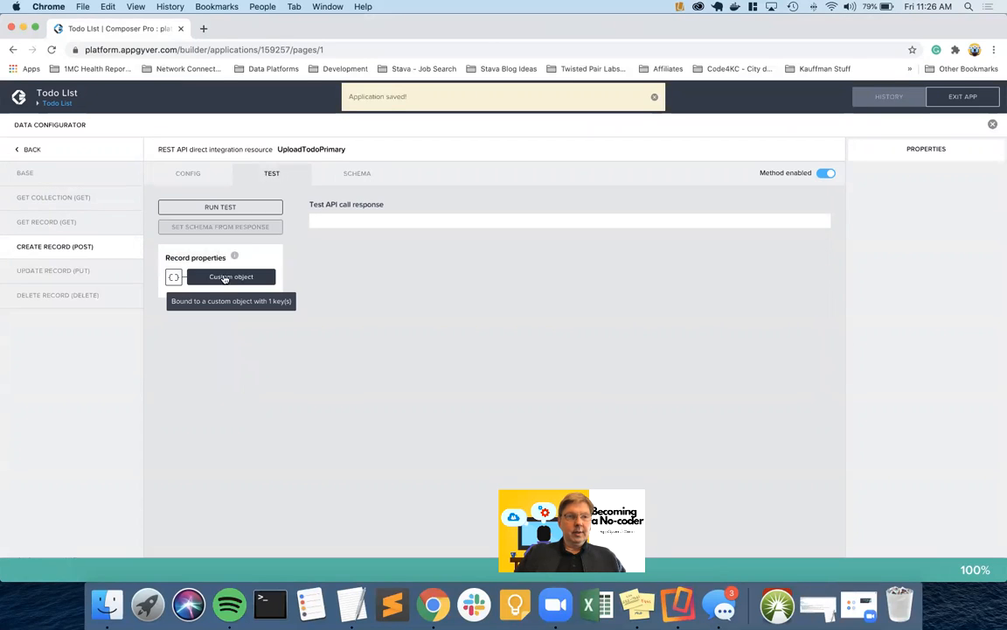
pyautogui.click(189, 174)
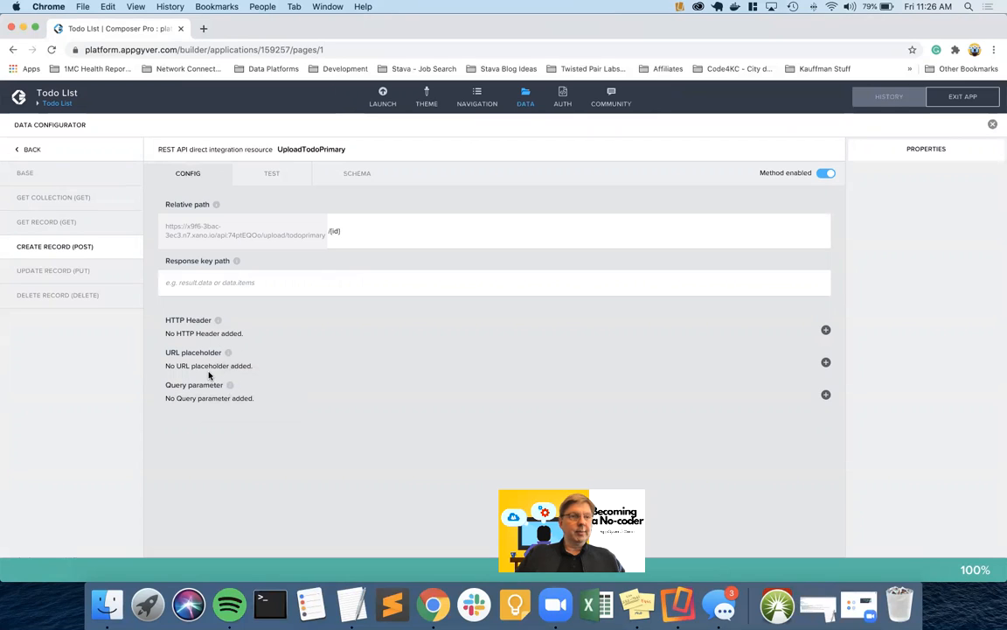
pyautogui.click(29, 149)
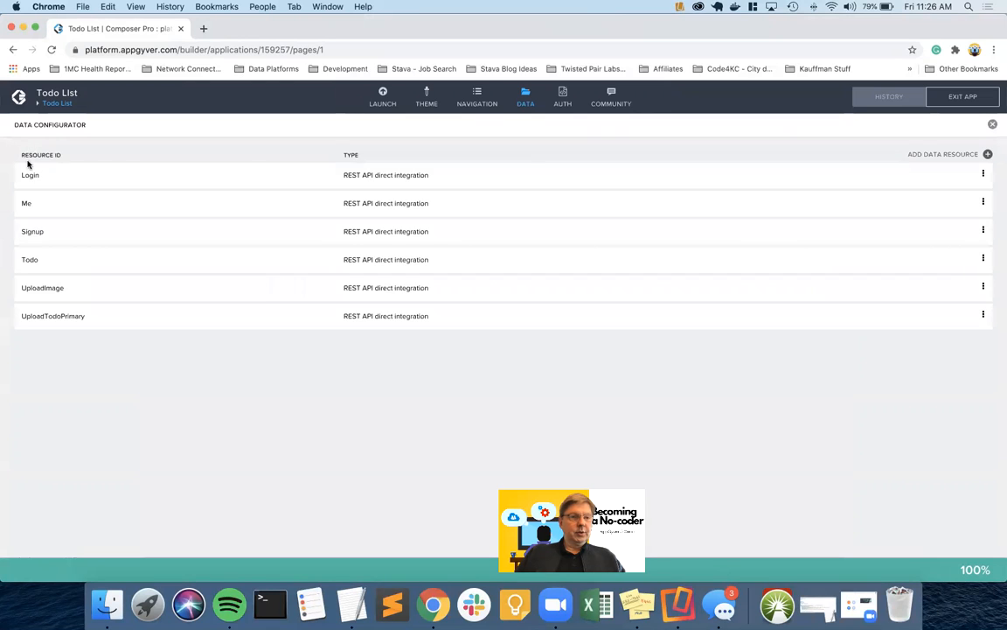
# Compare UploadImage's create-record config and test settings, then reopen UploadTodoPrimary
pyautogui.click(43, 288)
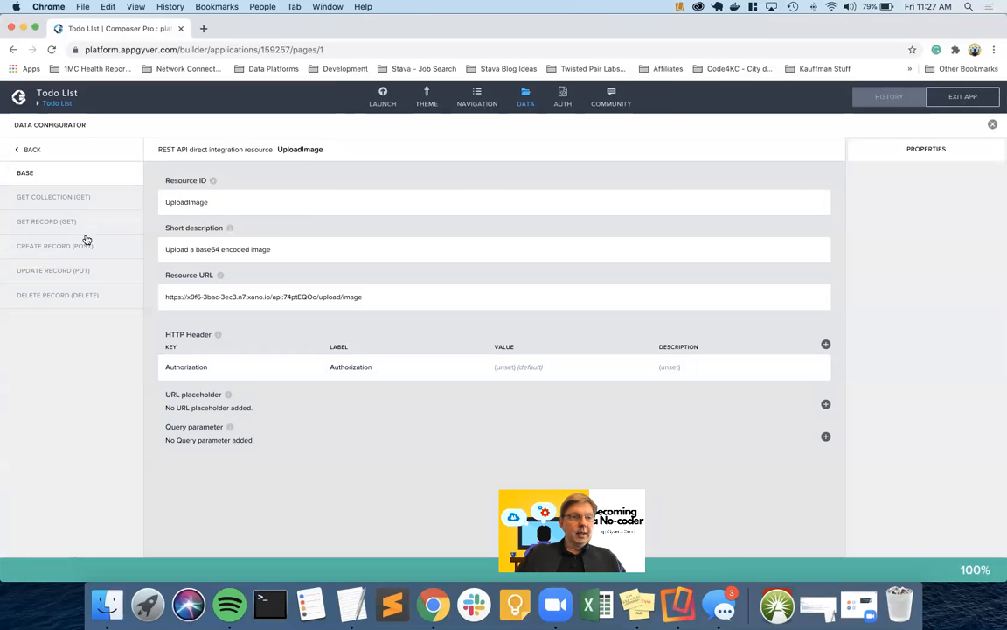
pyautogui.click(68, 249)
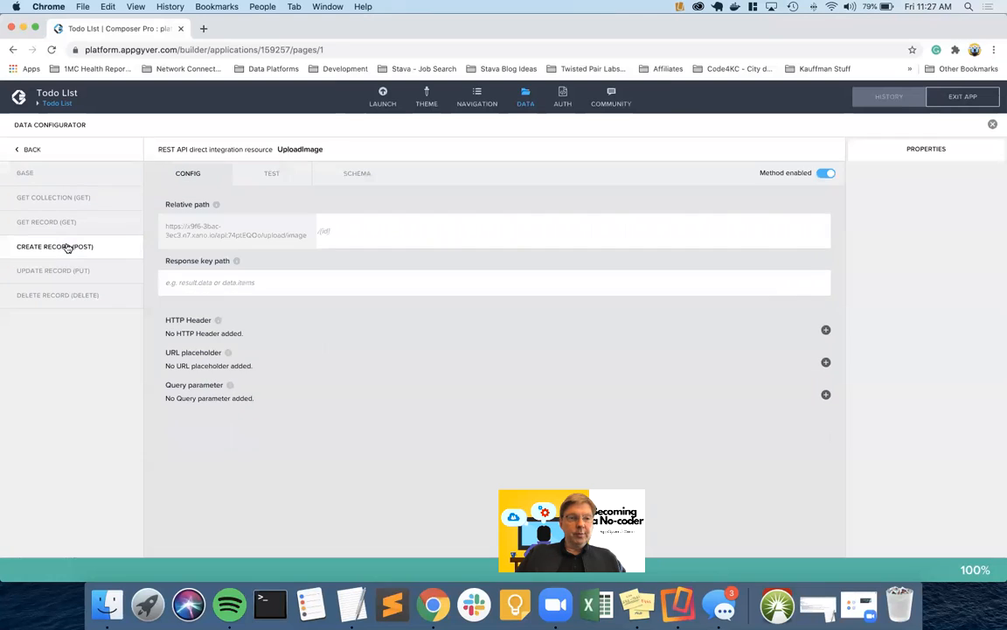
pyautogui.click(233, 283)
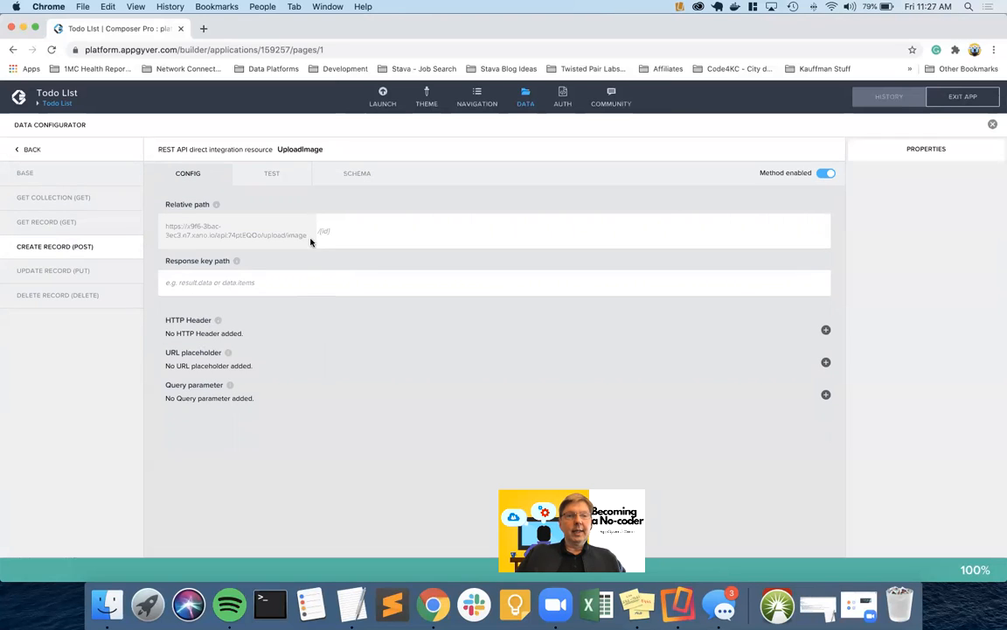
pyautogui.click(266, 173)
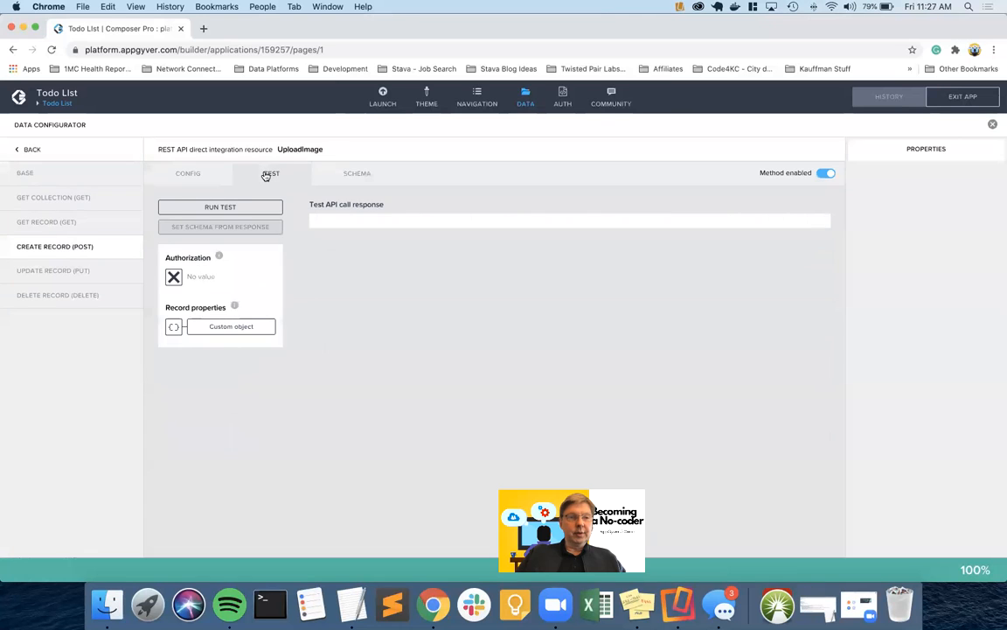
pyautogui.click(30, 151)
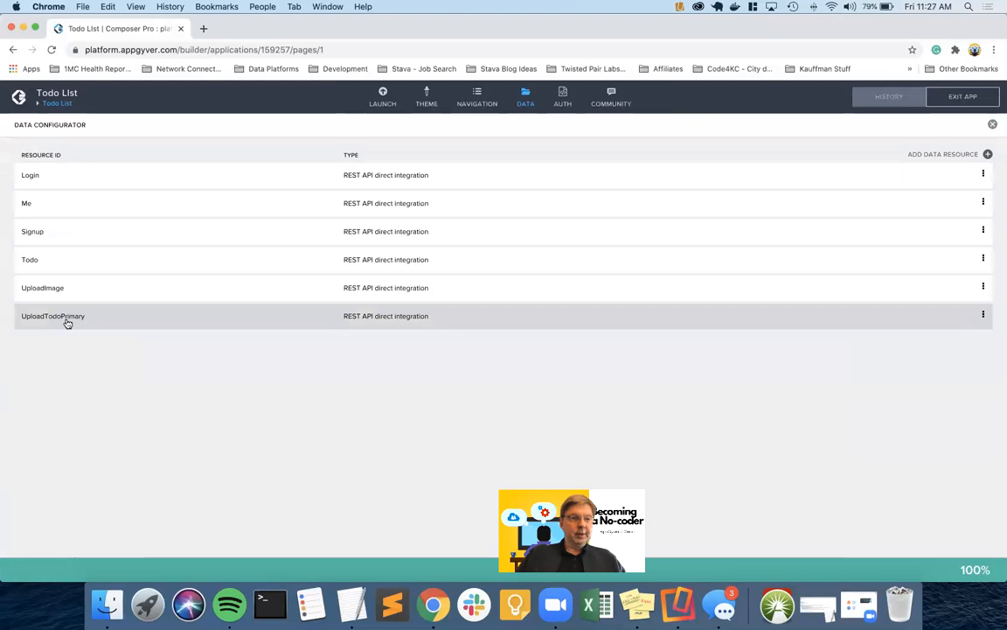
pyautogui.click(67, 320)
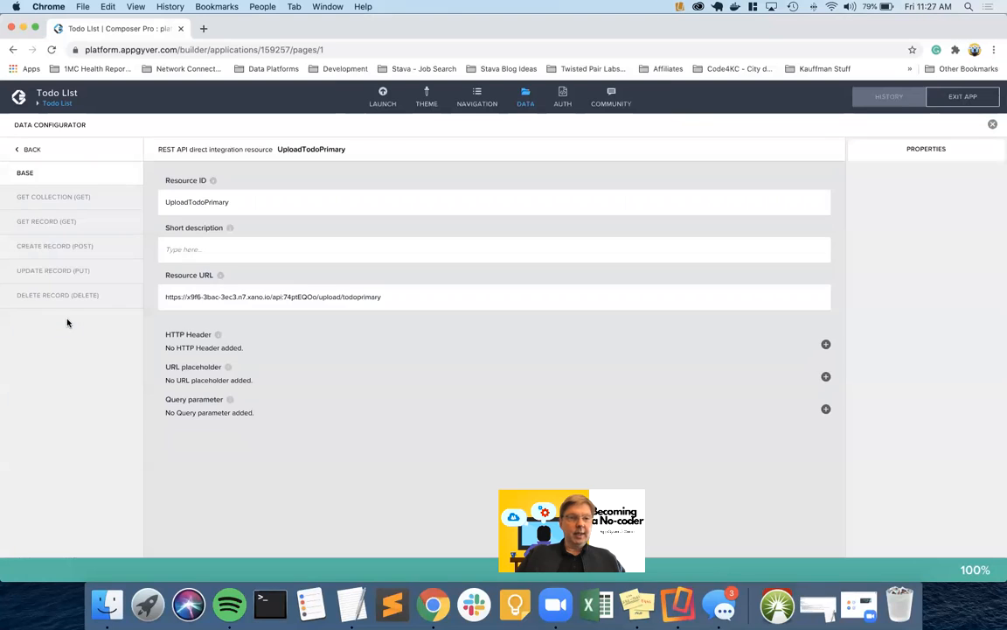
# Add a non-static Authorization HTTP header to UploadTodoPrimary and save the app
pyautogui.click(827, 345)
pyautogui.click(875, 188)
pyautogui.write('Authorization')
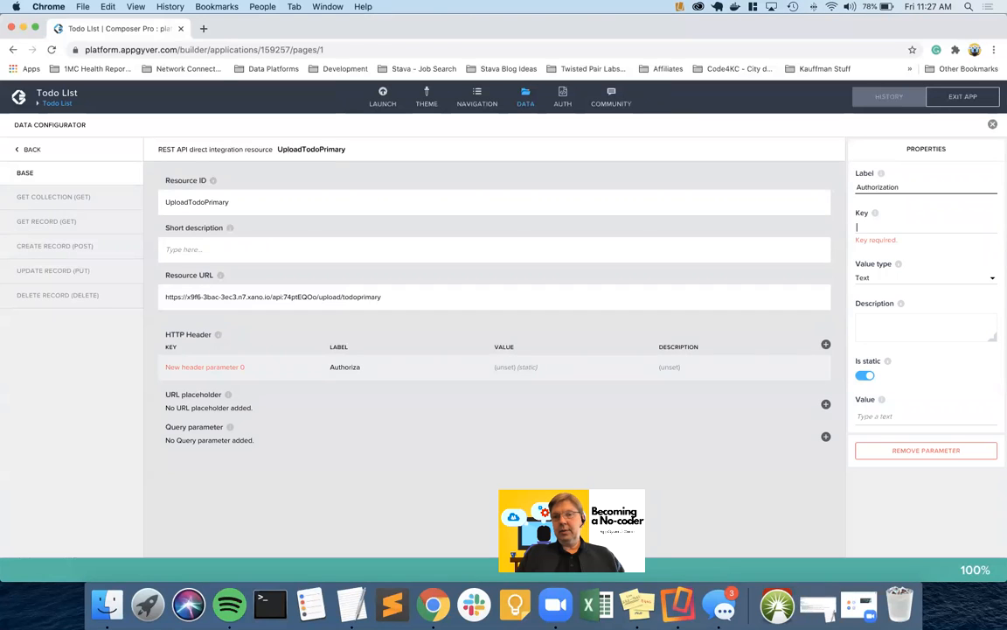
pyautogui.write('Authorization')
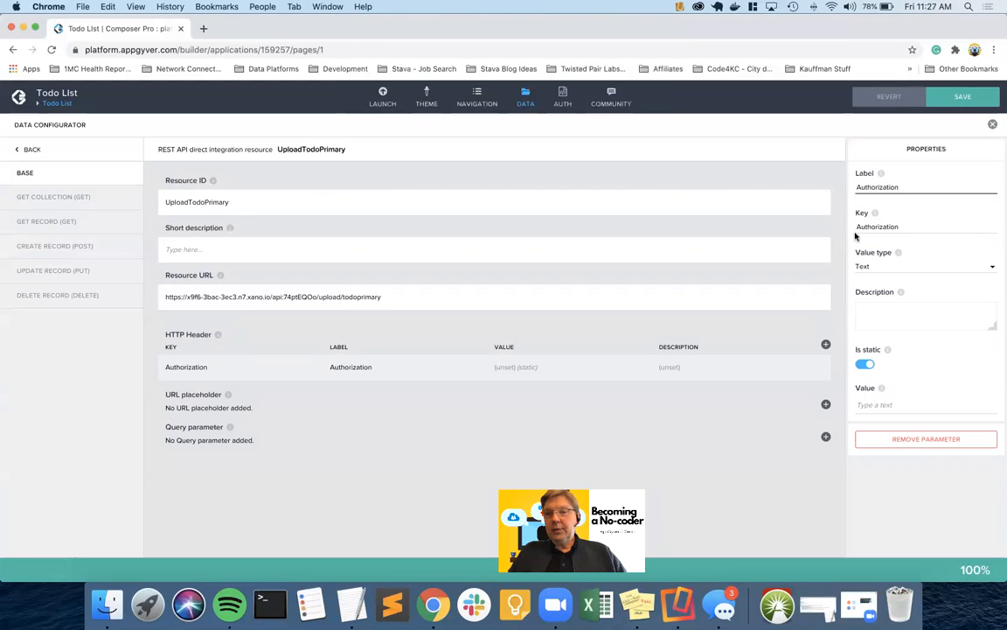
pyautogui.click(862, 364)
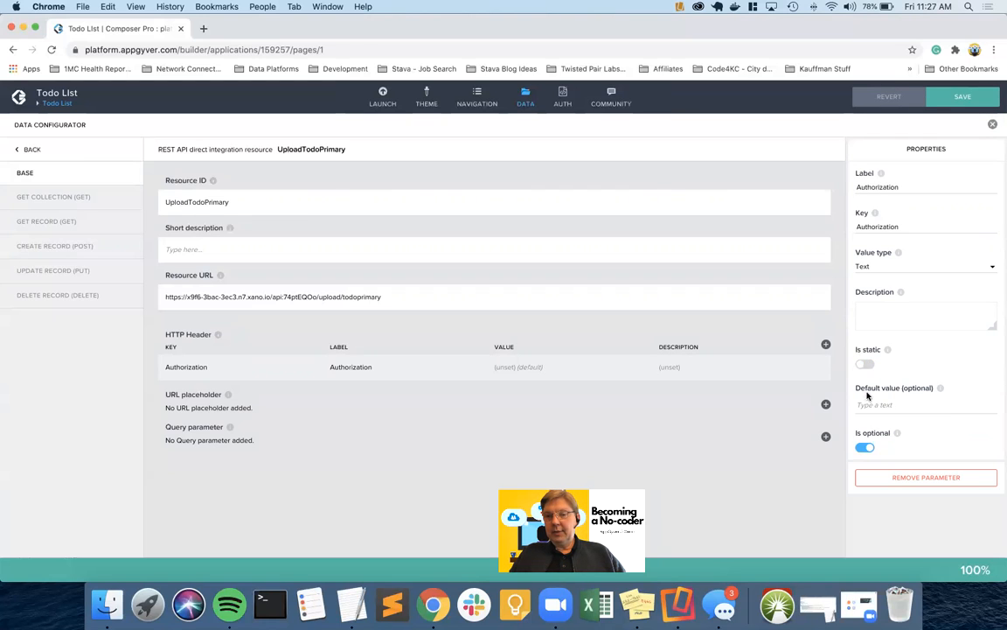
pyautogui.click(966, 98)
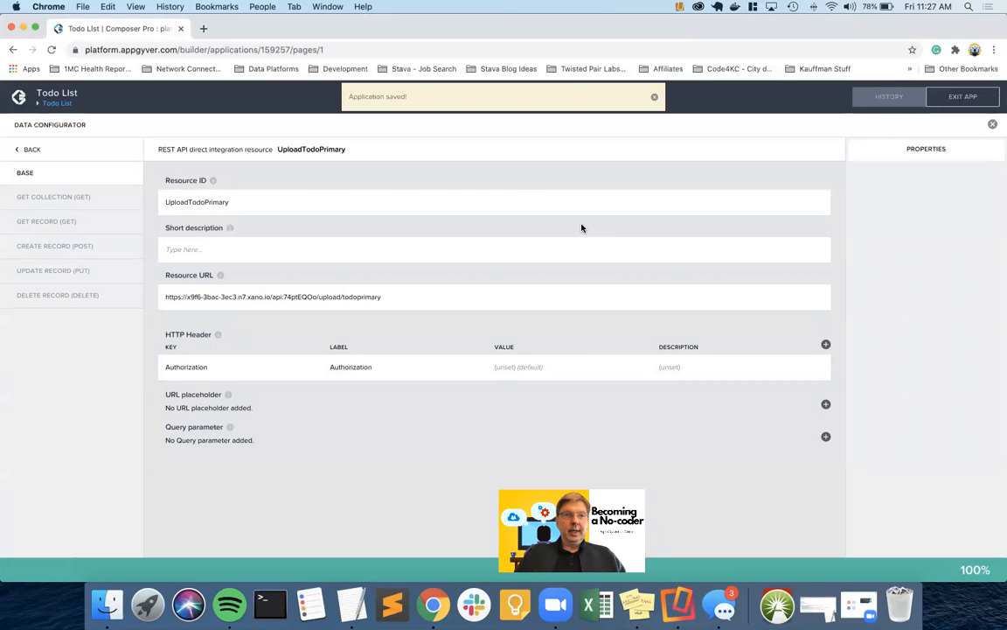
pyautogui.click(73, 249)
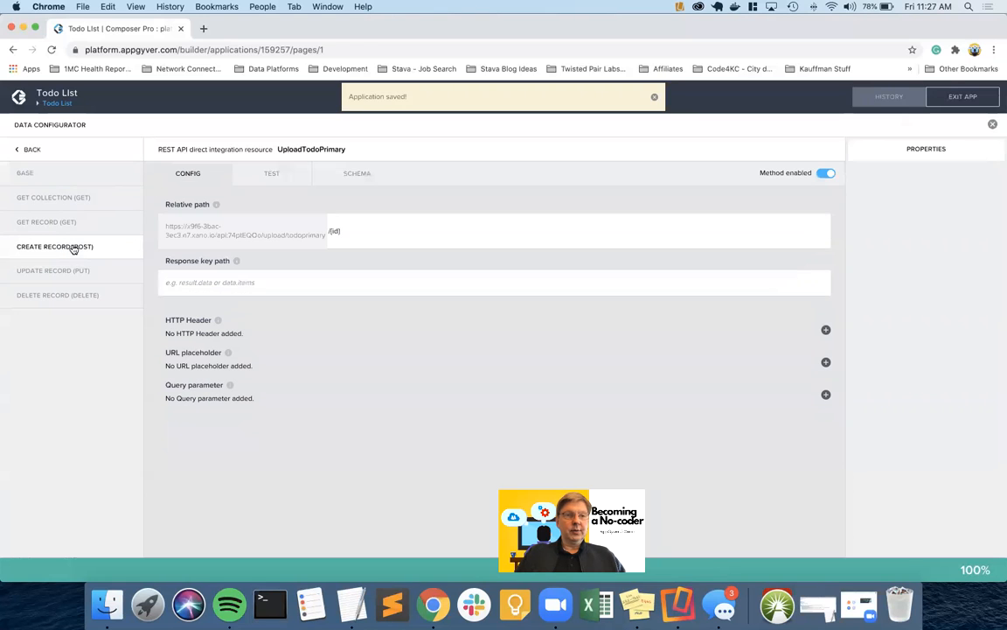
# Open the create-record test and copy the authToken from Xano's login run results
pyautogui.click(273, 175)
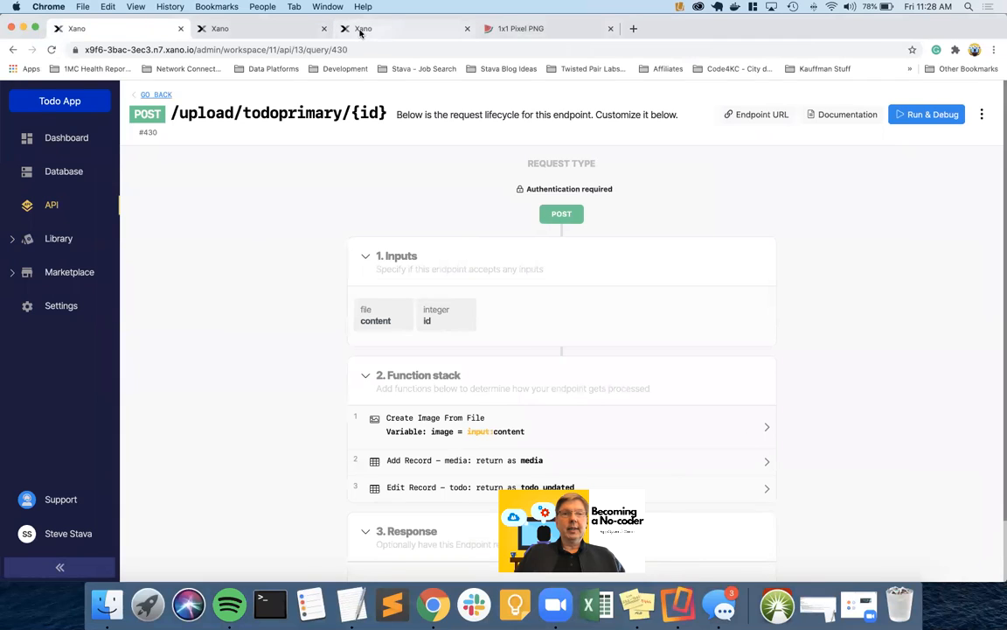
pyautogui.click(359, 27)
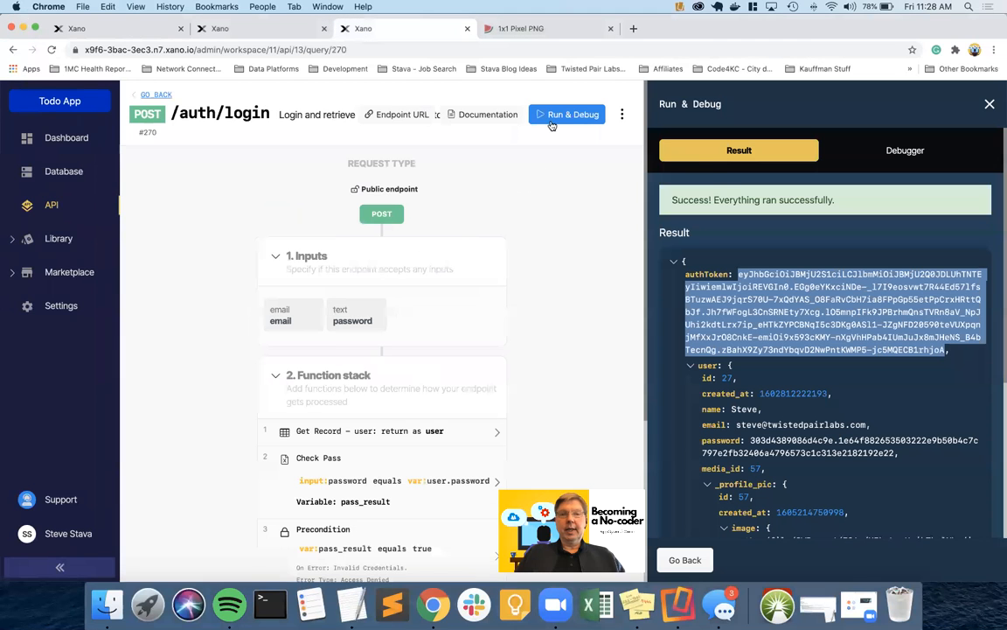
pyautogui.rightClick(800, 322)
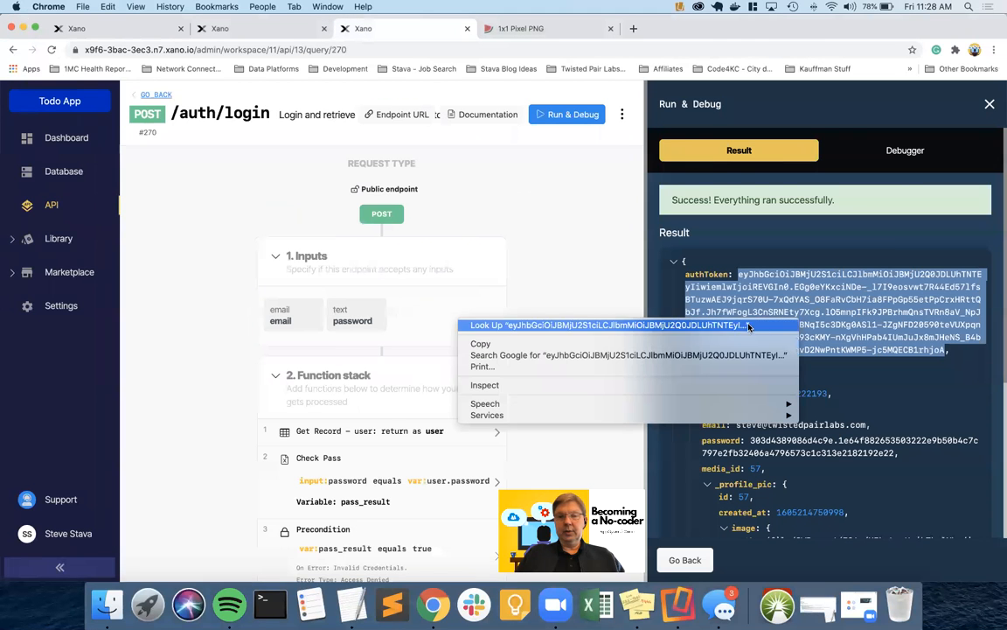
pyautogui.click(731, 347)
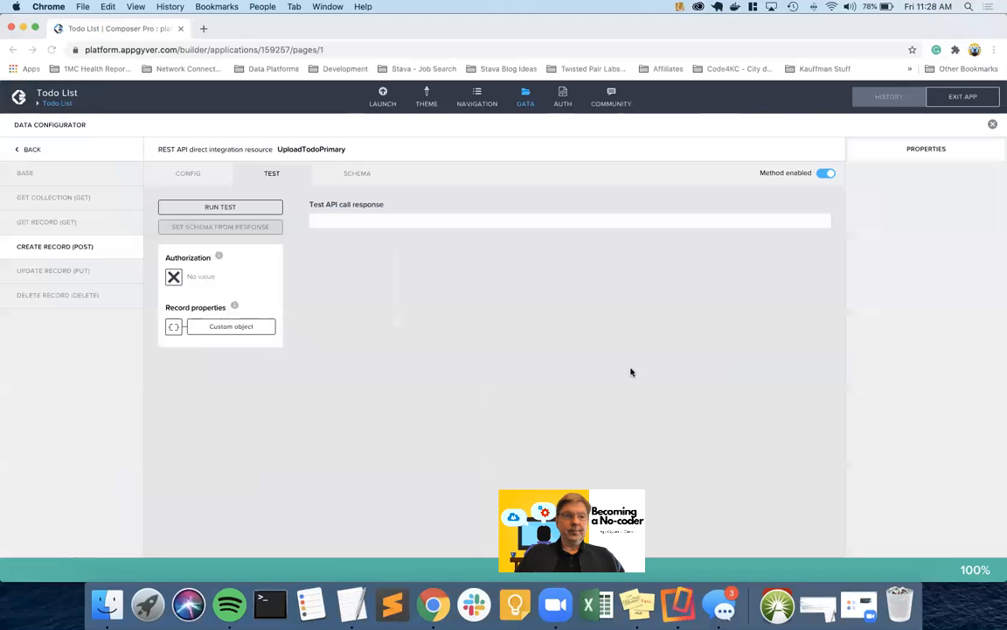
# Set the test Authorization to static text 'Bearer' followed by the pasted token
pyautogui.click(174, 277)
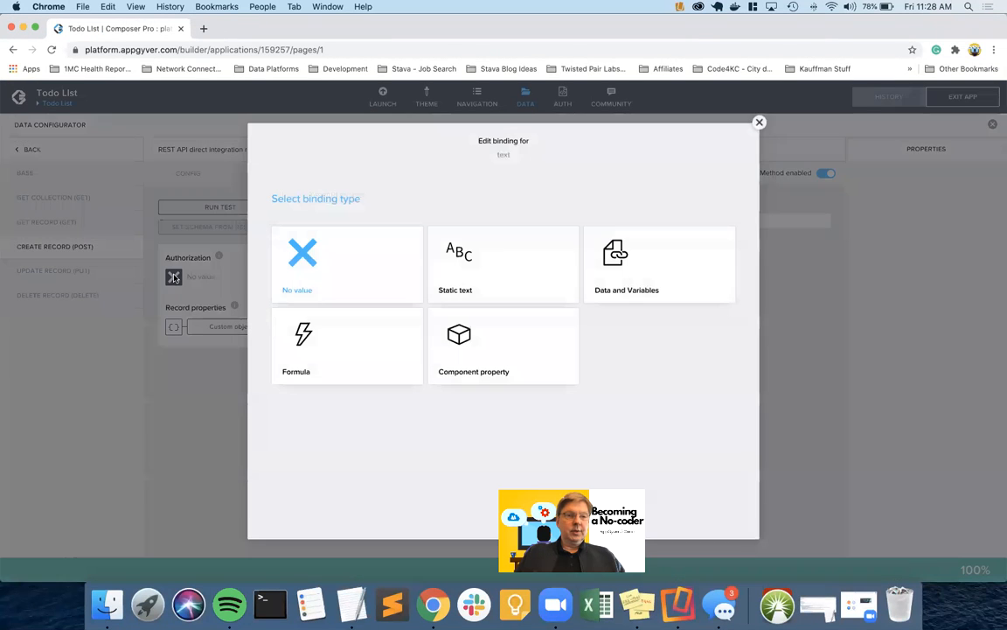
pyautogui.click(450, 255)
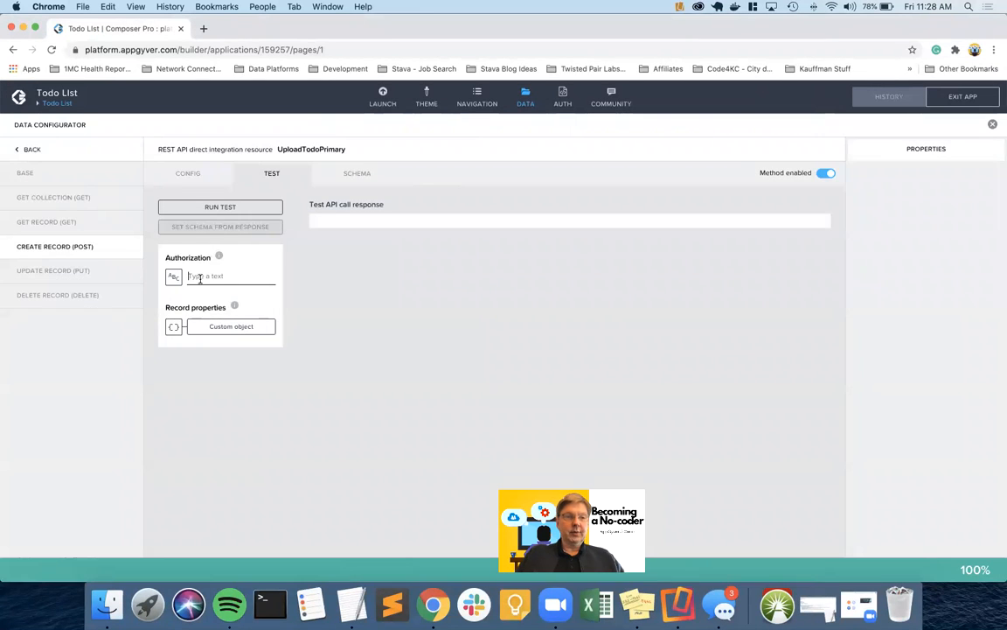
pyautogui.write('Bea')
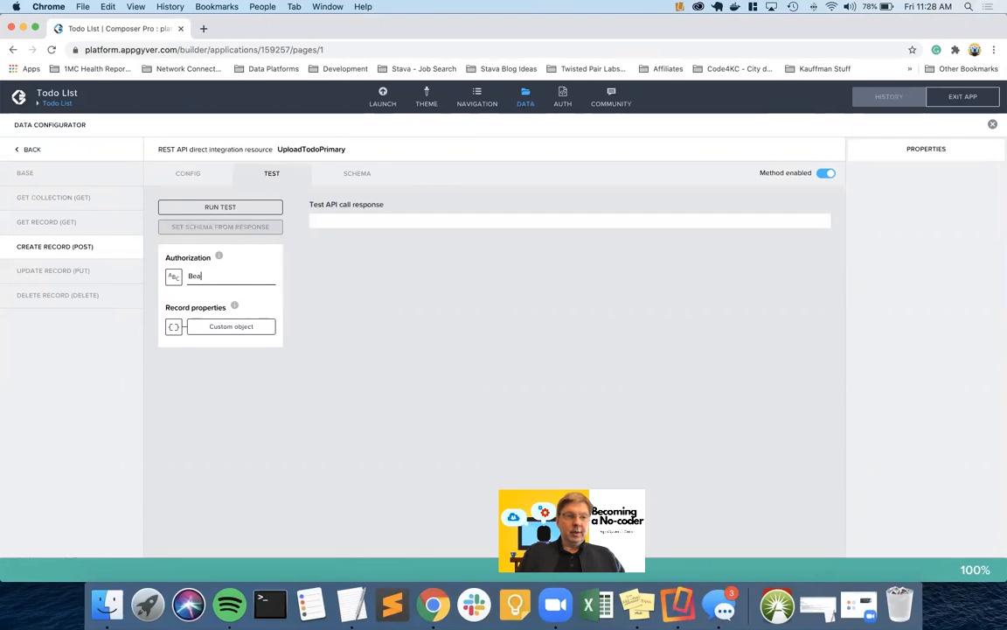
pyautogui.write('rer')
pyautogui.press('super+v')
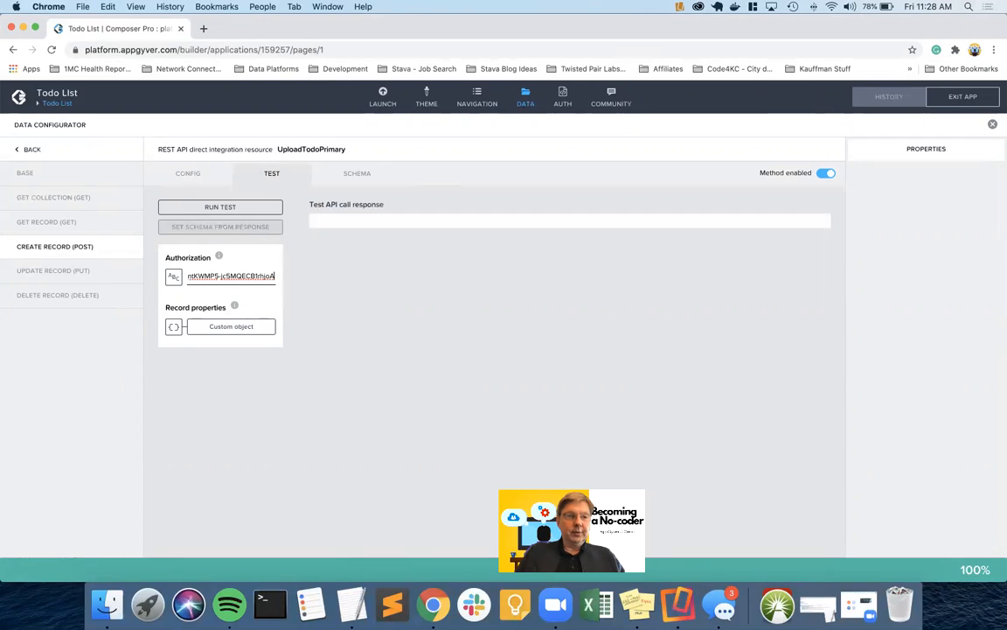
pyautogui.click(212, 328)
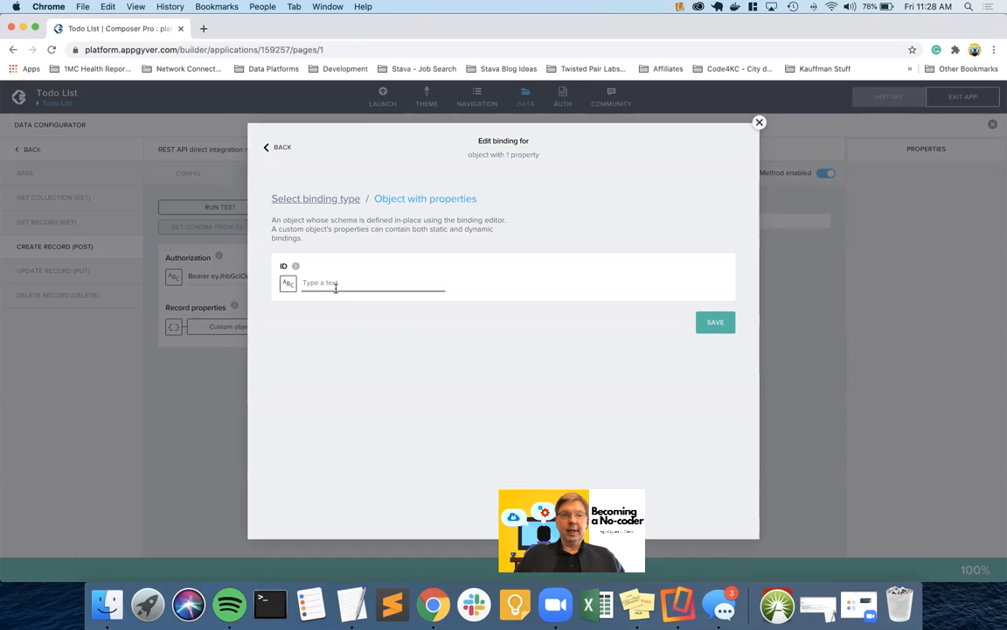
pyautogui.click(759, 123)
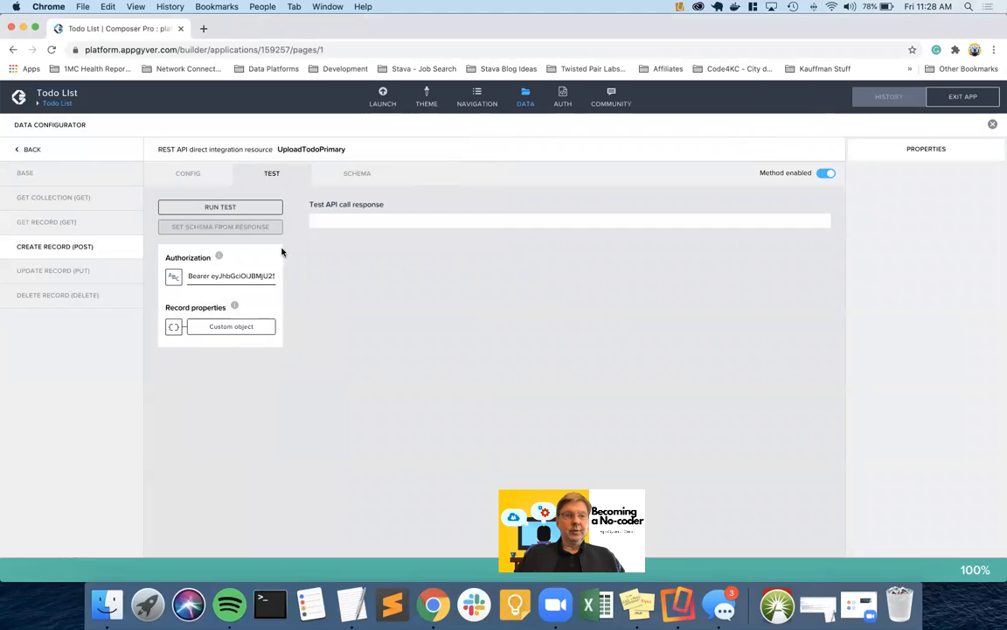
# Add a custom request schema property 'content' titled 'Image Content' and save the app
pyautogui.click(359, 174)
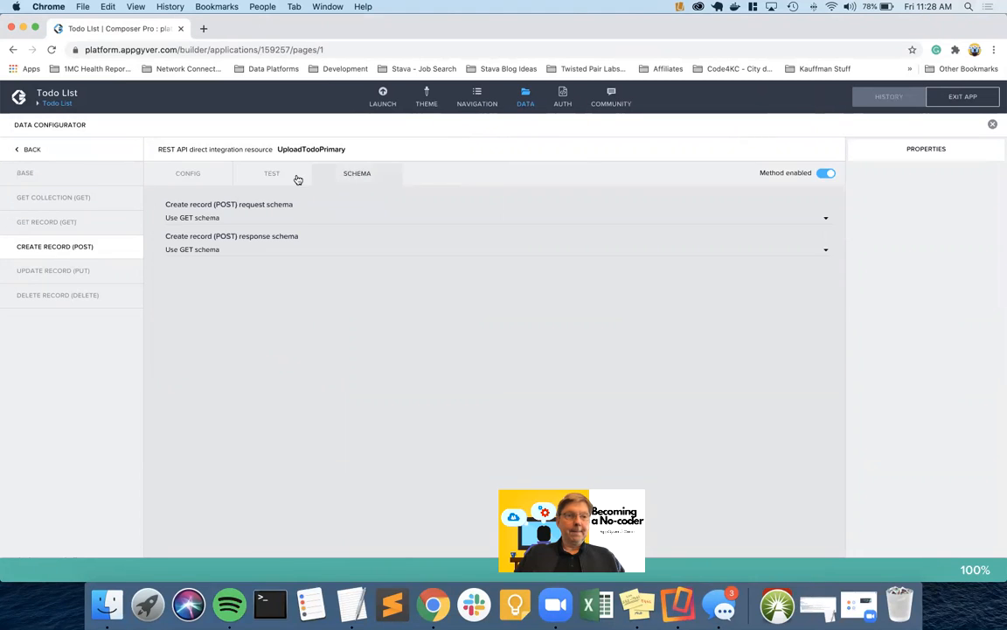
pyautogui.click(211, 219)
pyautogui.click(218, 228)
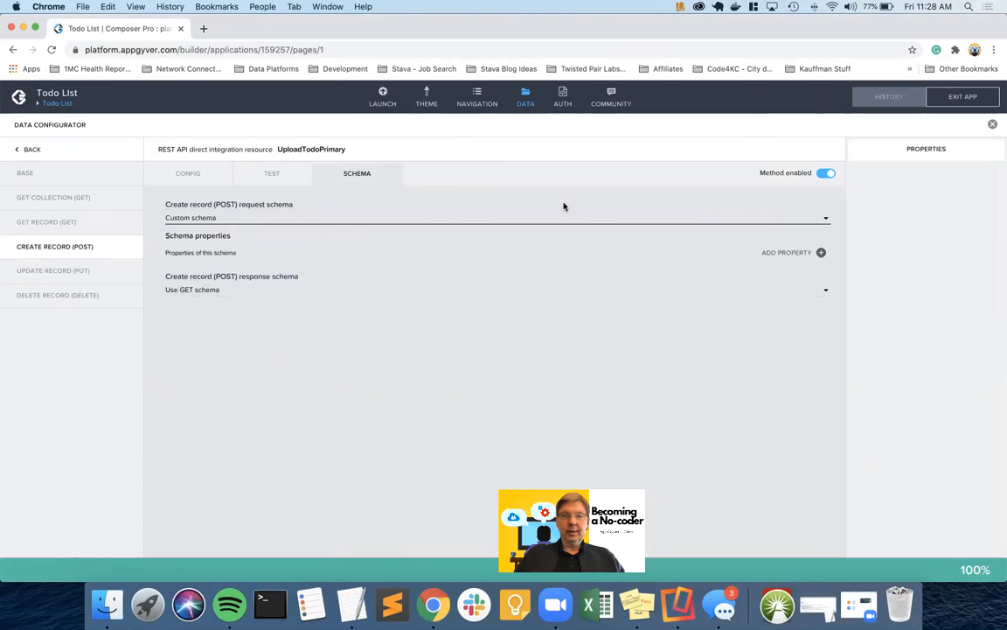
pyautogui.click(821, 252)
pyautogui.click(879, 182)
pyautogui.doubleClick(883, 181)
pyautogui.write('content')
pyautogui.click(873, 225)
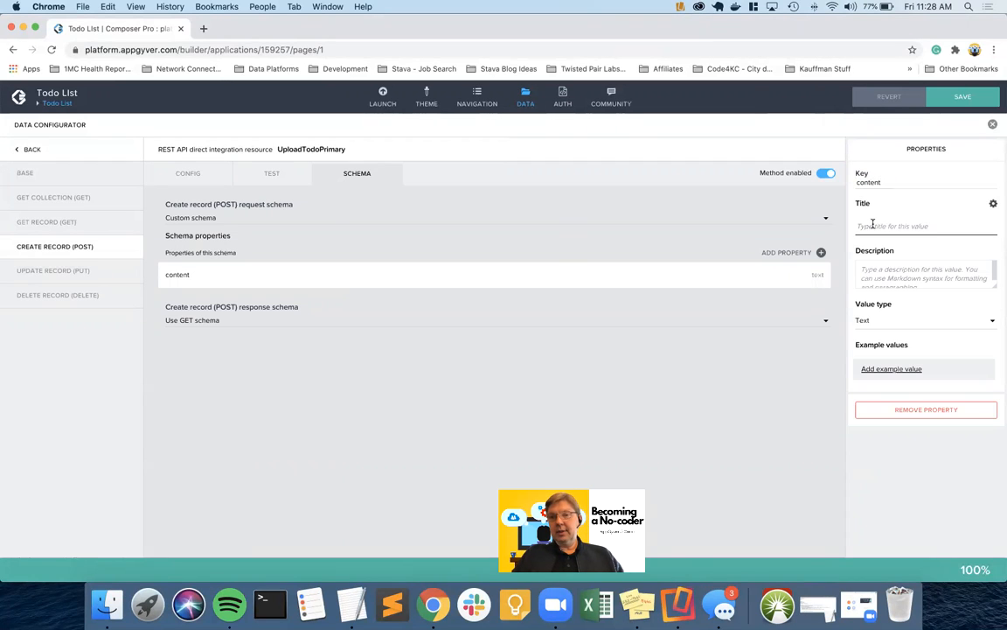
pyautogui.write('Im')
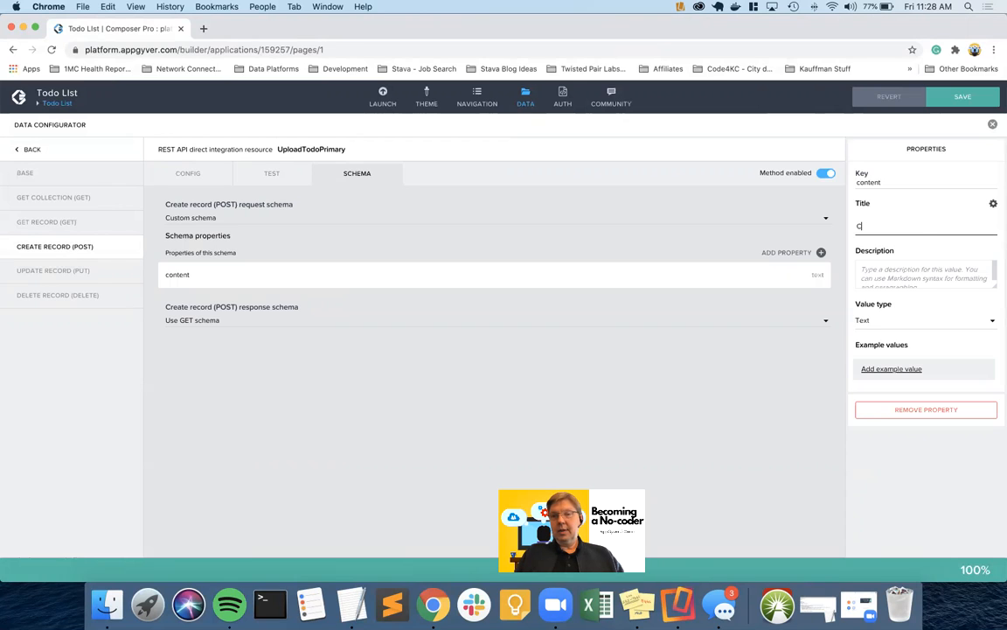
pyautogui.write('age Content')
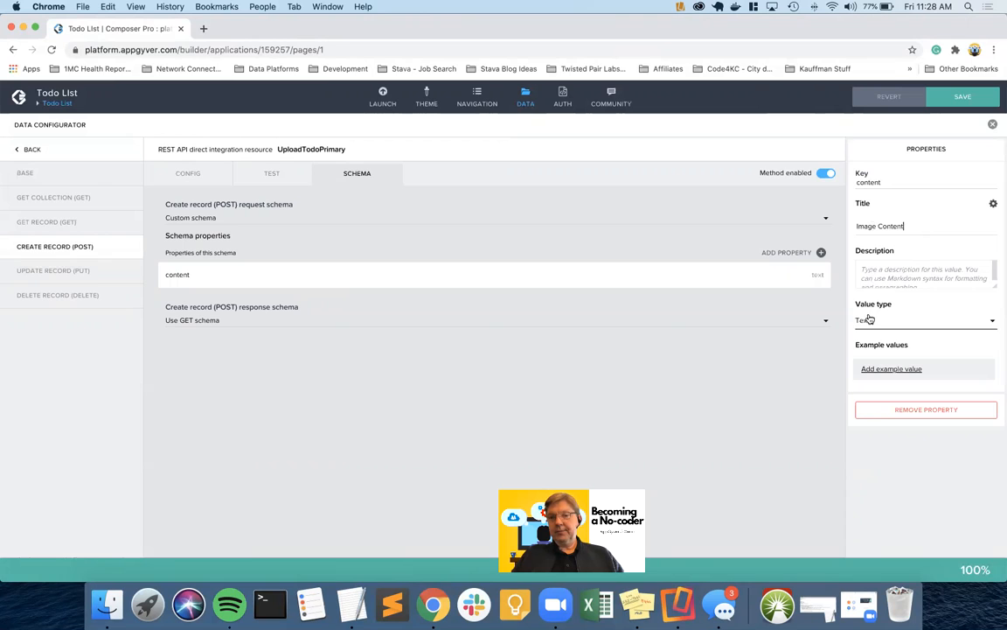
pyautogui.click(945, 98)
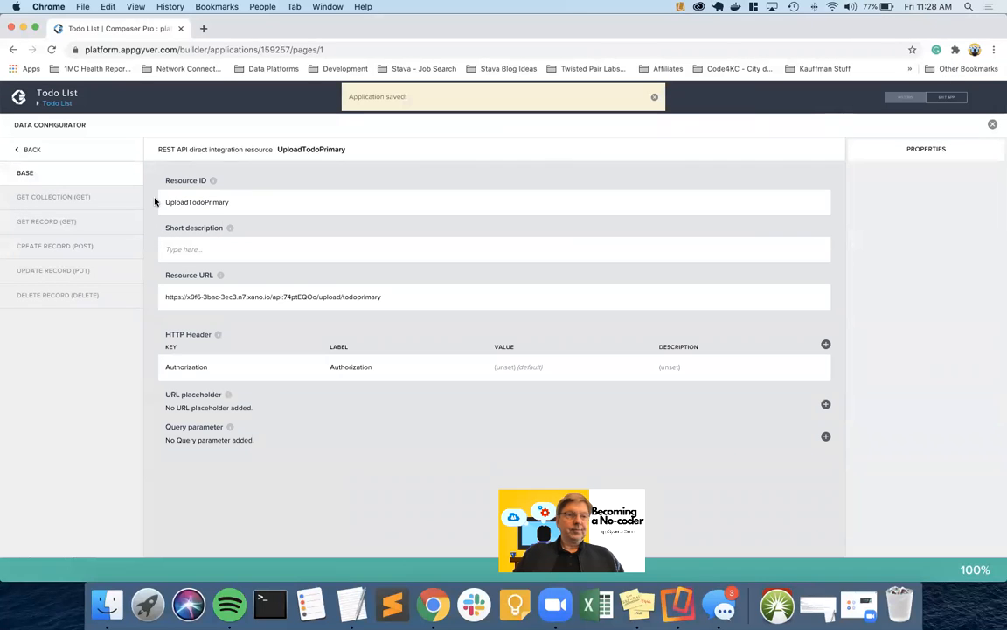
# Verify the create-record test's record properties now include the Image Content field
pyautogui.click(88, 250)
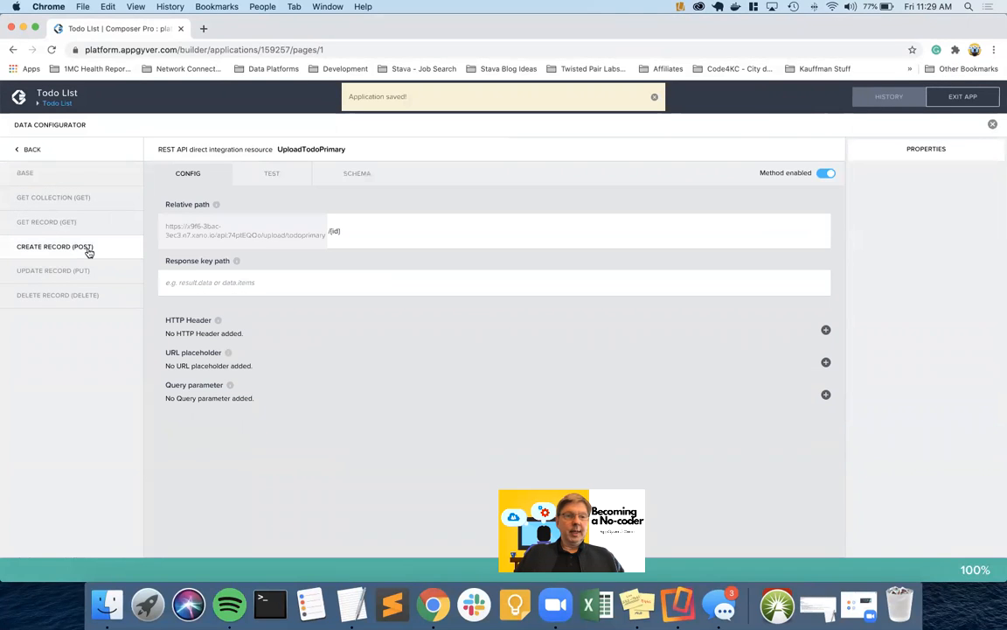
pyautogui.click(269, 175)
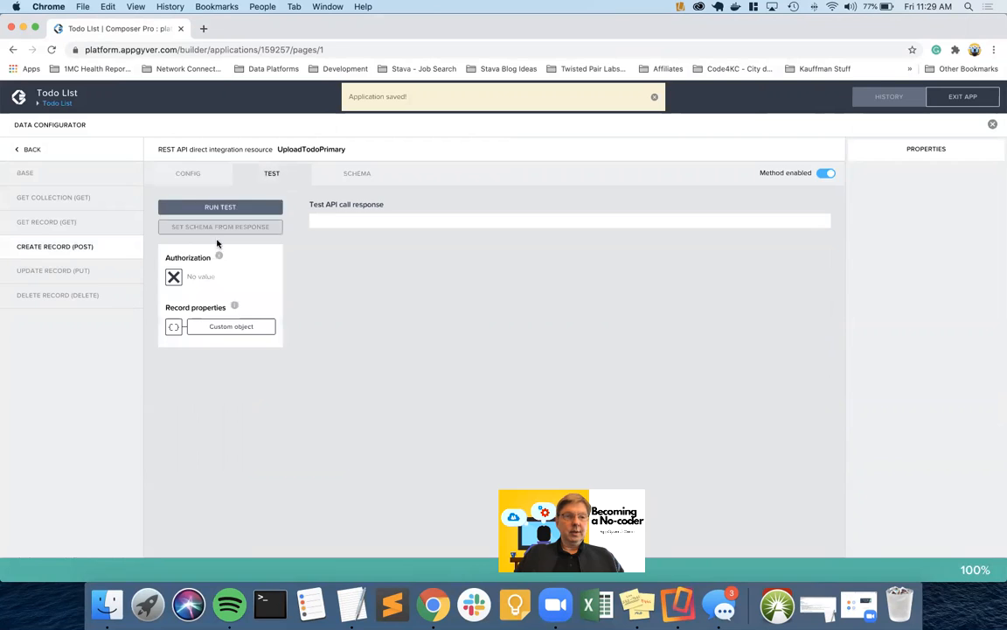
pyautogui.click(227, 325)
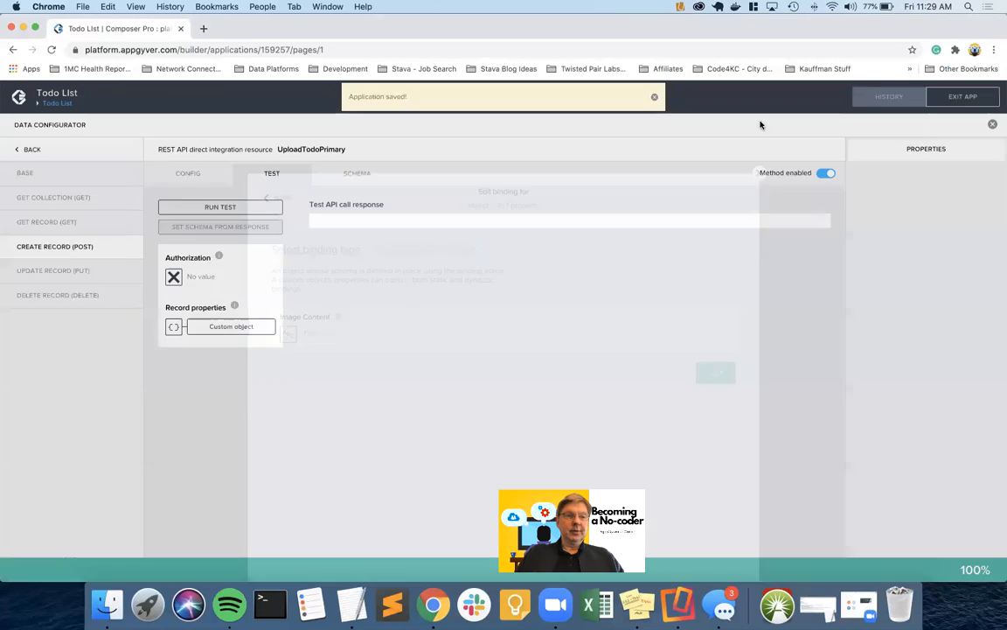
pyautogui.click(760, 124)
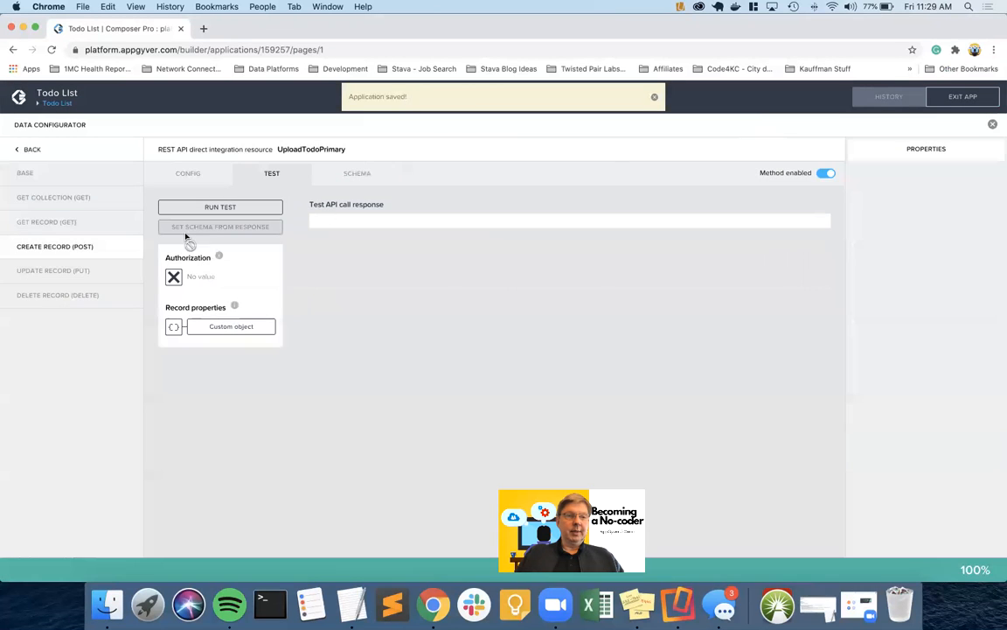
pyautogui.click(373, 171)
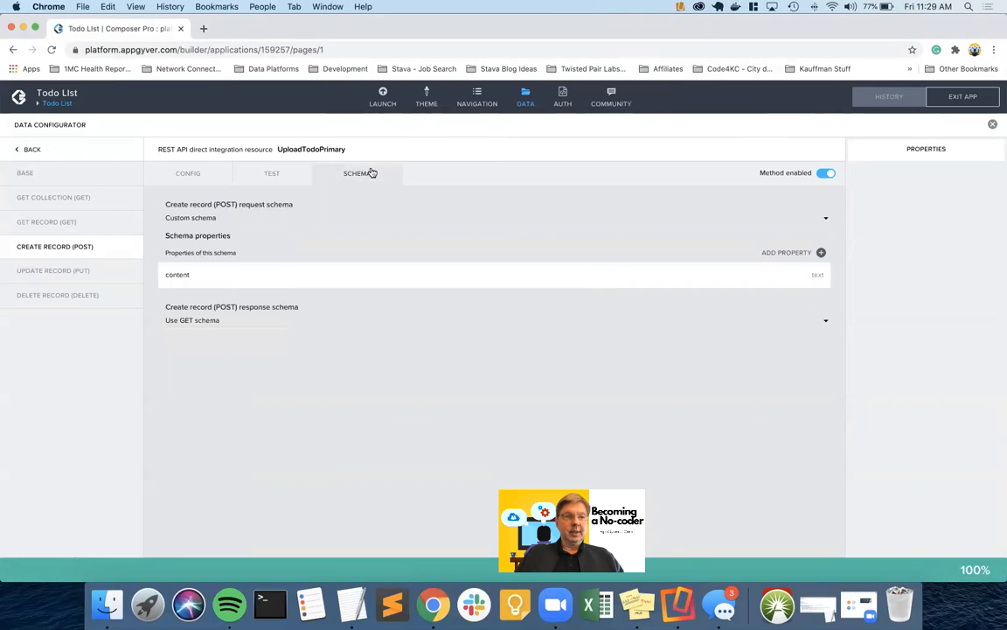
# Add a Number schema property 'id' titled 'Todo ID' and save the app
pyautogui.click(821, 253)
pyautogui.click(880, 182)
pyautogui.doubleClick(881, 182)
pyautogui.write('id')
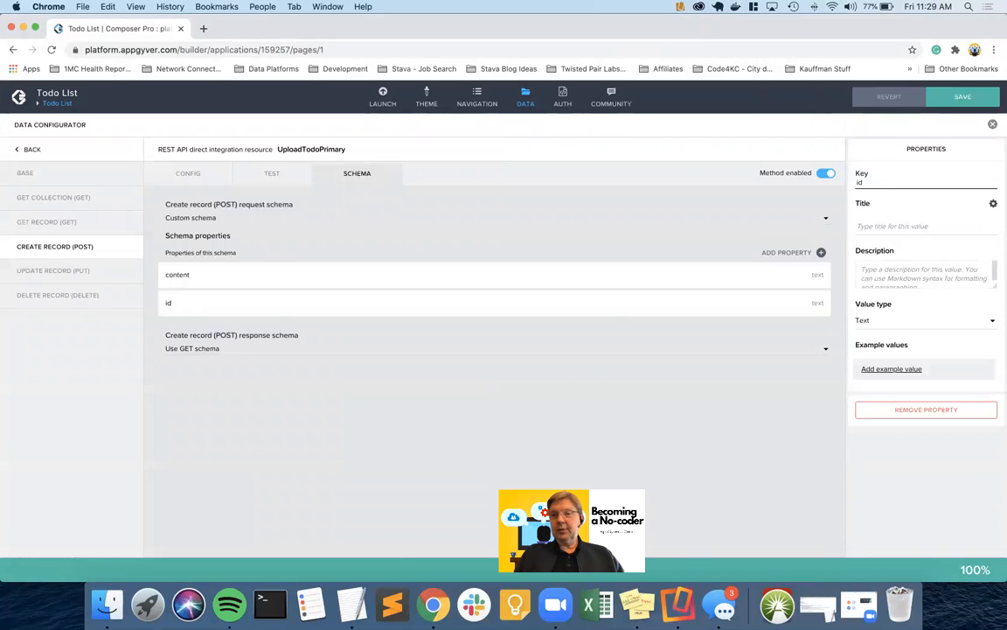
pyautogui.click(863, 226)
pyautogui.write('ID')
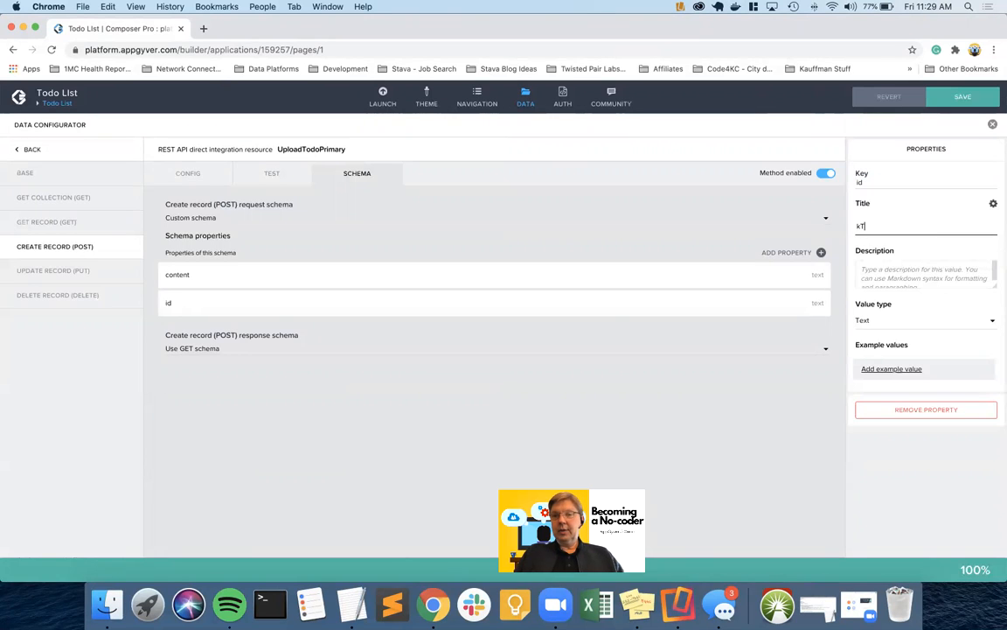
pyautogui.press('BackSpace')
pyautogui.press('BackSpace')
pyautogui.write('T')
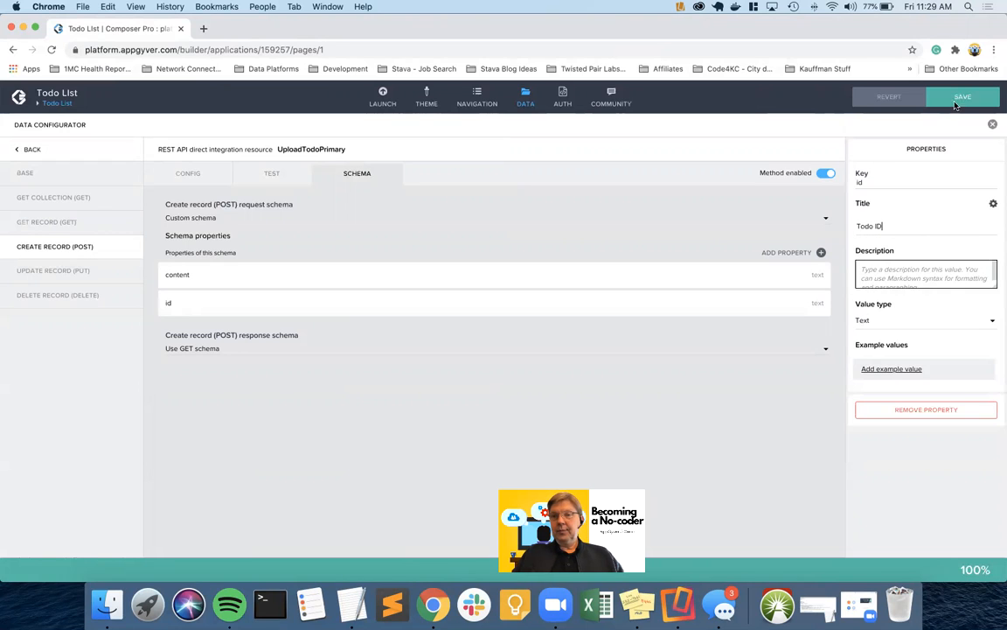
pyautogui.click(882, 318)
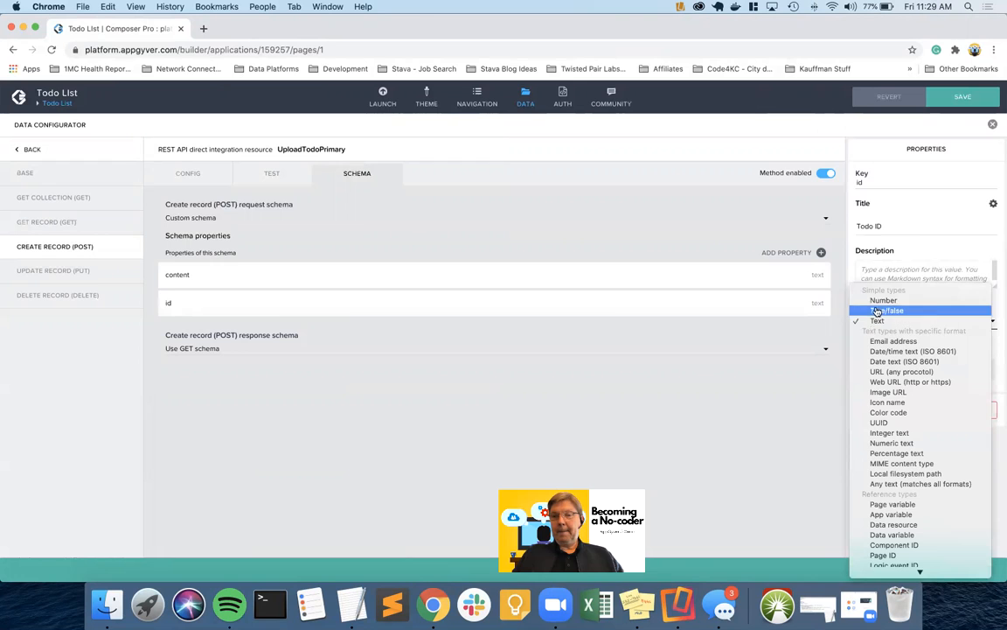
pyautogui.click(882, 300)
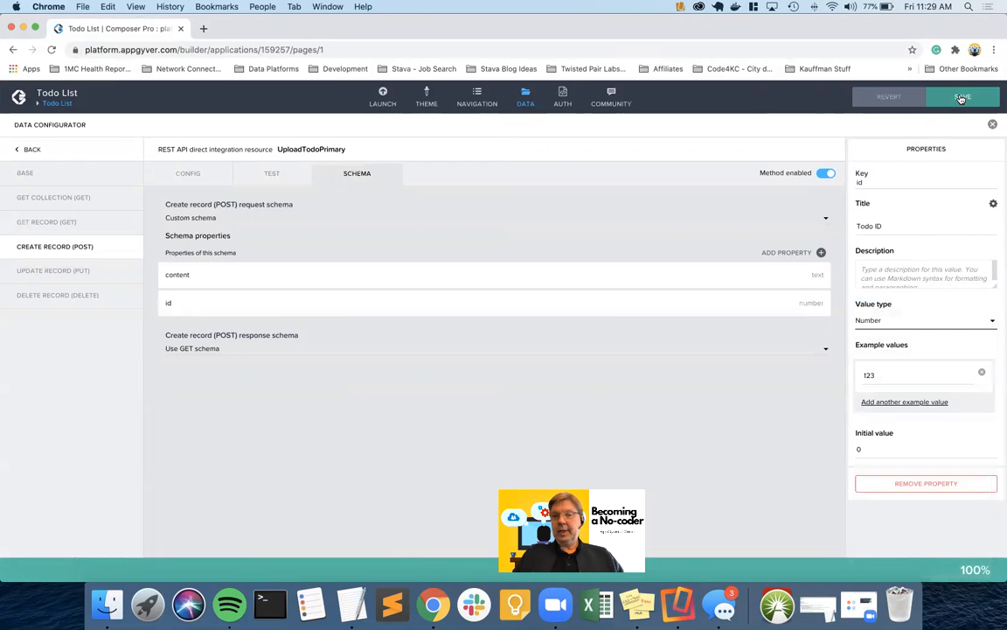
pyautogui.click(962, 96)
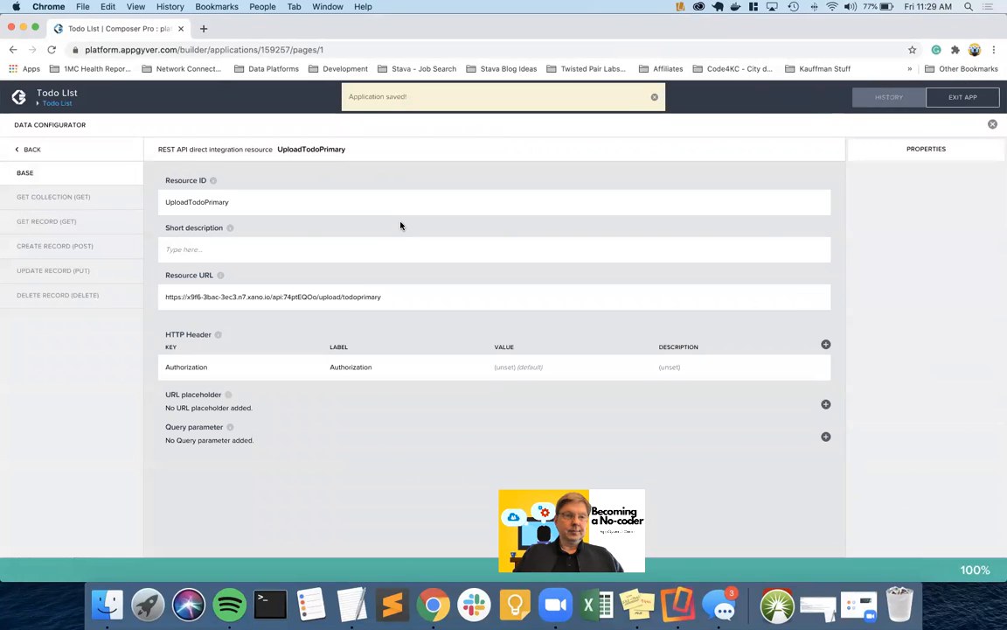
pyautogui.click(79, 246)
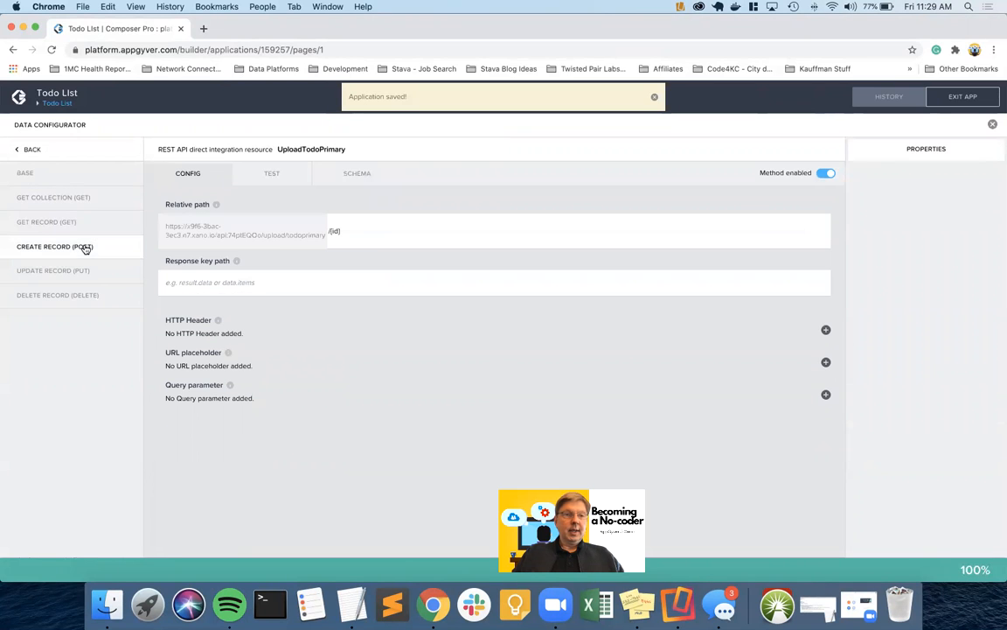
pyautogui.click(273, 174)
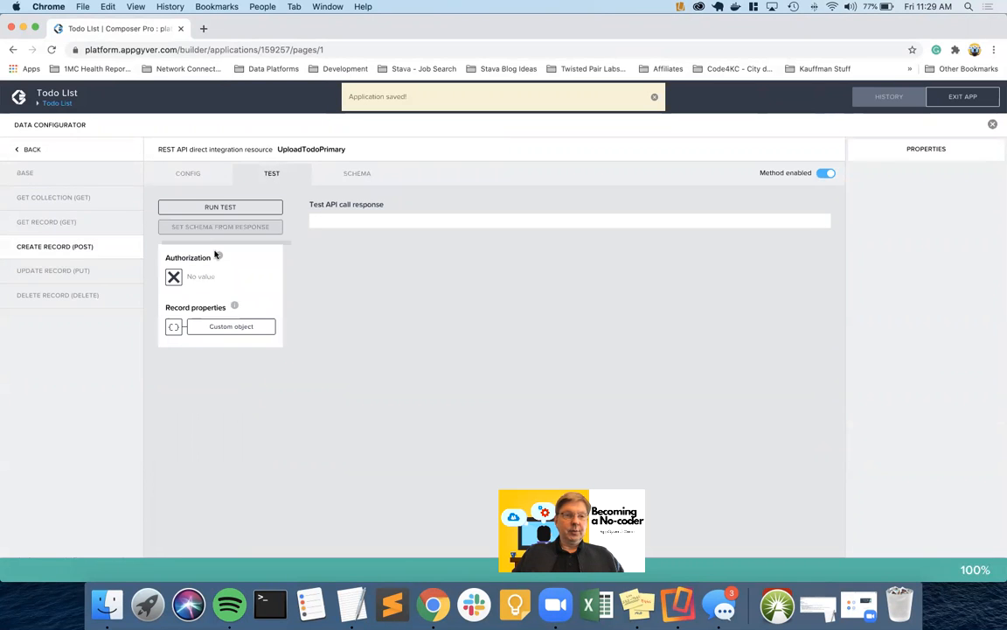
# Copy Xano's login authToken and paste it as the test's static Authorization text
pyautogui.hotkey('ctrl', 'Left')
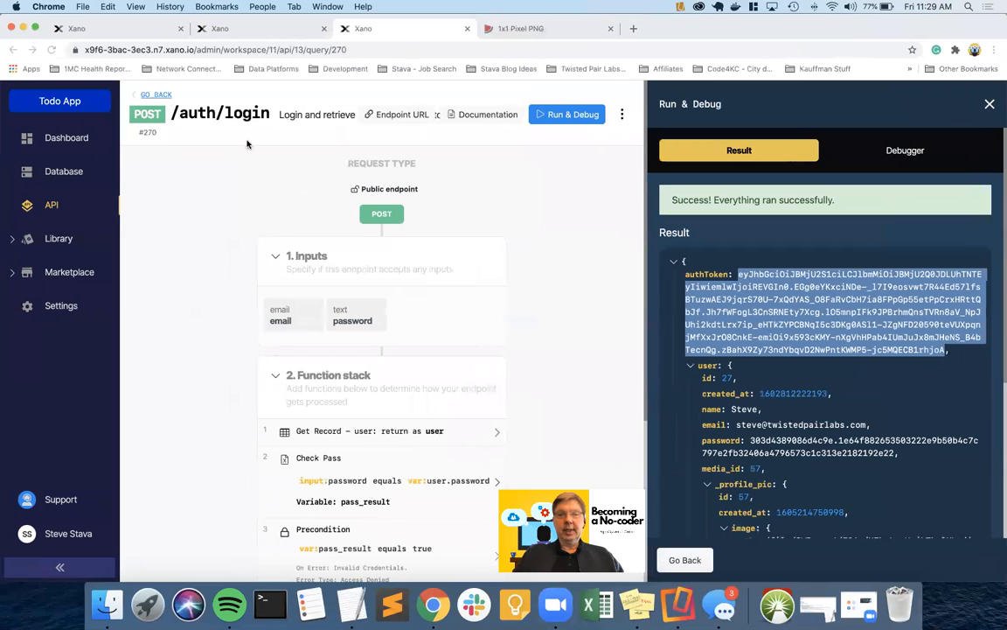
pyautogui.rightClick(760, 290)
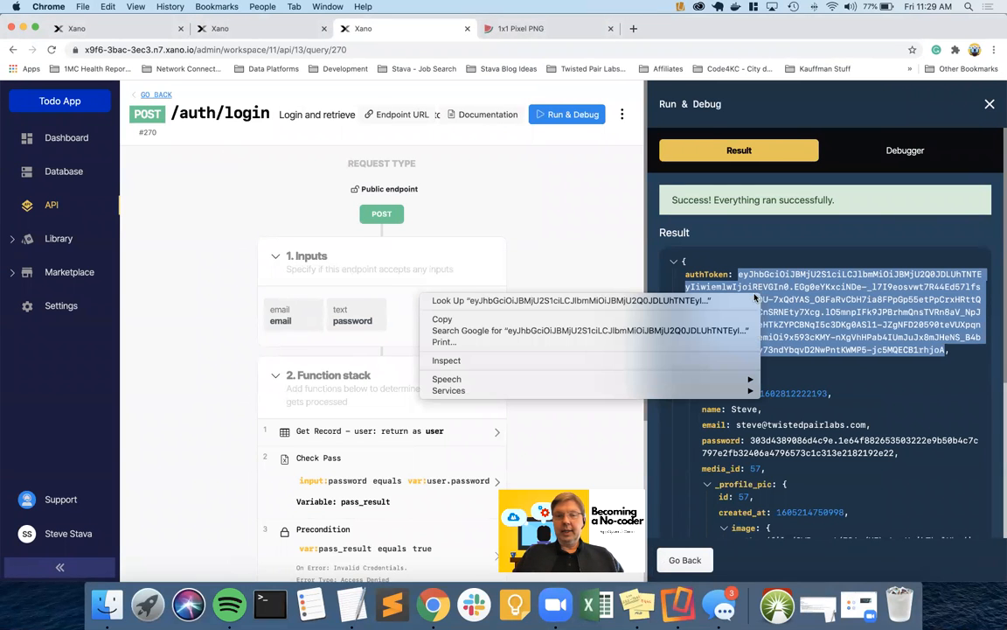
pyautogui.click(655, 322)
pyautogui.hotkey('ctrl', 'Right')
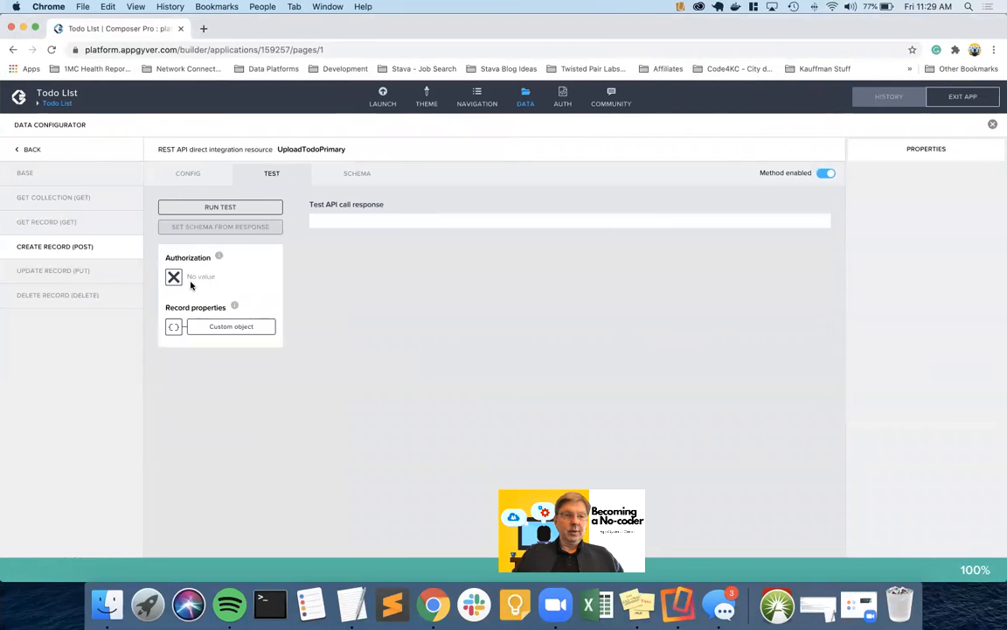
pyautogui.click(176, 284)
pyautogui.click(500, 286)
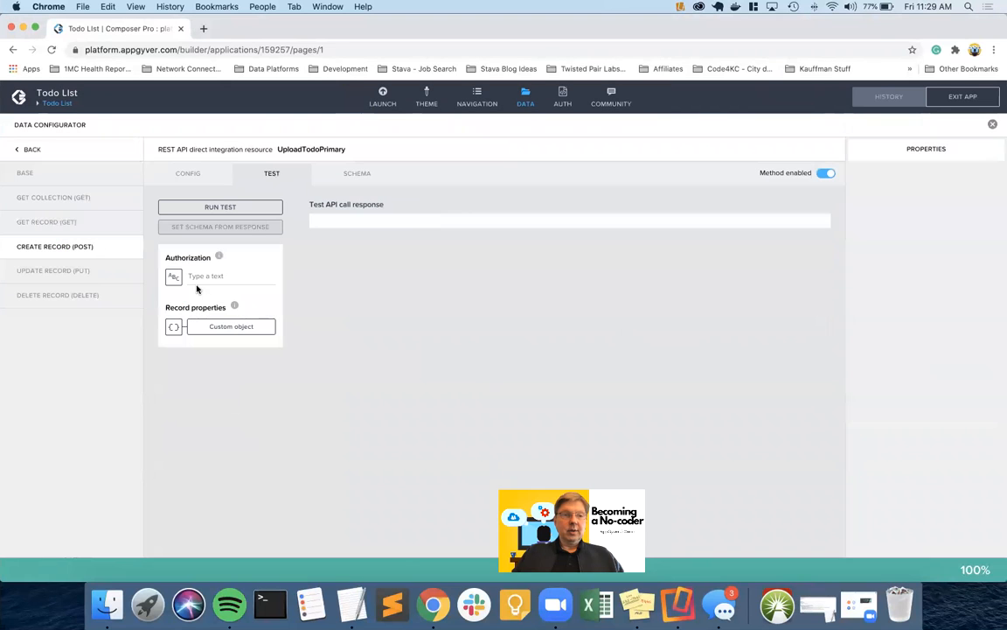
pyautogui.click(204, 275)
pyautogui.press('super+v')
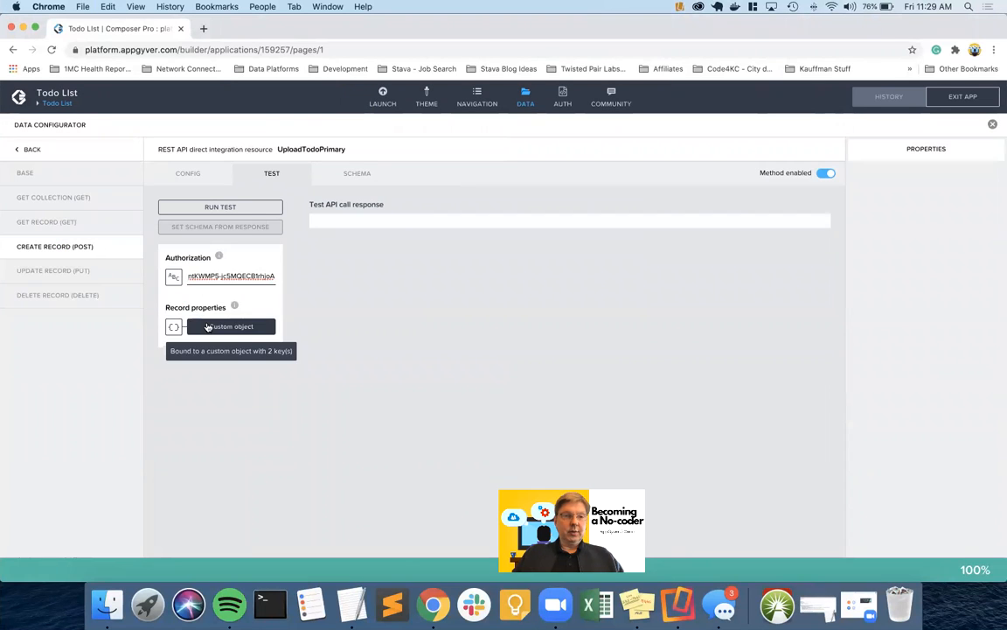
pyautogui.click(207, 326)
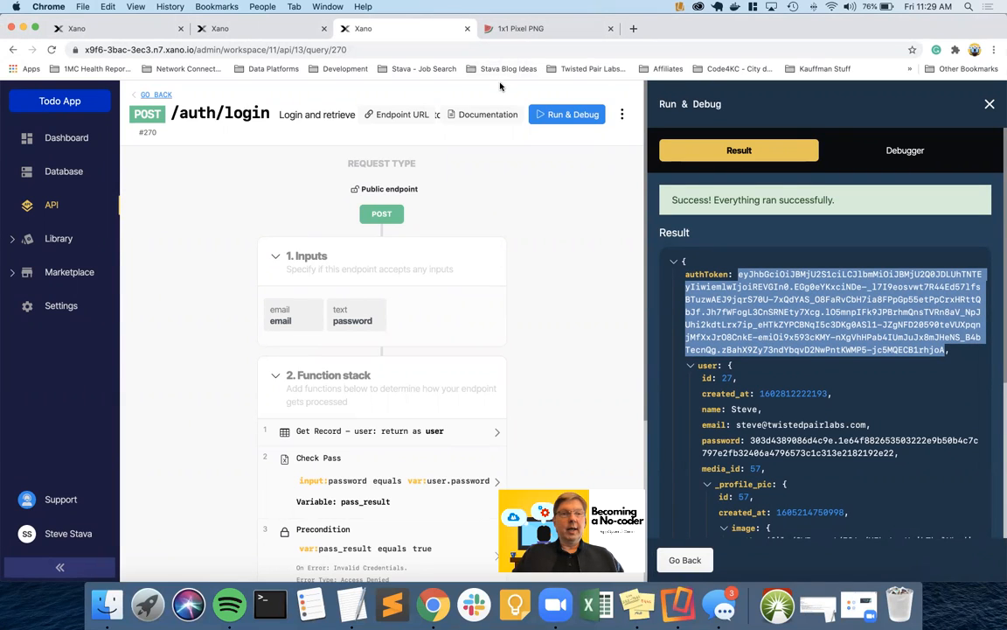
# Pick purple 6a64b9 (106, 100, 185) in the 1x1 Pixel PNG generator and copy its data URL
pyautogui.click(543, 30)
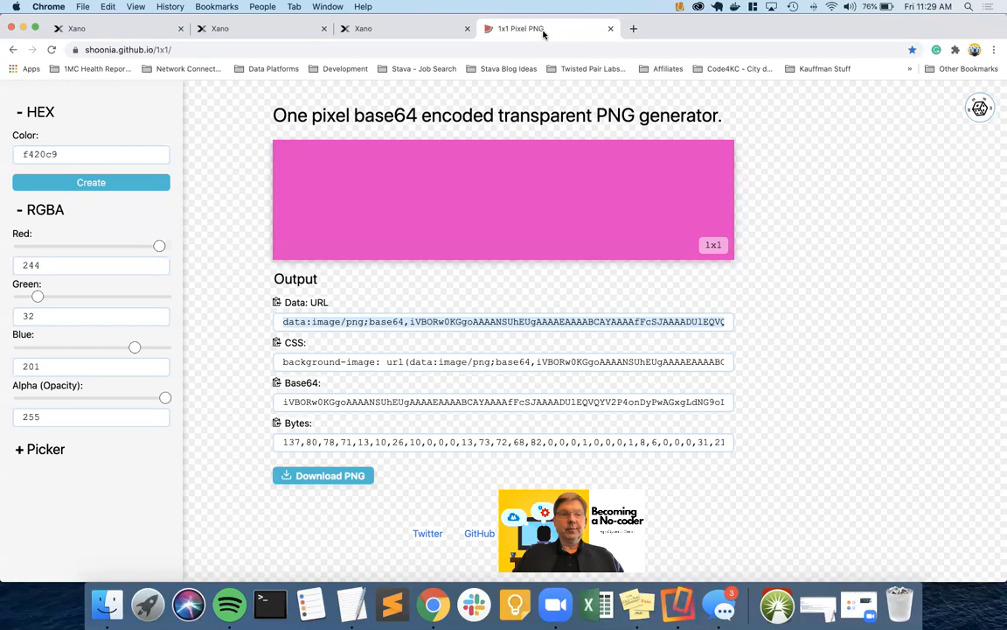
pyautogui.click(40, 448)
pyautogui.click(48, 477)
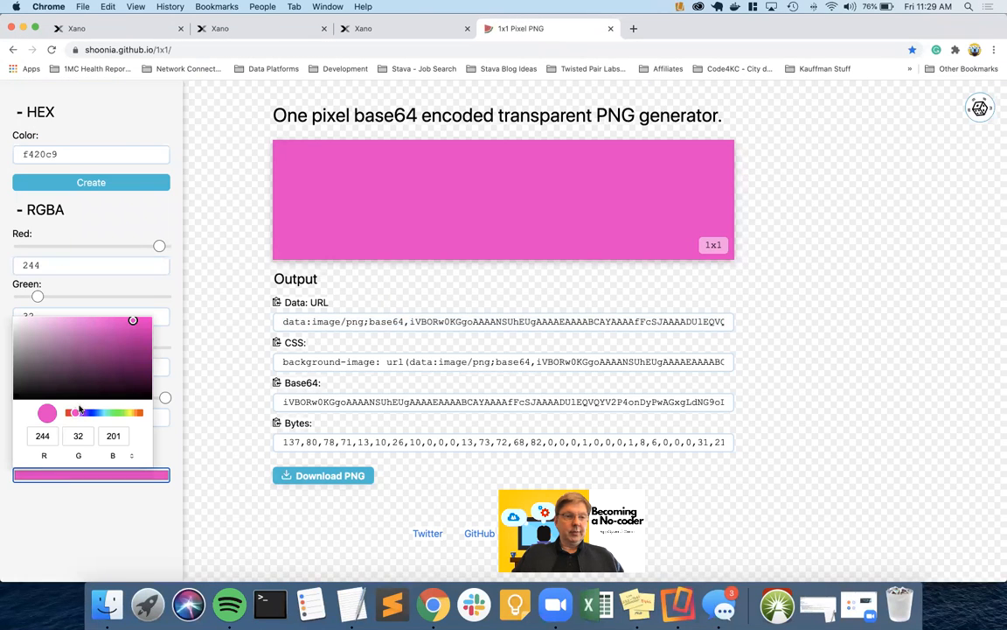
pyautogui.click(90, 413)
pyautogui.click(76, 340)
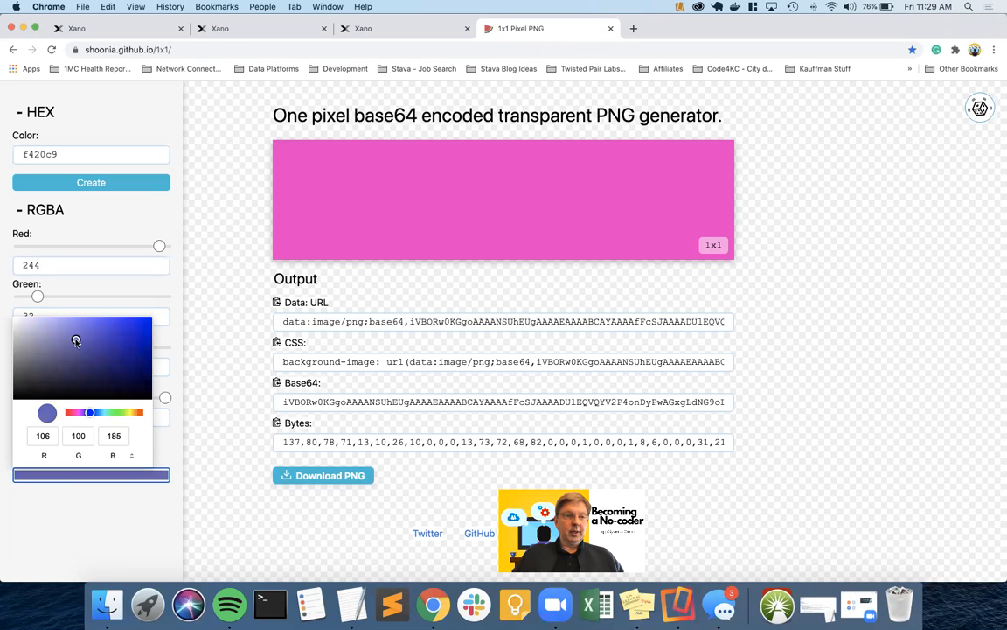
pyautogui.click(54, 486)
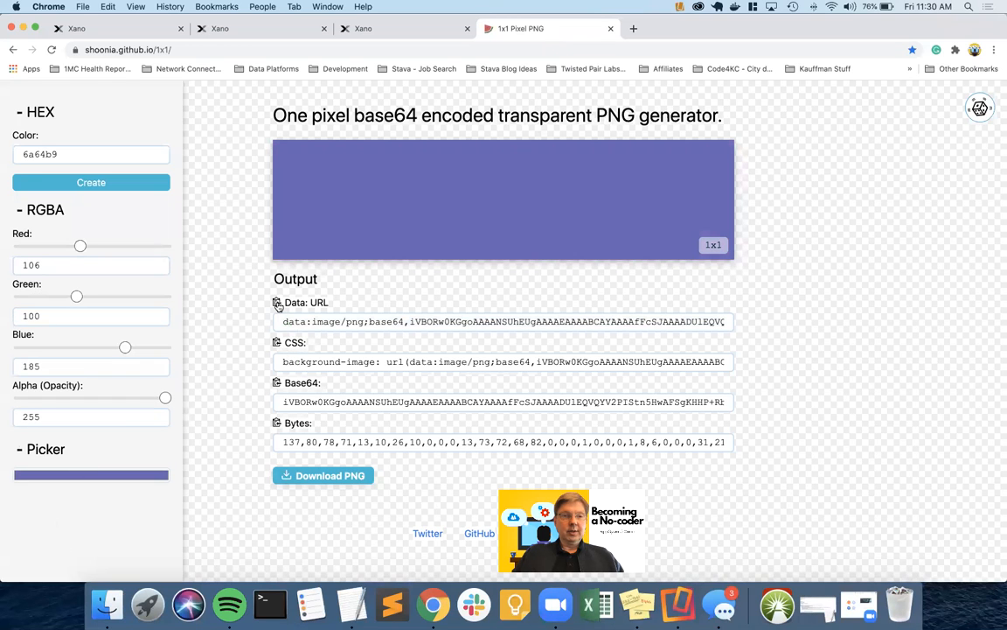
pyautogui.click(277, 302)
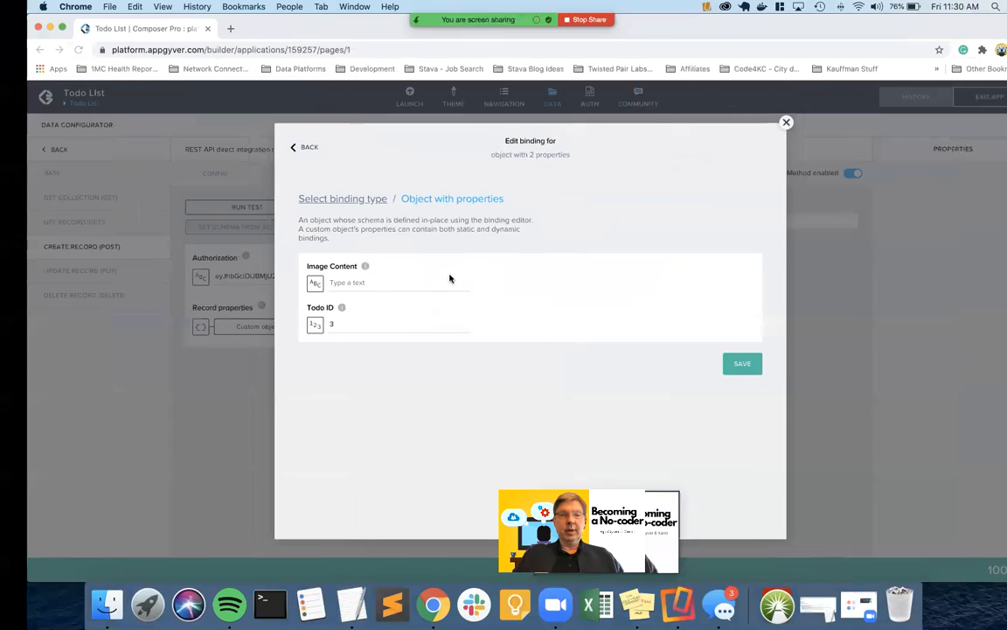
# Paste the purple pixel's data URL into Image Content, save, and run the create-record test, which fails with 400
pyautogui.click(335, 282)
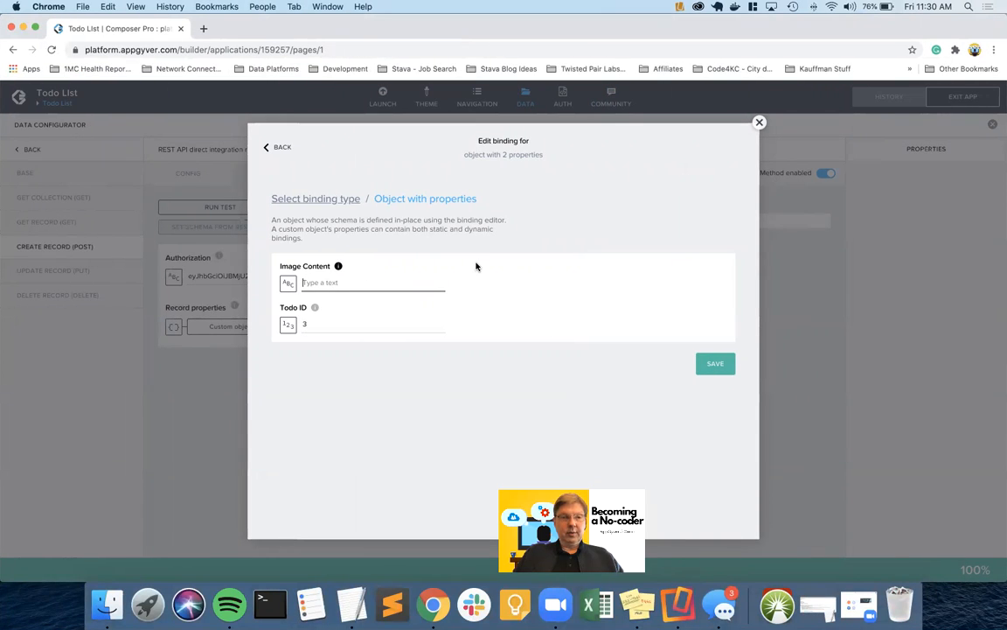
pyautogui.press('super+v')
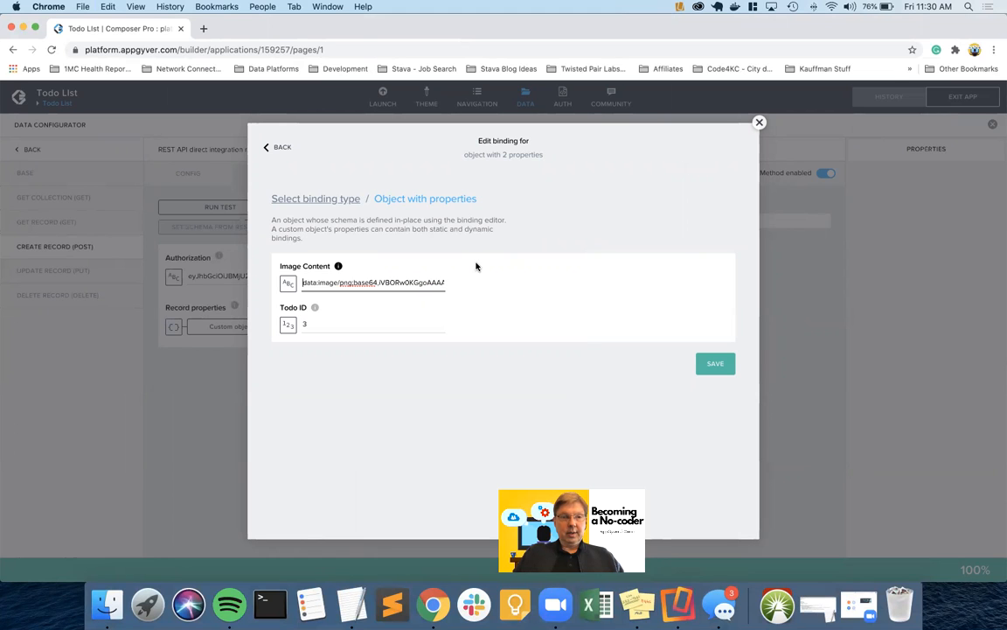
pyautogui.click(715, 364)
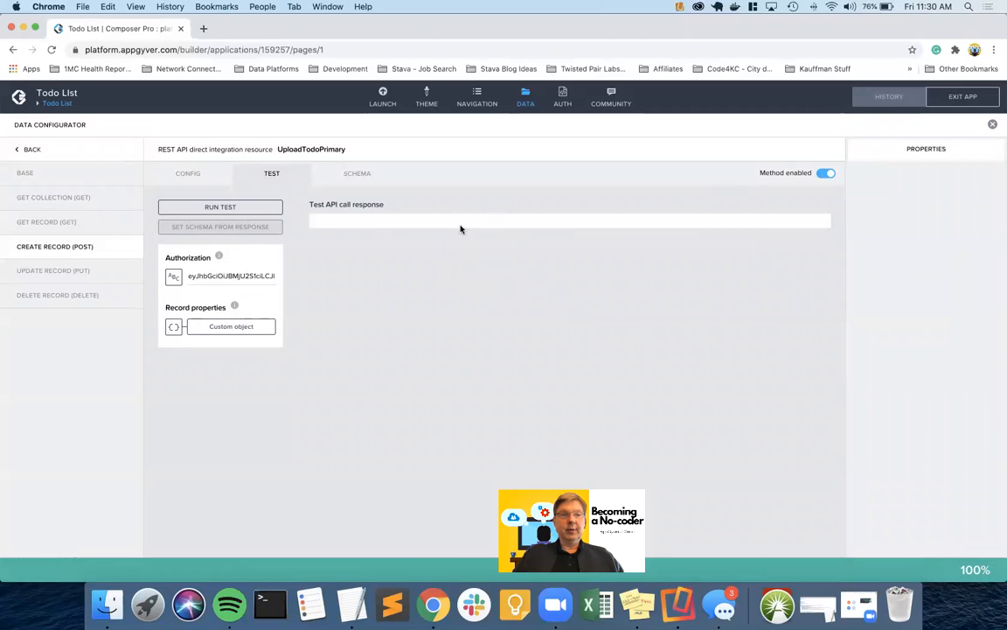
pyautogui.click(248, 207)
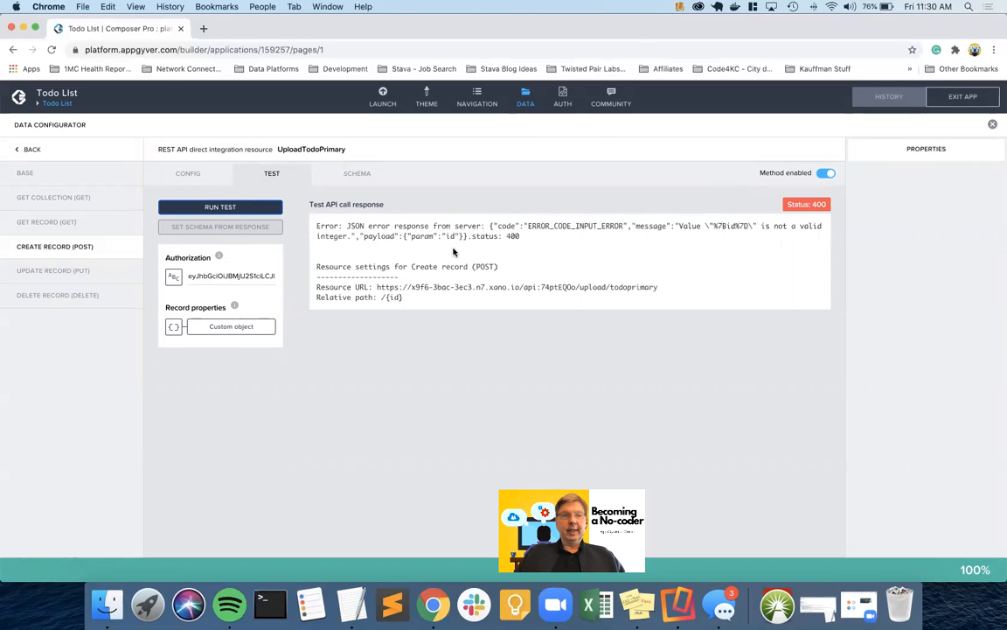
# Check the Xano endpoint page, then return to the Data Configurator's list of resources
pyautogui.hotkey('ctrl', 'Left')
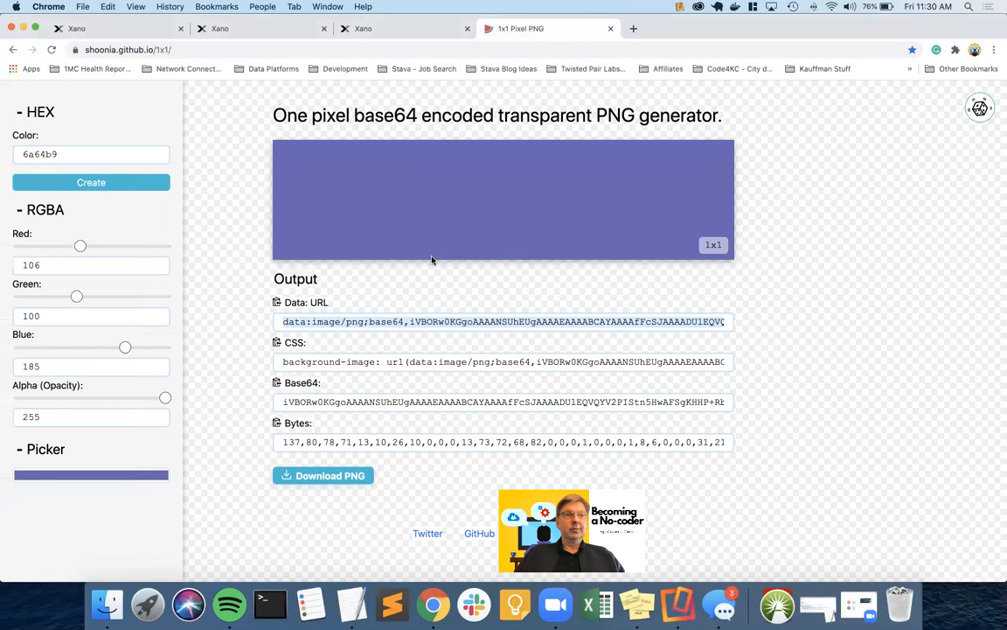
pyautogui.click(125, 29)
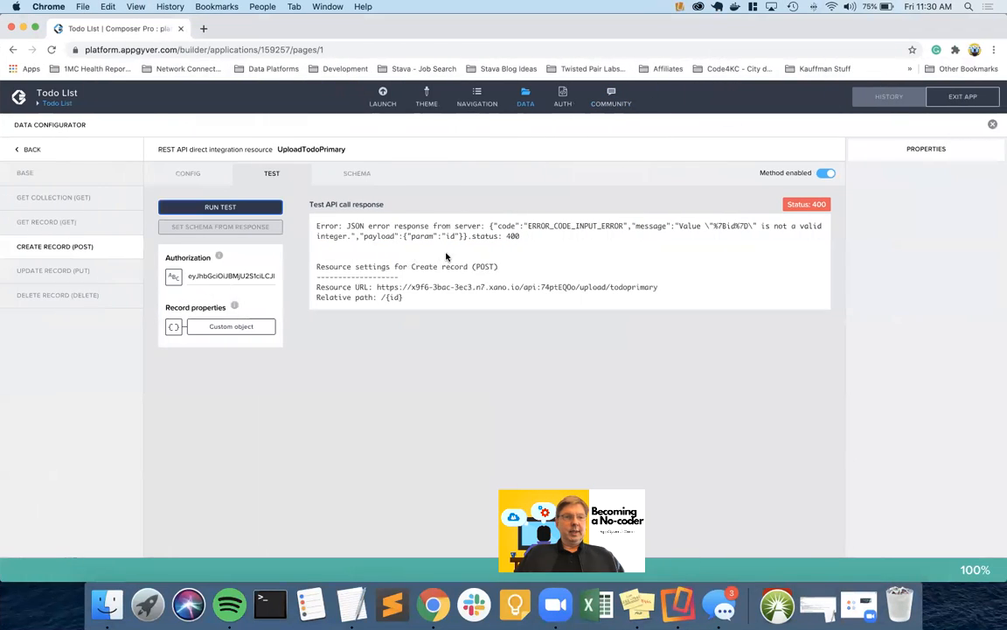
pyautogui.click(29, 151)
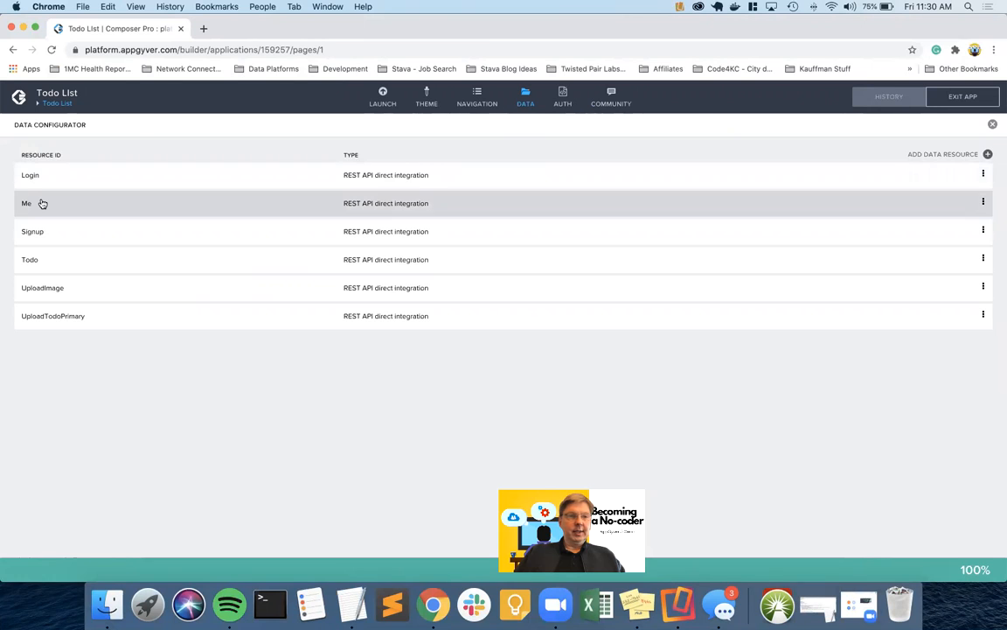
# Look over the Me resource's GET RECORD settings and return to the resource list
pyautogui.click(42, 203)
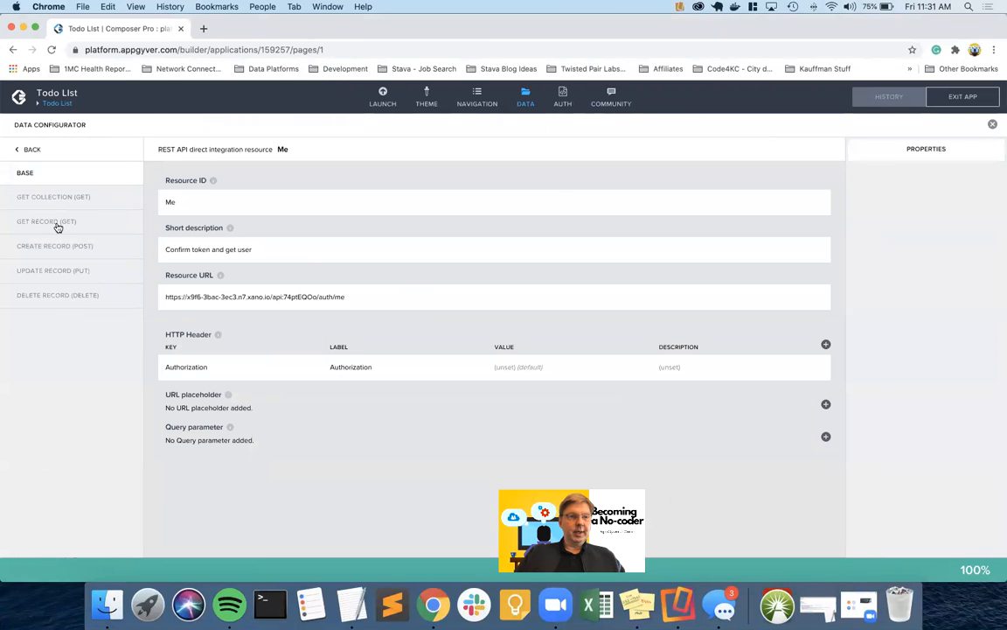
pyautogui.click(60, 224)
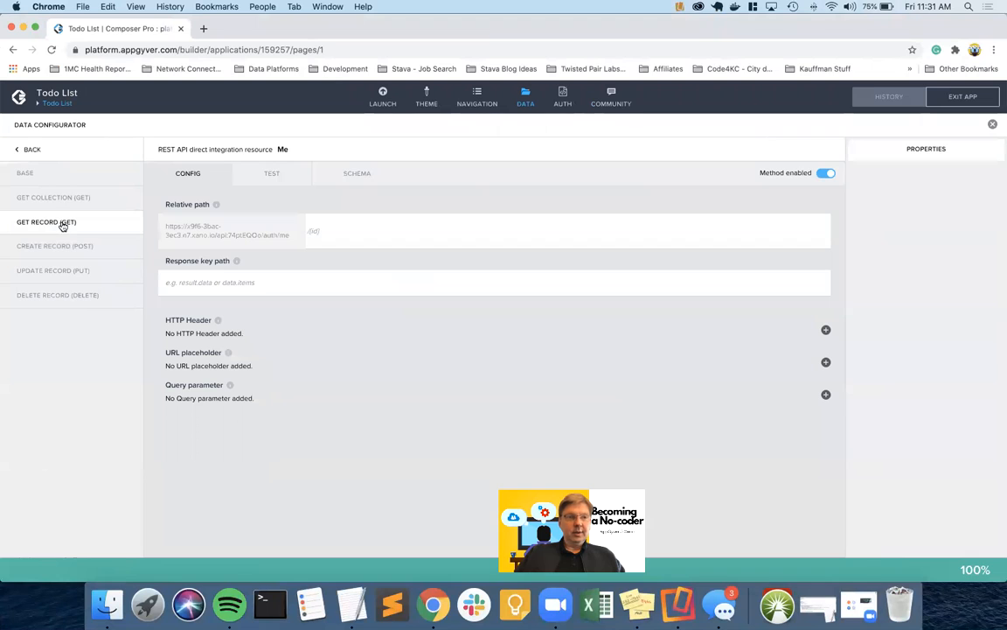
pyautogui.click(32, 149)
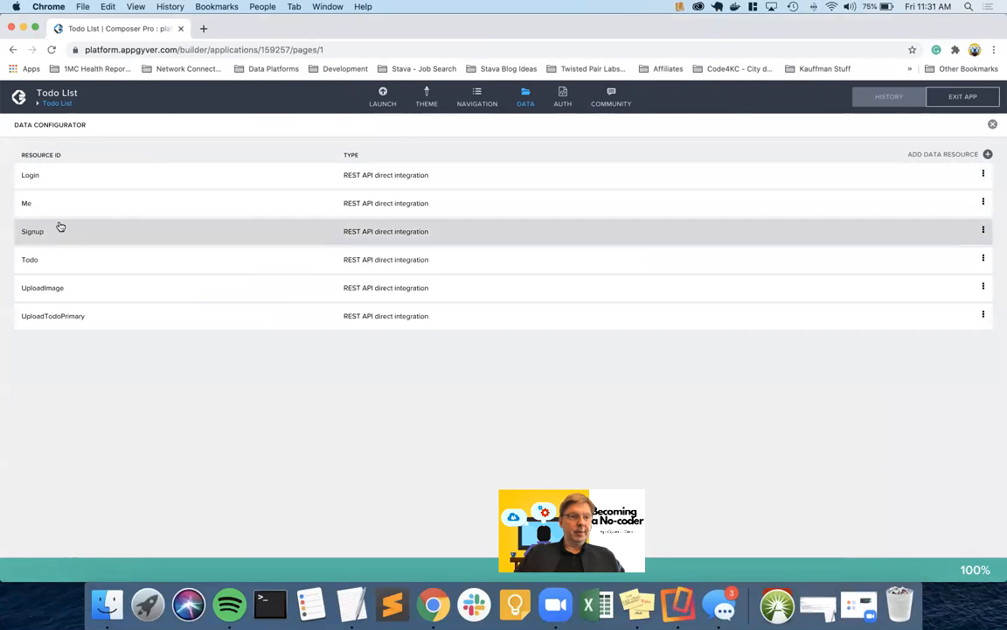
# Review Todo's CREATE RECORD test and schema (description, name), then bring up Xano's /upload/todoprimary/{id} endpoint
pyautogui.click(38, 262)
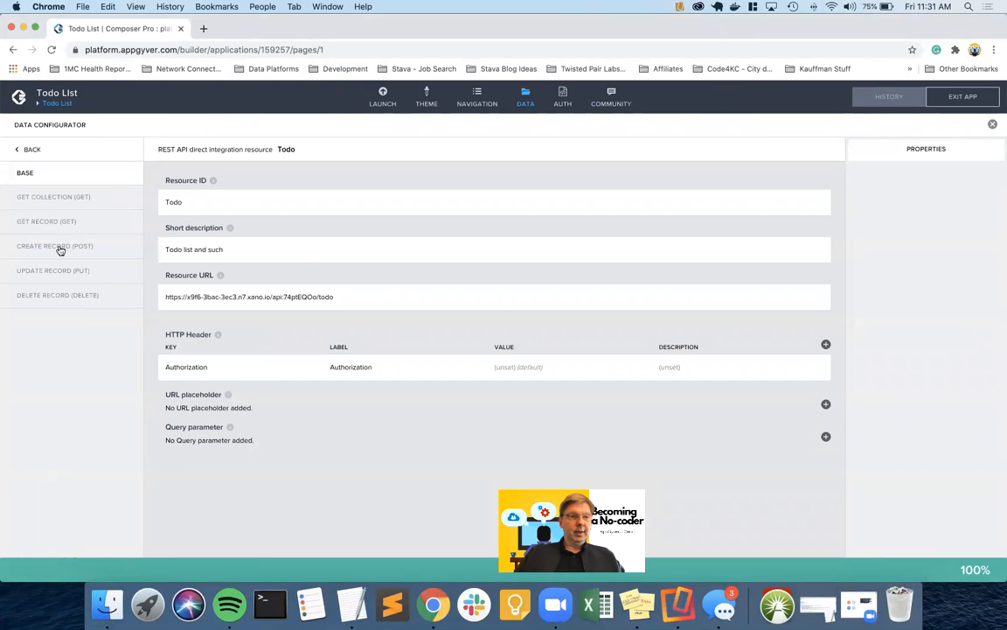
pyautogui.click(59, 248)
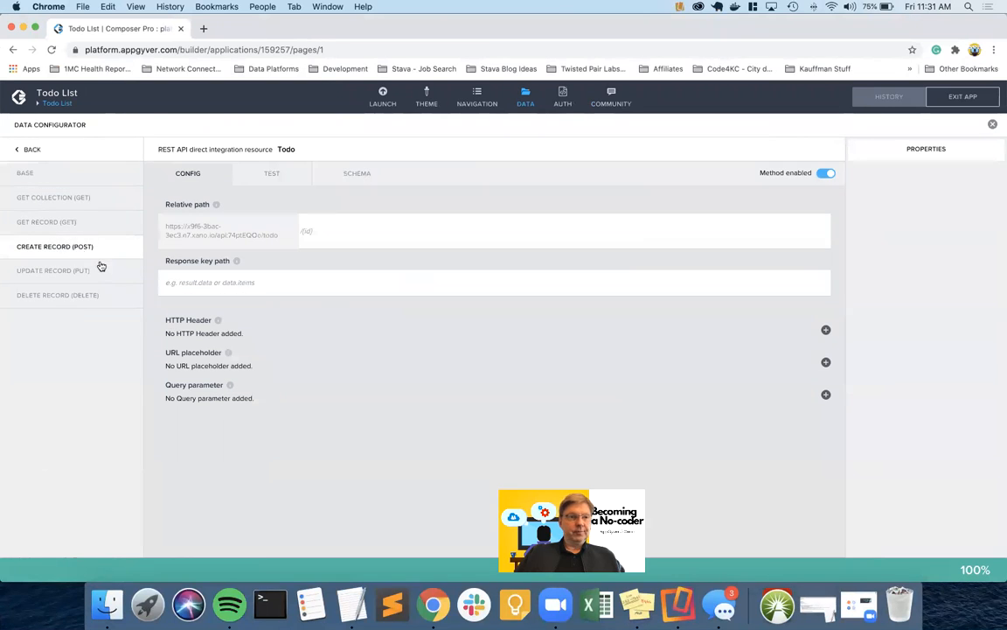
pyautogui.click(274, 174)
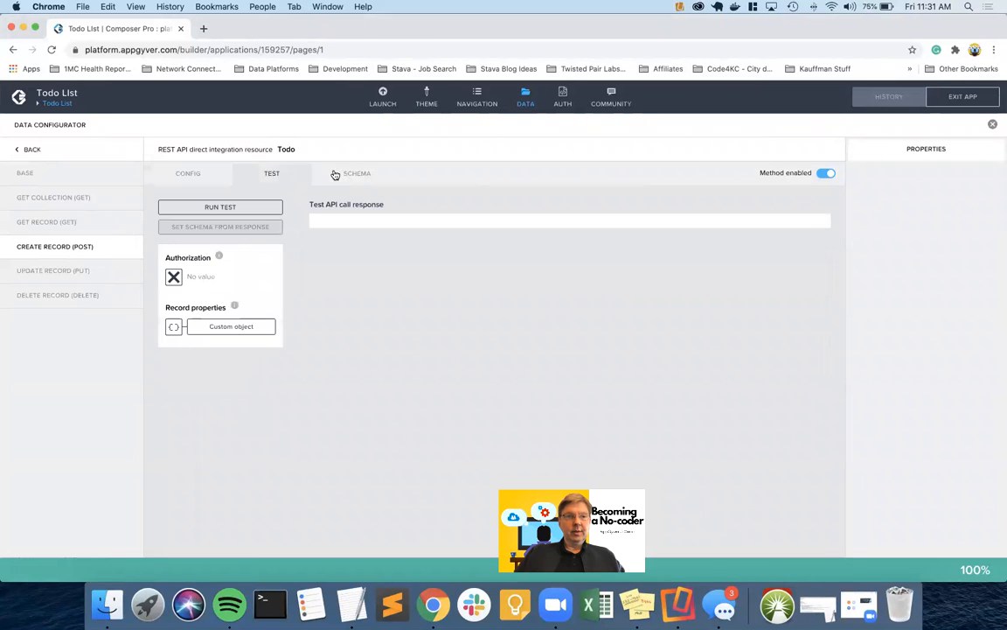
pyautogui.click(355, 175)
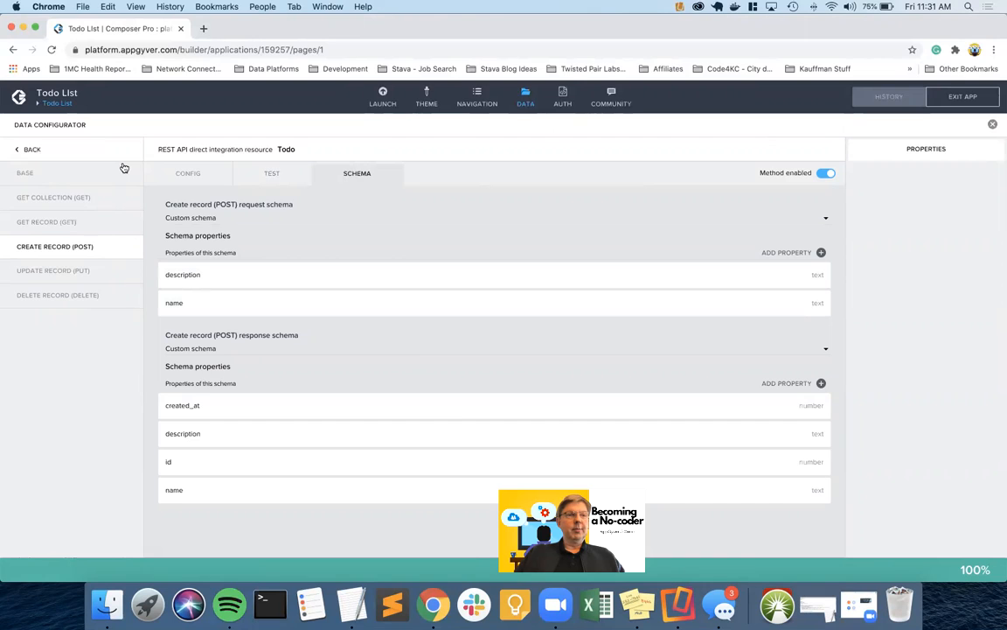
pyautogui.hotkey('ctrl', 'Left')
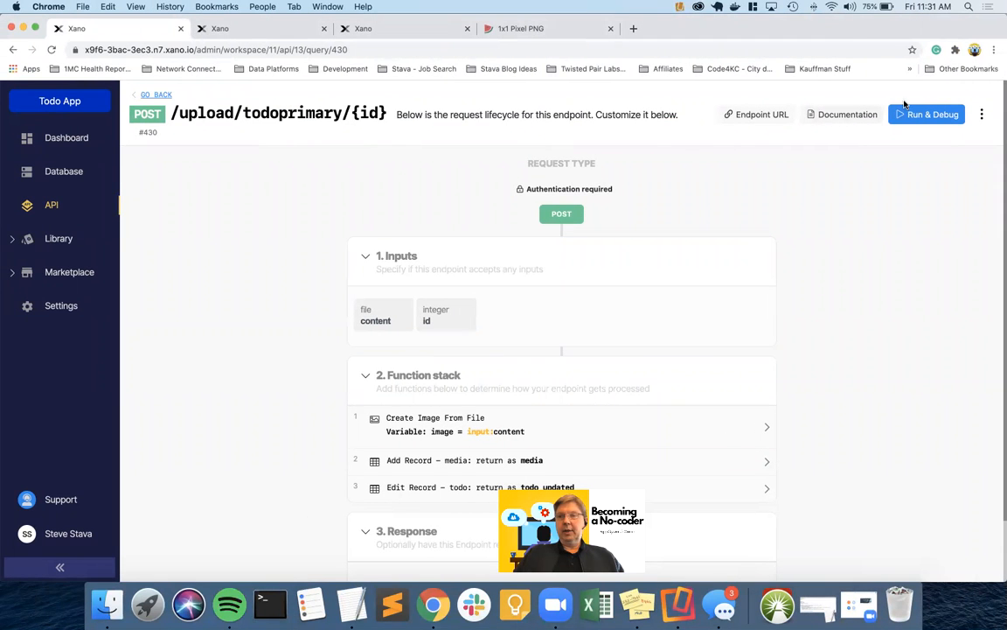
pyautogui.click(985, 115)
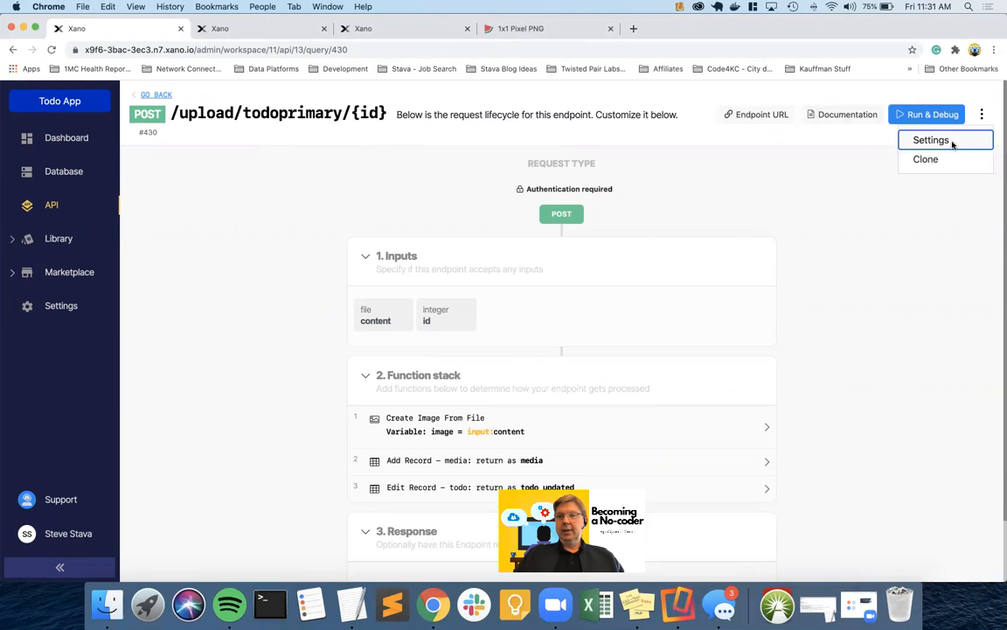
# Remove '/{id}' from the endpoint name so it reads /upload/todoprimary, and save it
pyautogui.click(952, 142)
pyautogui.press('BackSpace')
pyautogui.press('BackSpace')
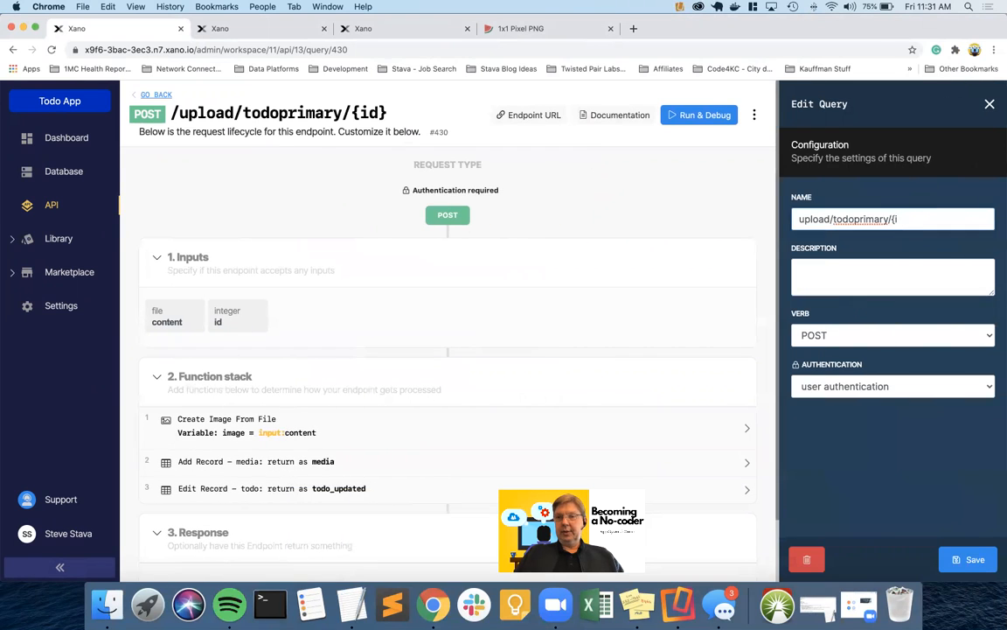
pyautogui.press('BackSpace')
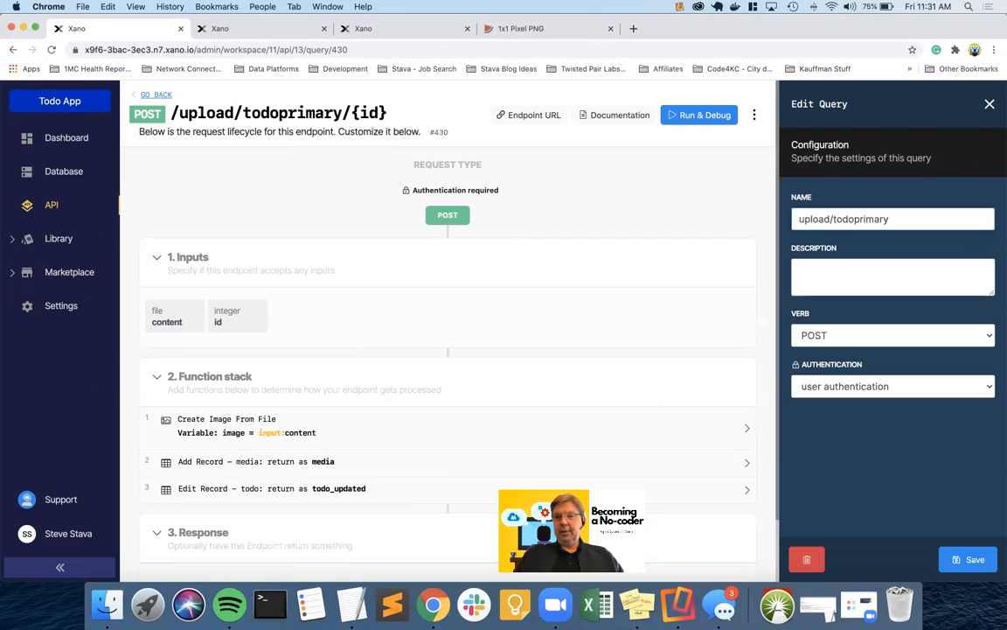
pyautogui.click(967, 559)
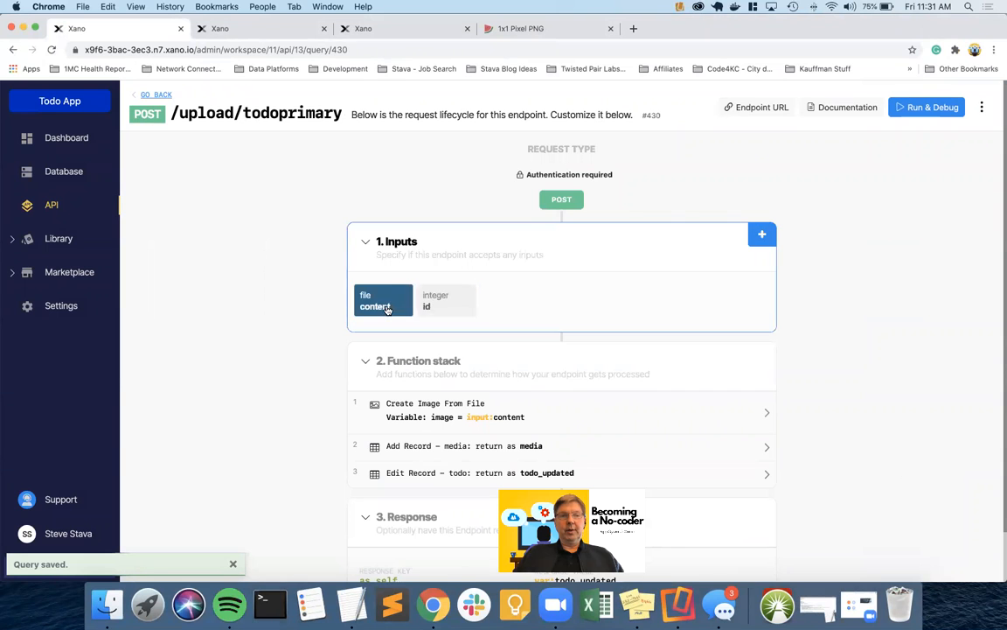
pyautogui.hotkey('ctrl', 'Right')
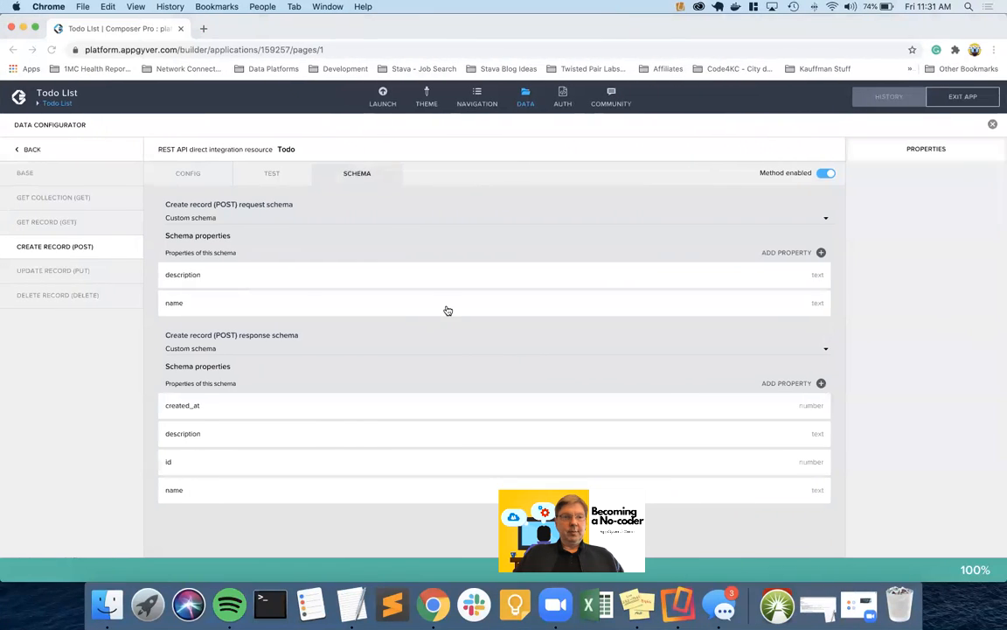
# Clear the leftover '/' from UploadTodoPrimary's create-record relative path and save the app
pyautogui.click(32, 149)
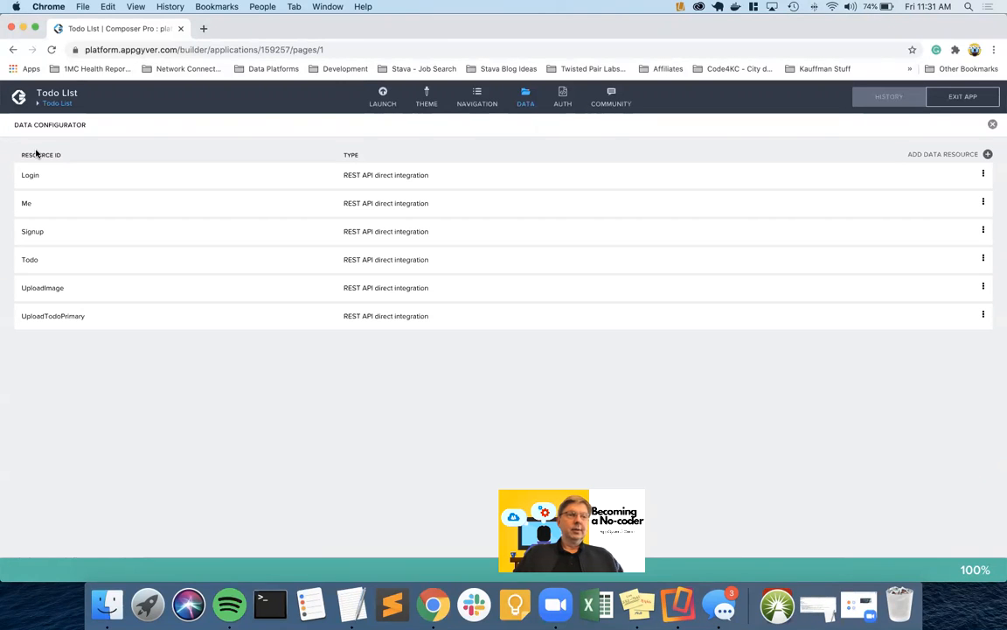
pyautogui.click(67, 315)
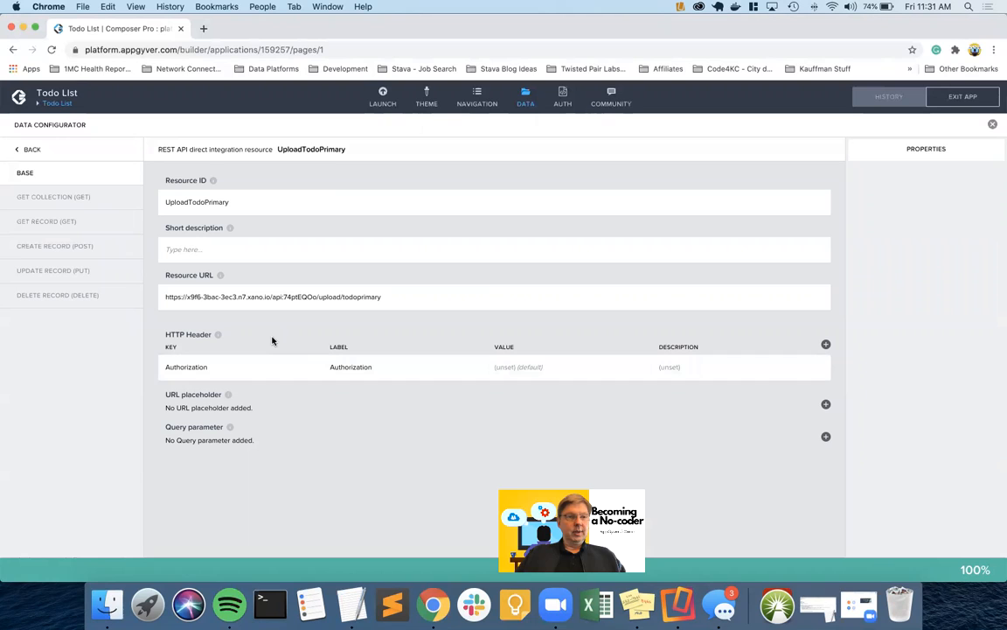
pyautogui.click(57, 246)
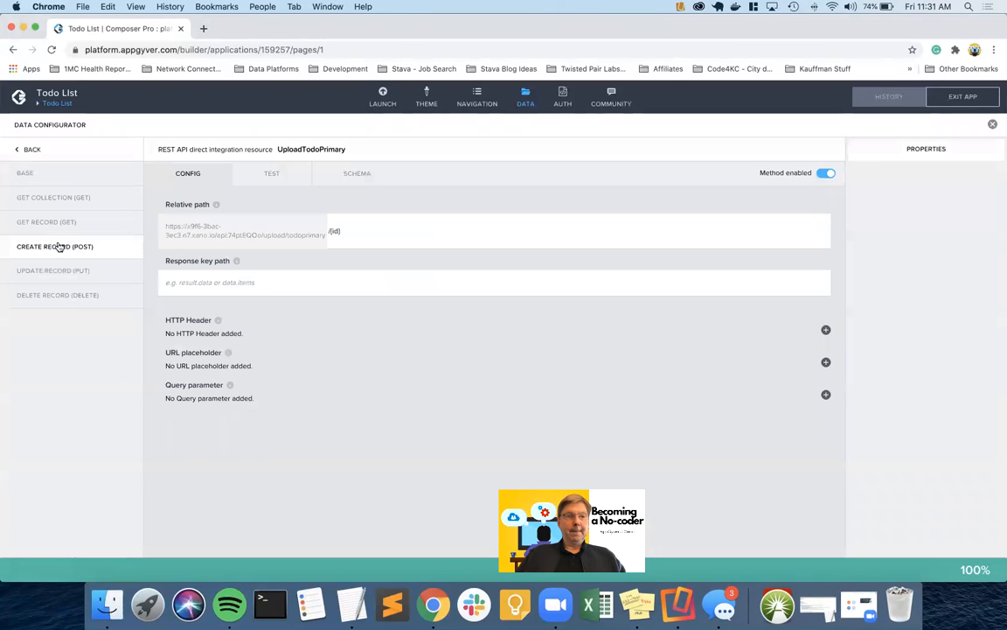
pyautogui.click(385, 232)
pyautogui.press('BackSpace')
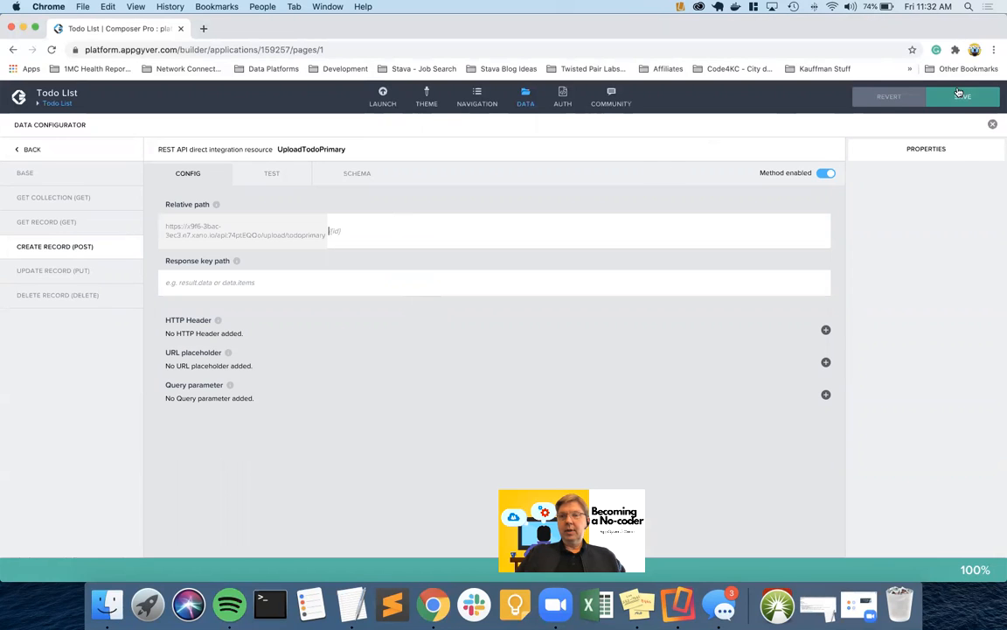
pyautogui.click(961, 95)
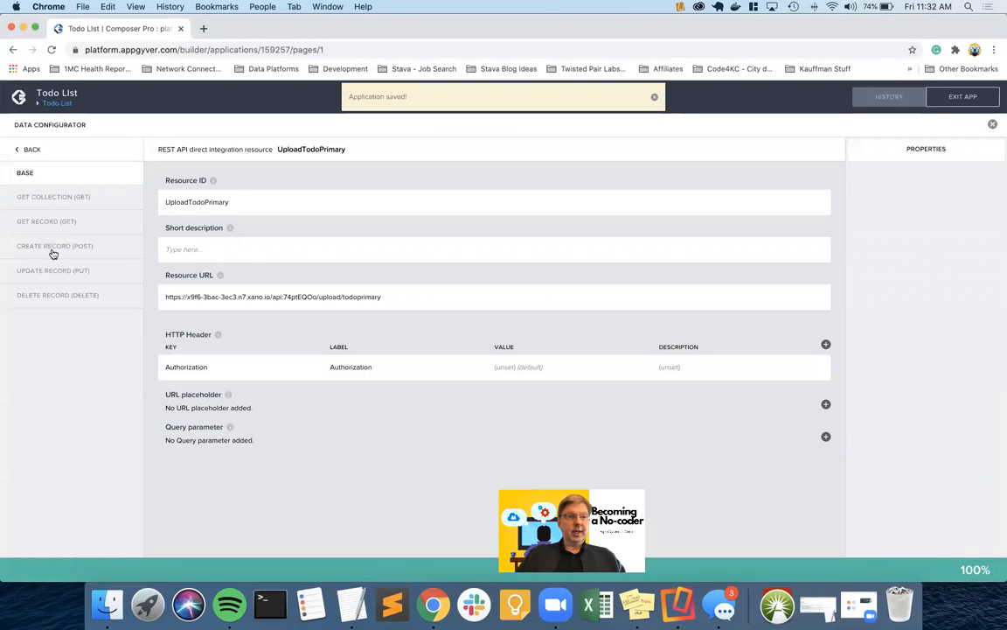
pyautogui.click(54, 247)
# Set the create-record test values to Todo ID 3 and the base64 PNG as Image Content
pyautogui.click(272, 175)
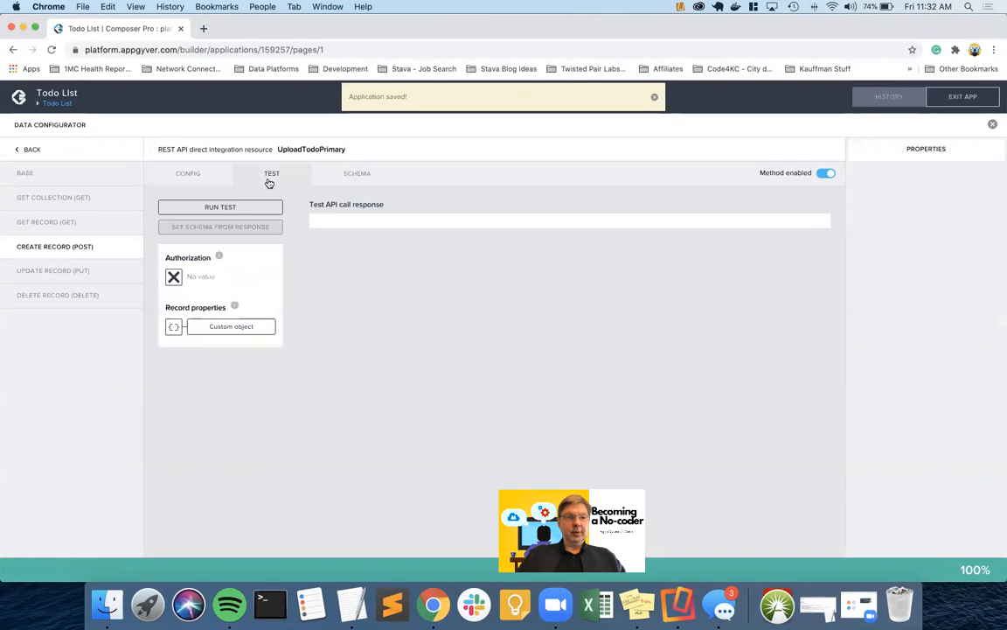
pyautogui.click(221, 326)
pyautogui.doubleClick(308, 324)
pyautogui.write('3')
pyautogui.click(314, 284)
pyautogui.press('super+v')
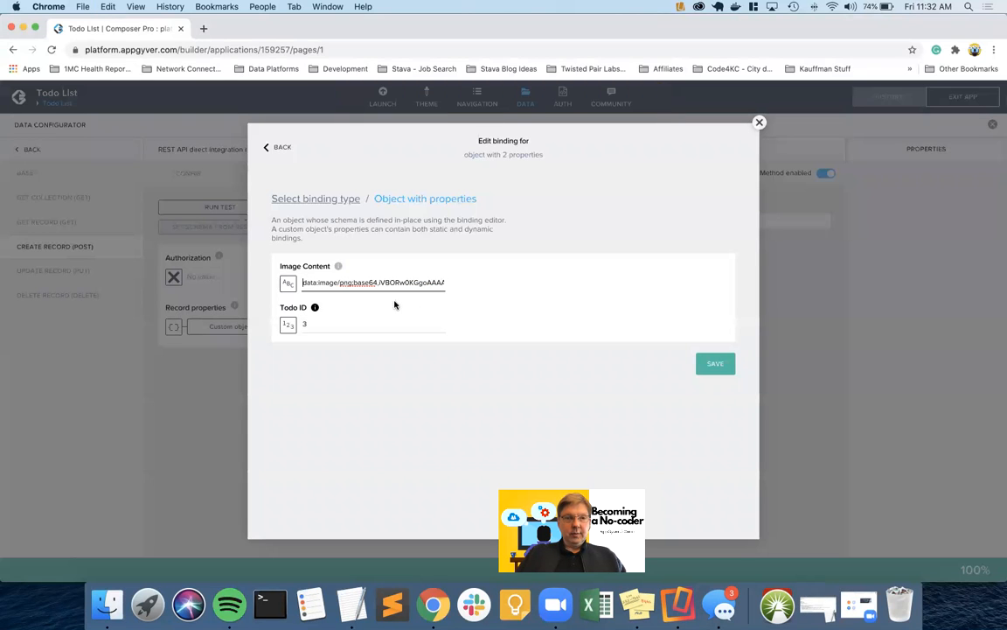
pyautogui.click(715, 365)
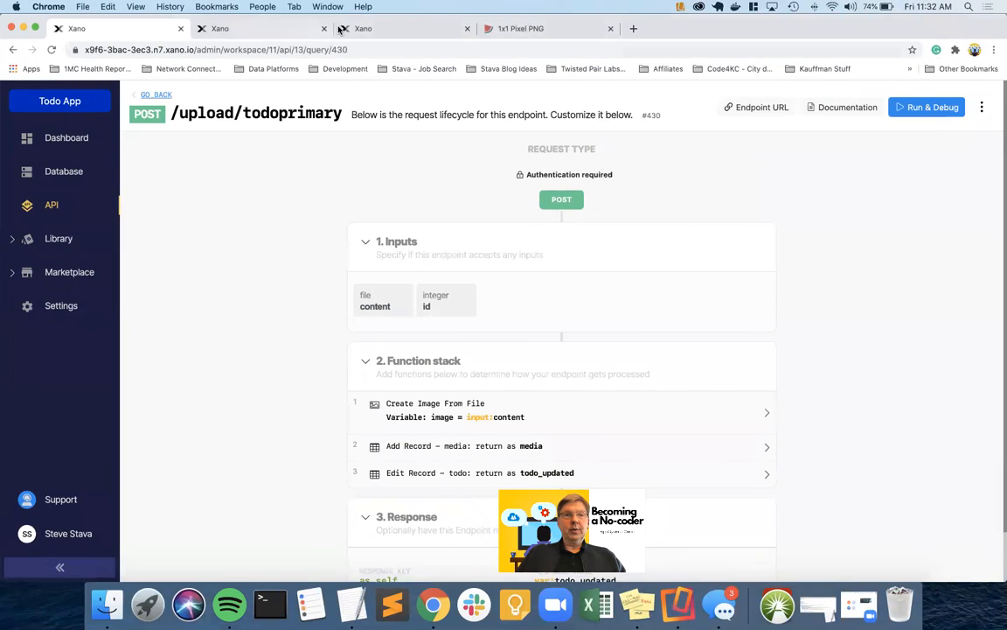
# Set Authorization to the text 'Bearer' followed by the copied Xano auth token
pyautogui.click(385, 28)
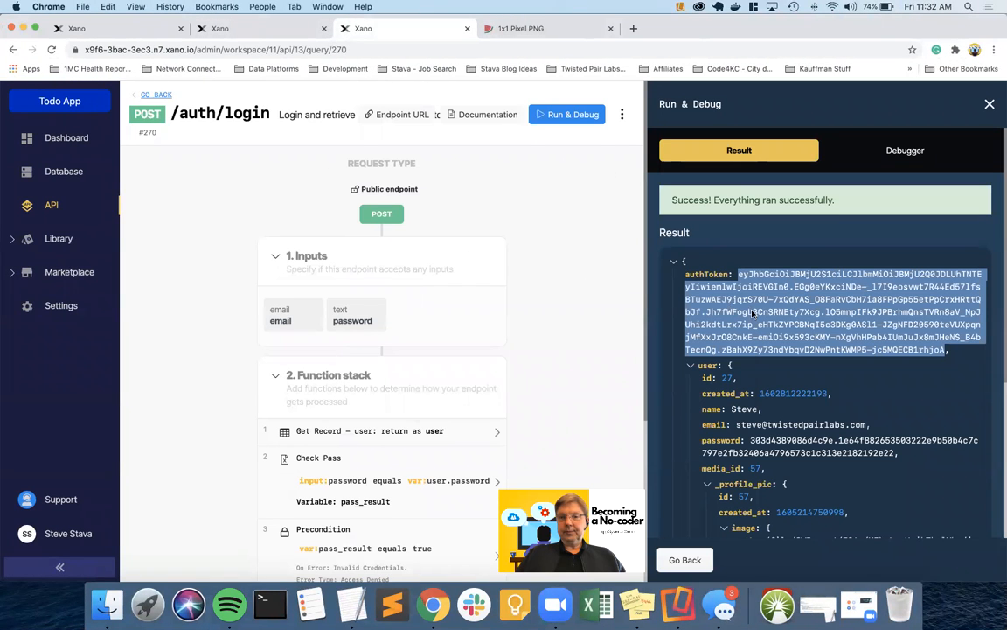
pyautogui.rightClick(752, 313)
pyautogui.click(436, 331)
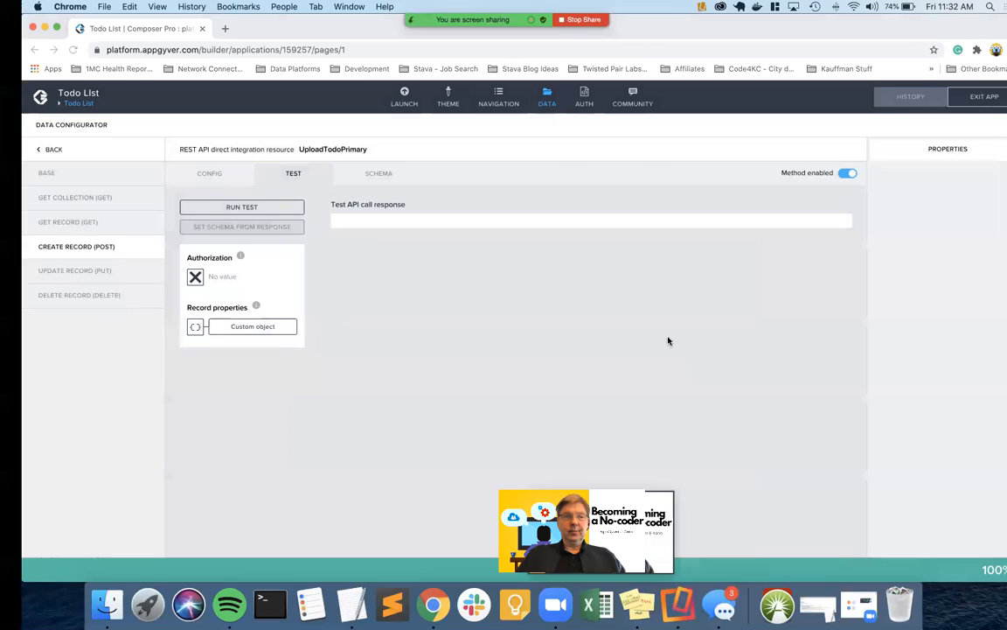
pyautogui.click(195, 276)
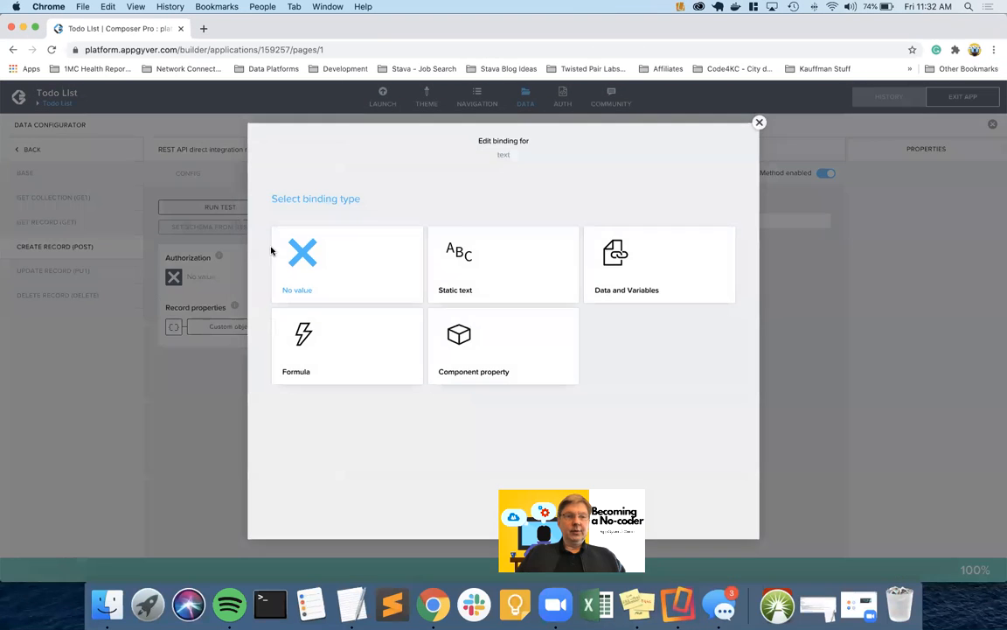
pyautogui.click(475, 261)
pyautogui.write('B')
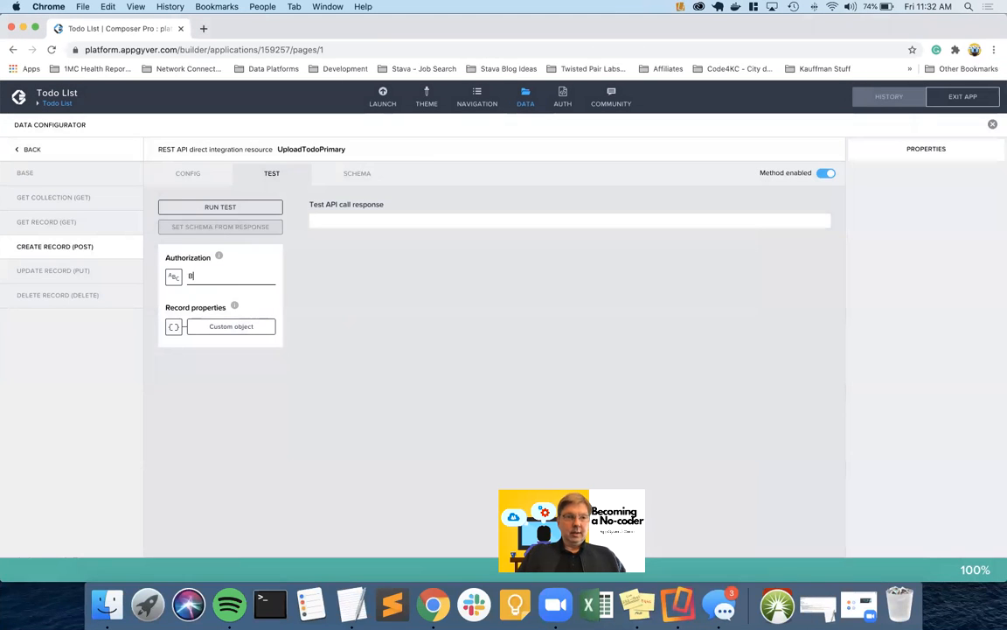
pyautogui.write('earer')
pyautogui.press('super+v')
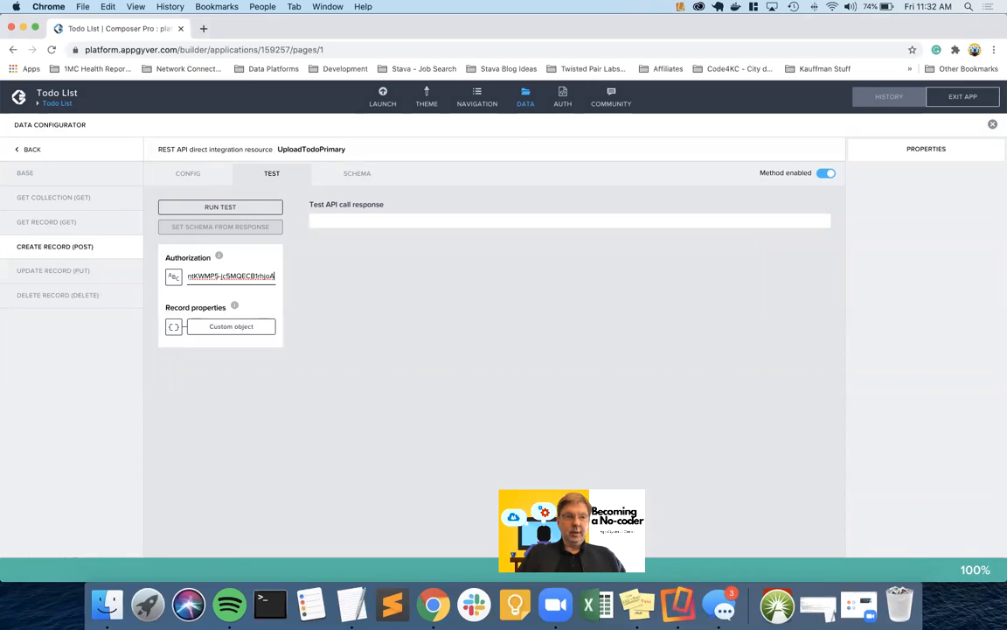
# Run the create-record test, set the schema from its response, and save the app
pyautogui.click(230, 207)
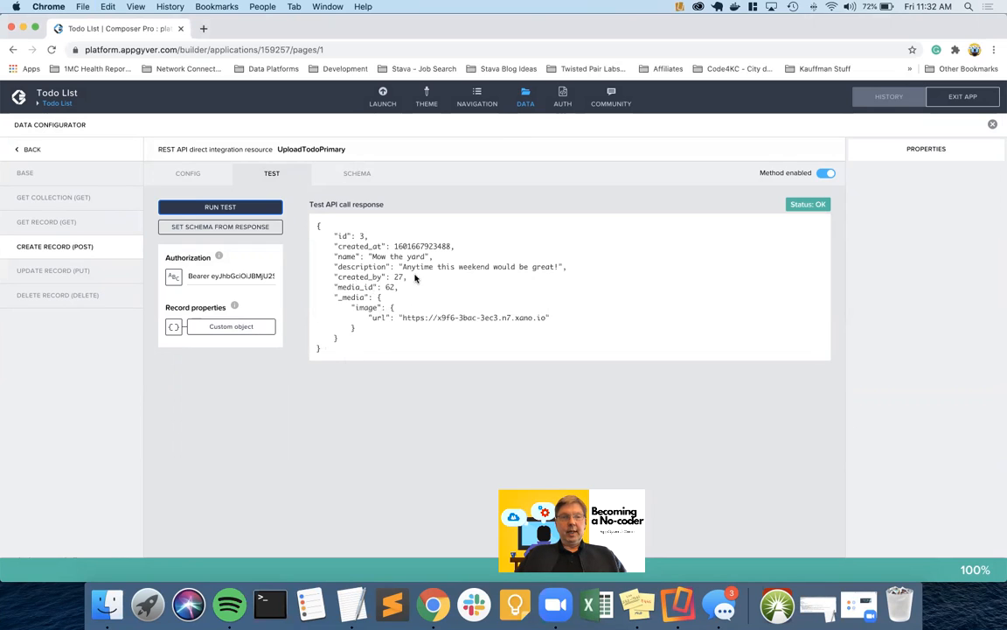
pyautogui.click(244, 228)
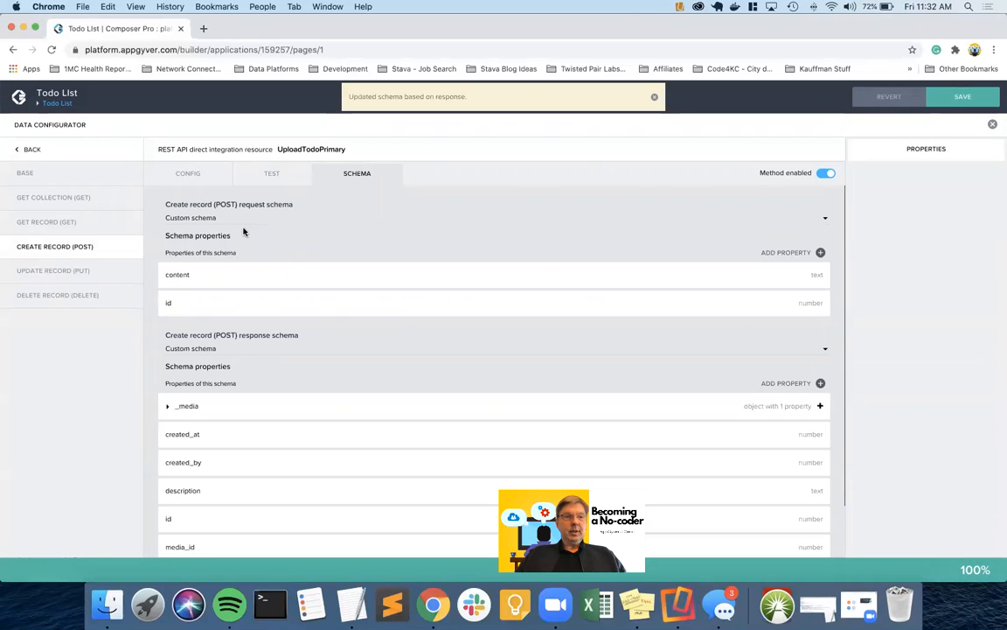
pyautogui.press('super+s')
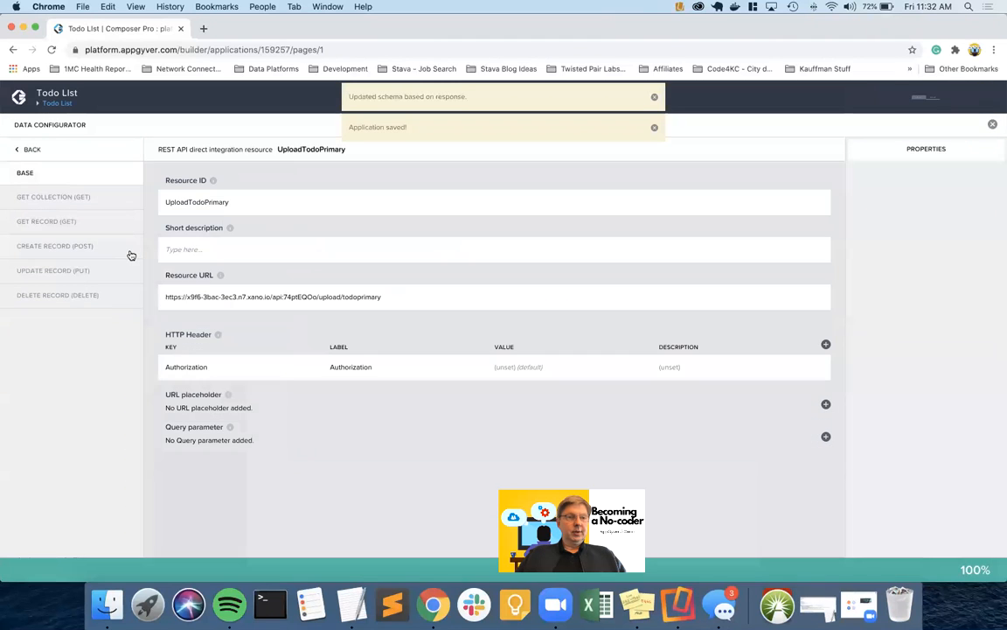
# Recheck the create-record relative path, then leave the data configurator for the Todo List page
pyautogui.click(80, 247)
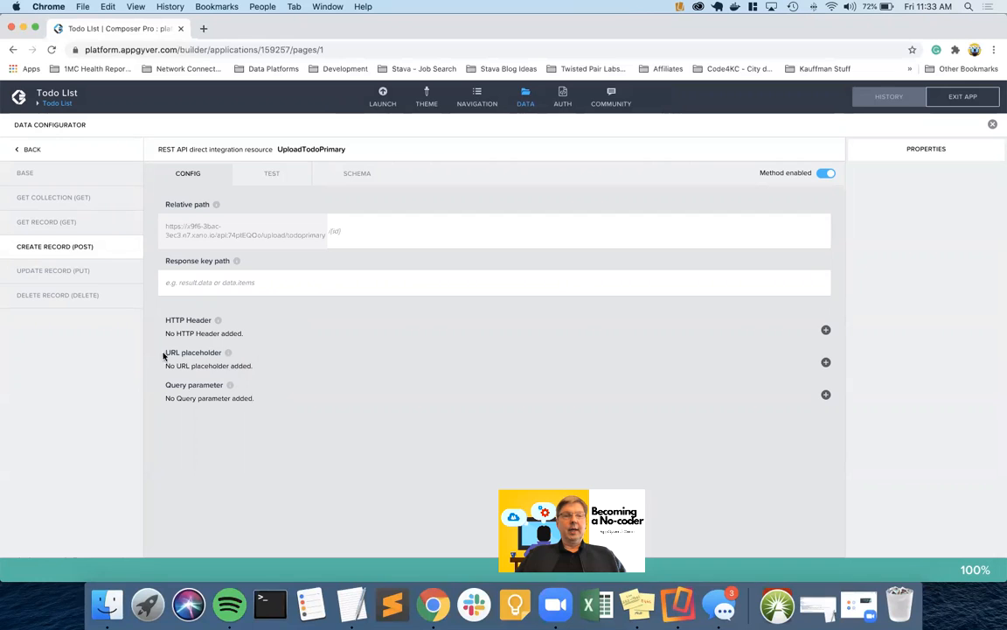
pyautogui.click(327, 235)
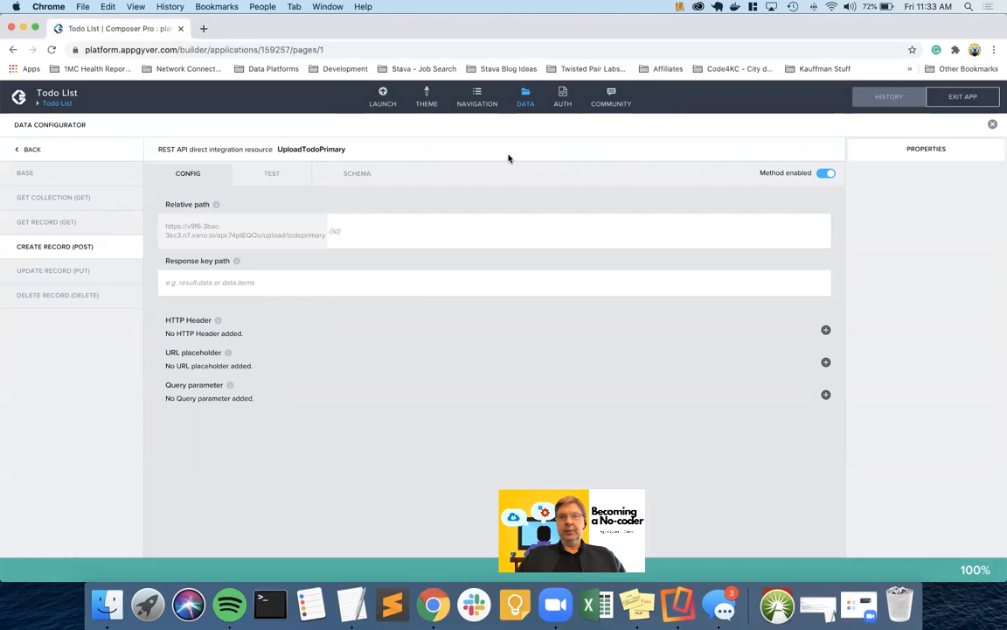
pyautogui.click(525, 102)
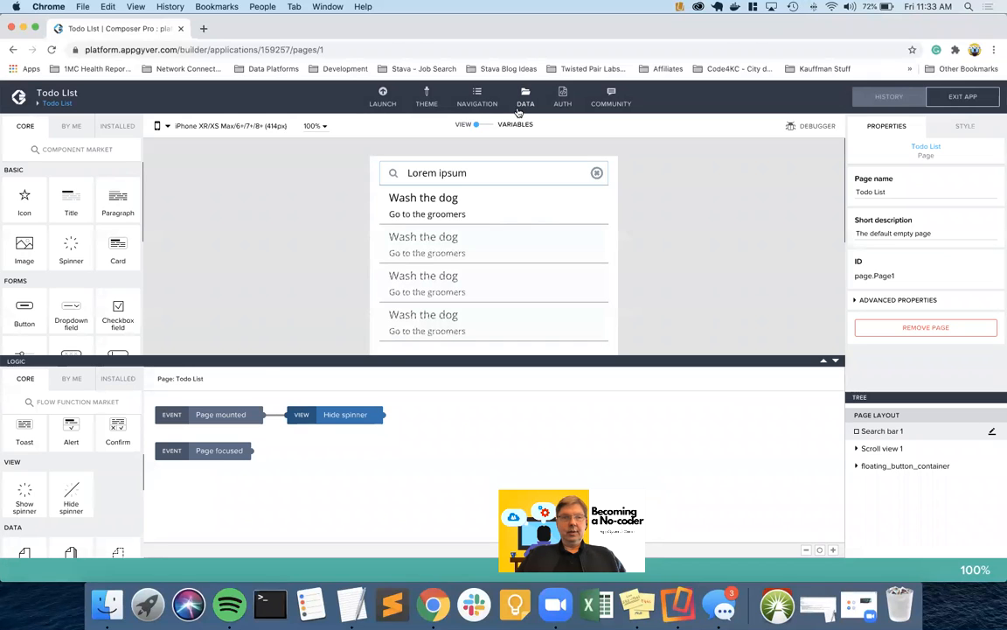
# Review the list item's bindings and Todo1's Set data variable logic, then go to Xano
pyautogui.click(404, 215)
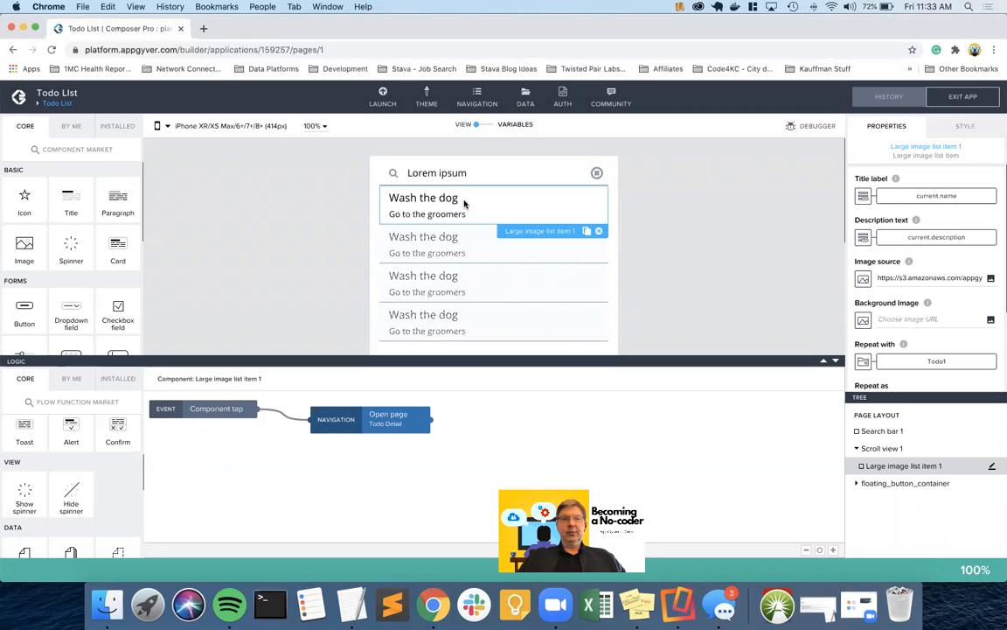
pyautogui.click(487, 125)
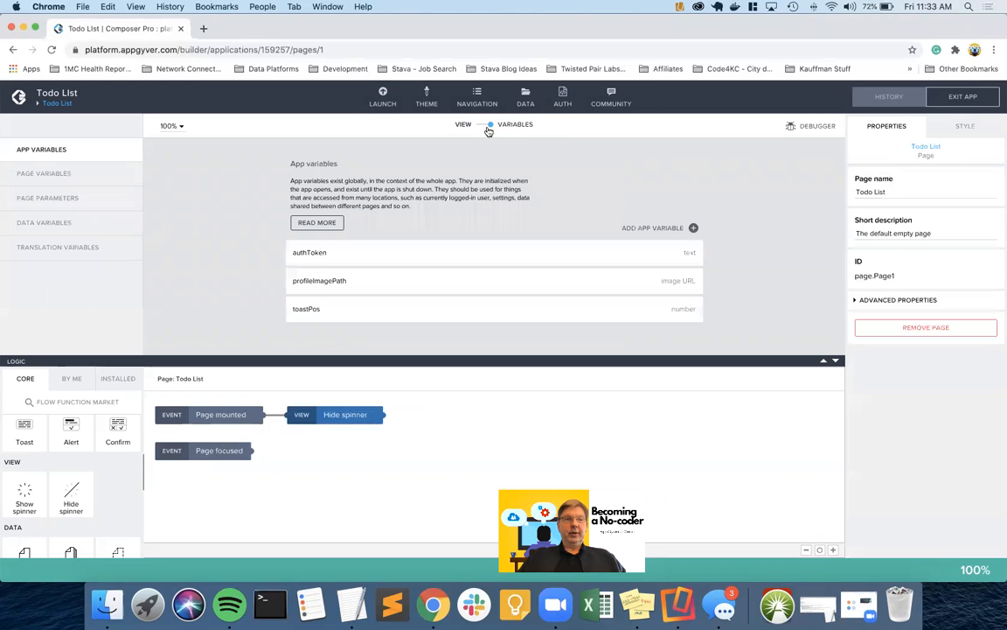
pyautogui.click(80, 224)
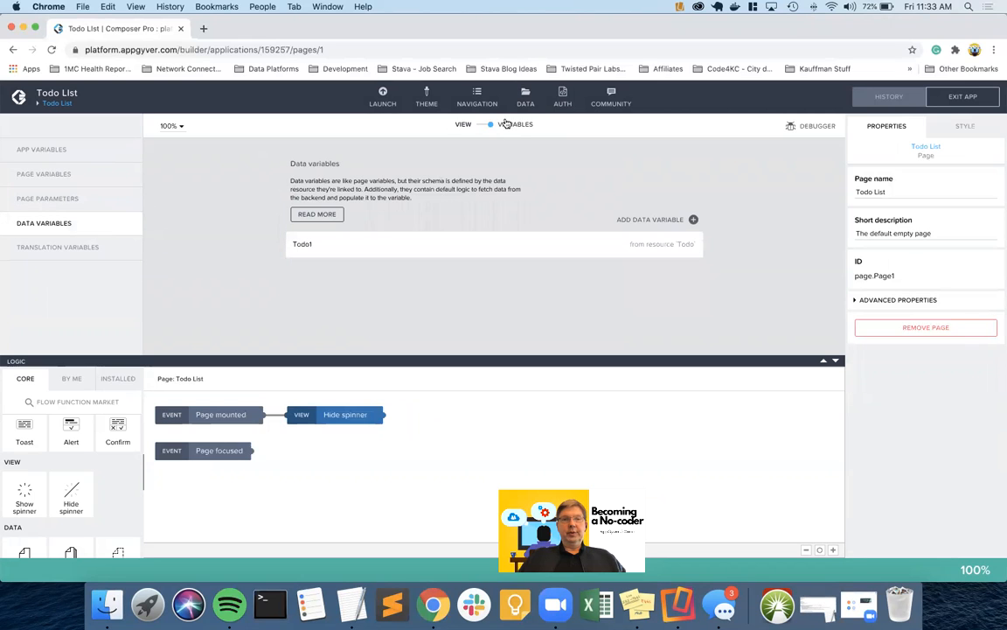
pyautogui.click(328, 248)
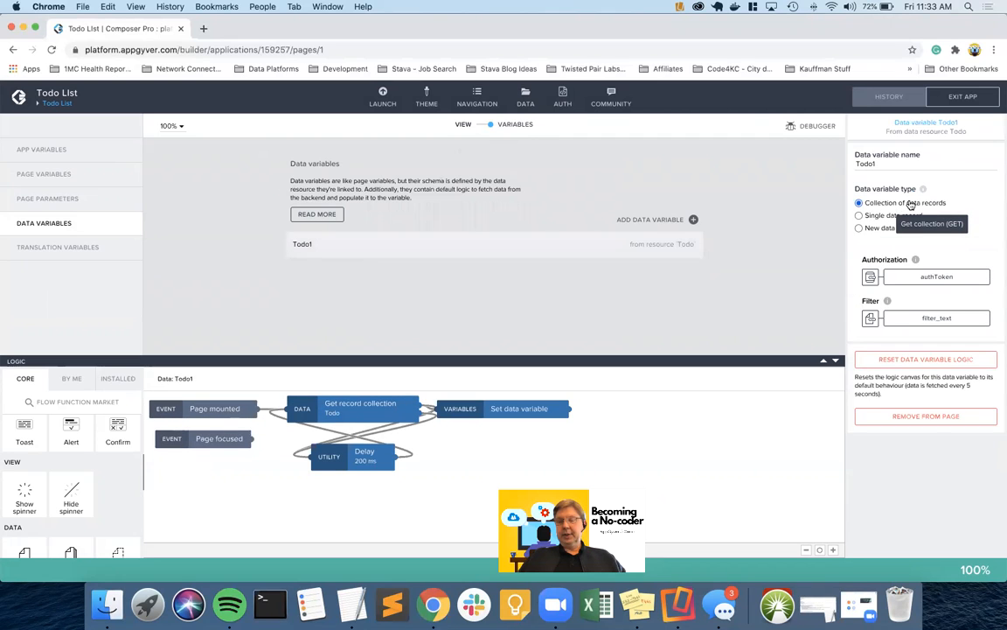
pyautogui.click(513, 410)
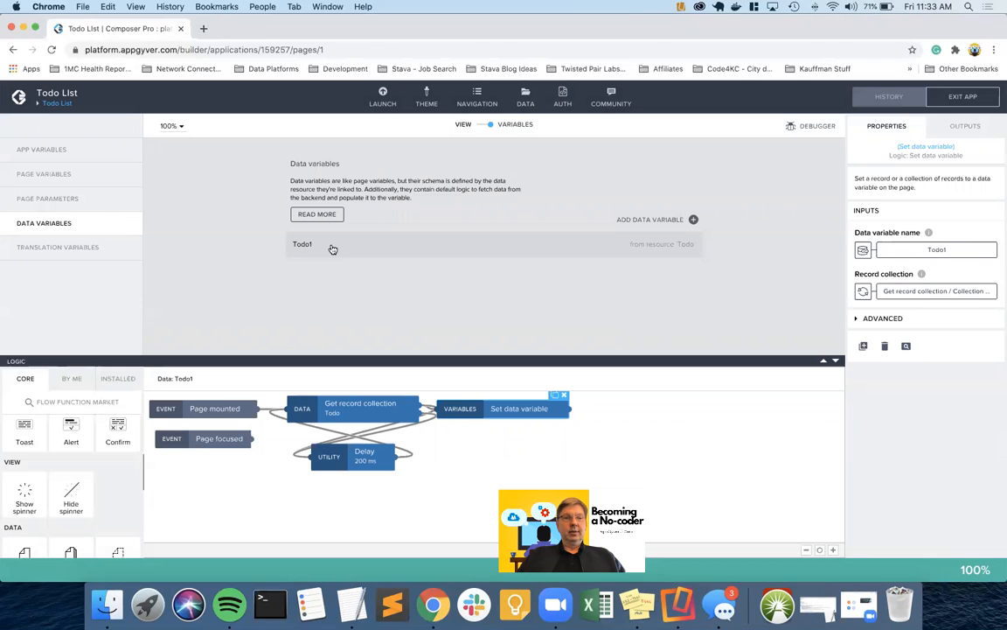
pyautogui.hotkey('ctrl', 'Left')
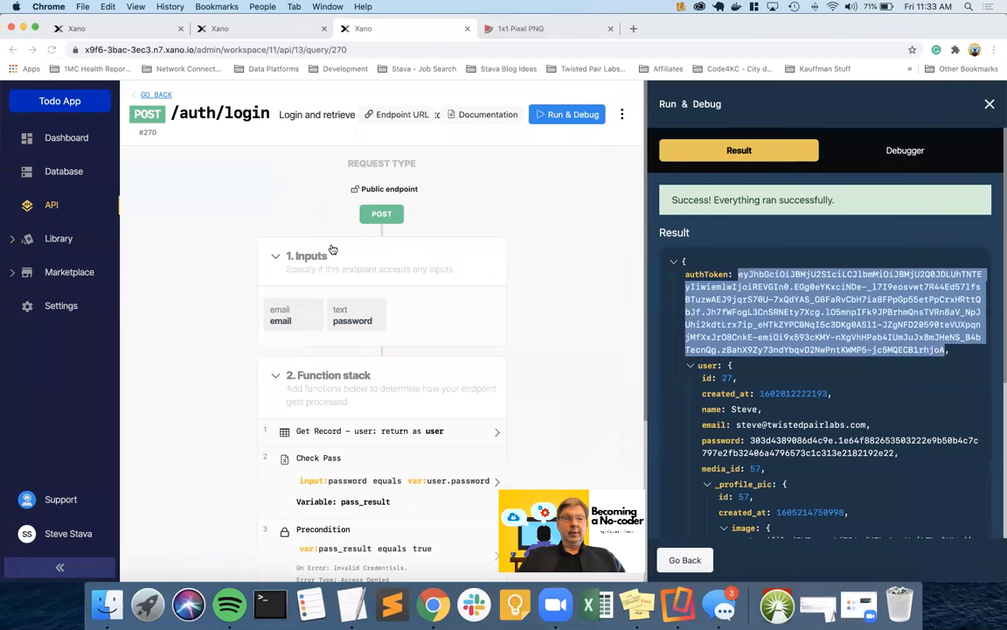
# Open the GET /todo endpoint's Query all Records output and its media addon settings
pyautogui.click(157, 95)
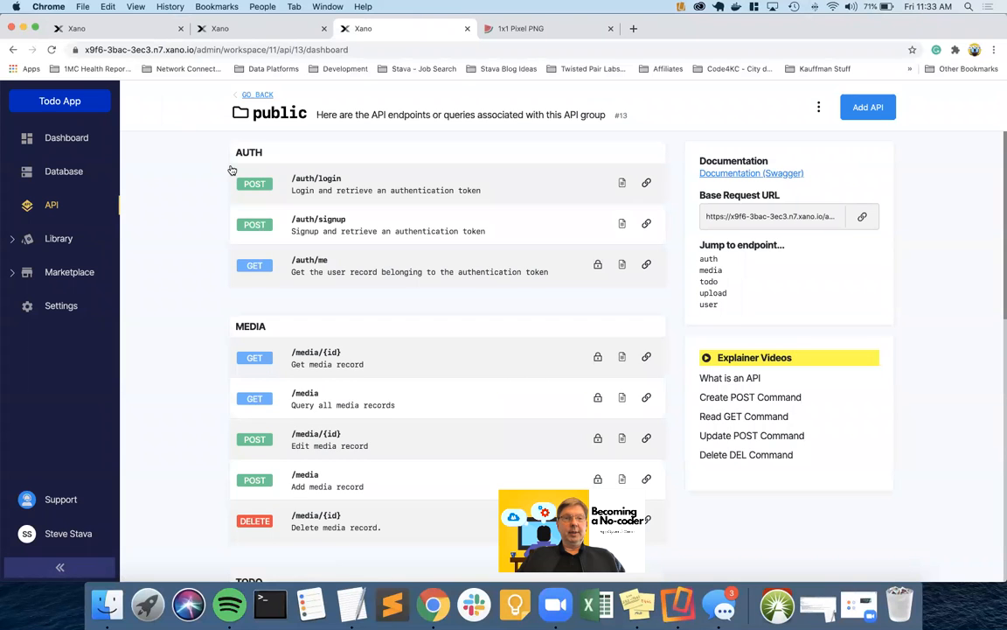
pyautogui.scroll(-5, 302, 334)
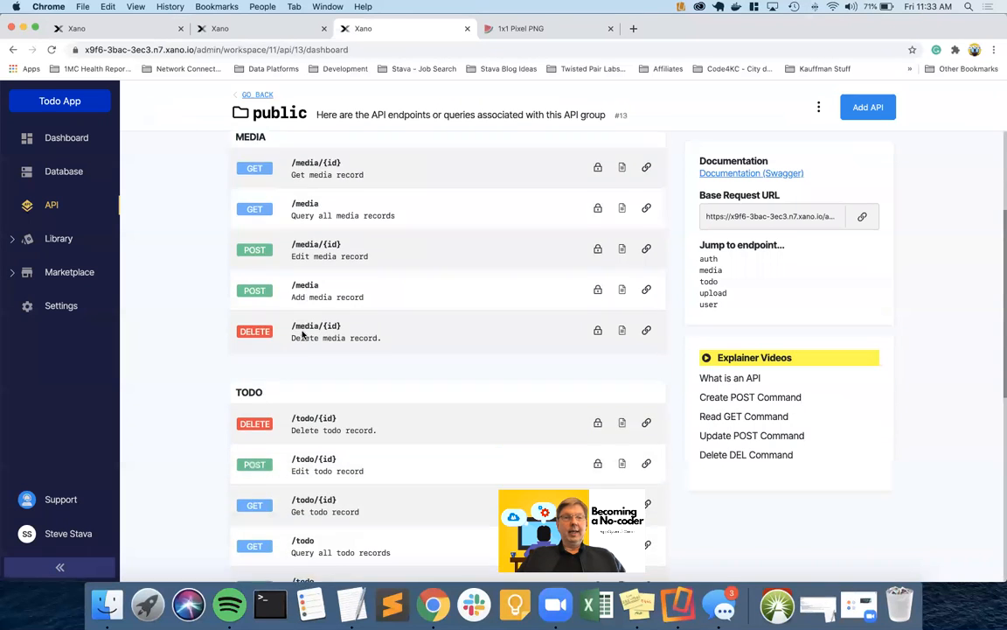
pyautogui.scroll(-2, 302, 334)
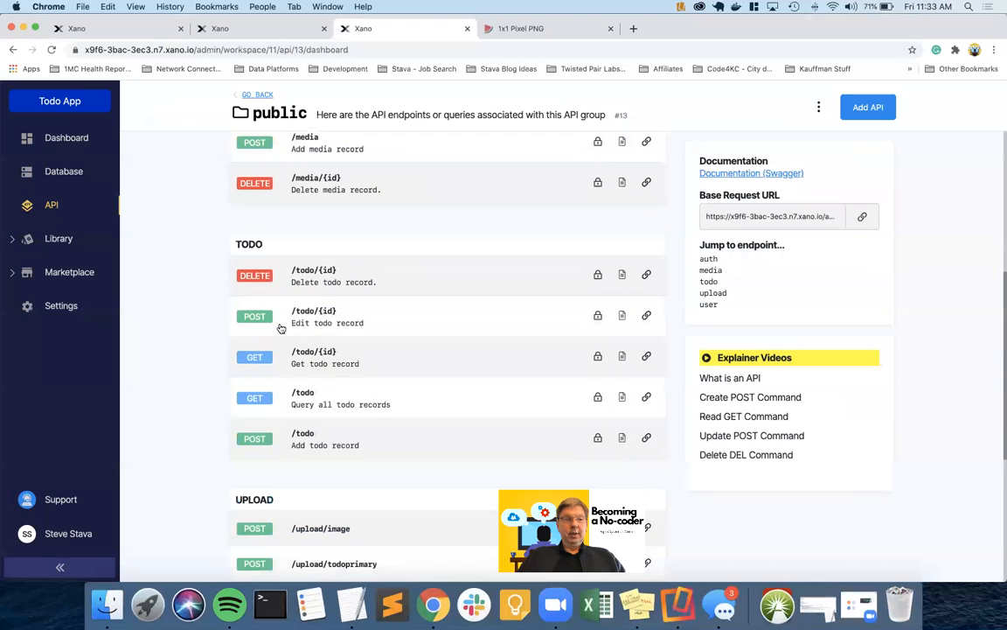
pyautogui.click(251, 401)
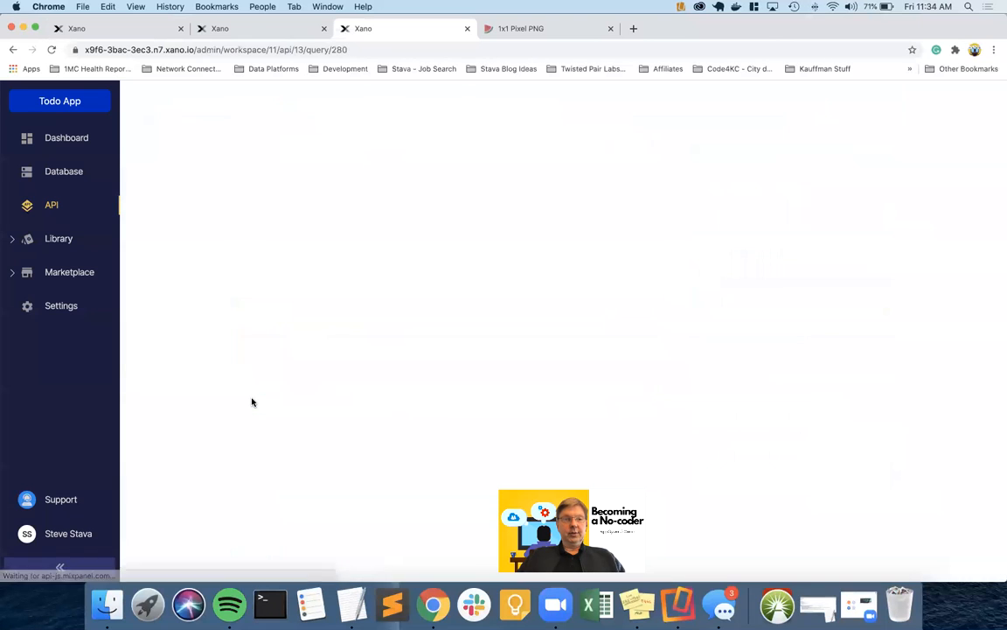
pyautogui.scroll(-1, 446, 411)
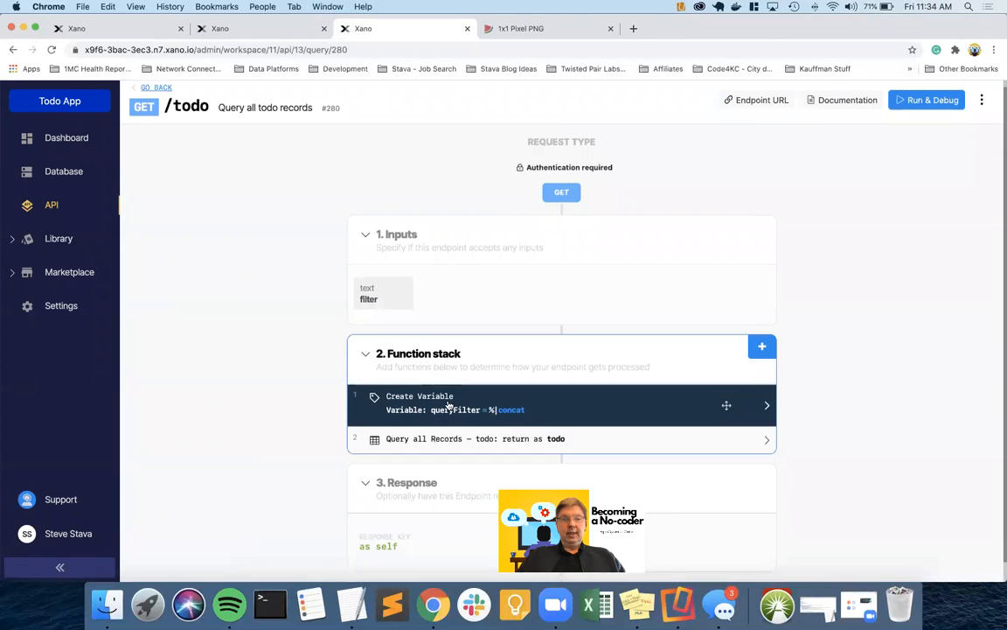
pyautogui.click(449, 418)
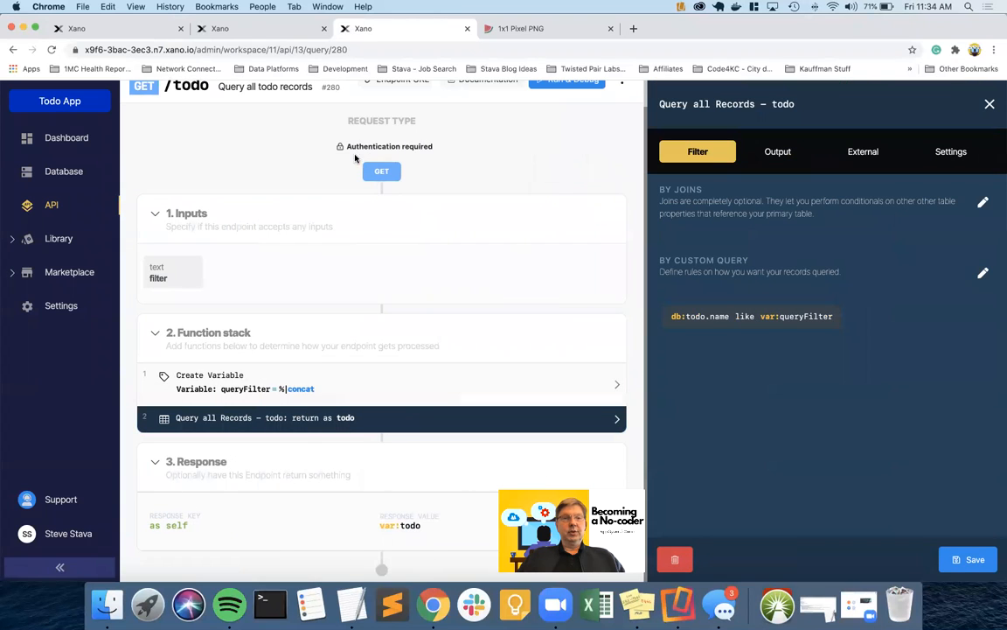
pyautogui.click(328, 422)
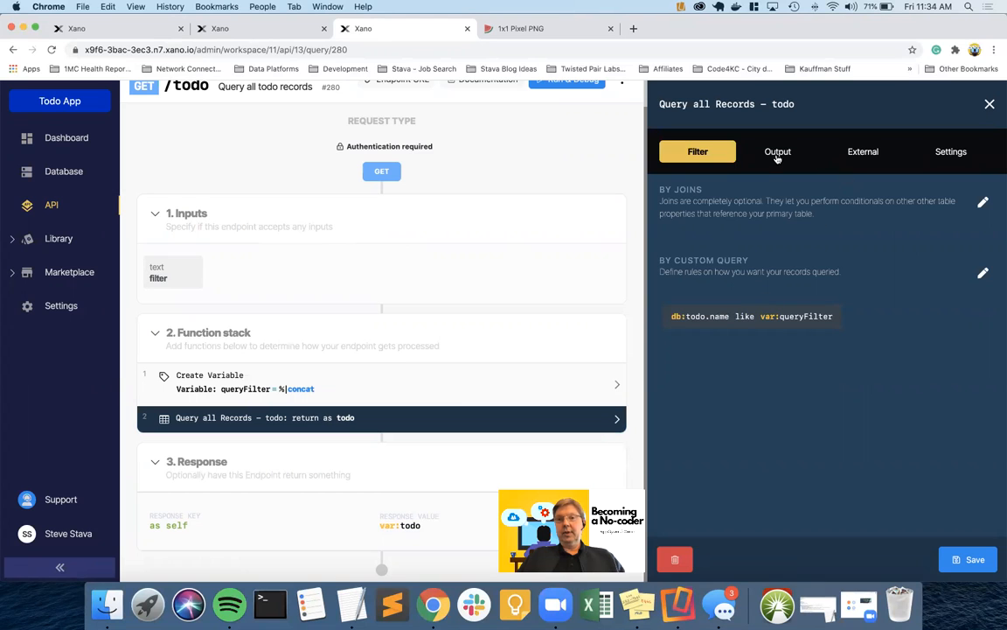
pyautogui.click(777, 153)
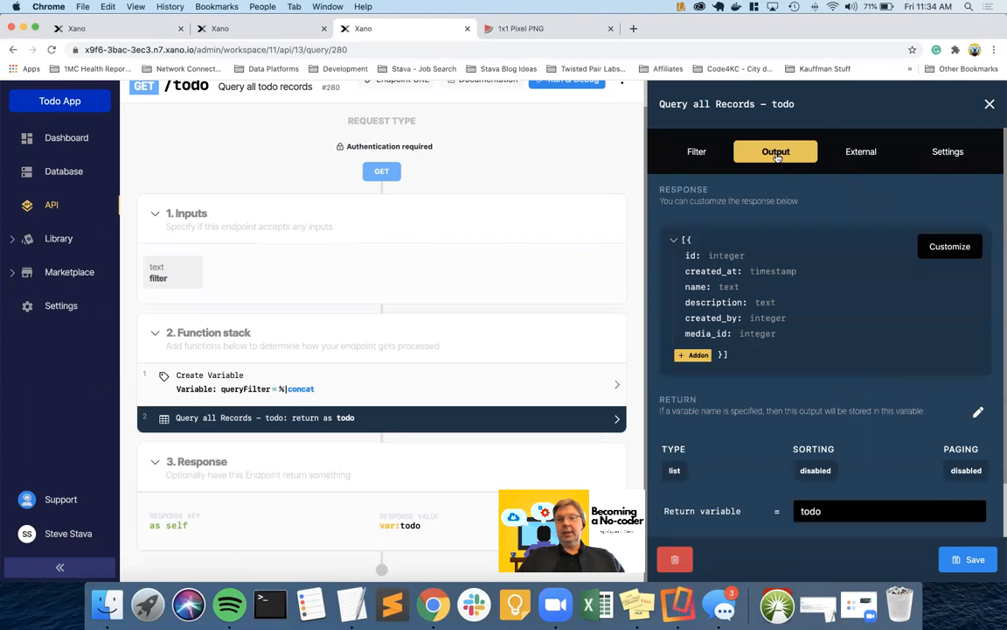
pyautogui.click(694, 356)
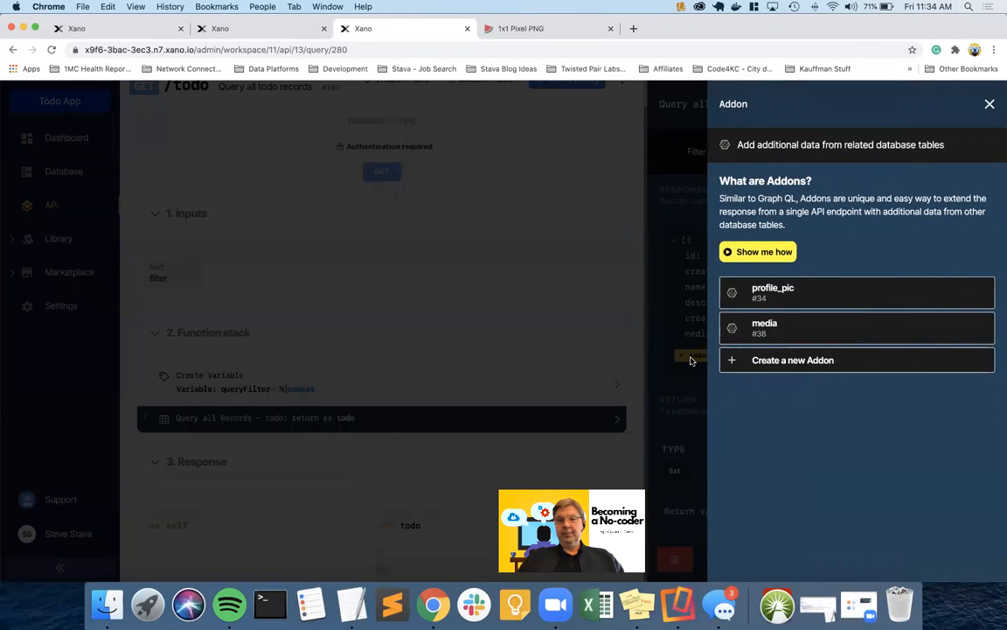
pyautogui.click(767, 329)
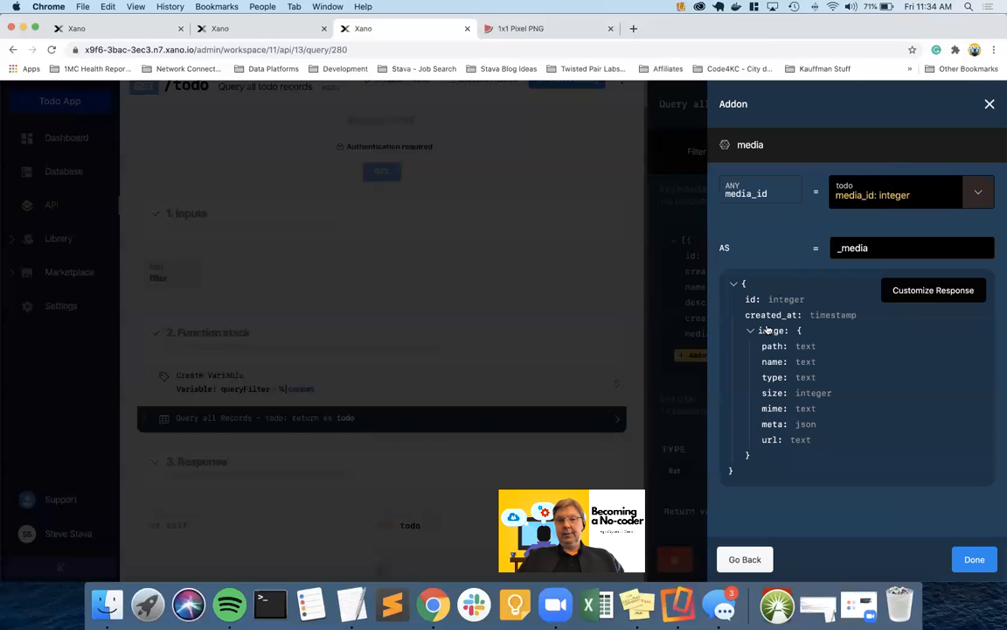
# Customize the media addon to return only image url, save the query, and return to the API group
pyautogui.click(933, 291)
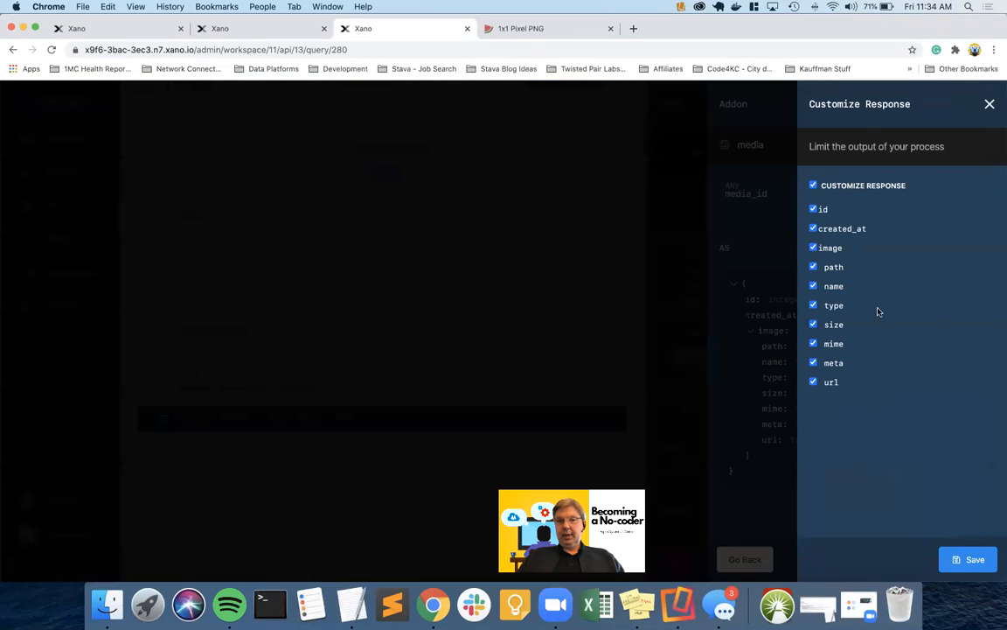
pyautogui.click(813, 363)
pyautogui.click(813, 344)
pyautogui.click(813, 305)
pyautogui.click(813, 286)
pyautogui.click(814, 267)
pyautogui.click(813, 229)
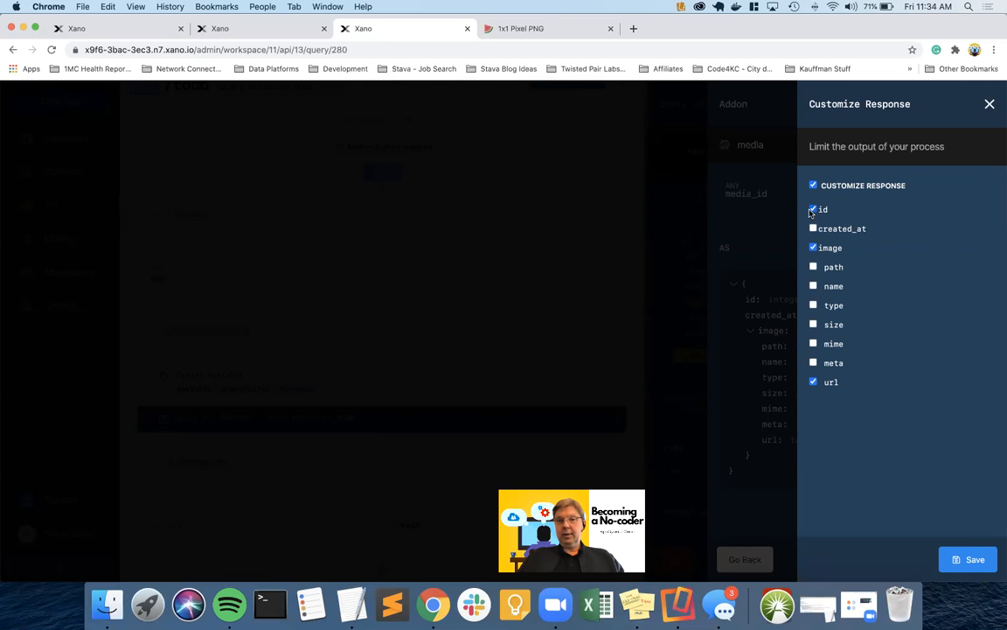
pyautogui.click(967, 559)
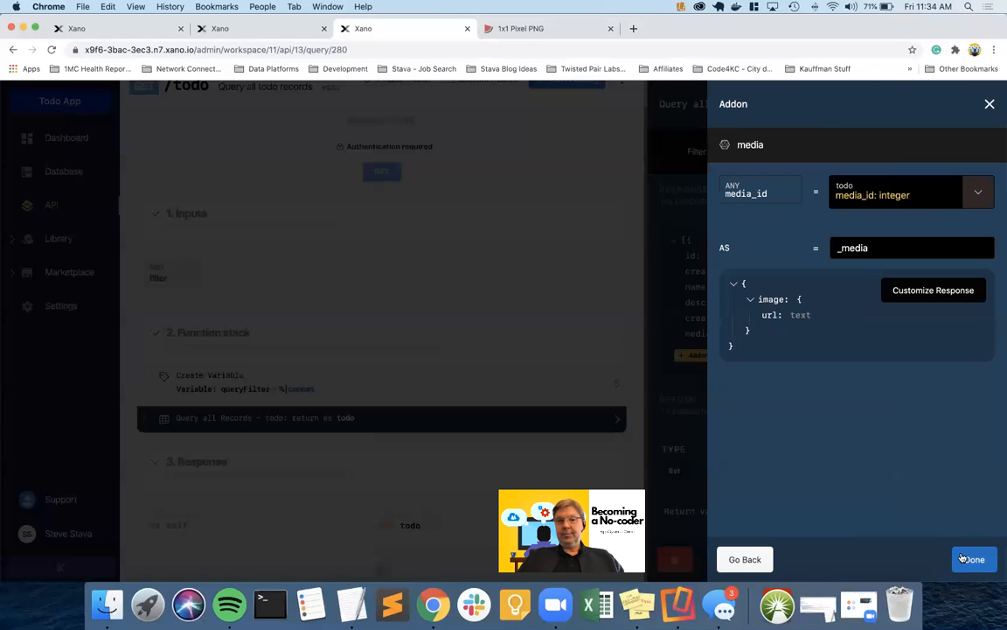
pyautogui.click(971, 559)
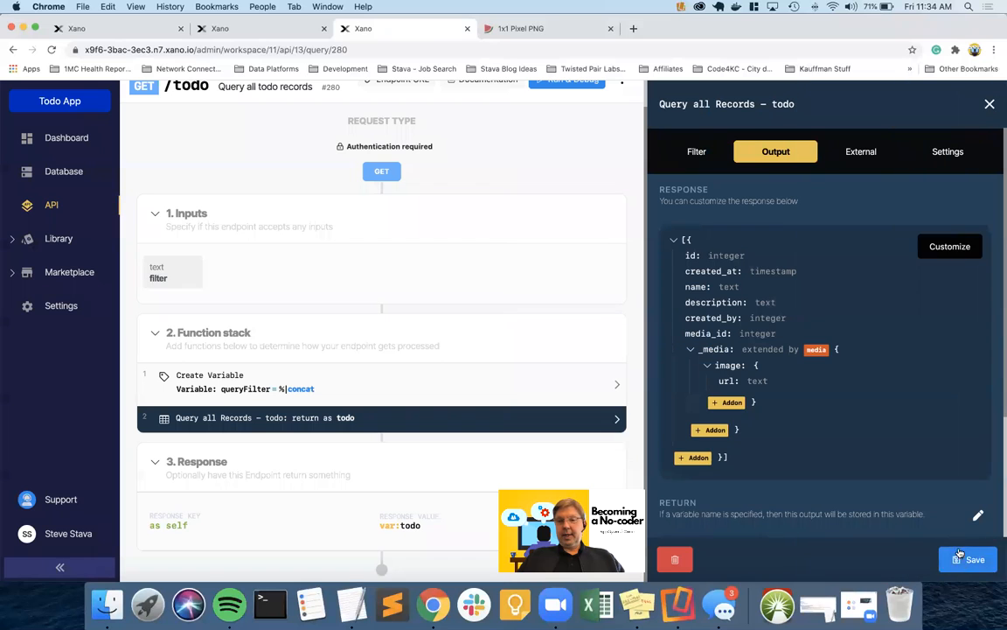
pyautogui.click(968, 560)
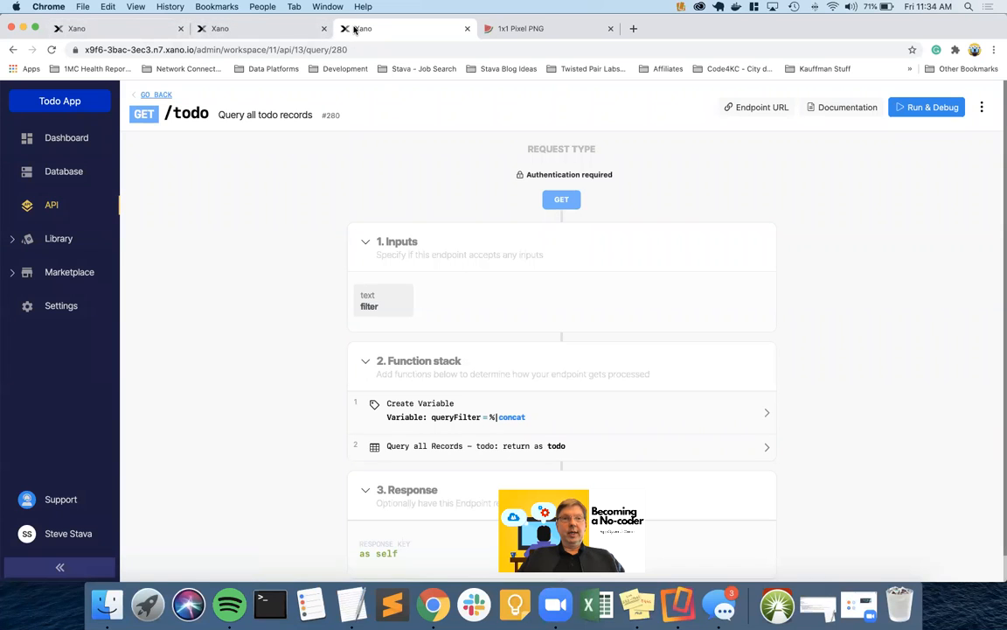
pyautogui.click(159, 95)
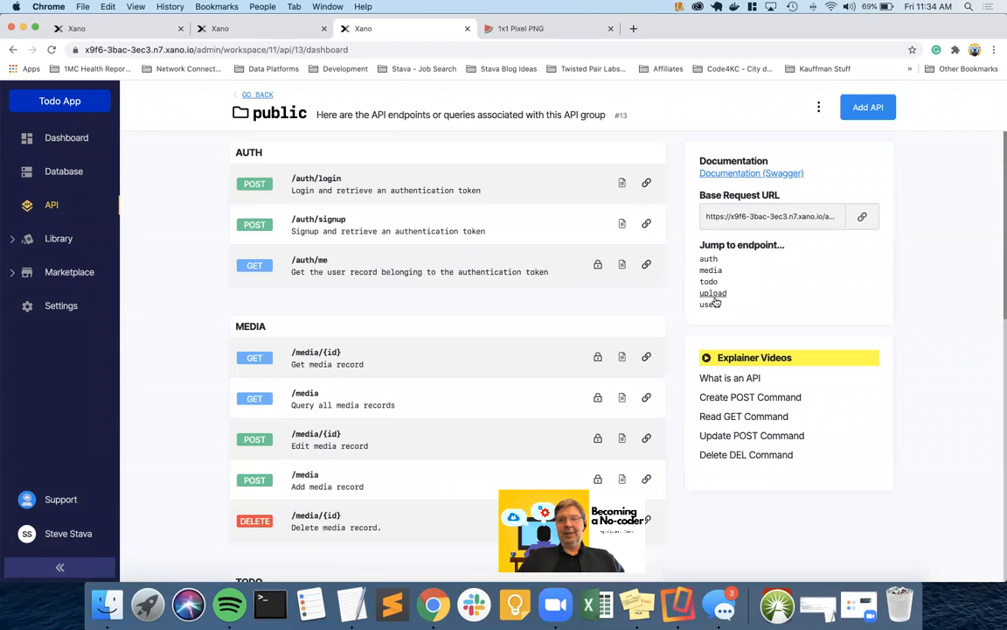
# Run /auth/login with the test account's email and password, and select the returned authToken
pyautogui.click(332, 180)
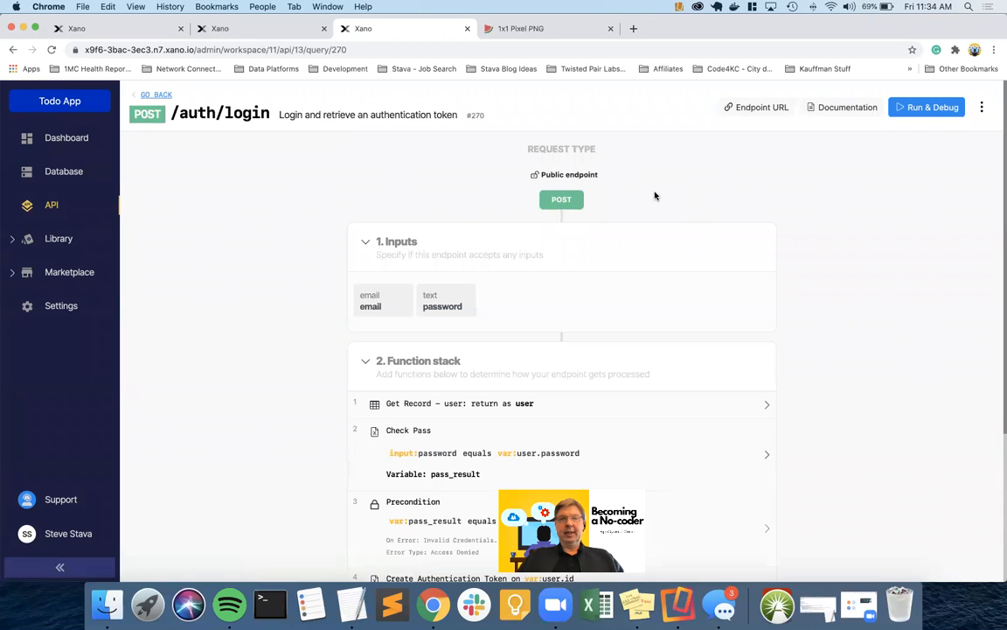
pyautogui.click(923, 107)
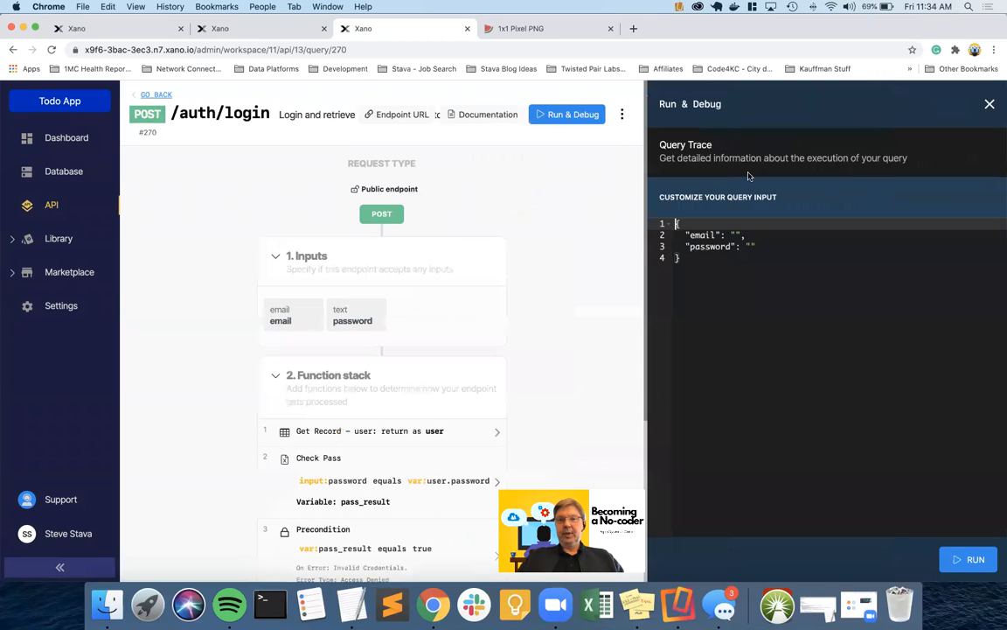
pyautogui.click(736, 235)
pyautogui.press('Down')
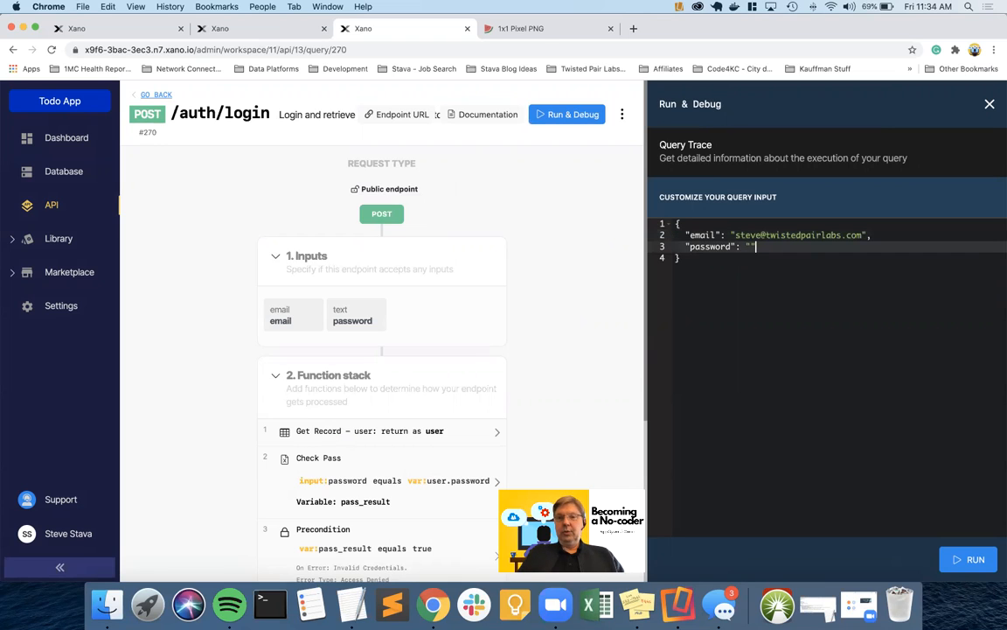
pyautogui.write('password1')
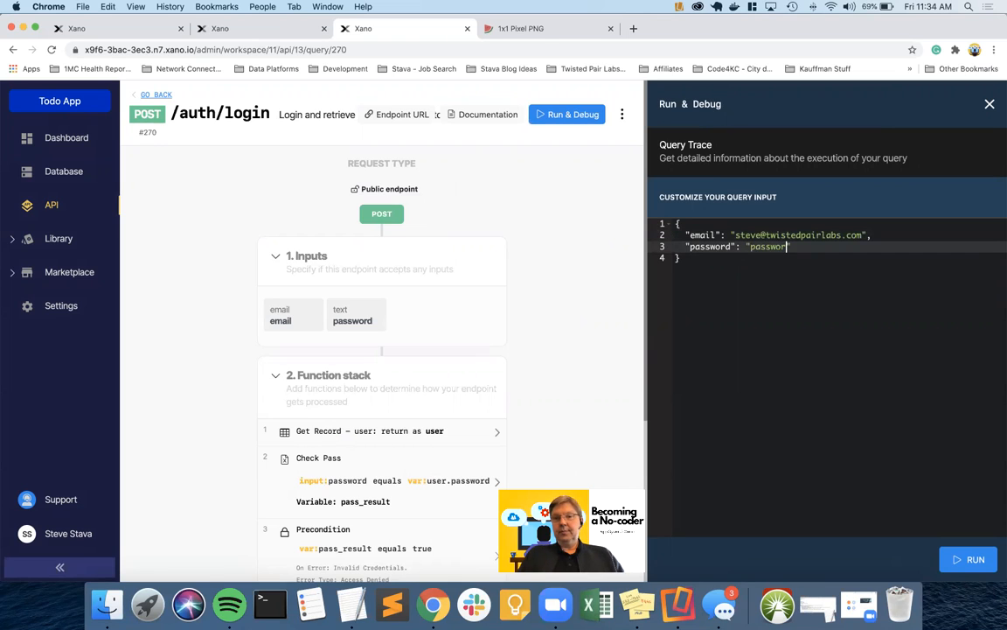
pyautogui.click(973, 556)
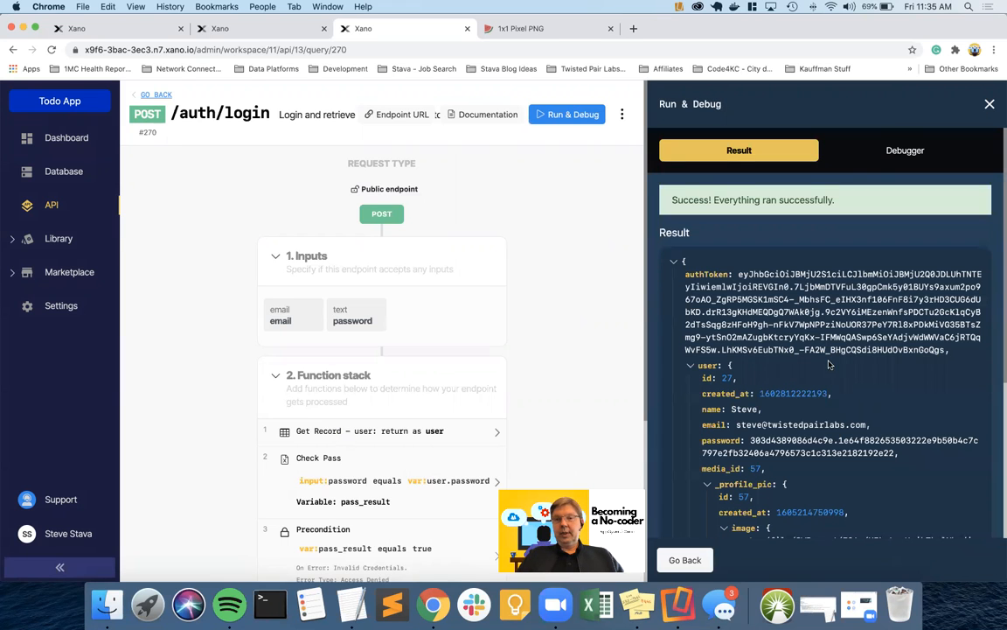
pyautogui.moveTo(740, 274); pyautogui.dragTo(940, 350)
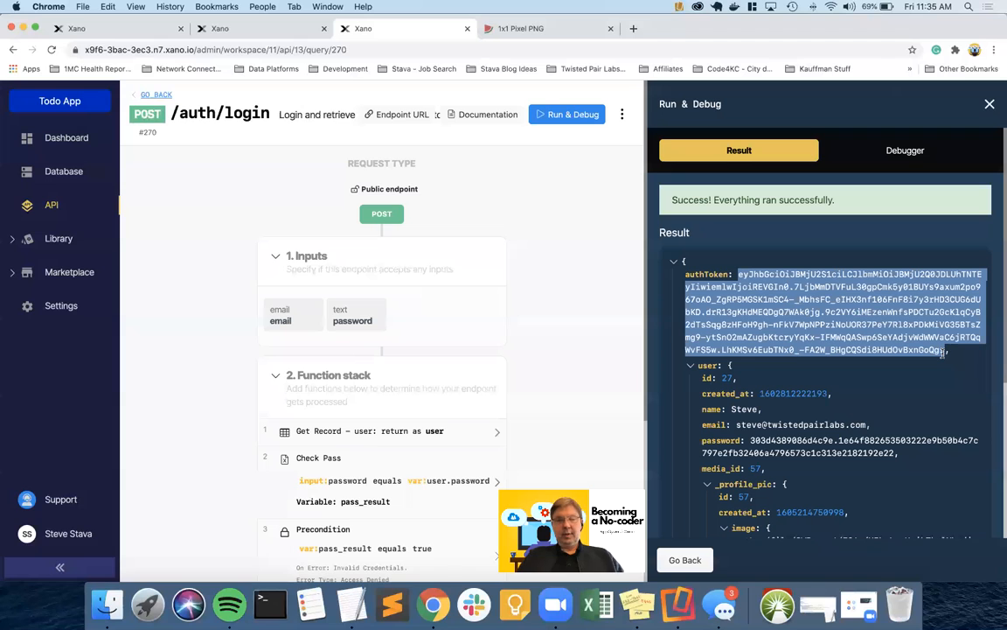
pyautogui.click(131, 29)
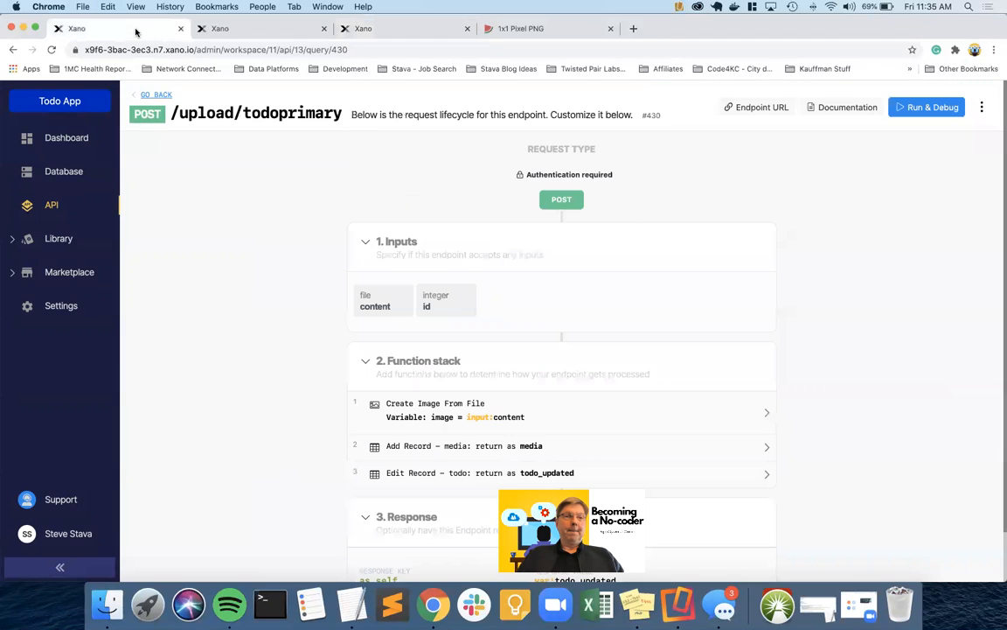
# Open the GET /todo endpoint in the public API group and view its query output schema
pyautogui.click(155, 95)
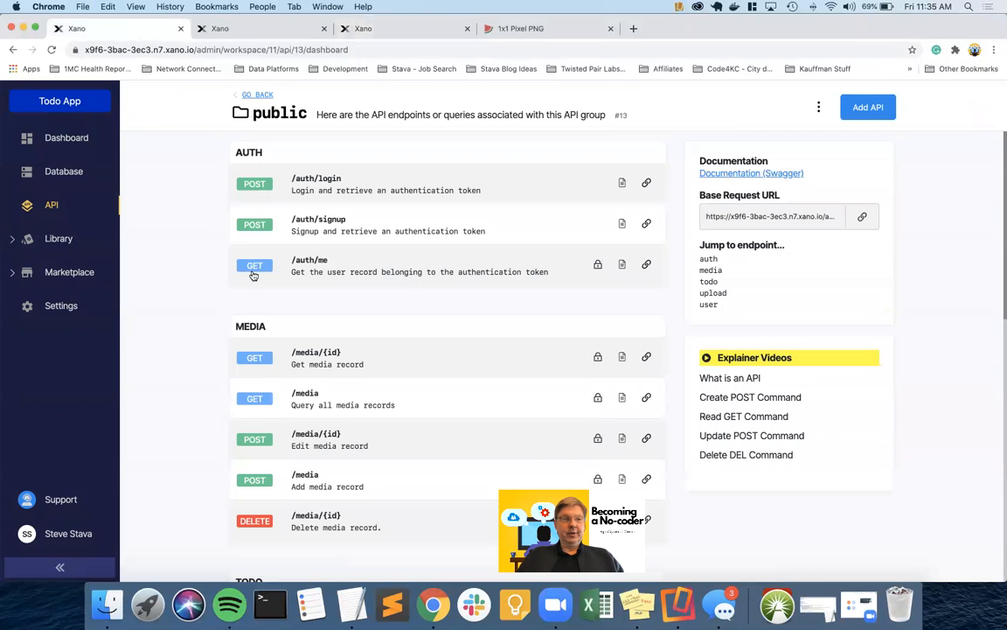
pyautogui.scroll(-5, 297, 376)
pyautogui.scroll(-4, 296, 376)
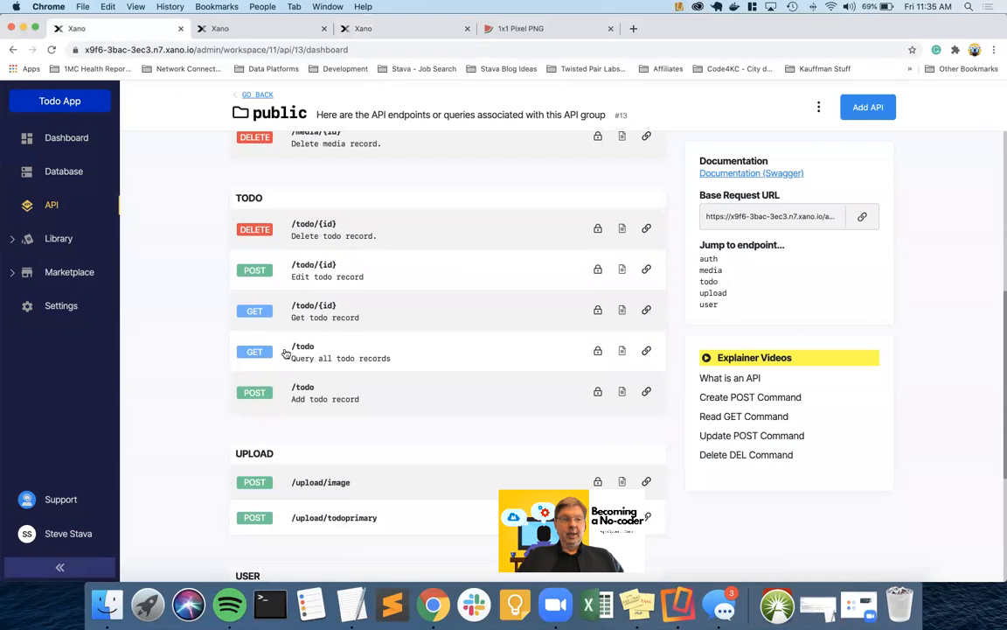
pyautogui.click(255, 351)
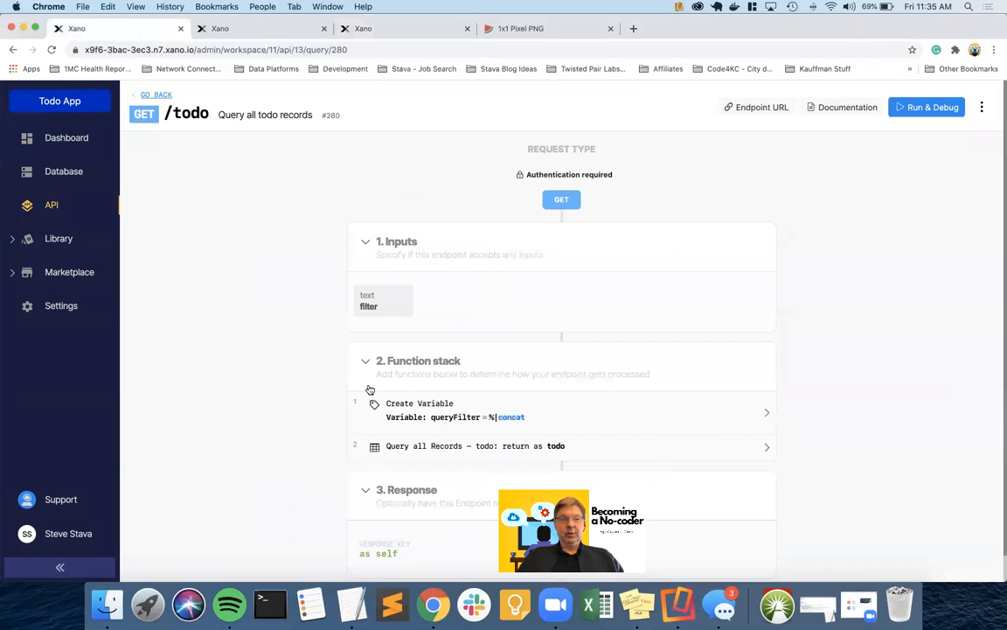
pyautogui.click(430, 448)
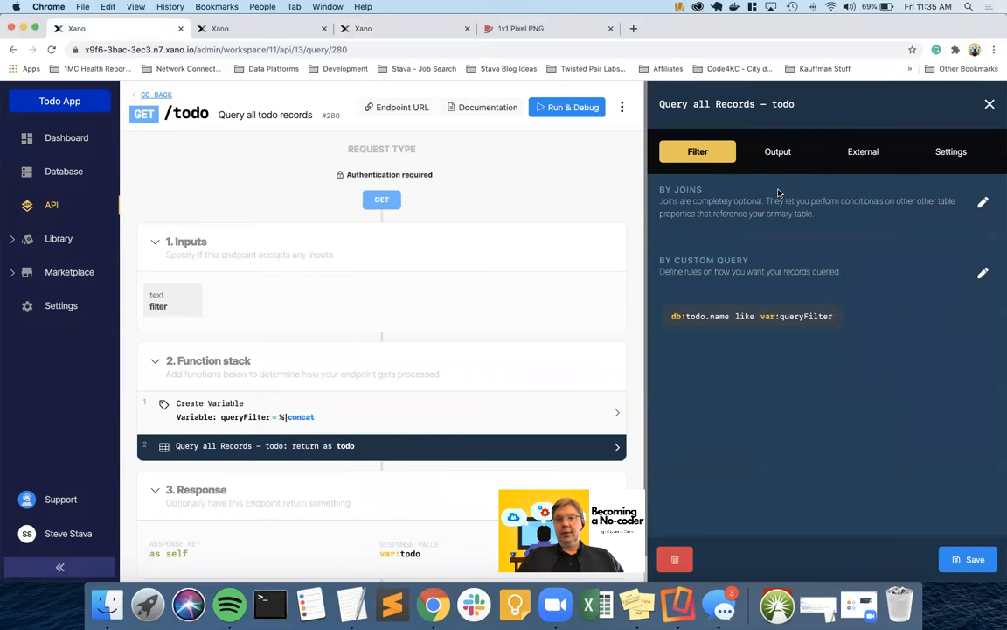
pyautogui.click(777, 153)
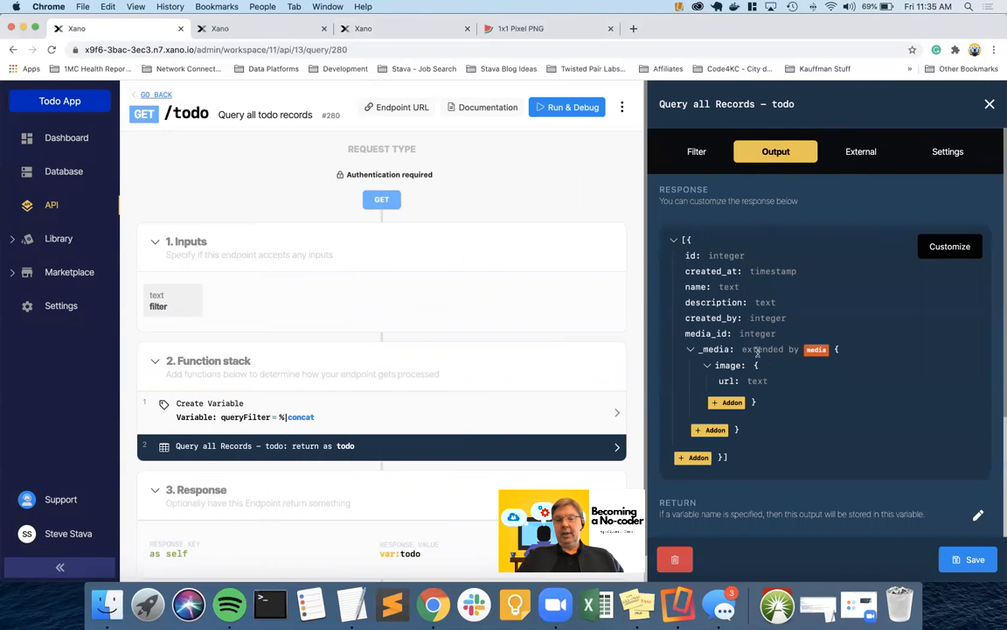
# Test-run GET /todo with the pasted auth token and scroll through the result
pyautogui.click(566, 107)
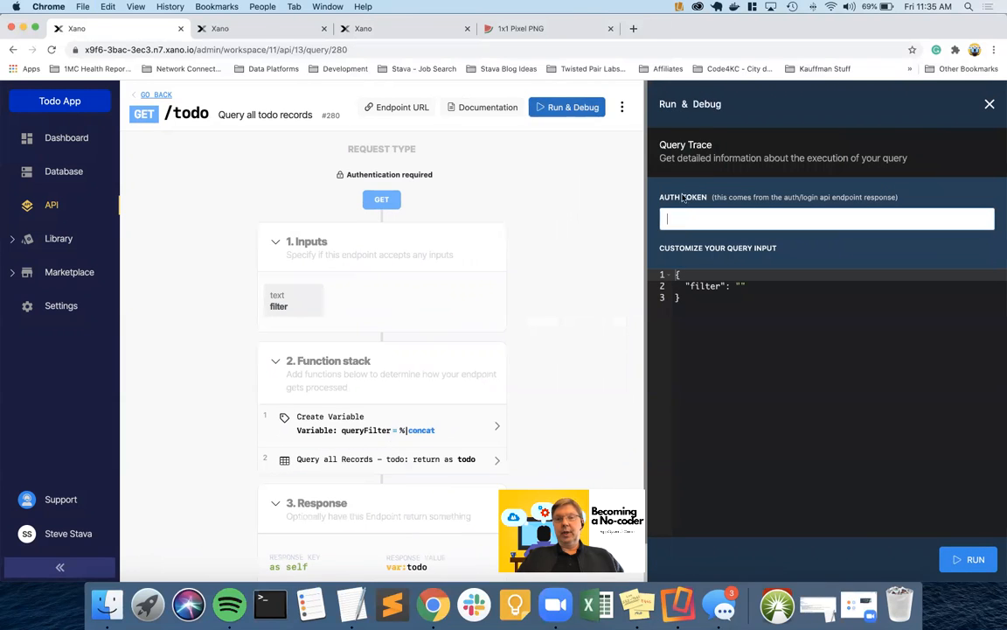
pyautogui.click(686, 225)
pyautogui.press('super+v')
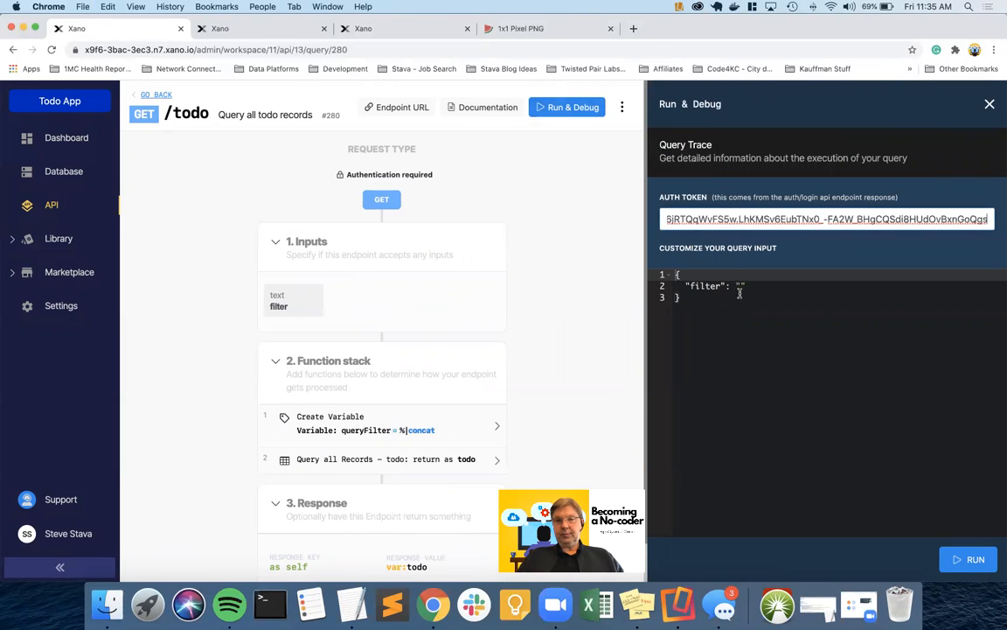
pyautogui.click(968, 560)
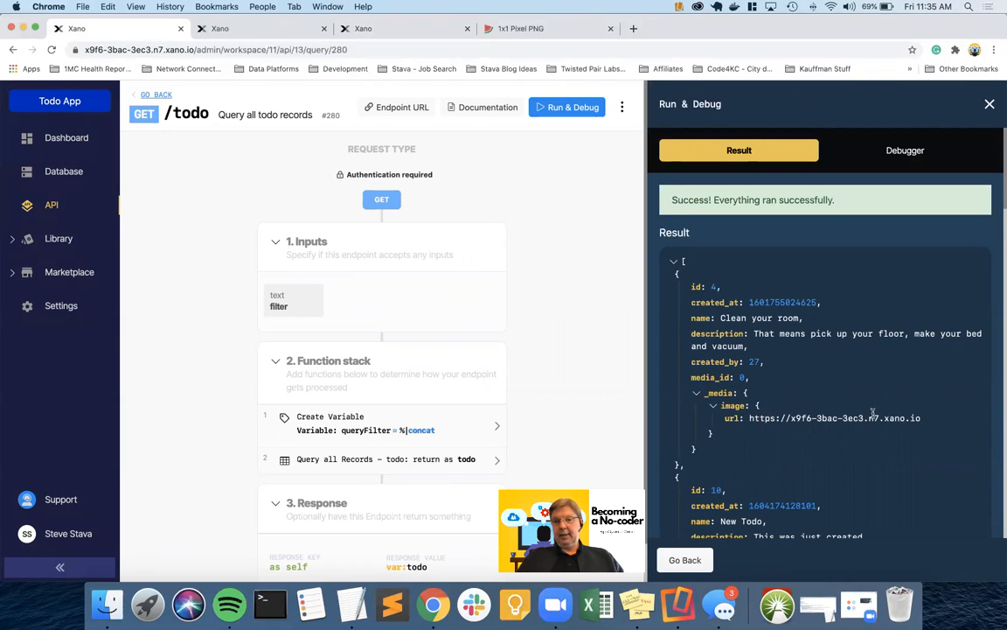
pyautogui.scroll(-10, 873, 413)
pyautogui.scroll(-5, 872, 416)
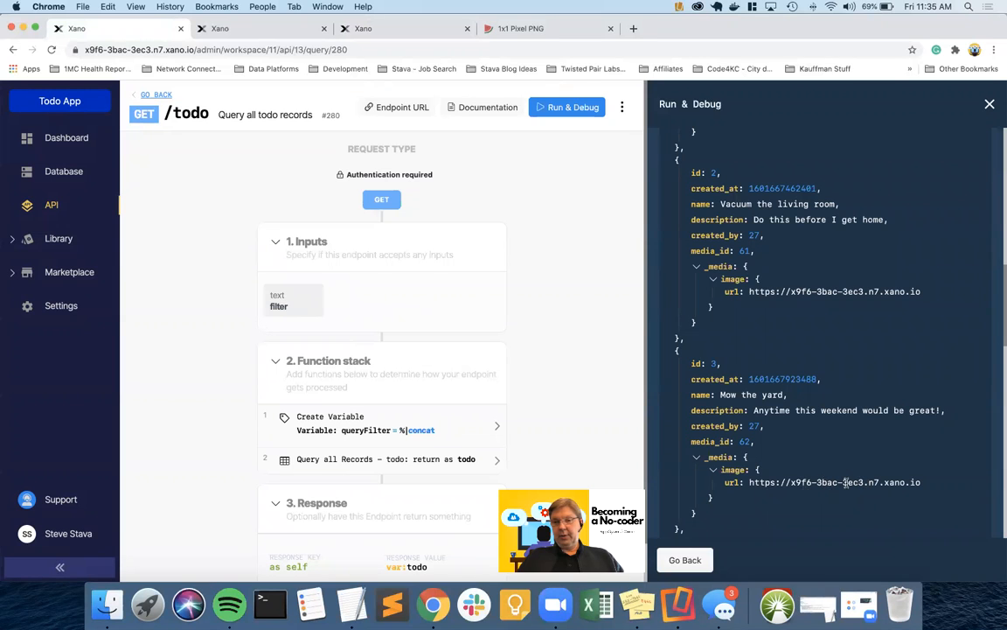
pyautogui.scroll(15, 823, 487)
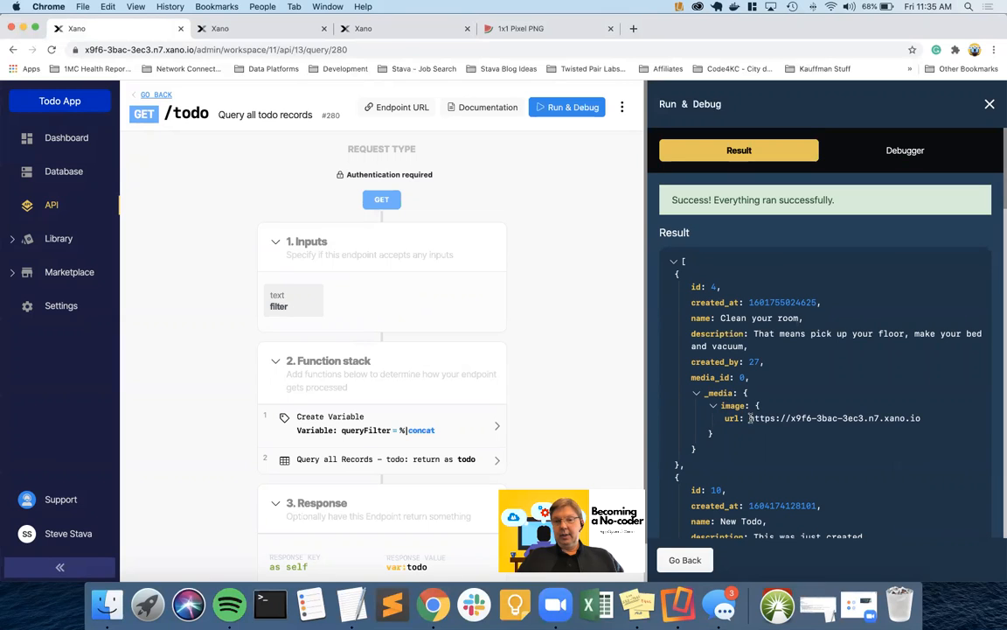
# Inspect the returned _media image urls, including the Wash the dog record's url
pyautogui.moveTo(749, 418); pyautogui.dragTo(949, 423)
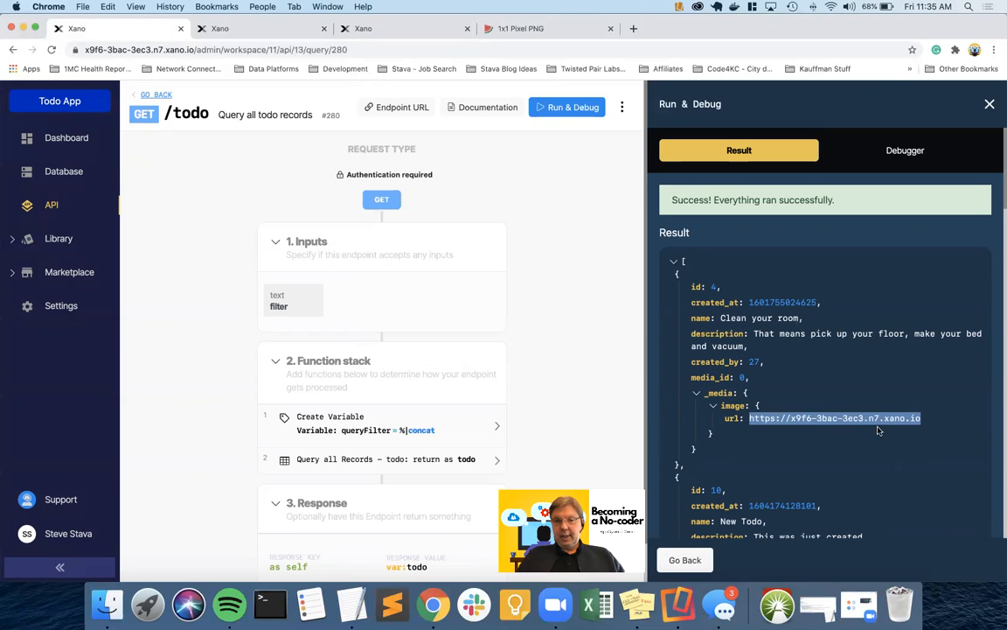
pyautogui.scroll(-5, 879, 430)
pyautogui.scroll(-5, 879, 431)
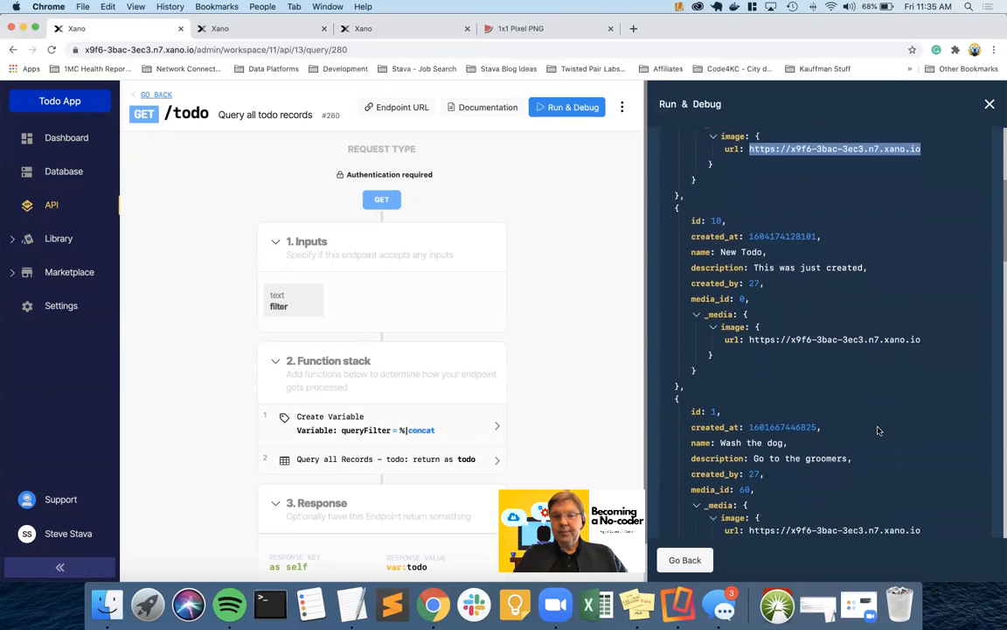
pyautogui.scroll(15, 838, 335)
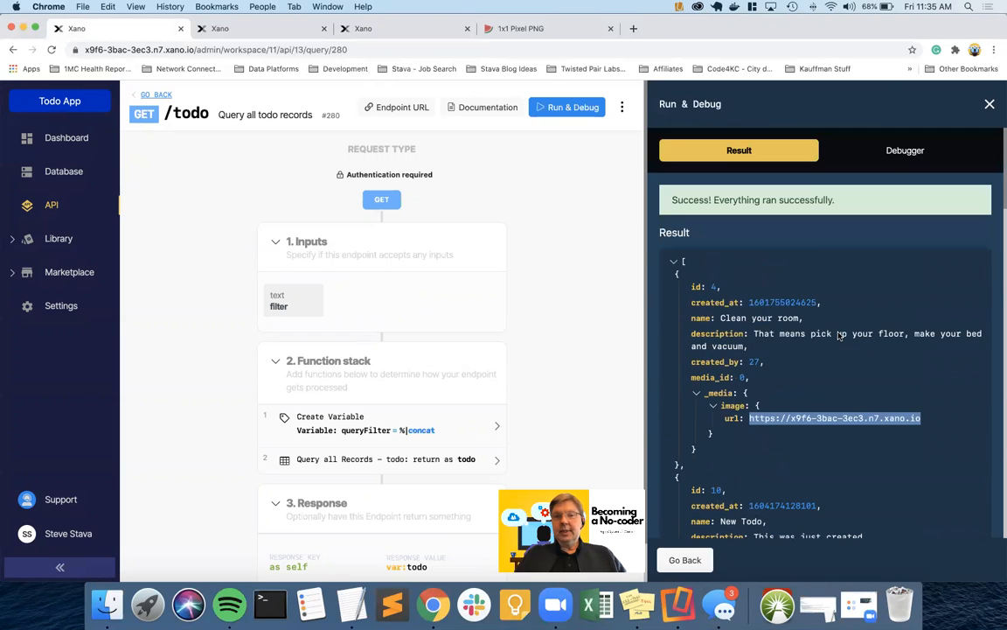
pyautogui.tripleClick(775, 417)
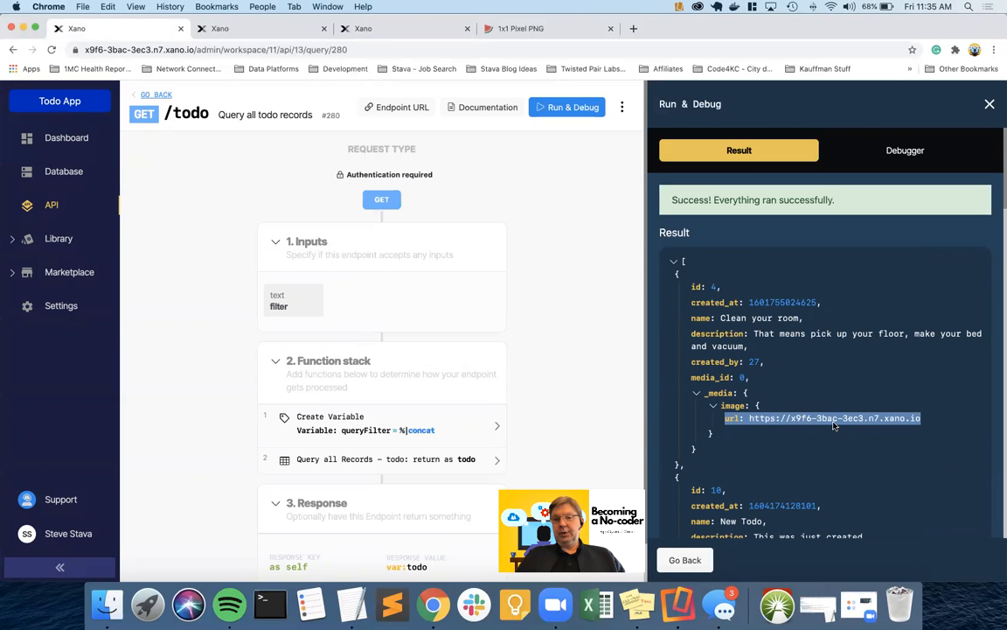
pyautogui.scroll(-10, 775, 378)
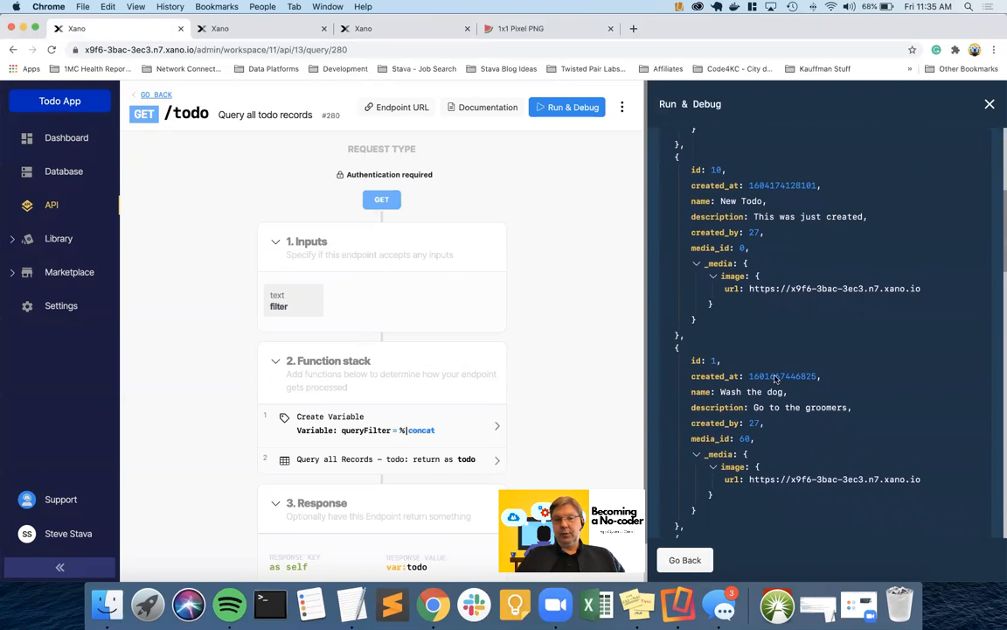
pyautogui.moveTo(691, 361); pyautogui.dragTo(727, 363)
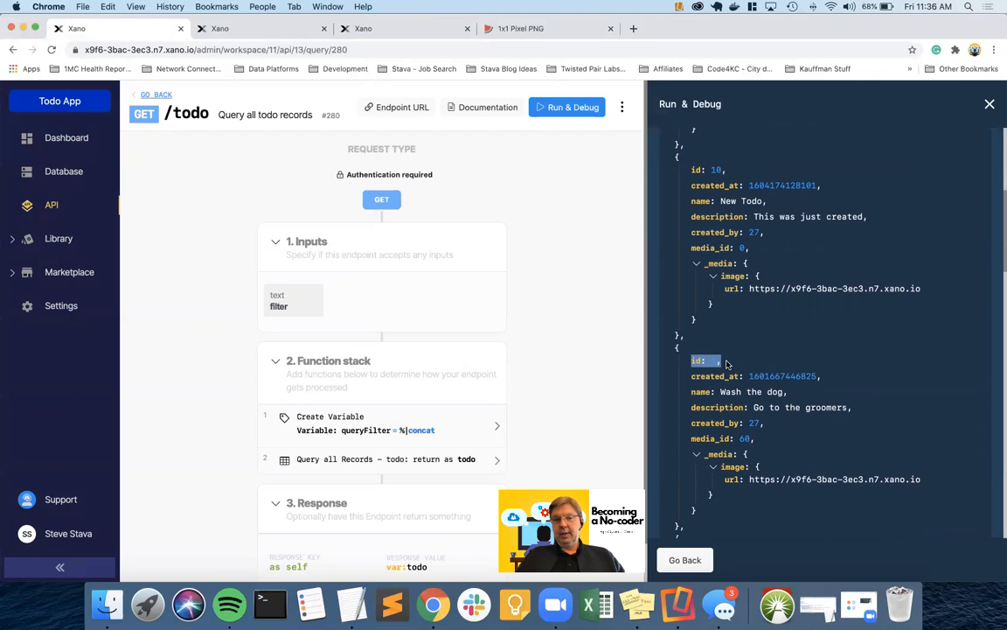
pyautogui.moveTo(750, 479); pyautogui.dragTo(937, 483)
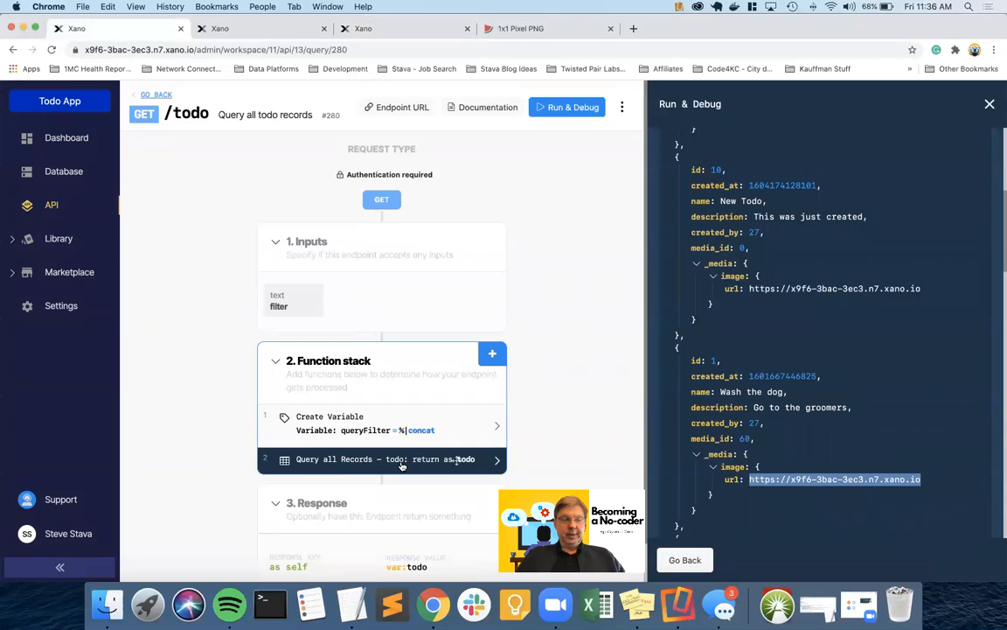
# Delete the old media addon from the Query all Records output
pyautogui.click(401, 466)
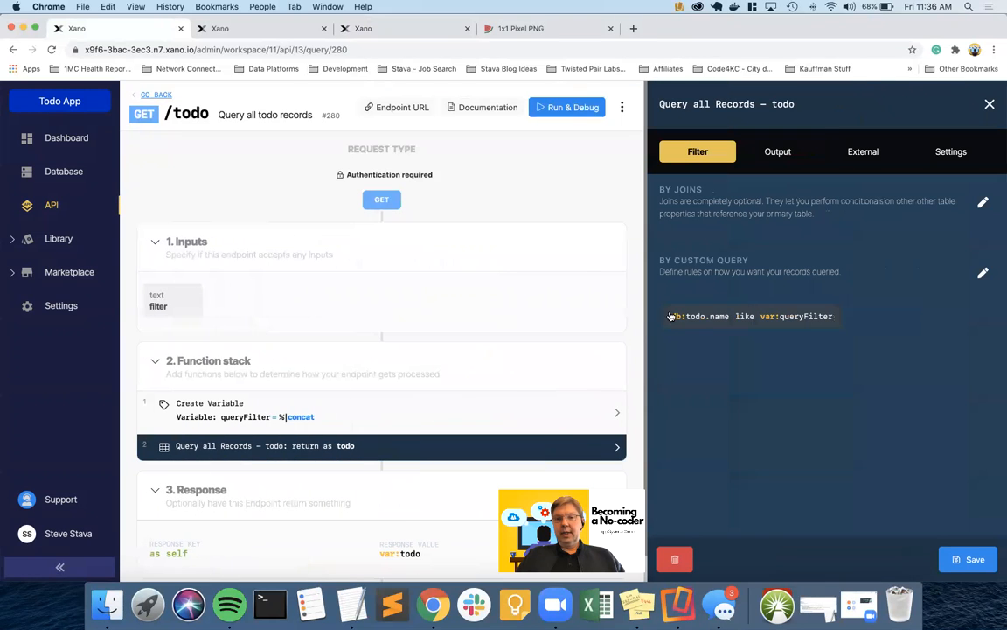
pyautogui.click(779, 150)
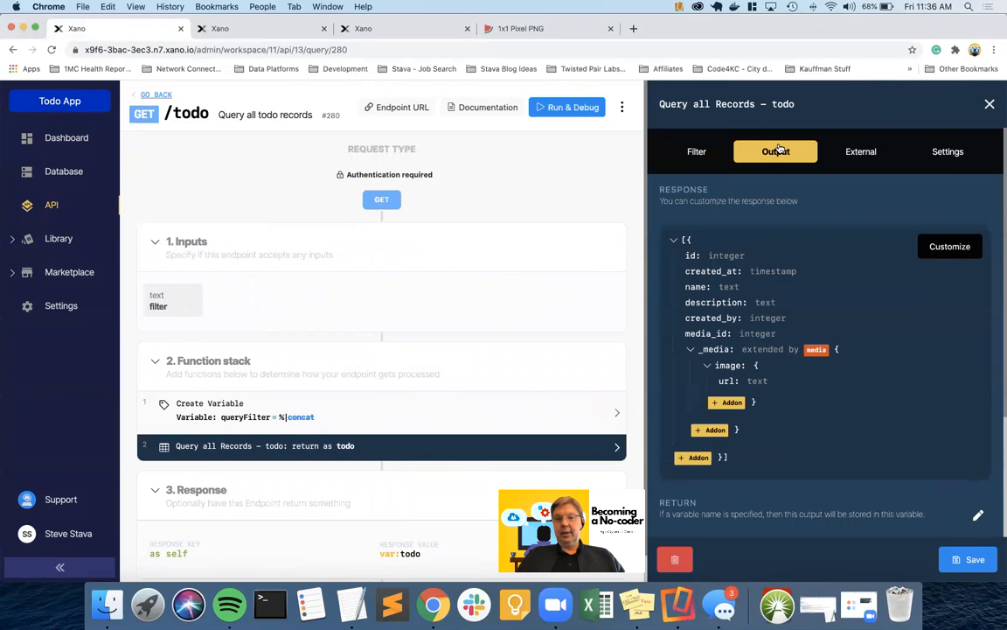
pyautogui.click(817, 351)
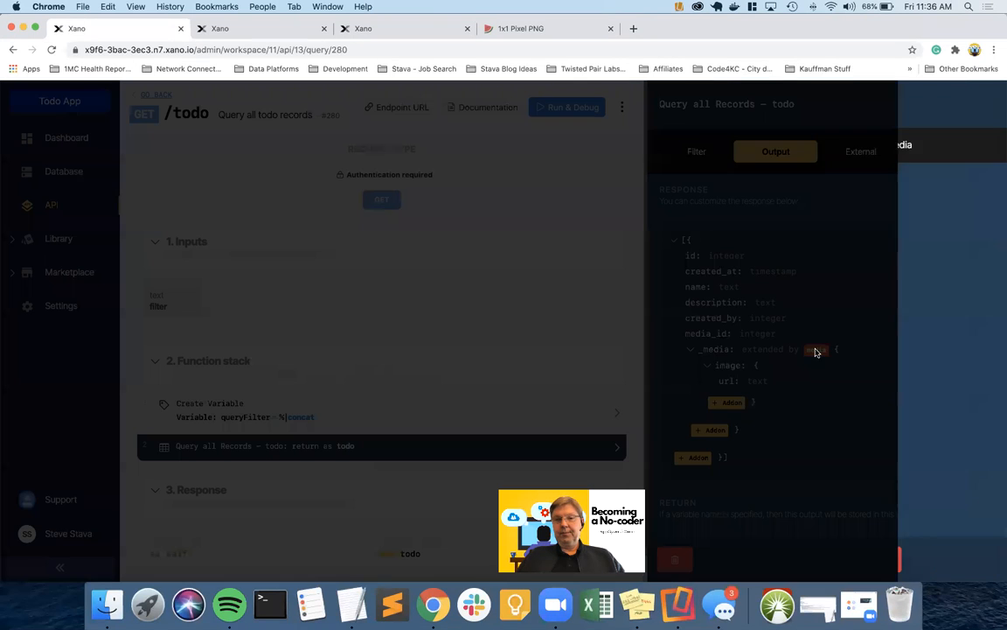
pyautogui.click(841, 248)
pyautogui.write('_media')
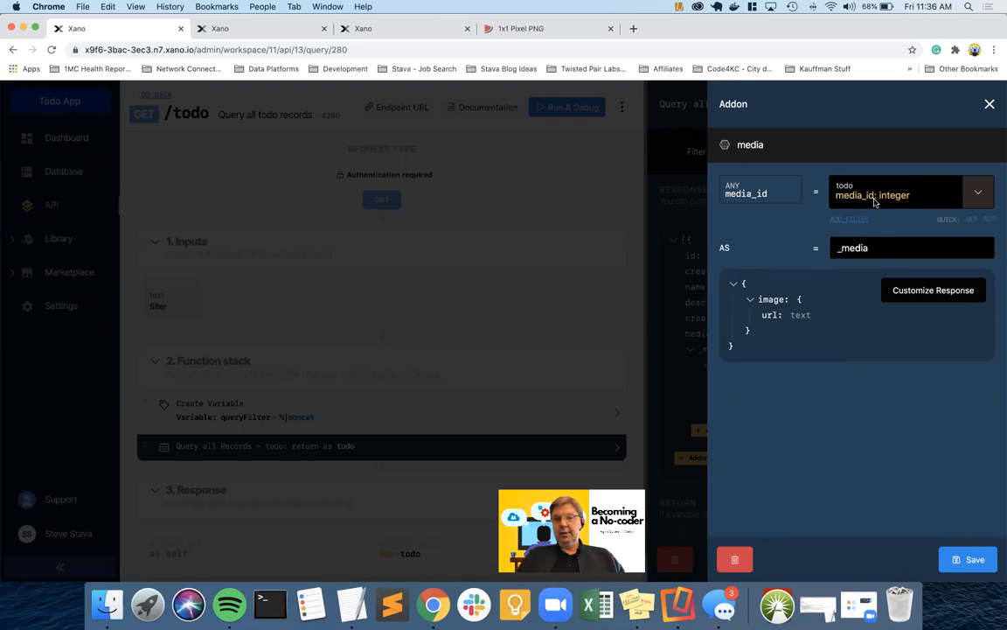
pyautogui.click(734, 558)
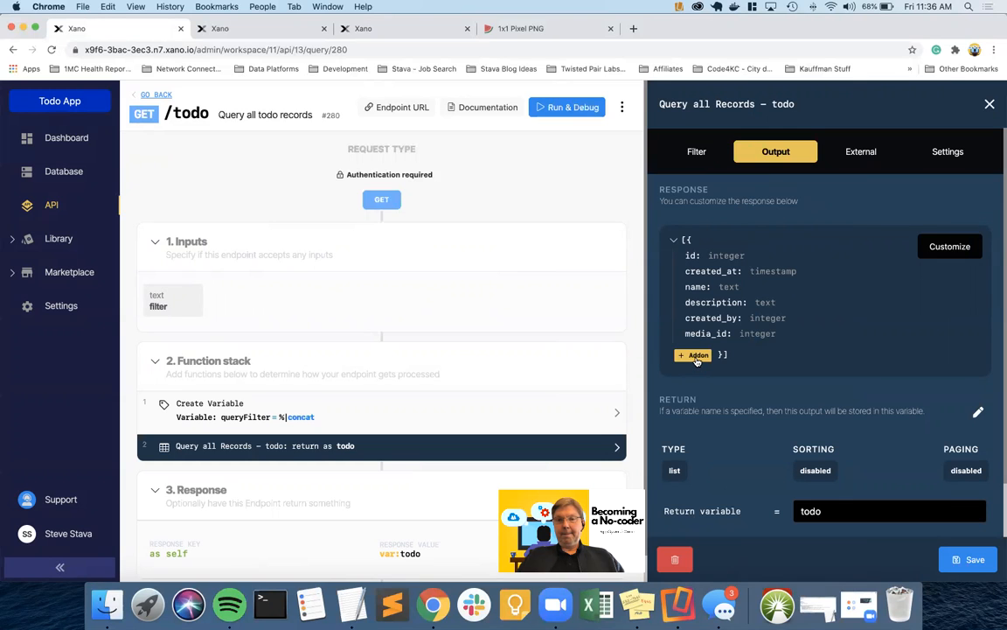
# Add a new single-item media addon mapped on media_id, and save the query step
pyautogui.click(697, 355)
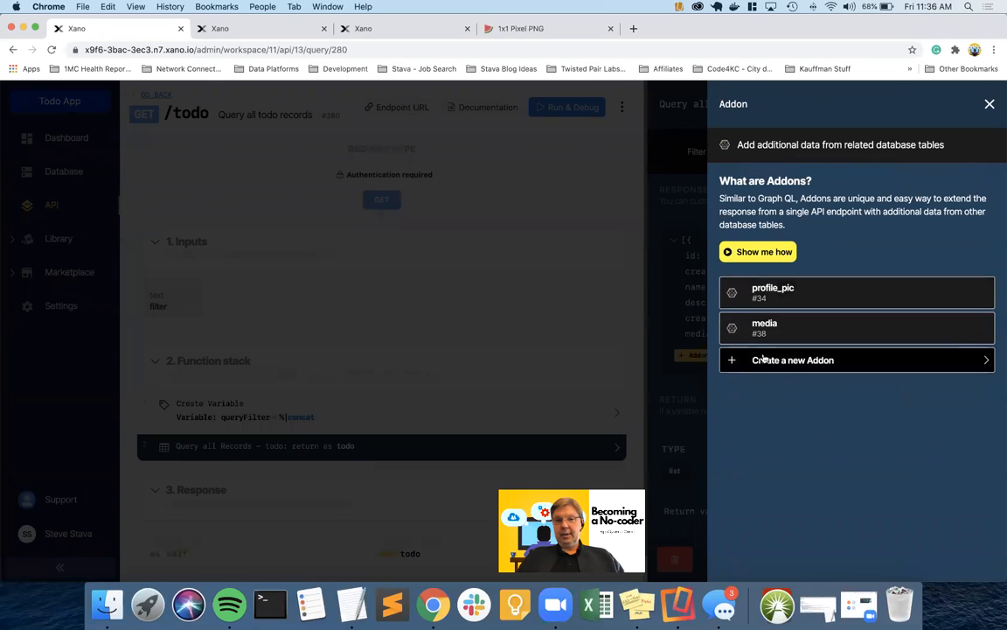
pyautogui.click(762, 358)
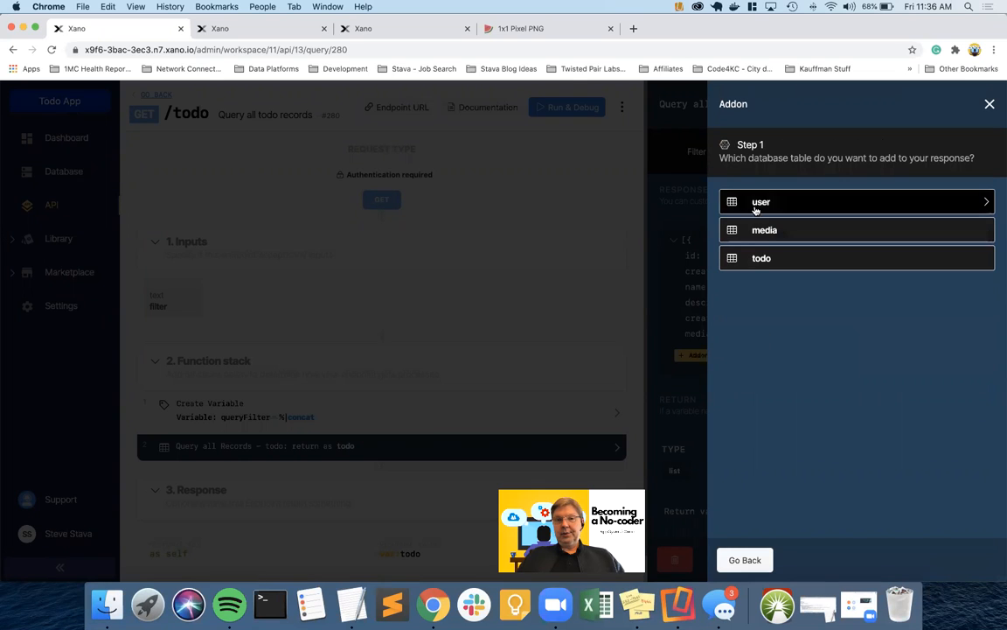
pyautogui.click(769, 231)
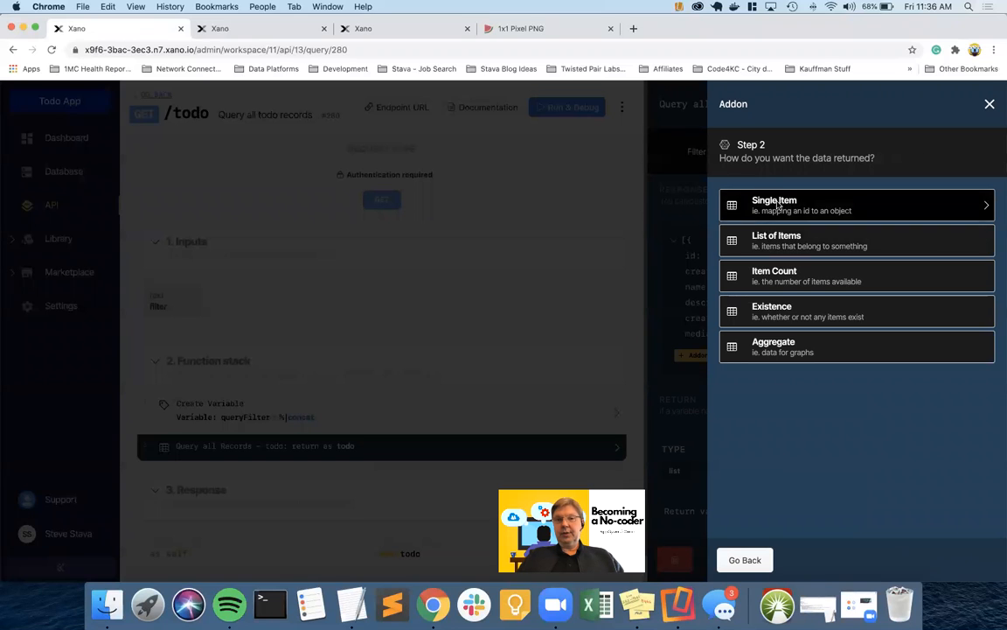
pyautogui.click(776, 204)
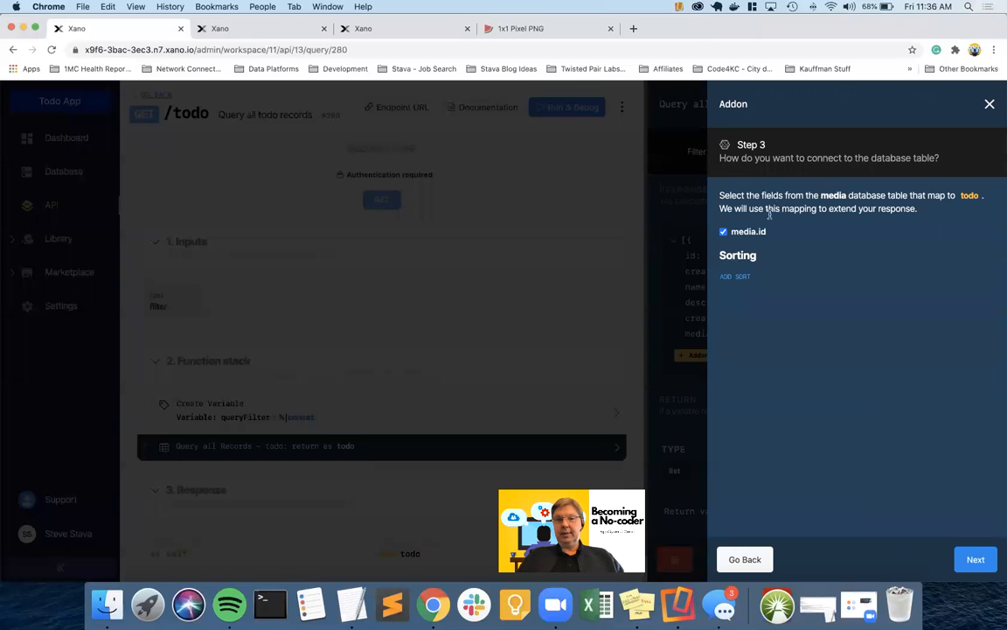
pyautogui.click(974, 559)
pyautogui.click(971, 559)
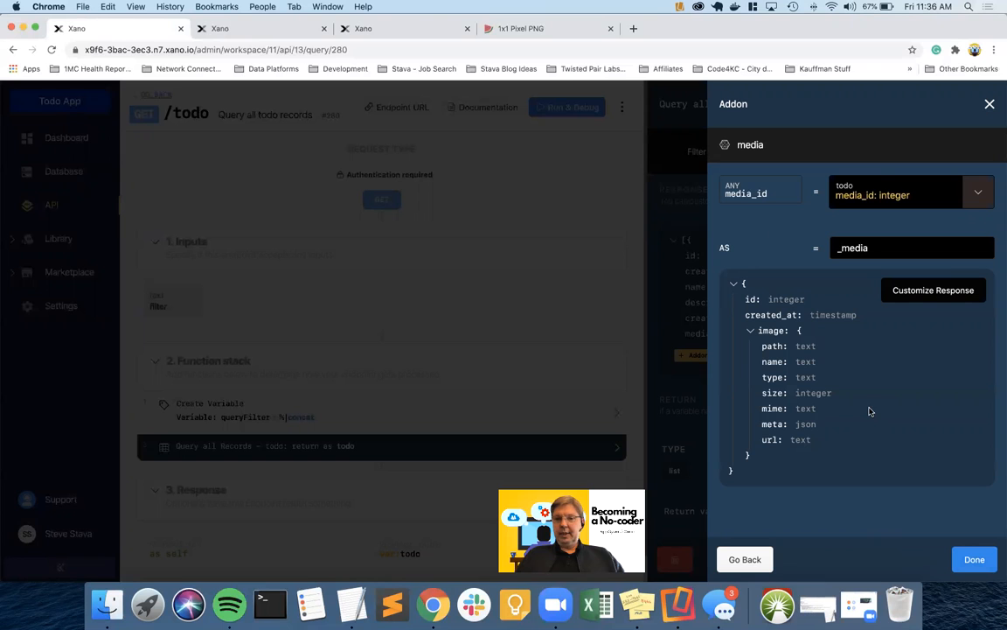
pyautogui.click(974, 559)
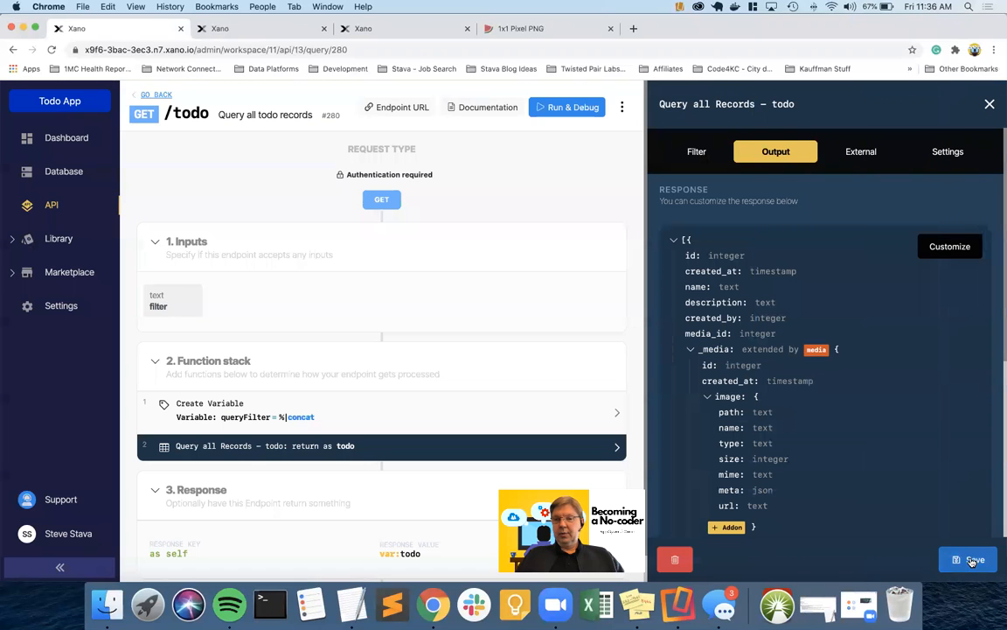
pyautogui.click(973, 560)
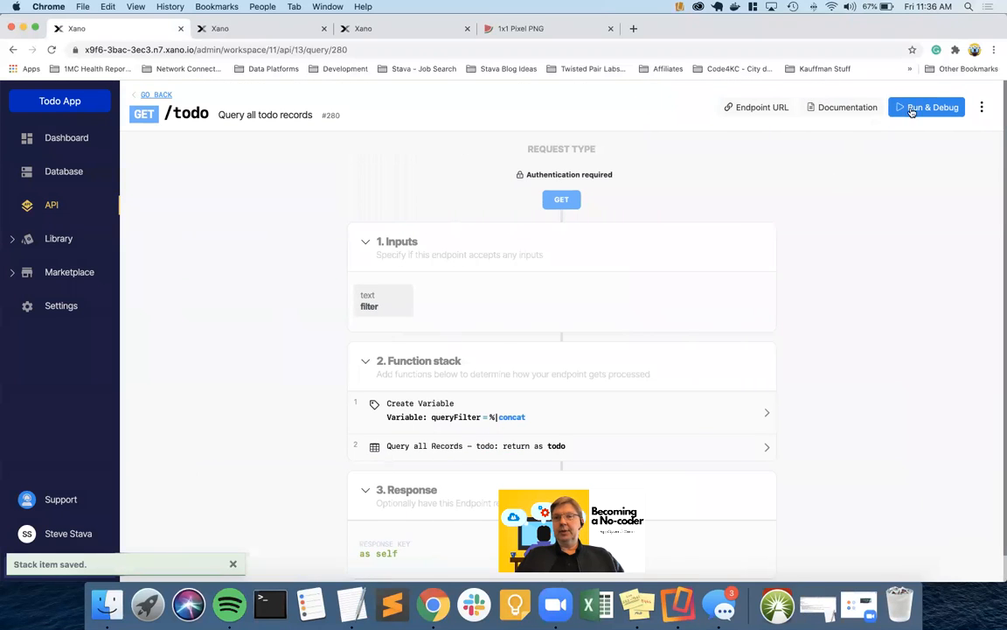
# Re-run GET /todo with the pasted auth token and scroll to the Wash the dog record's _media
pyautogui.click(912, 108)
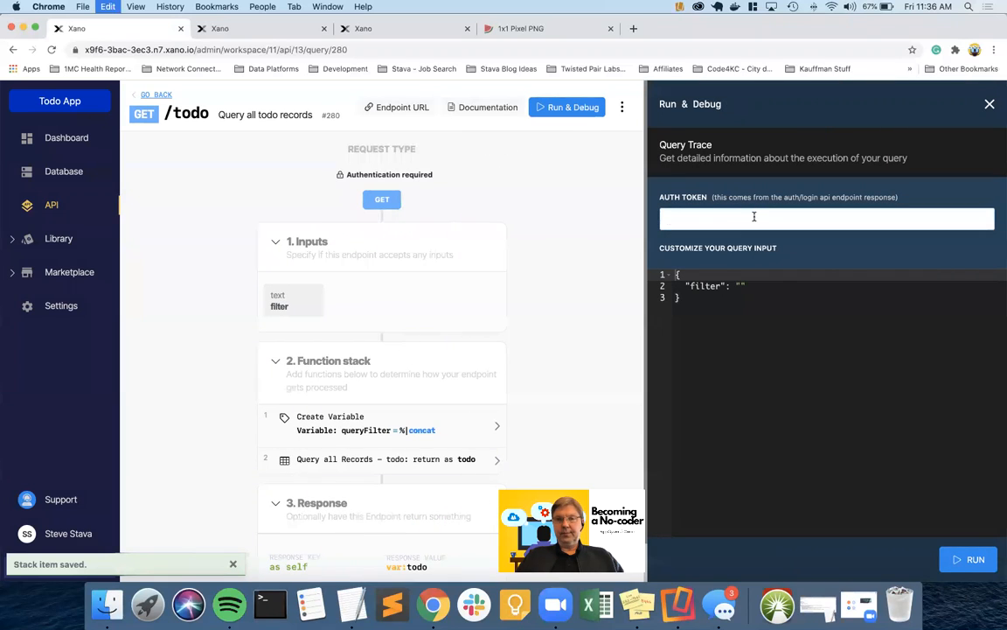
pyautogui.click(754, 216)
pyautogui.hotkey('ctrl', 'v')
pyautogui.click(969, 559)
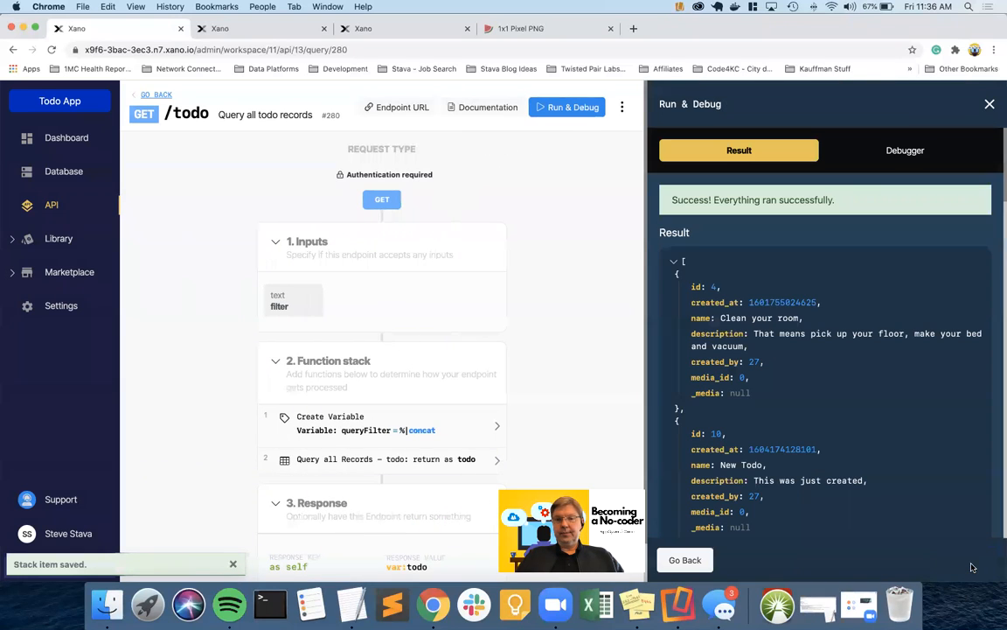
pyautogui.scroll(-5, 795, 332)
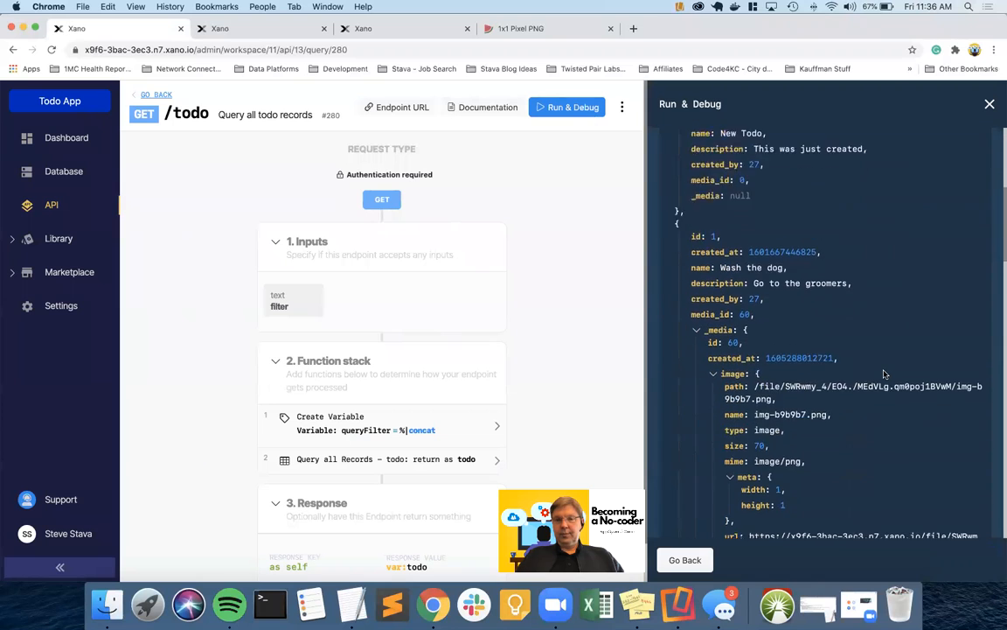
pyautogui.scroll(-1, 884, 375)
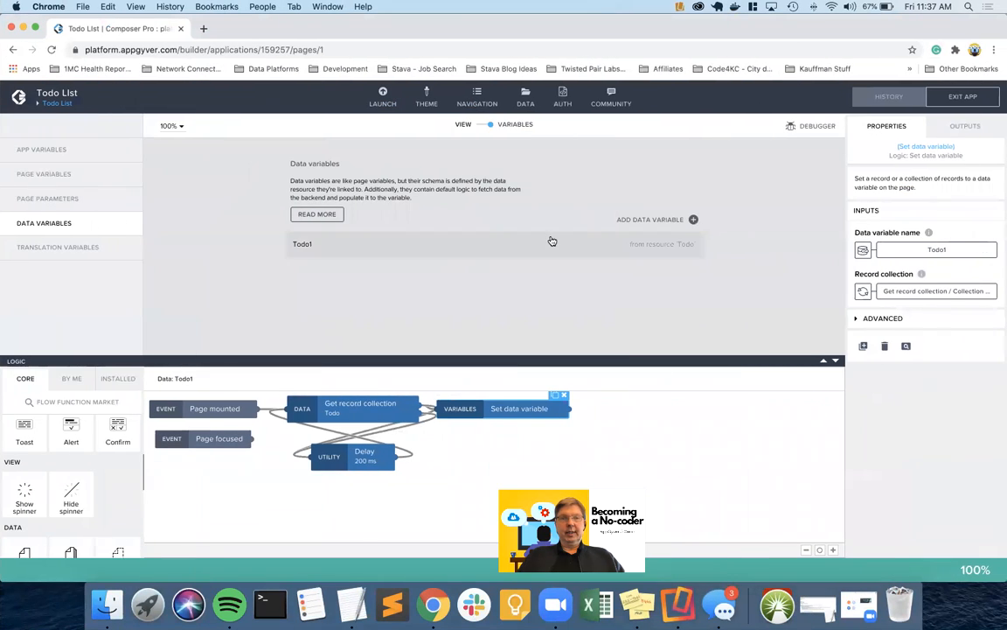
# Open the test panel of the Todo resource's GET COLLECTION request
pyautogui.click(524, 98)
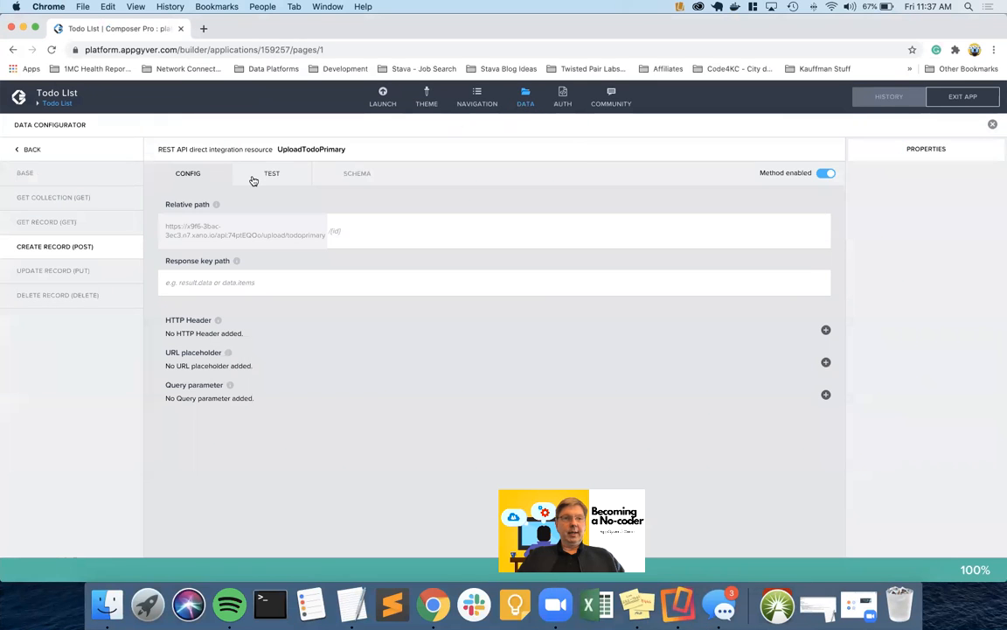
pyautogui.click(39, 149)
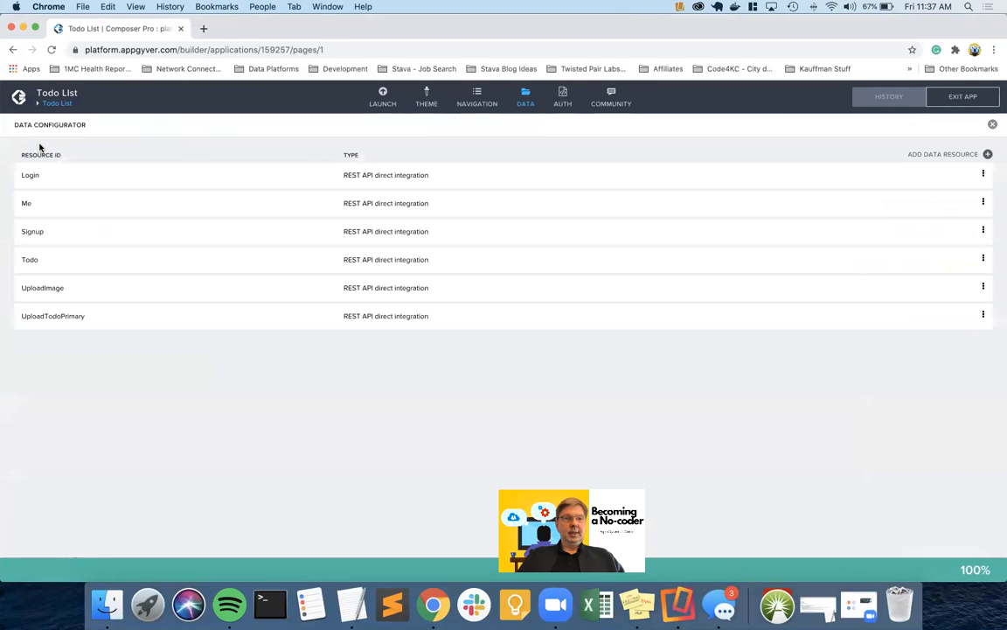
pyautogui.click(42, 262)
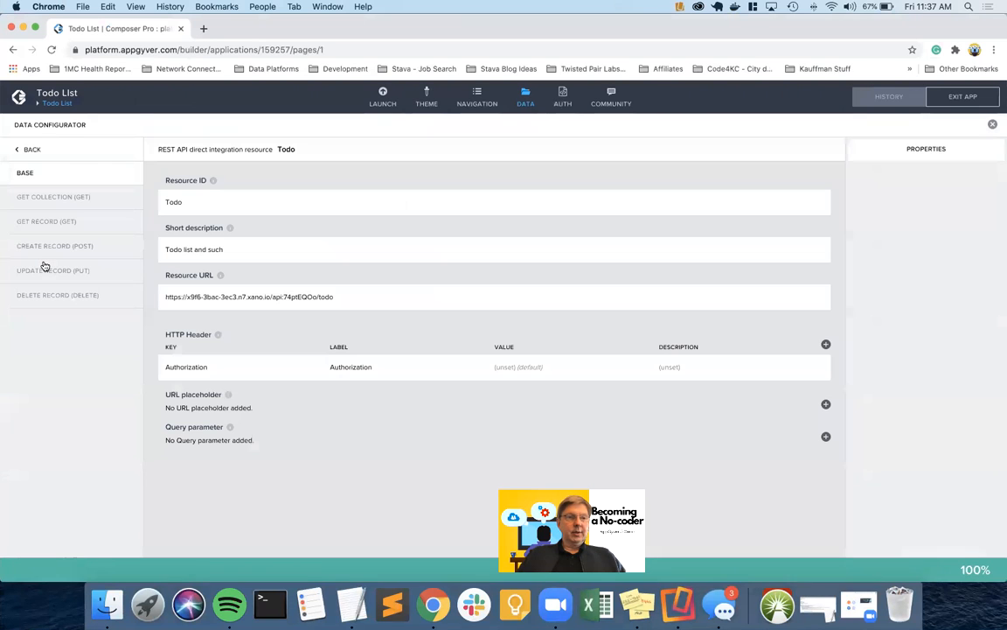
pyautogui.click(62, 198)
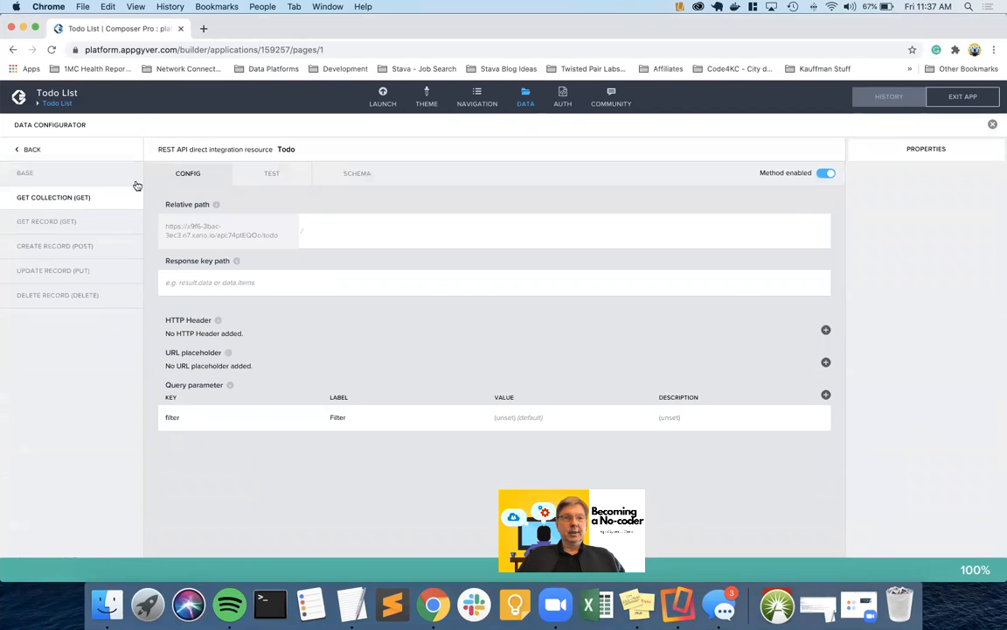
pyautogui.click(273, 175)
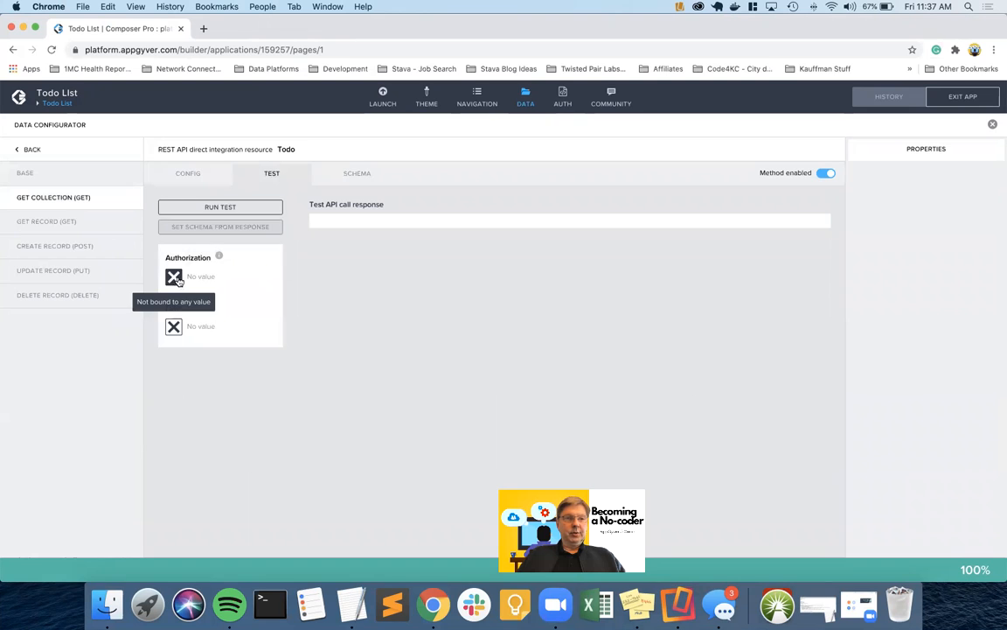
# Set Authorization to static text 'Bearer' plus the auth token and run the test
pyautogui.click(174, 277)
pyautogui.click(487, 271)
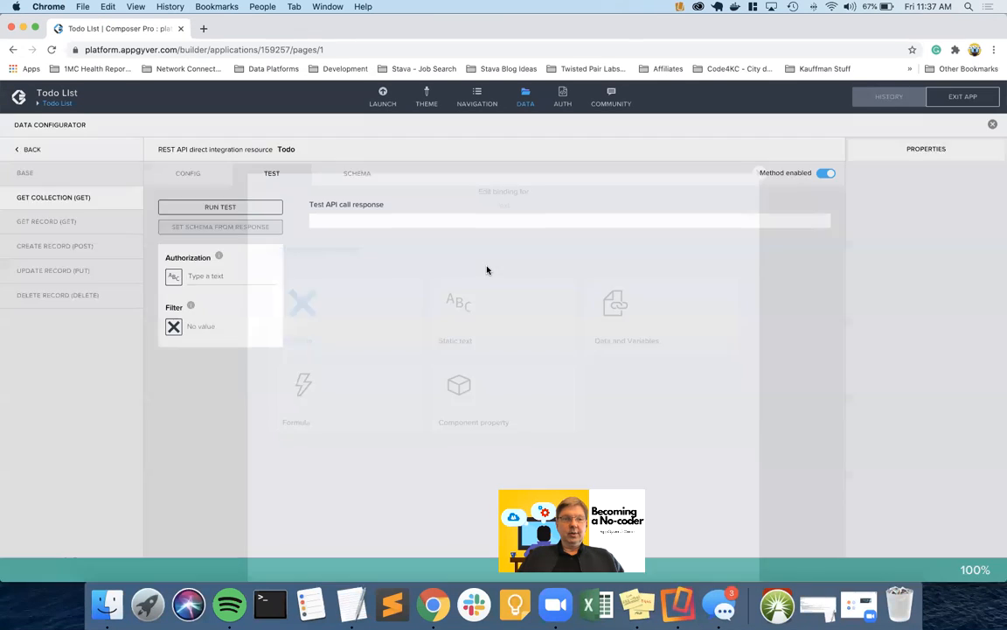
pyautogui.click(204, 277)
pyautogui.write('B')
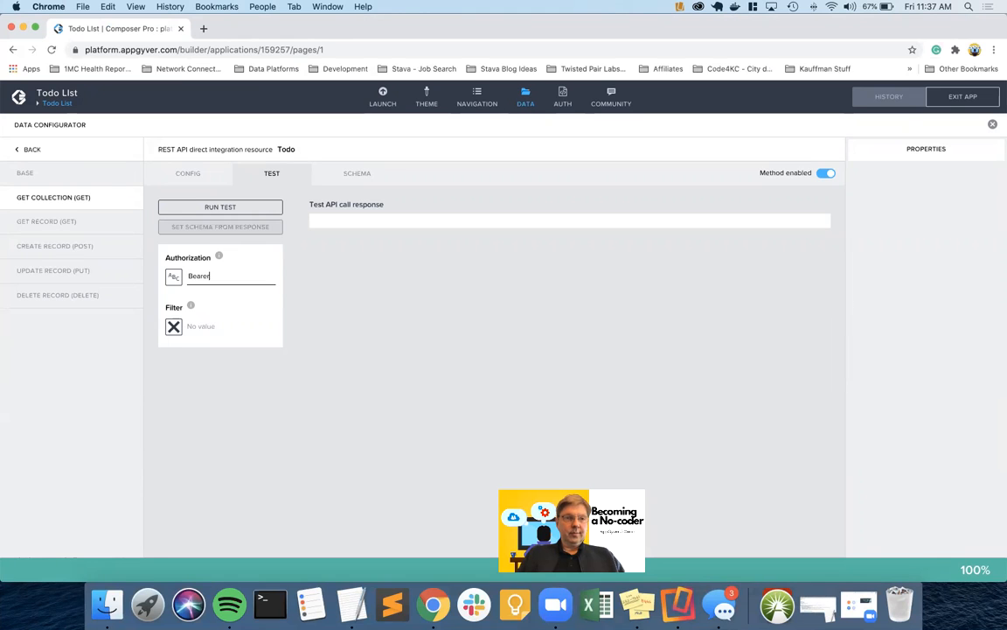
pyautogui.write('earer')
pyautogui.press('super+v')
pyautogui.click(213, 209)
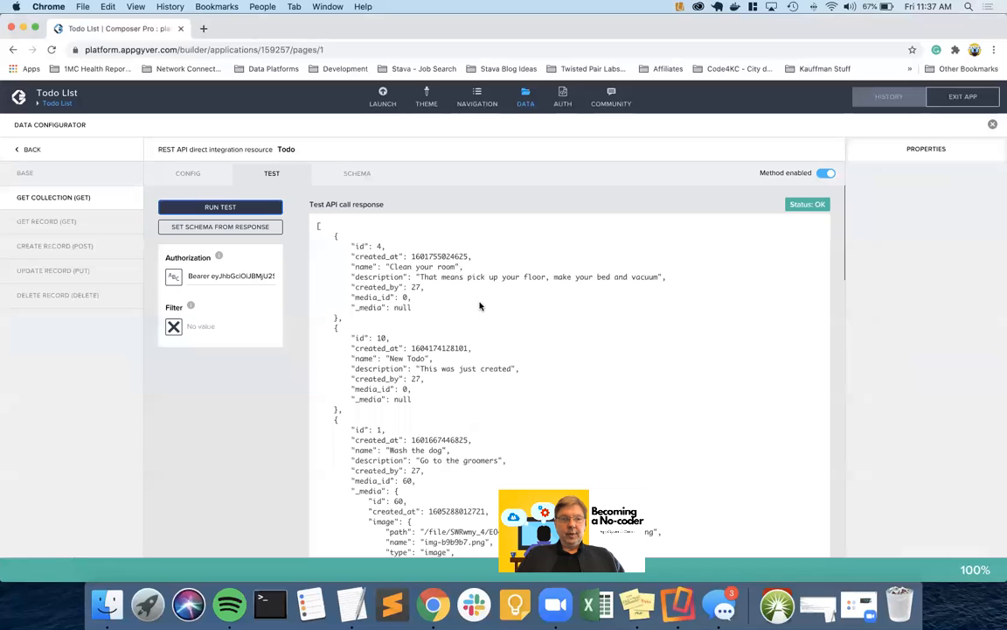
# Rebuild the collection schema from the test response and save the Todo resource
pyautogui.scroll(-5, 469, 304)
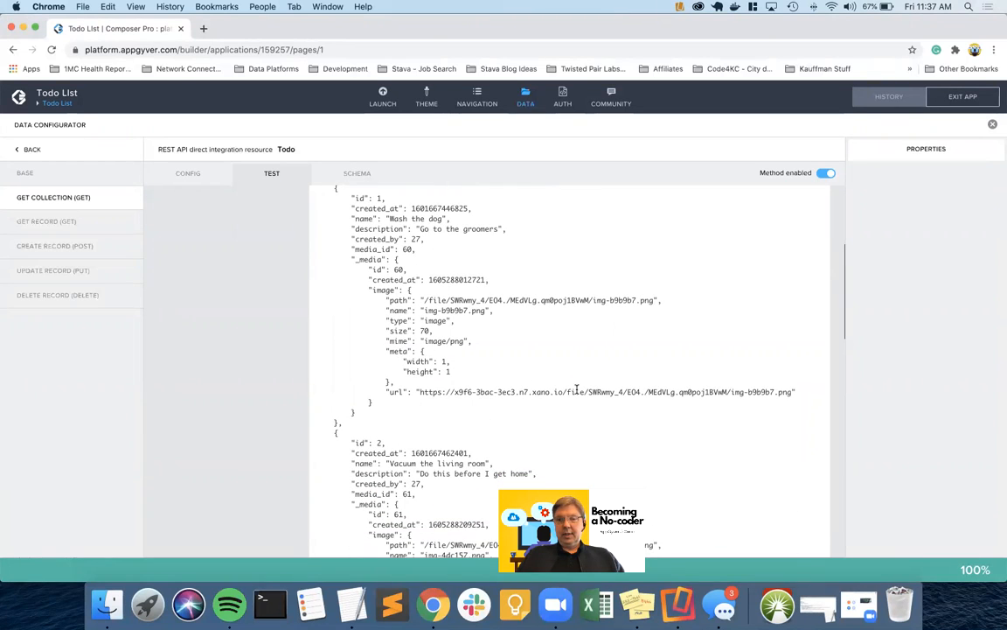
pyautogui.scroll(3, 521, 352)
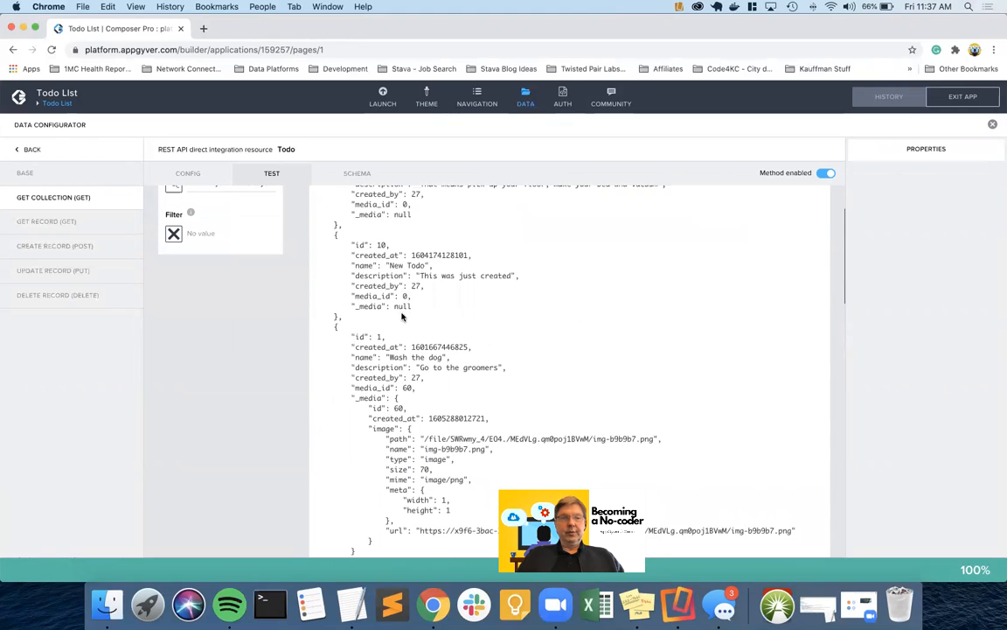
pyautogui.scroll(3, 472, 293)
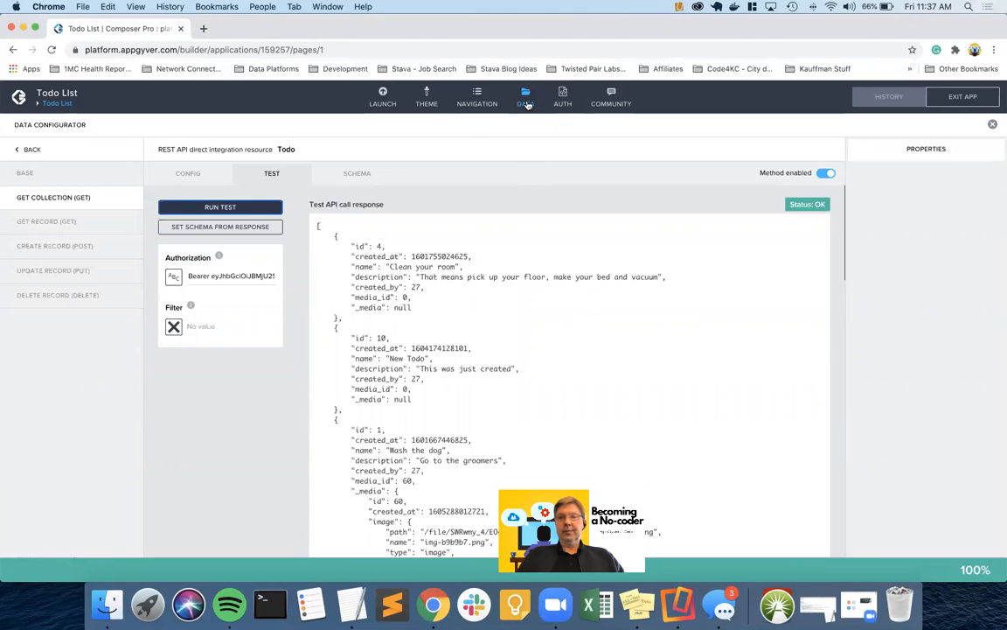
pyautogui.click(249, 227)
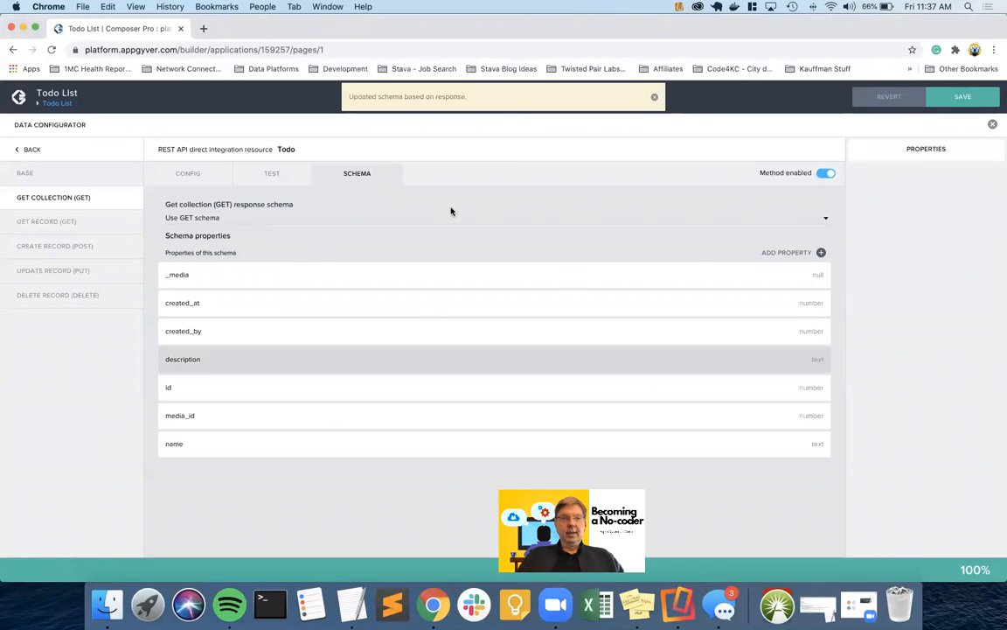
pyautogui.click(953, 97)
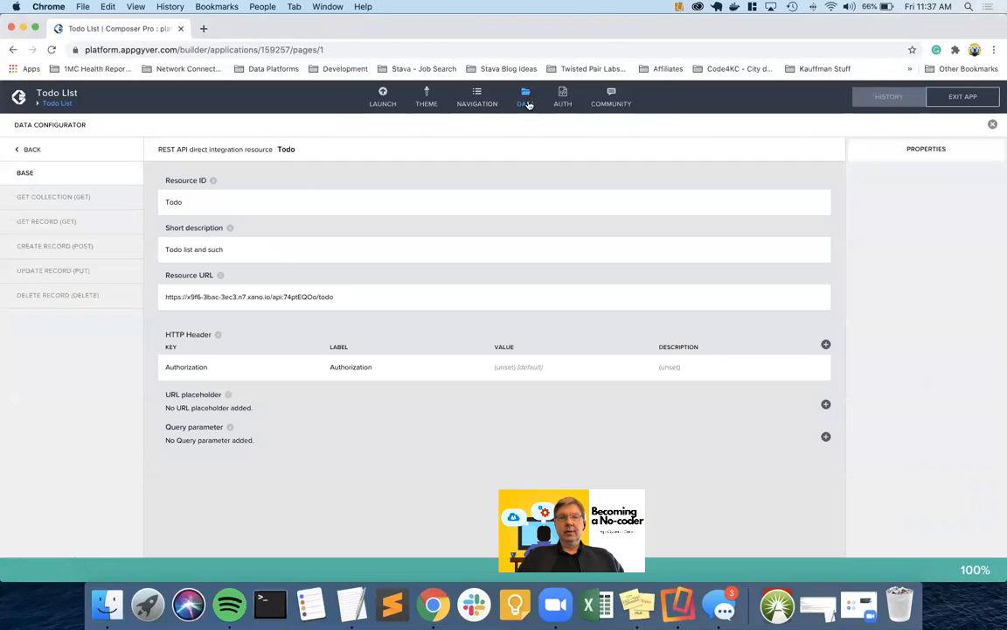
# Return to the page layout and open the todo list item's Image source binding
pyautogui.click(523, 103)
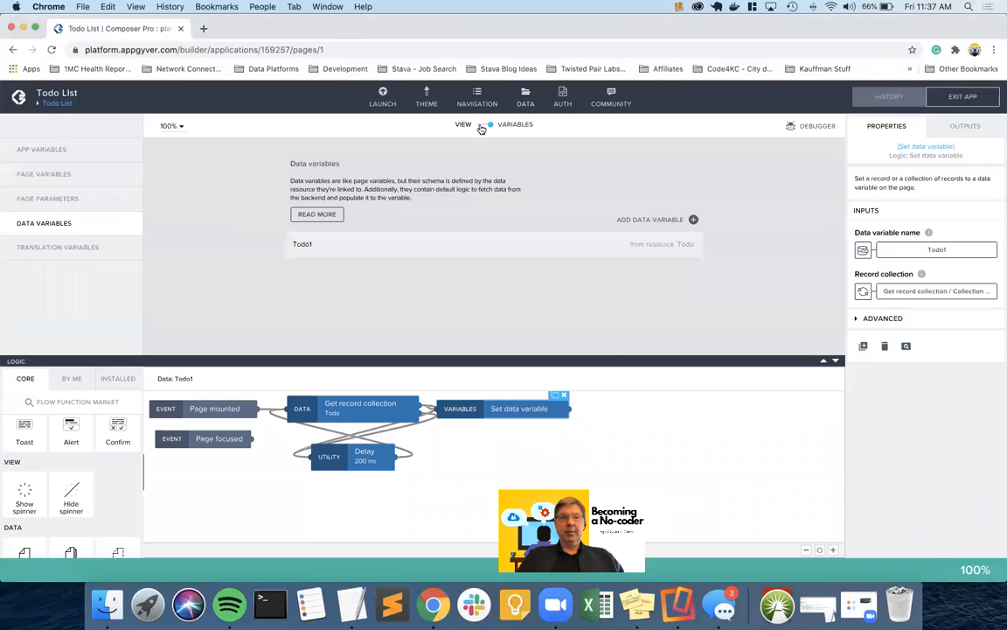
pyautogui.click(481, 127)
pyautogui.click(415, 210)
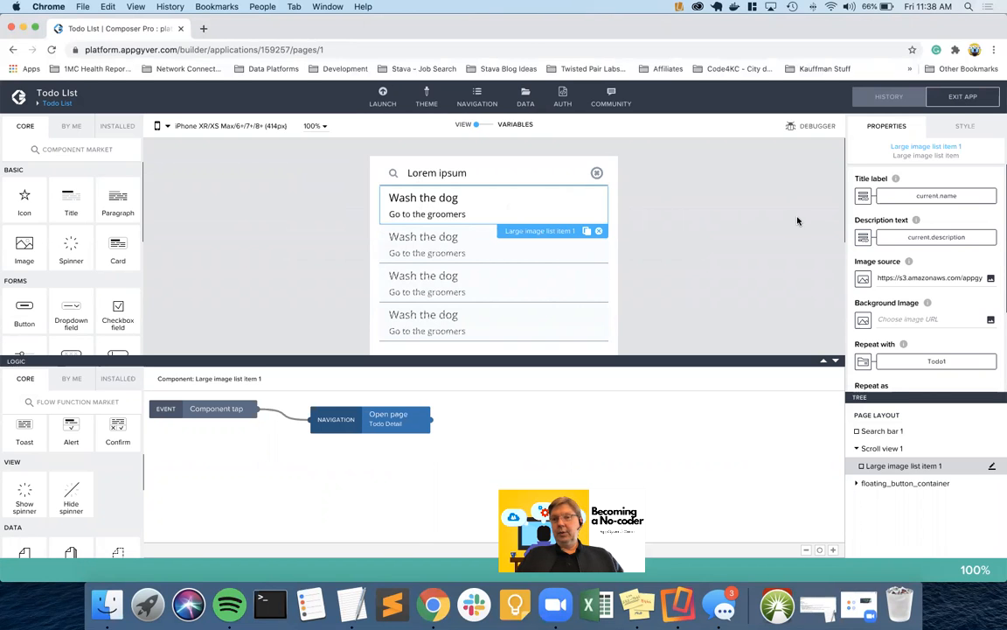
pyautogui.click(863, 279)
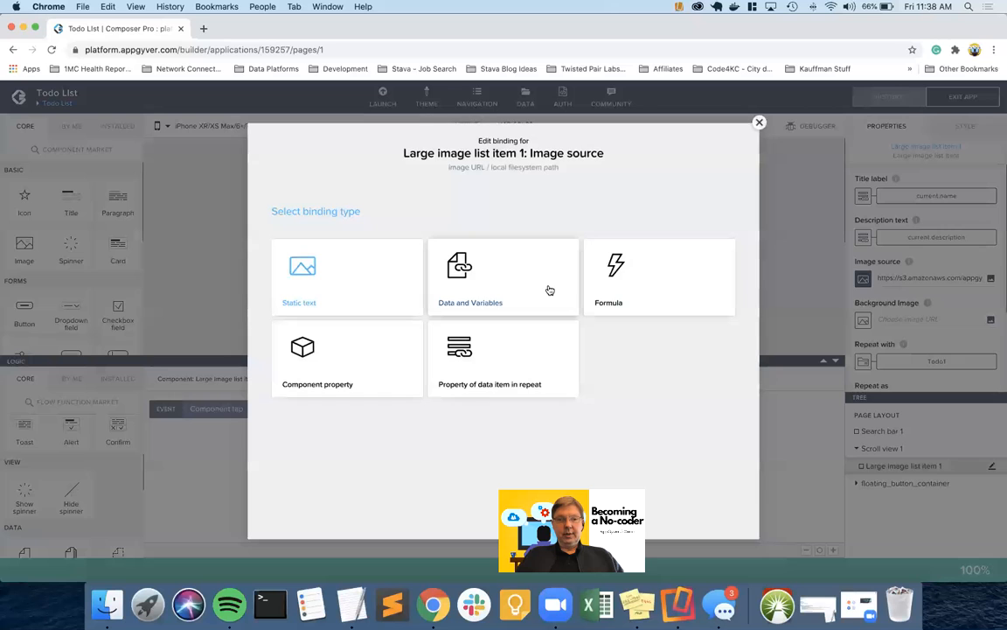
# Bind to a repeat data property, choose _media, and inspect the available item properties
pyautogui.click(503, 363)
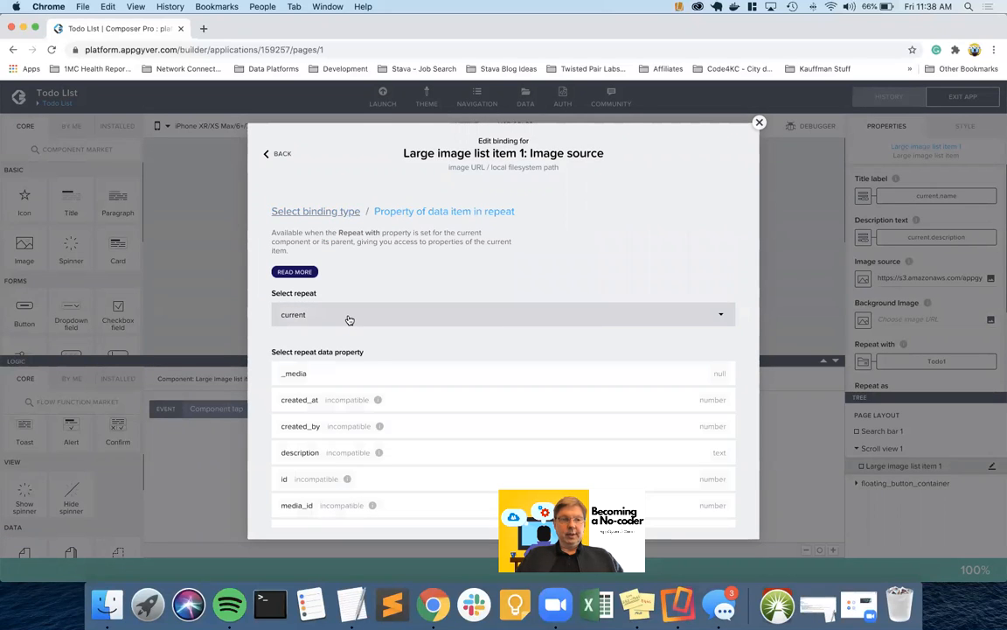
pyautogui.click(295, 374)
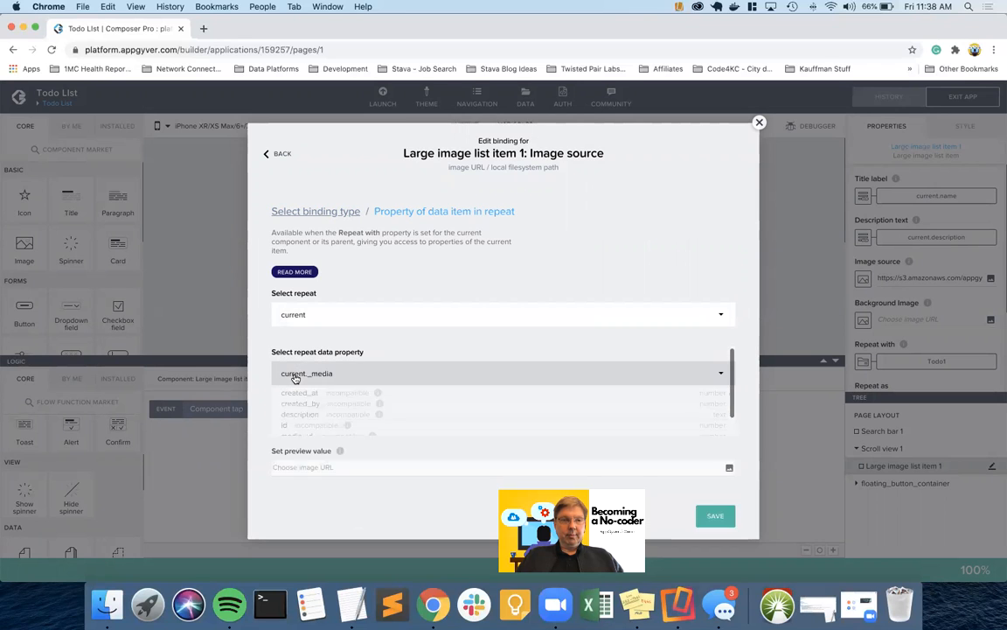
pyautogui.click(295, 376)
pyautogui.click(306, 376)
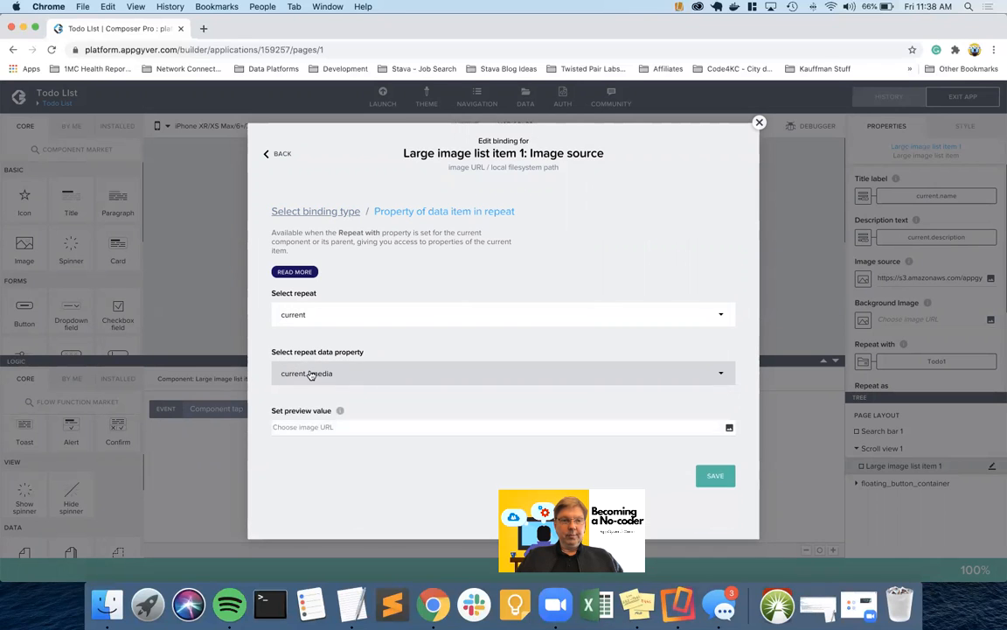
pyautogui.click(310, 376)
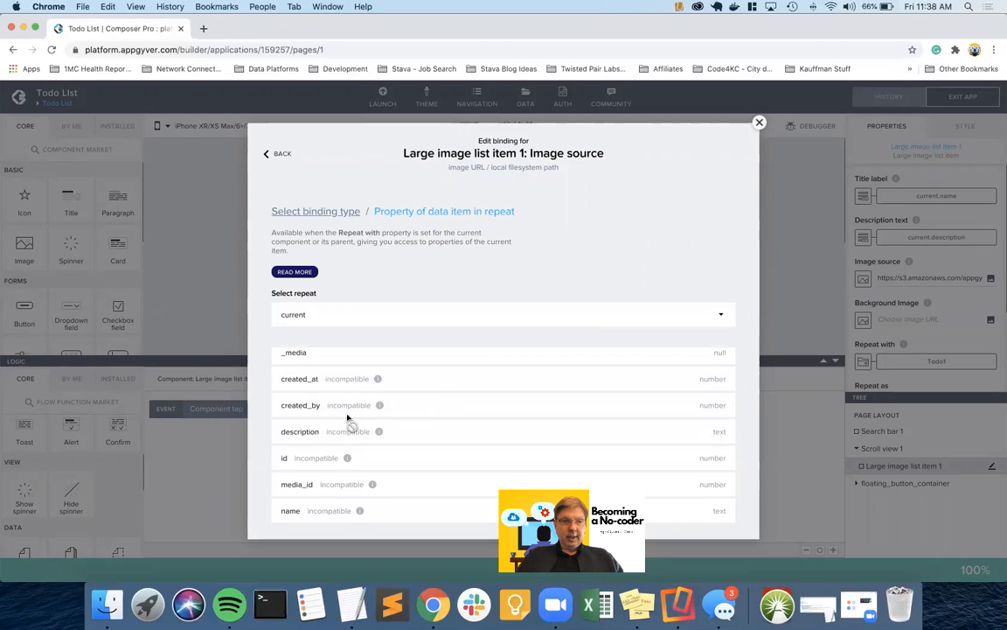
pyautogui.scroll(-1, 356, 433)
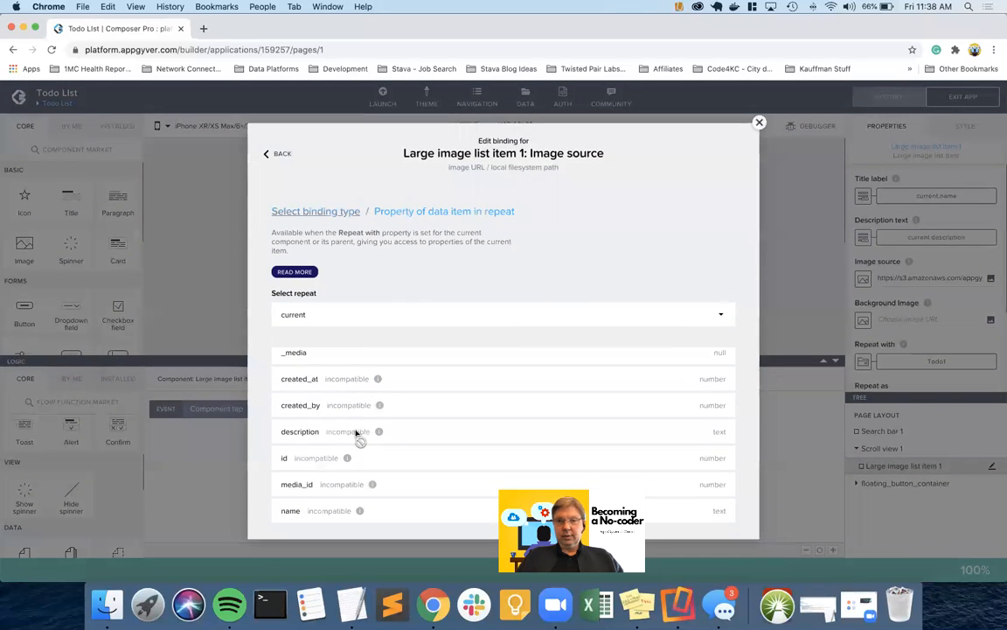
pyautogui.scroll(2, 356, 433)
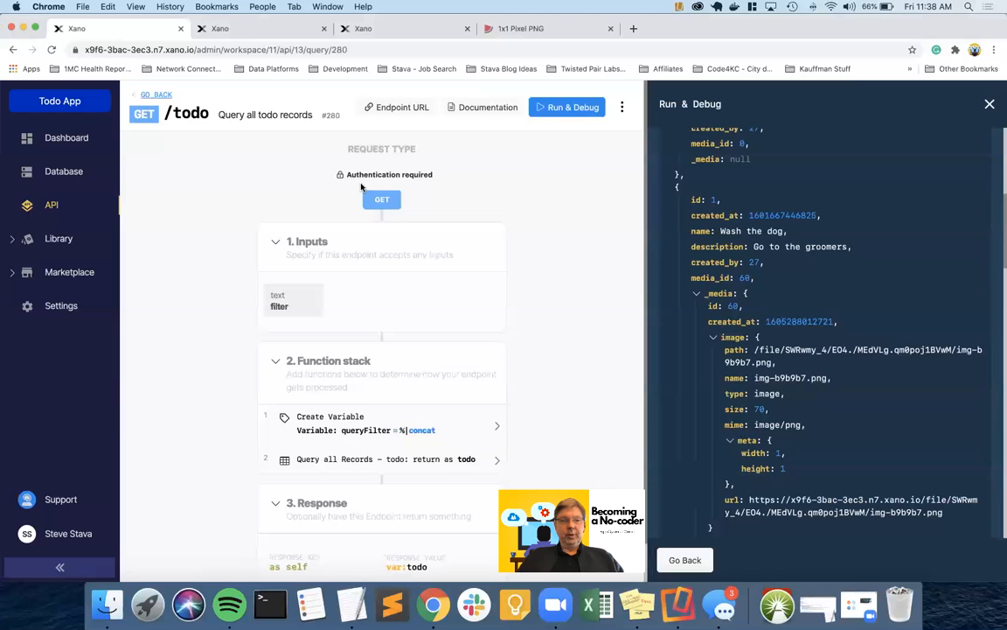
# Check the Query all Records step and the todo table's media_id values, then return to AppGyver
pyautogui.click(420, 458)
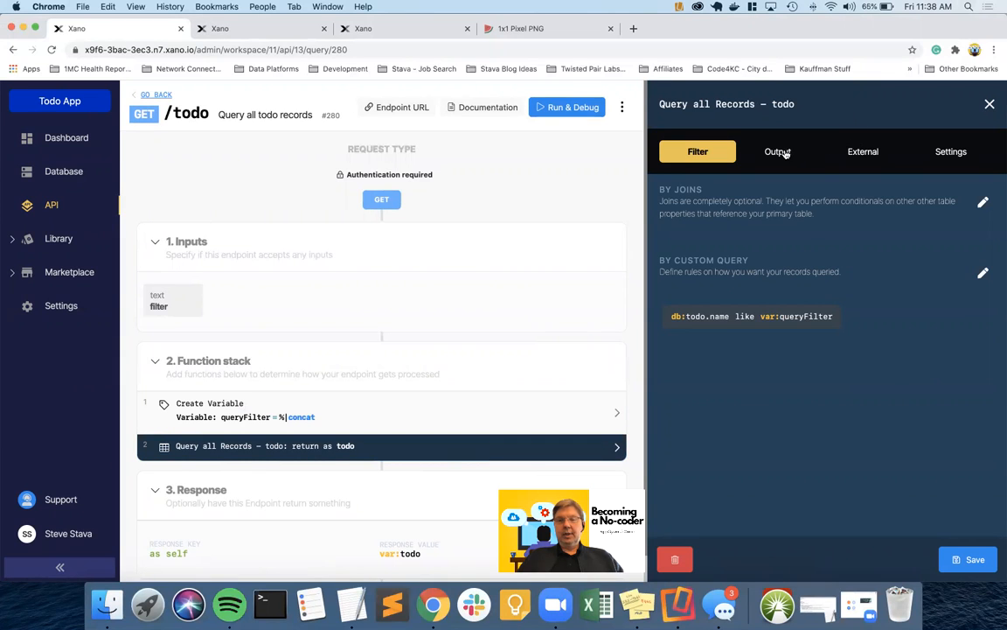
pyautogui.click(254, 34)
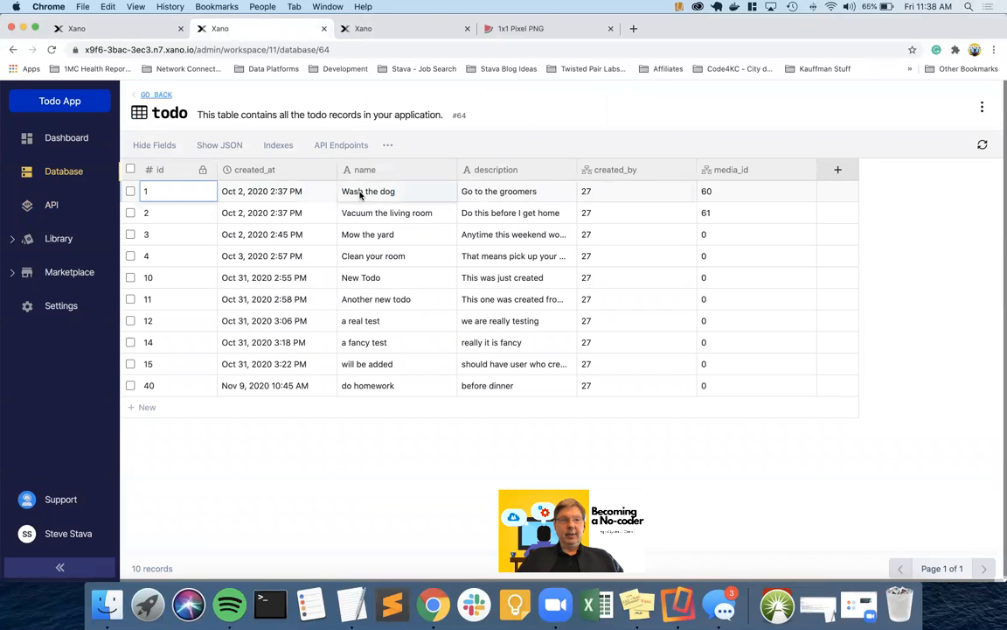
pyautogui.hotkey('ctrl', 'Right')
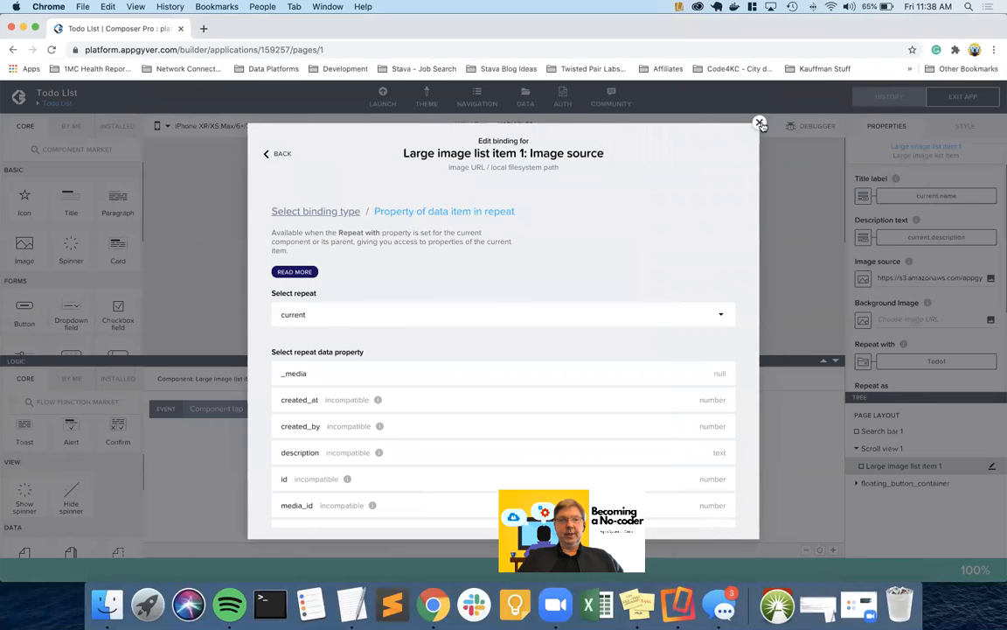
# In the Todo GET COLLECTION test, set Filter to static text 'Wash the dog'
pyautogui.click(760, 123)
pyautogui.click(524, 98)
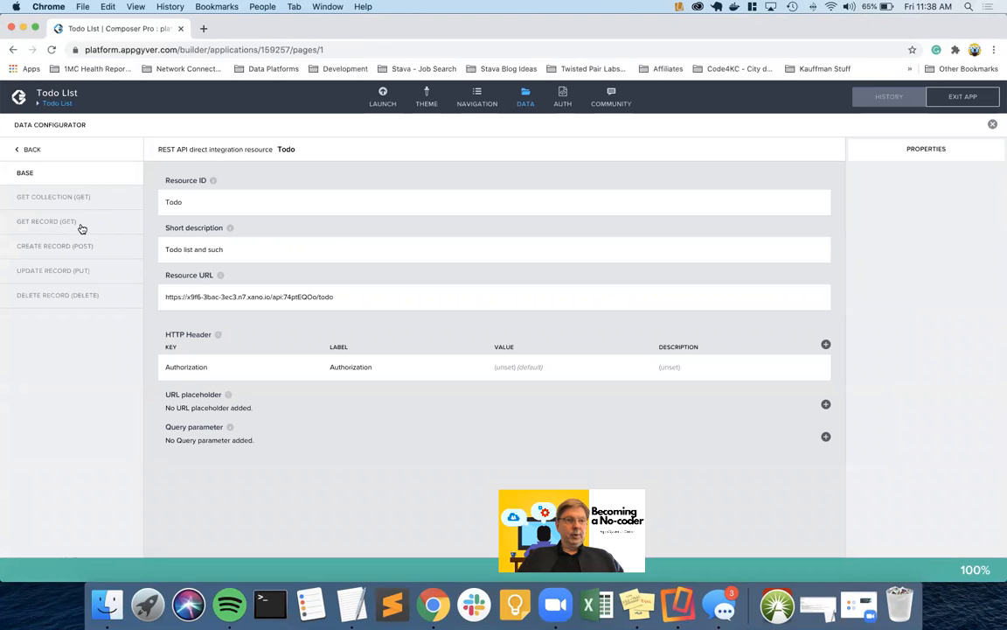
pyautogui.click(96, 202)
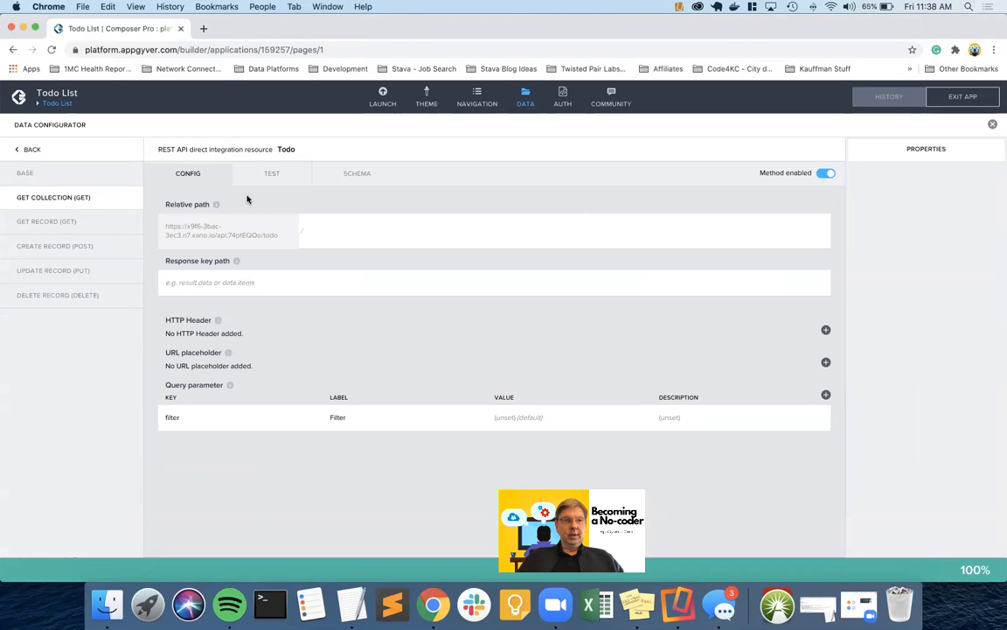
pyautogui.click(267, 173)
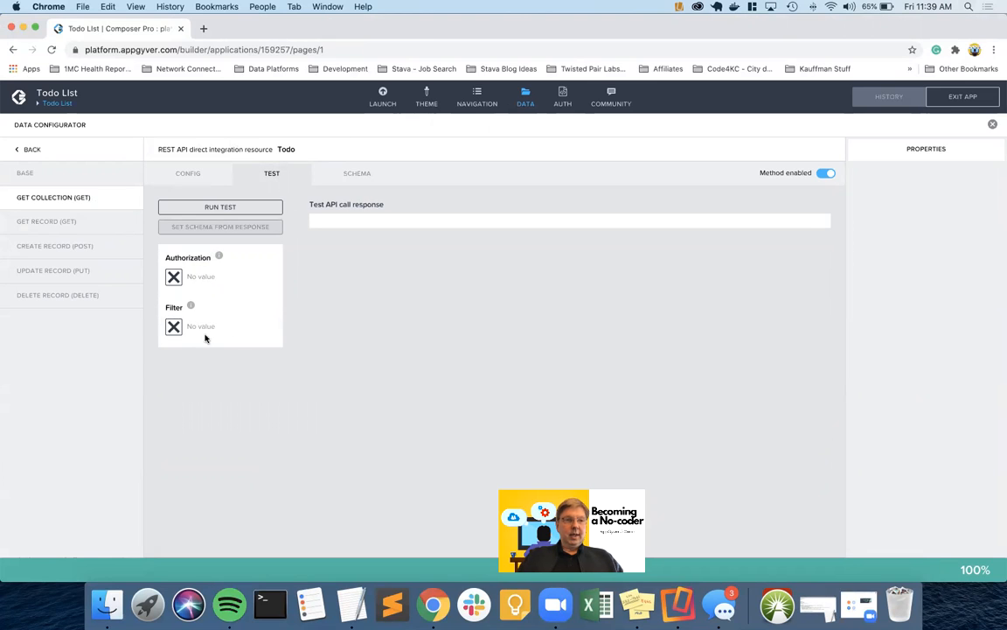
pyautogui.click(174, 326)
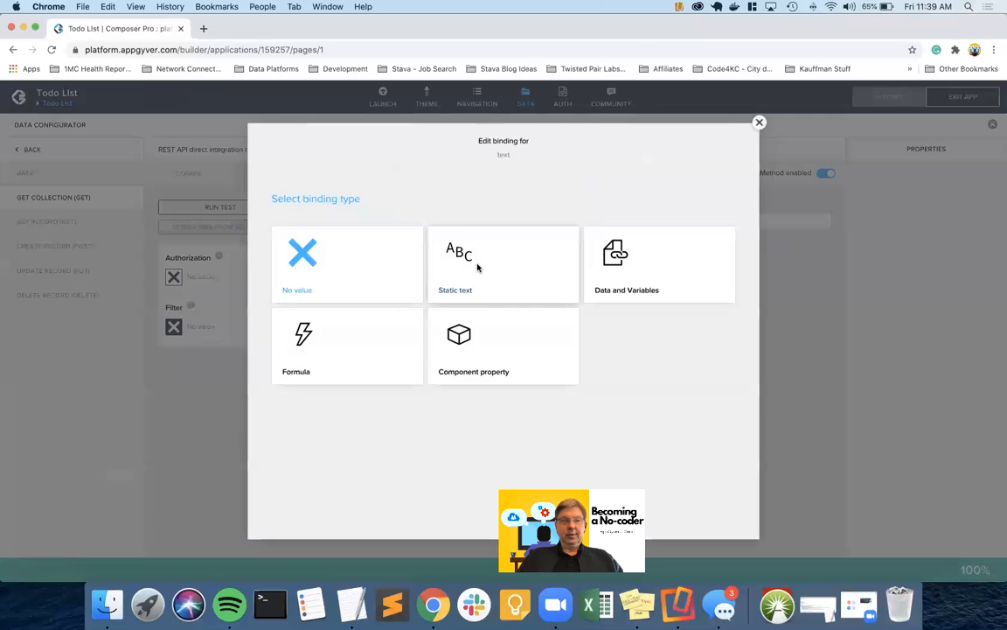
pyautogui.click(476, 267)
pyautogui.write('Wash the dog')
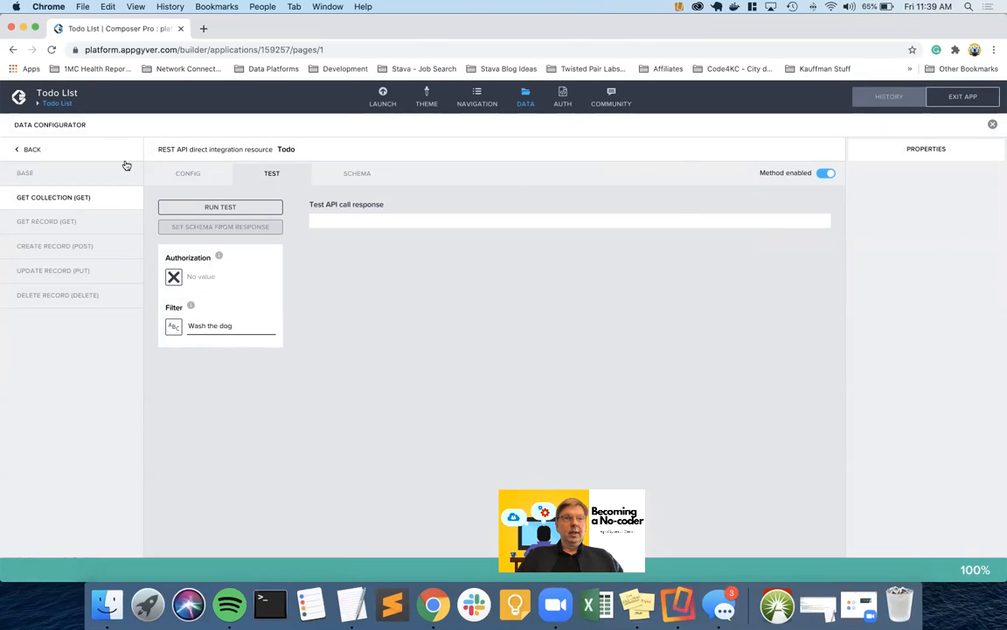
# Copy the auth token from Xano's login endpoint debug results
pyautogui.hotkey('ctrl', 'Left')
pyautogui.click(354, 29)
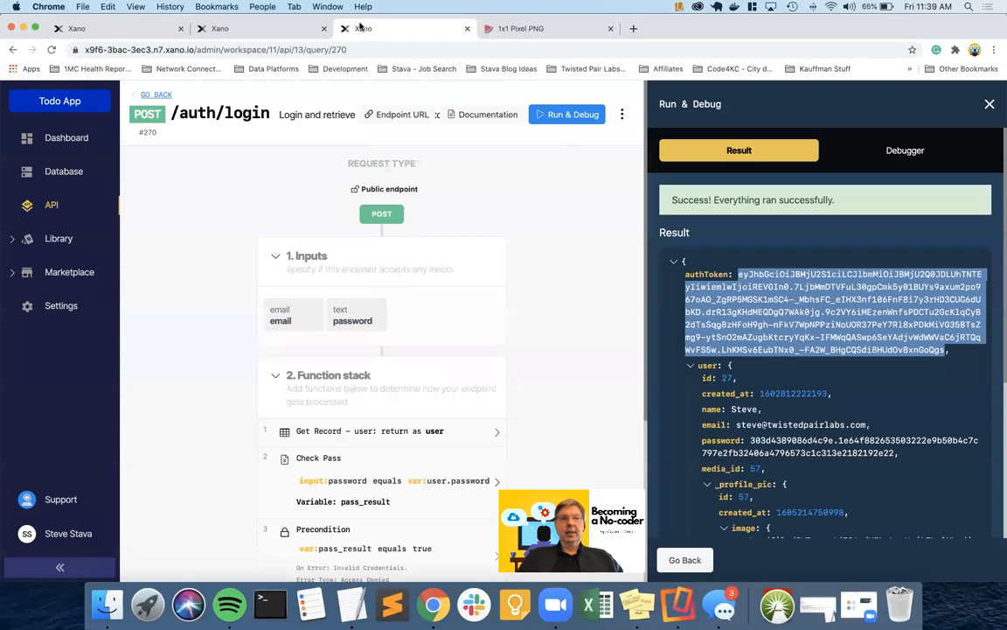
pyautogui.rightClick(776, 299)
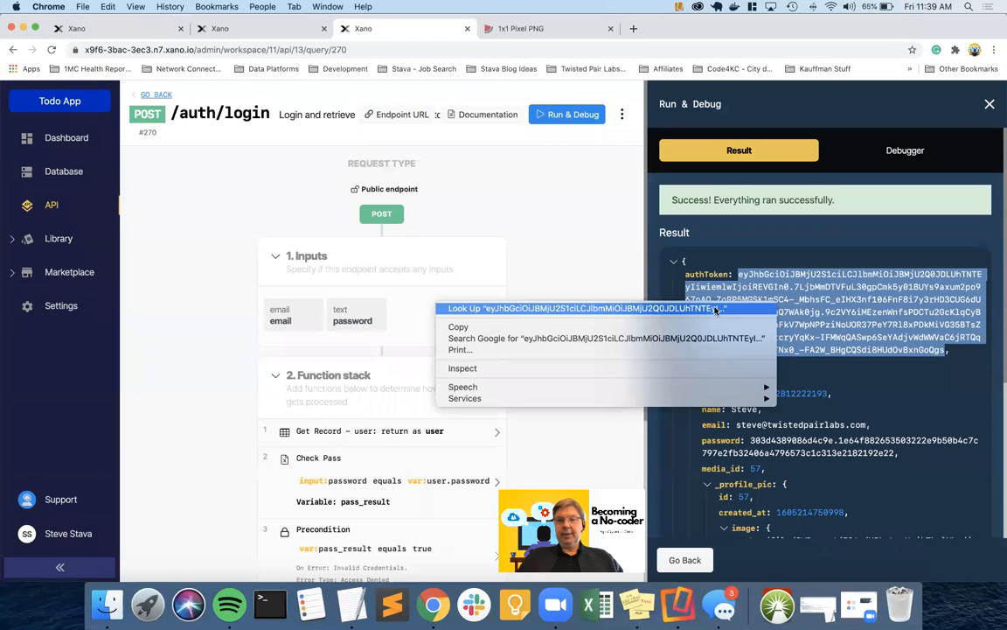
pyautogui.click(682, 333)
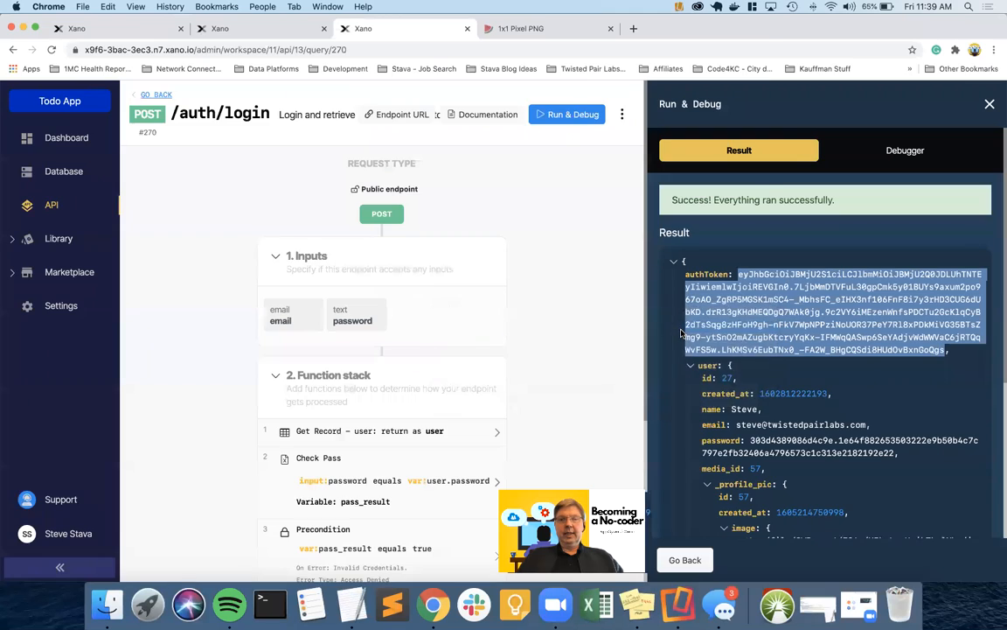
pyautogui.hotkey('ctrl', 'Right')
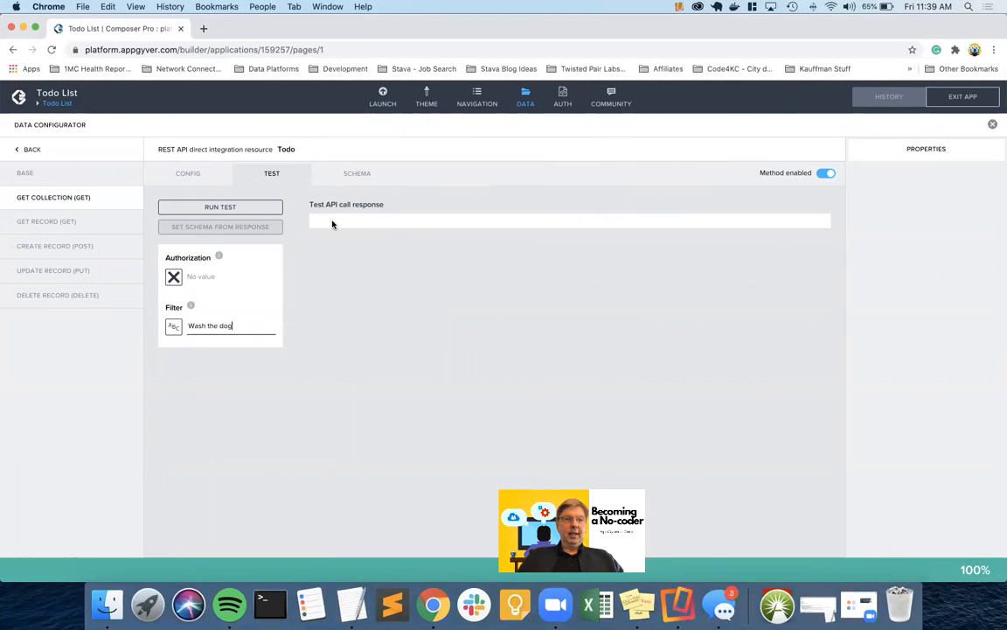
# Set Authorization to 'Bearer' plus the copied token and run the test
pyautogui.click(172, 276)
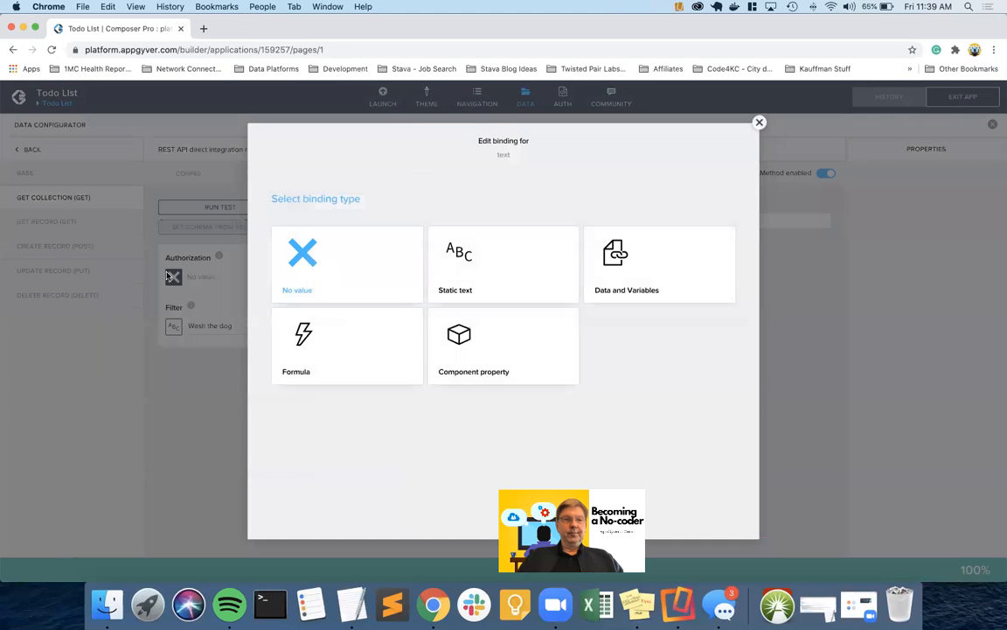
pyautogui.click(499, 255)
pyautogui.write('Bearer')
pyautogui.press('super+v')
pyautogui.click(211, 206)
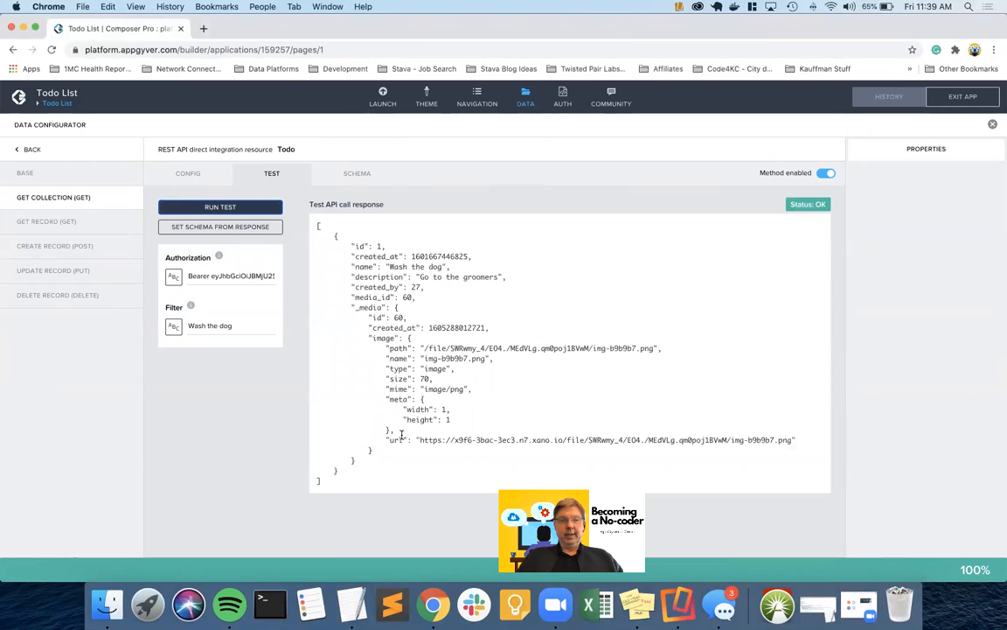
# Set the Todo collection schema from the response, expand _media to check its fields, and save
pyautogui.click(262, 226)
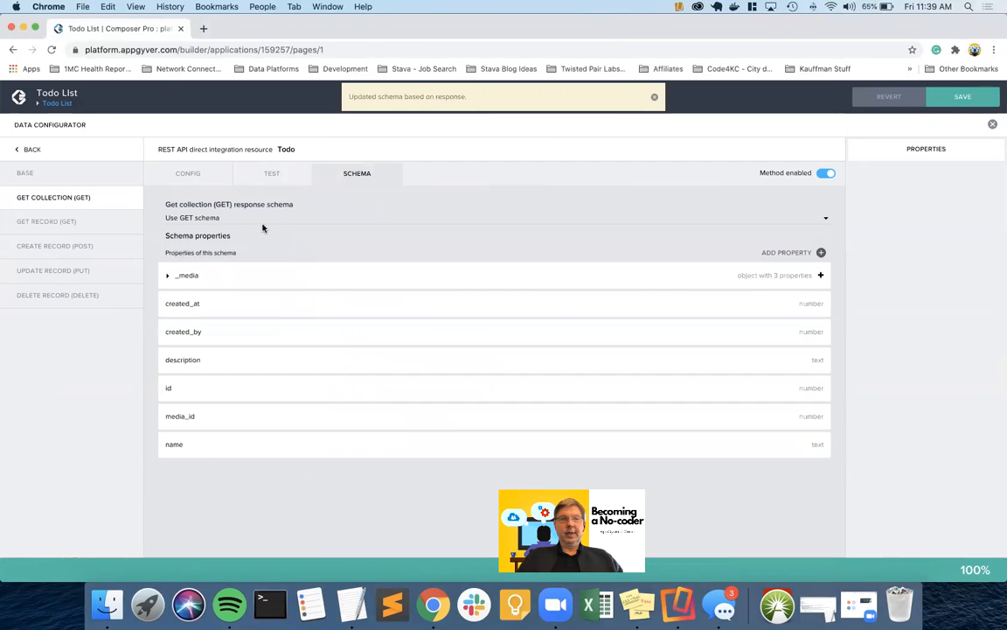
pyautogui.click(196, 277)
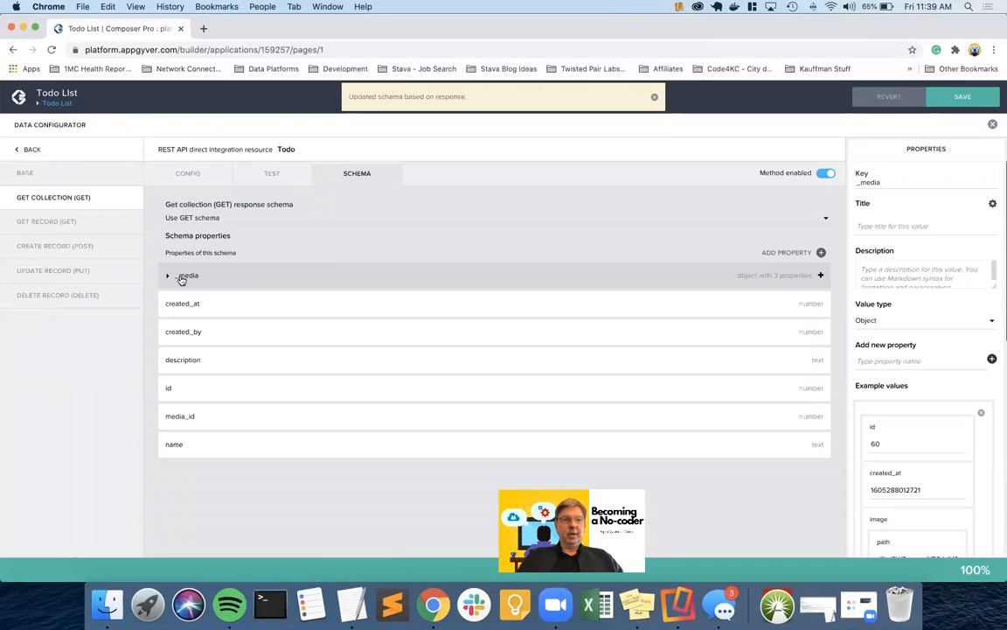
pyautogui.click(168, 278)
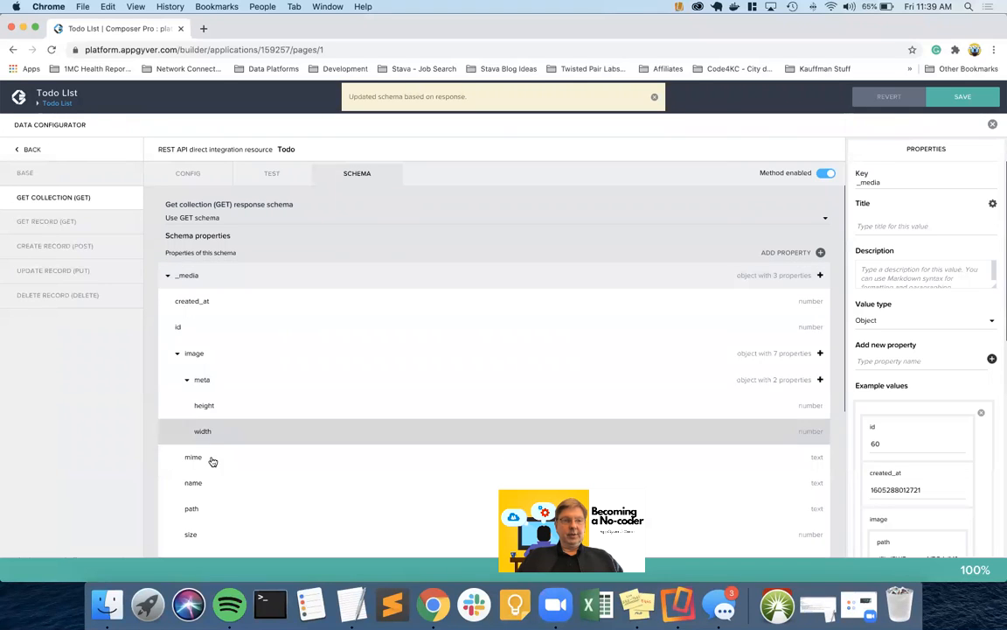
pyautogui.click(946, 104)
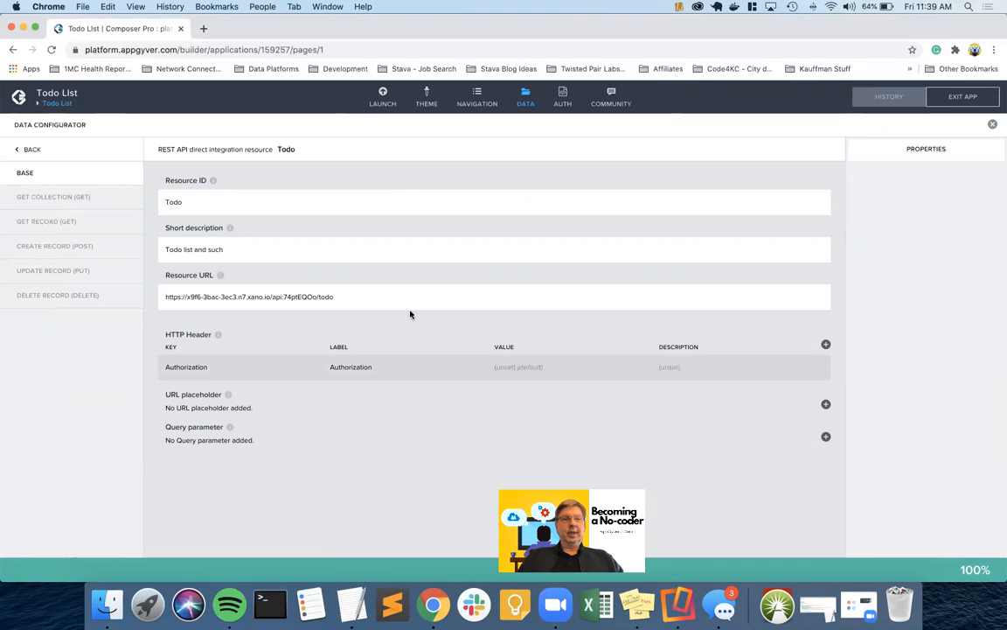
# Bind the list item's Image source to current._media.image.url and view the phone preview
pyautogui.click(524, 105)
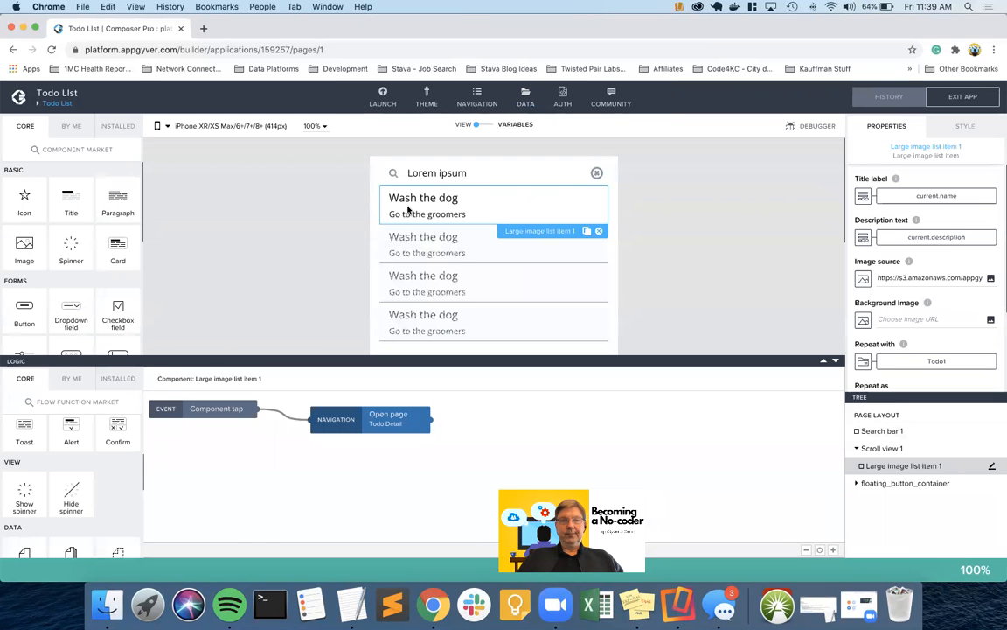
pyautogui.click(863, 278)
pyautogui.click(480, 365)
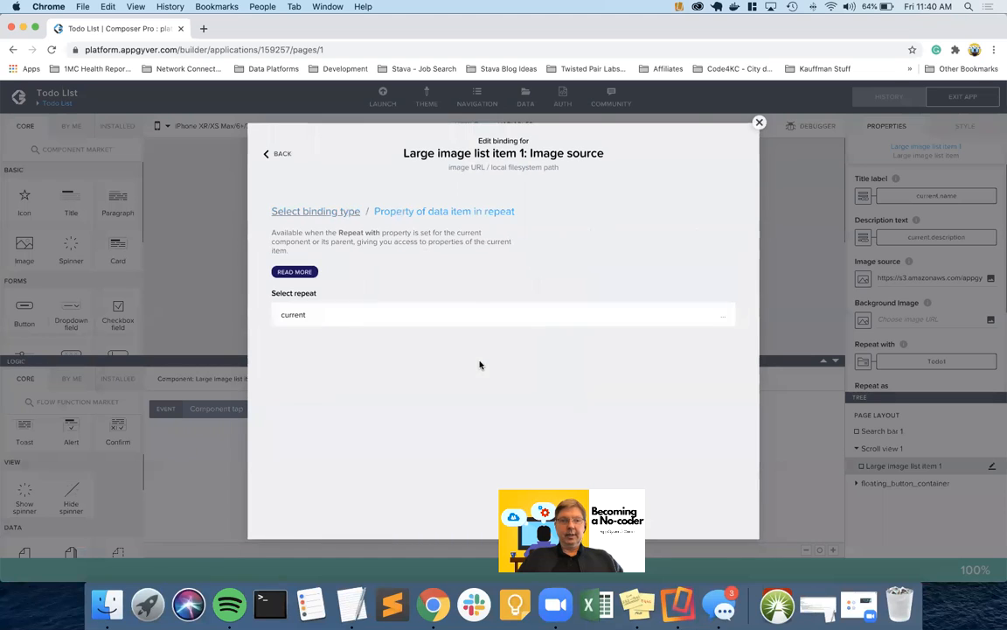
pyautogui.click(320, 320)
pyautogui.scroll(-1, 394, 394)
pyautogui.scroll(-2, 396, 398)
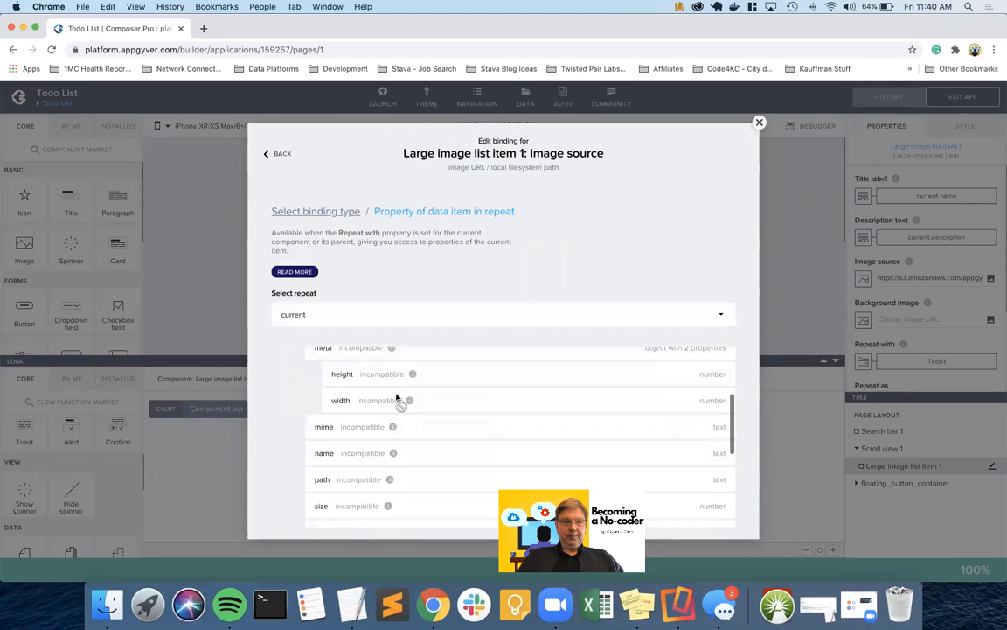
pyautogui.scroll(-3, 398, 398)
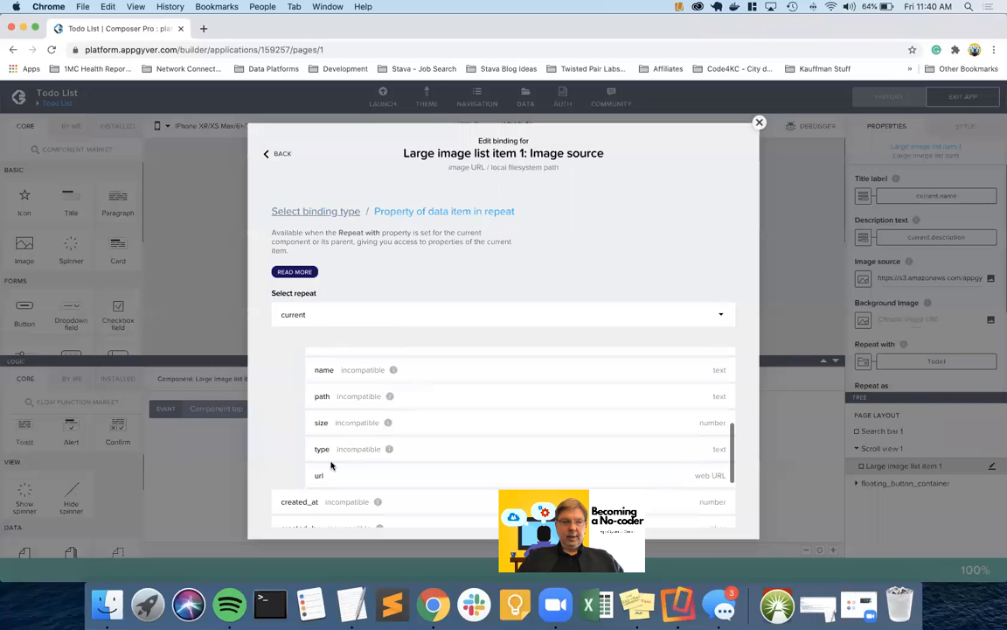
pyautogui.click(328, 475)
pyautogui.click(713, 477)
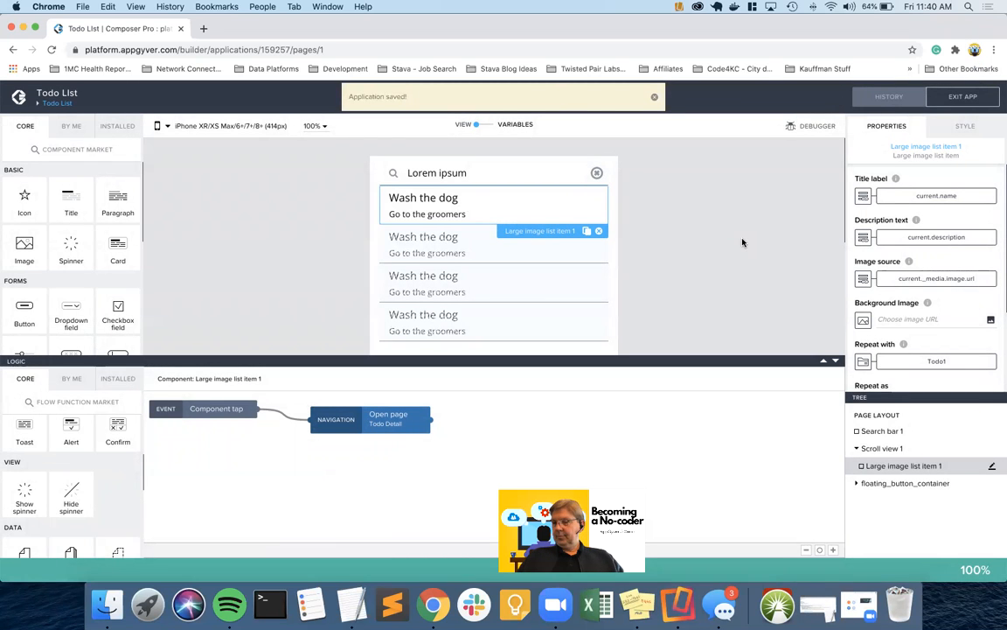
pyautogui.hotkey('ctrl', 'Right')
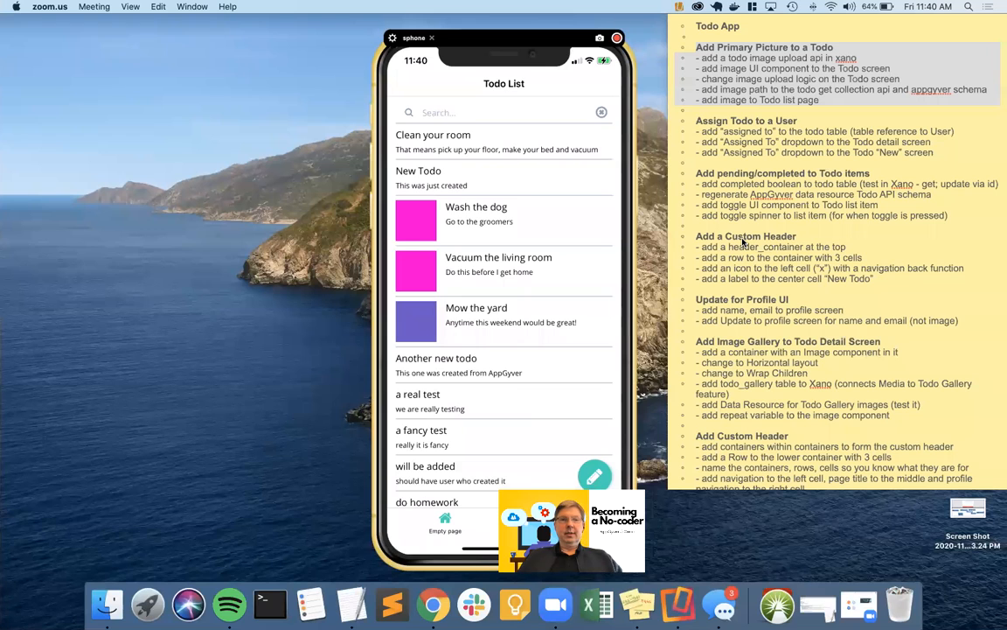